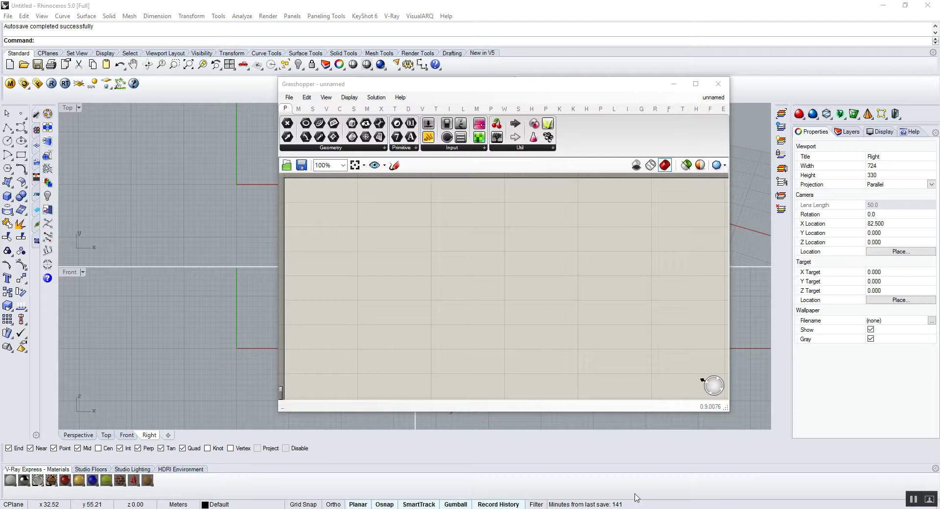
# - Place a Series component near the middle of the empty Grasshopper canvas
pyautogui.click(326, 252)
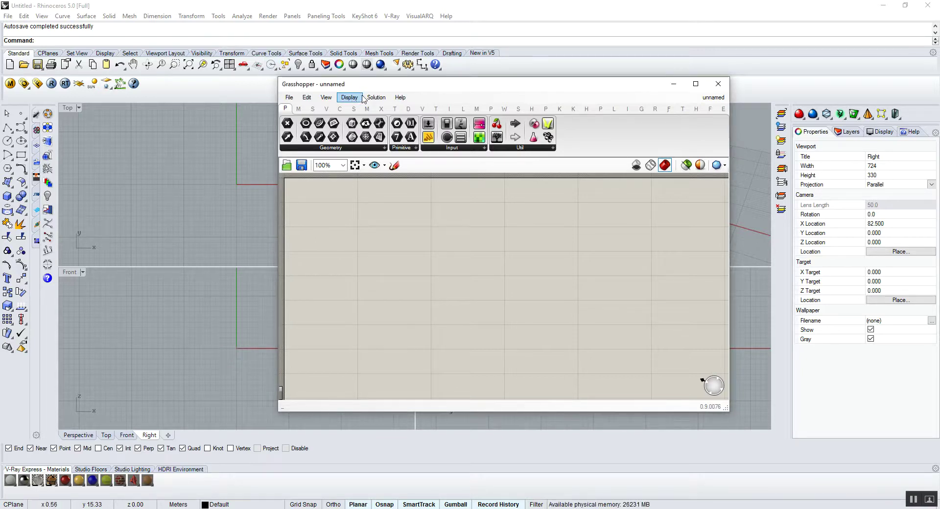
pyautogui.moveTo(377, 90); pyautogui.dragTo(383, 95)
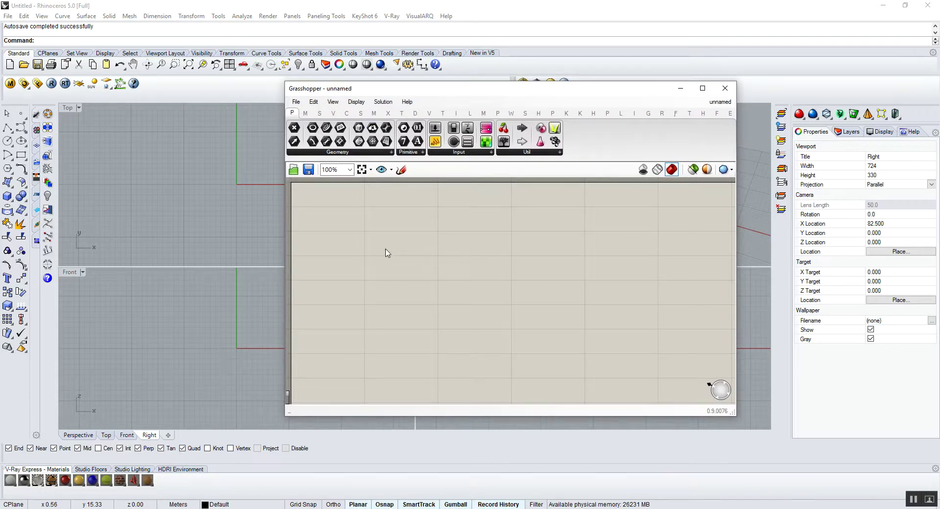
pyautogui.click(319, 113)
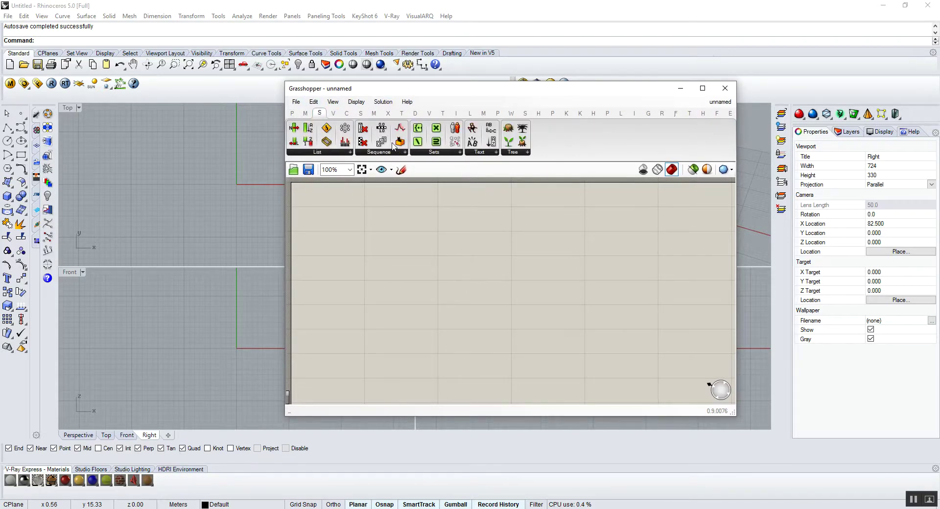
pyautogui.moveTo(381, 143); pyautogui.dragTo(467, 248)
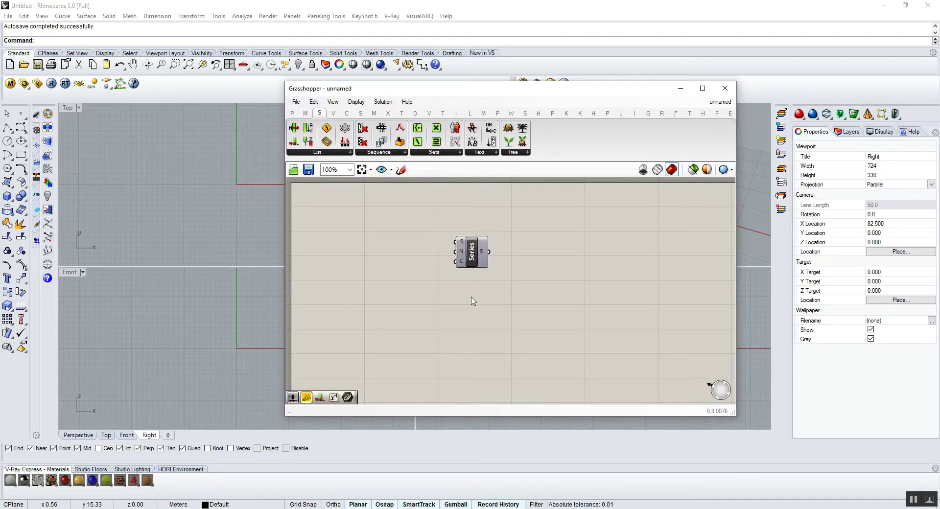
pyautogui.scroll(3, 444, 273)
pyautogui.scroll(2, 474, 220)
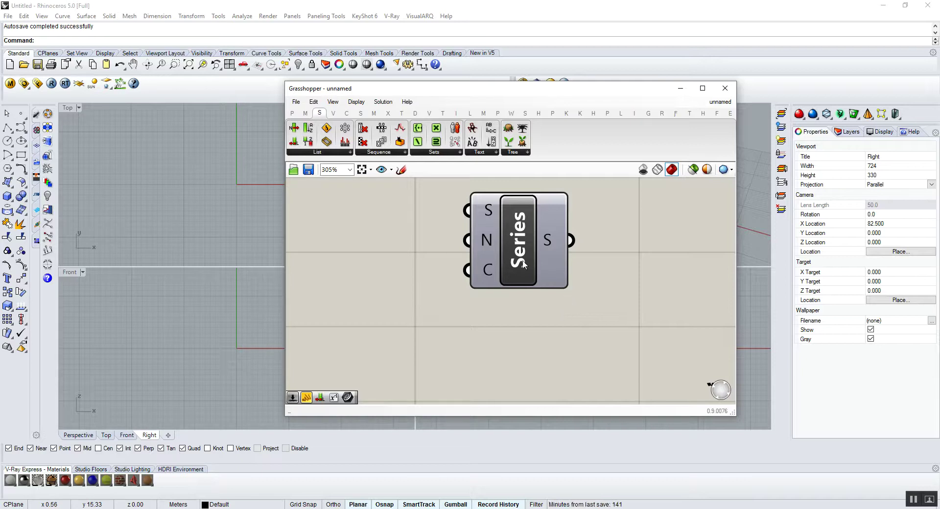
pyautogui.moveTo(489, 212)
pyautogui.moveTo(483, 269)
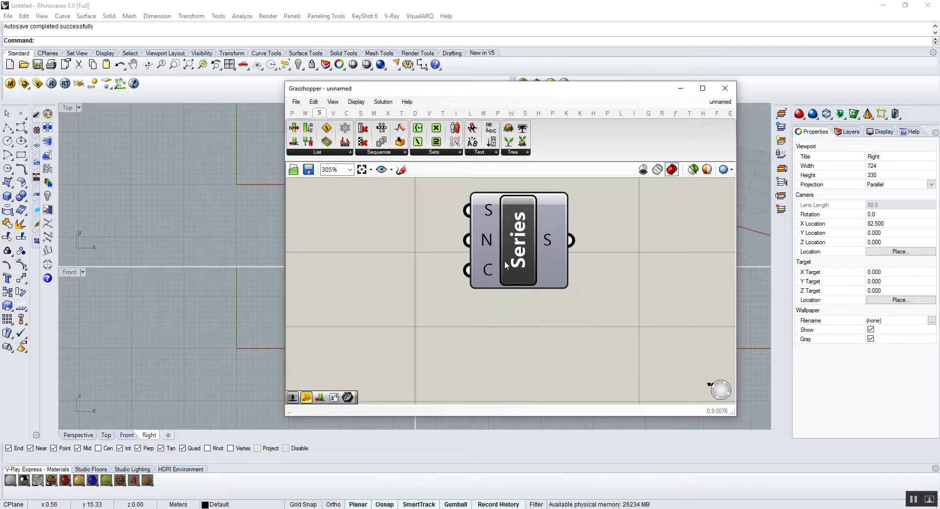
pyautogui.moveTo(517, 258); pyautogui.dragTo(512, 280)
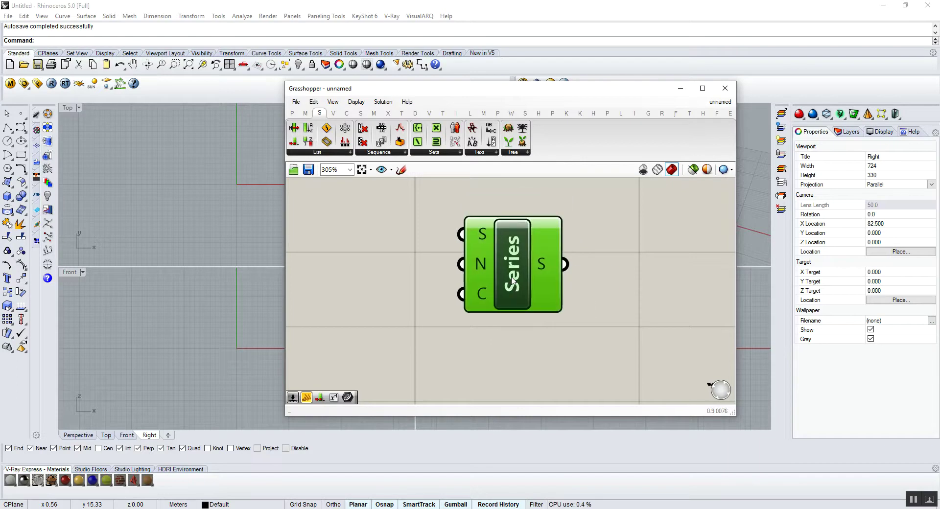
pyautogui.click(422, 265)
pyautogui.scroll(1, 490, 259)
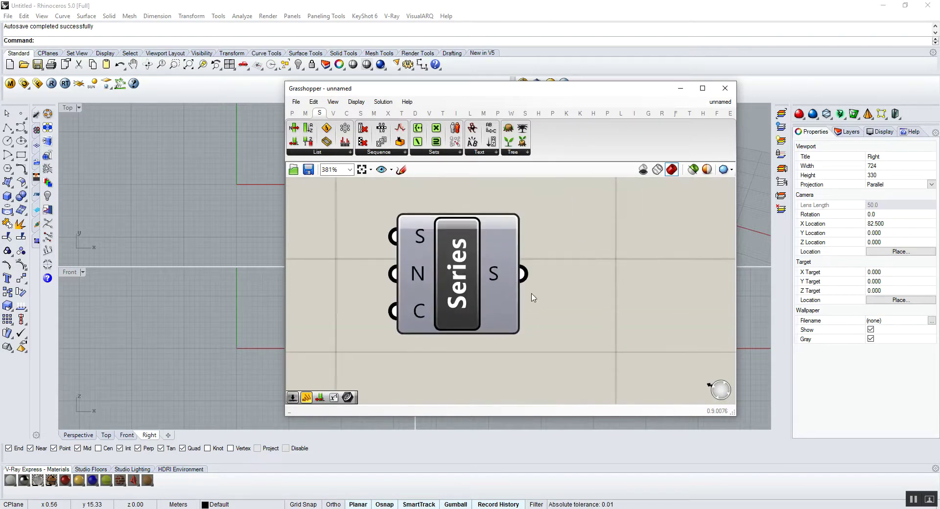
# - Add a Panel below and beside the Series component and connect the Series output to it
pyautogui.click(292, 113)
pyautogui.moveTo(435, 141); pyautogui.dragTo(587, 327)
pyautogui.scroll(-1, 587, 327)
pyautogui.moveTo(471, 242); pyautogui.dragTo(522, 334)
pyautogui.scroll(-1, 523, 332)
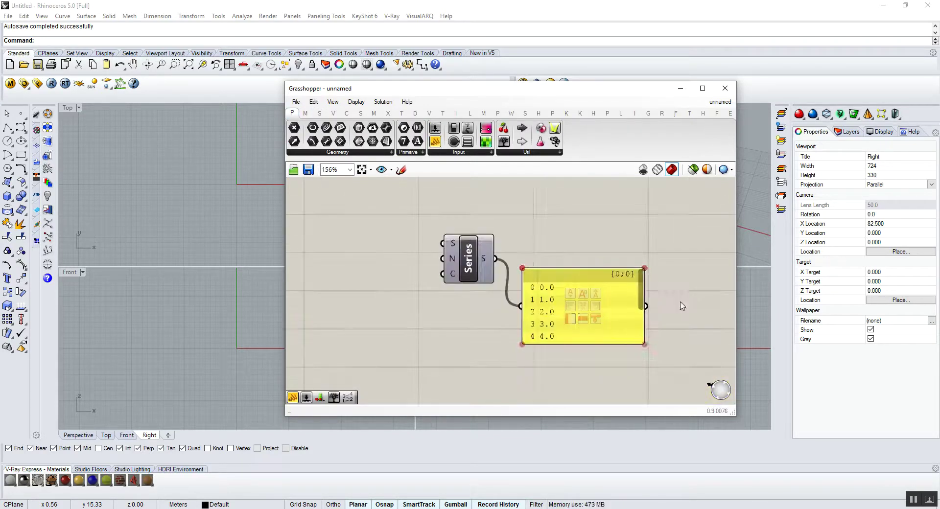
pyautogui.moveTo(634, 296); pyautogui.dragTo(641, 272)
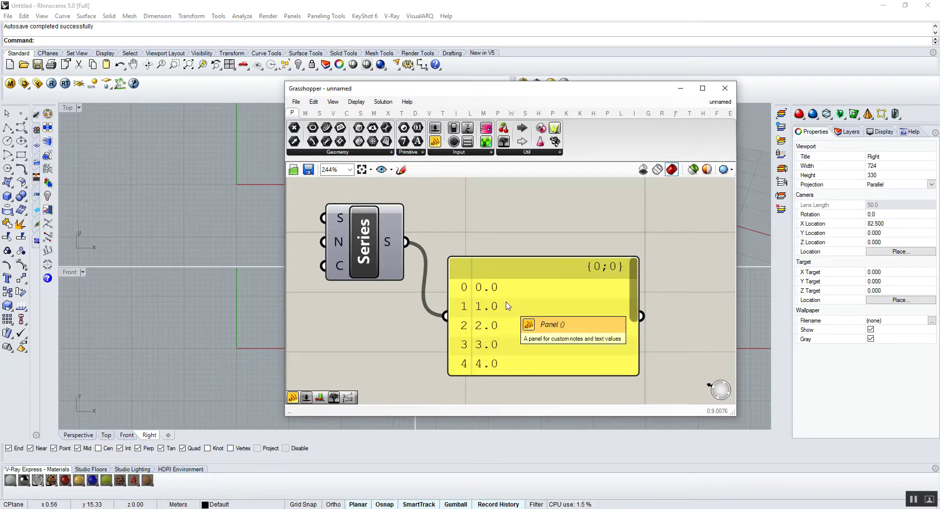
pyautogui.moveTo(507, 306); pyautogui.dragTo(542, 350)
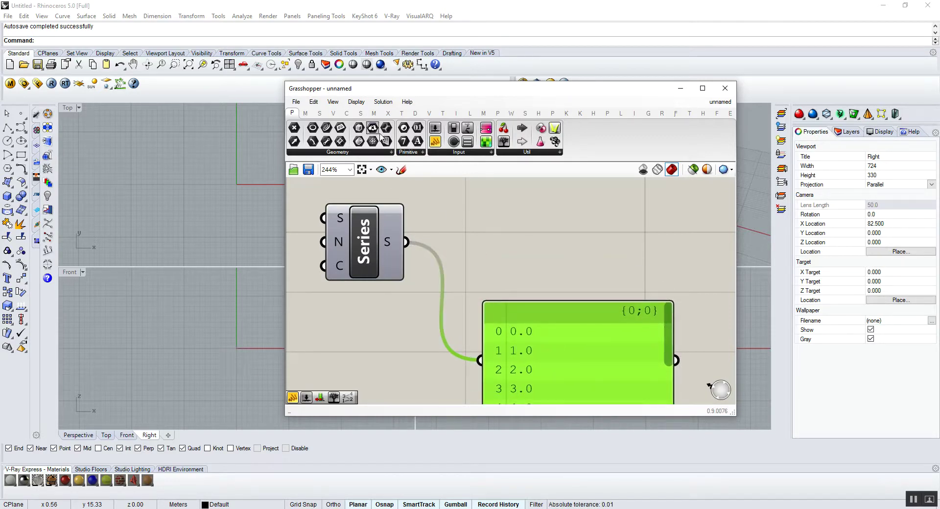
pyautogui.moveTo(660, 335); pyautogui.dragTo(617, 292)
pyautogui.scroll(-3, 654, 285)
pyautogui.scroll(3, 607, 257)
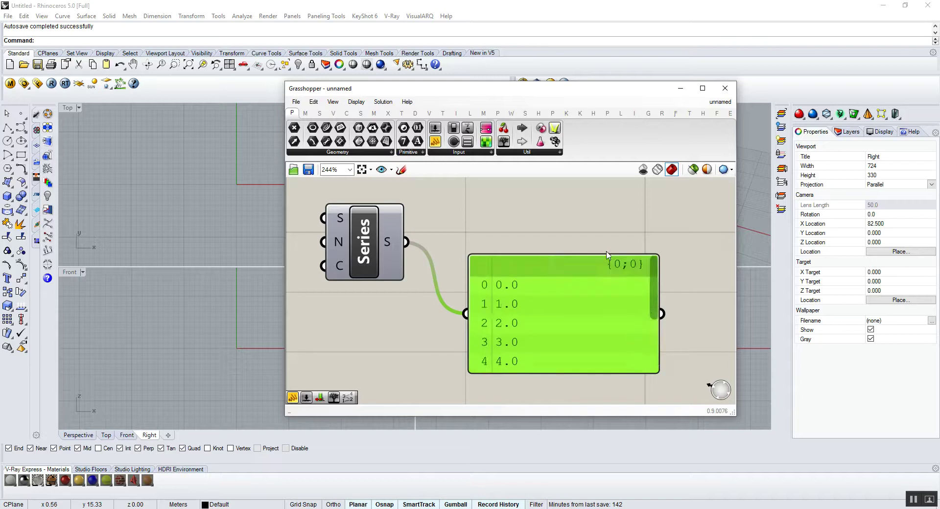
# - Add a Construct Point component above the Panel and connect the Series output to its X input
pyautogui.click(334, 114)
pyautogui.moveTo(422, 128); pyautogui.dragTo(525, 213)
pyautogui.moveTo(407, 242); pyautogui.dragTo(579, 220)
pyautogui.scroll(4, 299, 200)
pyautogui.scroll(4, 262, 205)
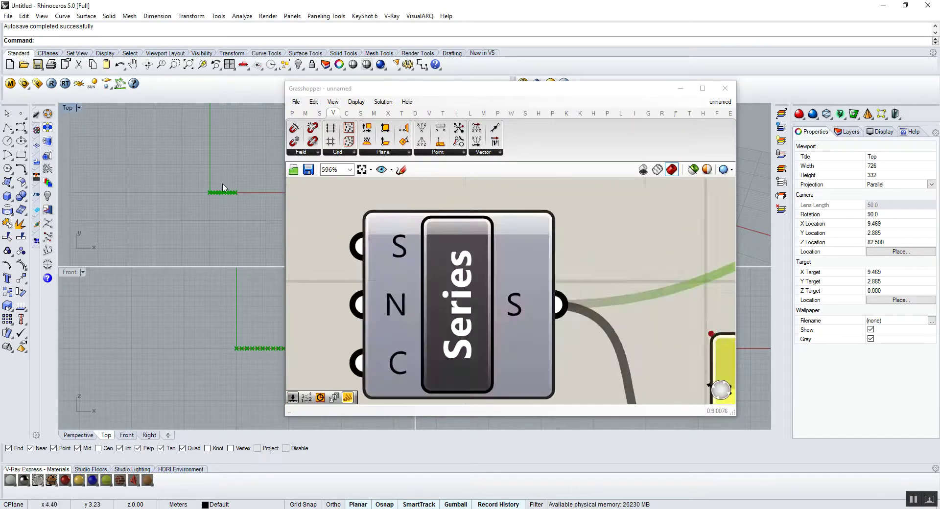
pyautogui.scroll(2, 130, 192)
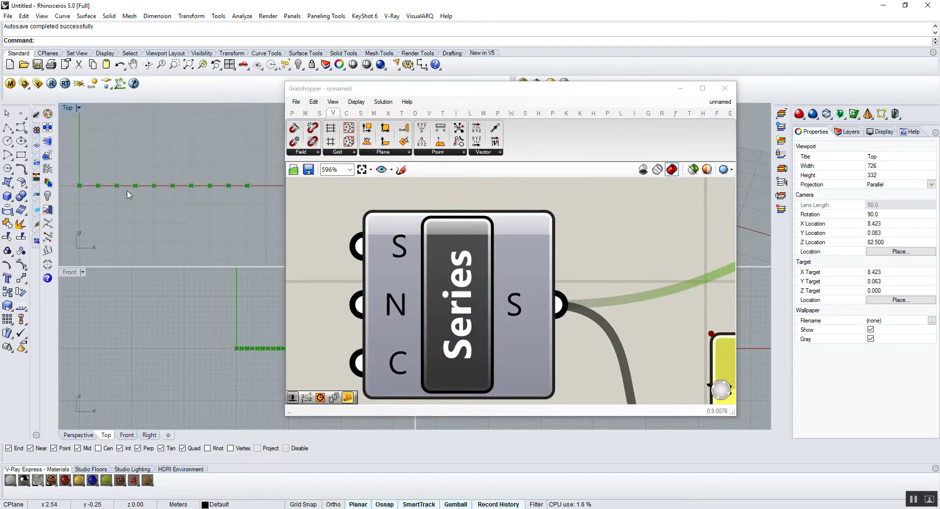
pyautogui.moveTo(405, 307)
pyautogui.click(343, 243)
# - Move the Panel and Construct Point component apart and also connect the Series output to the point's Y input
pyautogui.scroll(-5, 424, 234)
pyautogui.moveTo(592, 326); pyautogui.dragTo(586, 363)
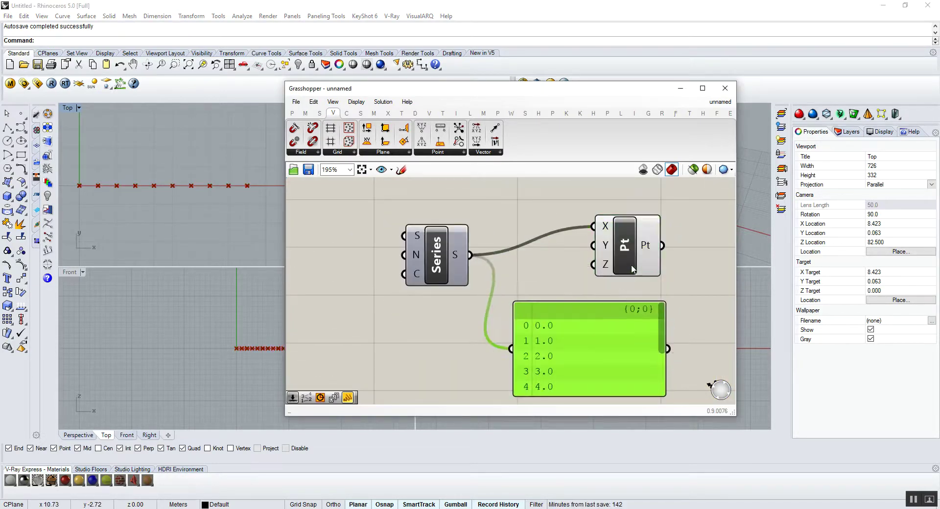
pyautogui.moveTo(634, 274); pyautogui.dragTo(632, 258)
pyautogui.click(545, 283)
pyautogui.moveTo(469, 254); pyautogui.dragTo(589, 230)
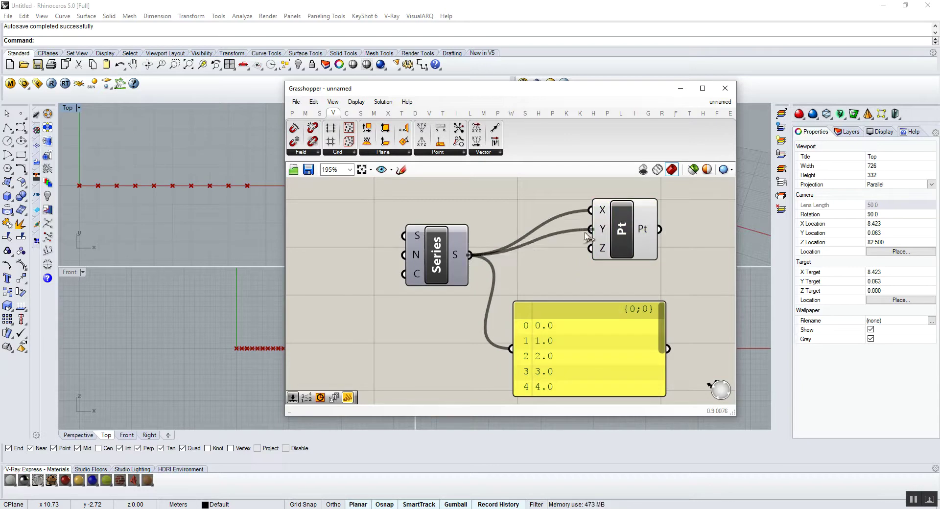
pyautogui.moveTo(142, 205); pyautogui.dragTo(205, 227, button='right')
pyautogui.scroll(5, 148, 210)
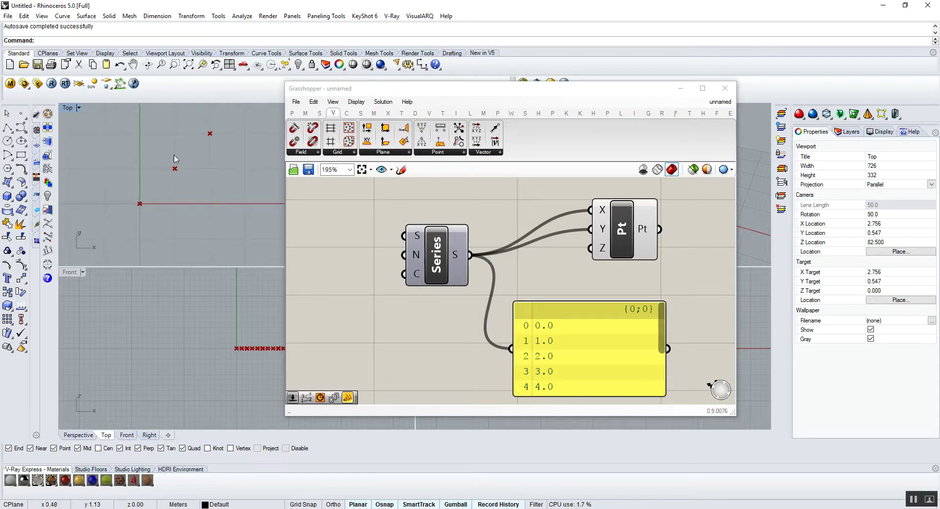
pyautogui.scroll(-10, 176, 183)
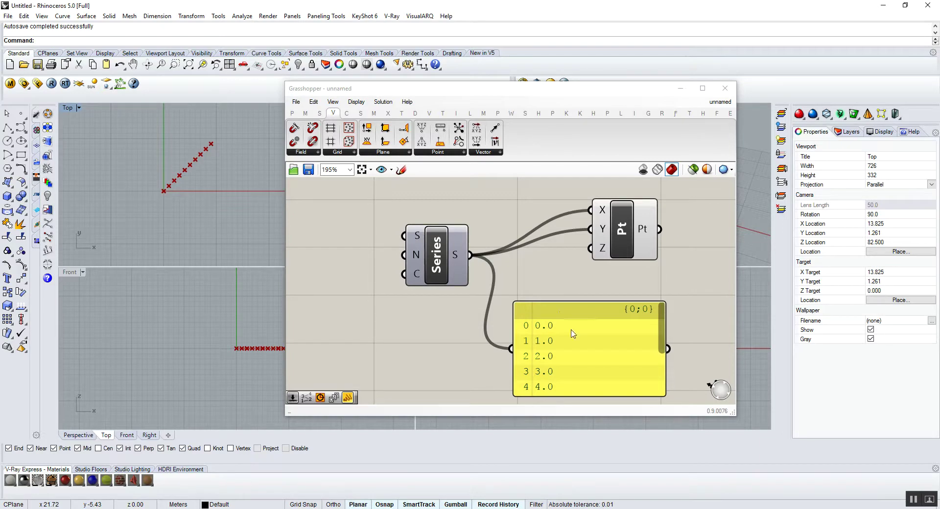
# - Spread the Panel and Construct Point component away from the Series component to free space between them
pyautogui.moveTo(560, 315); pyautogui.dragTo(587, 358)
pyautogui.click(514, 312)
pyautogui.scroll(-3, 514, 311)
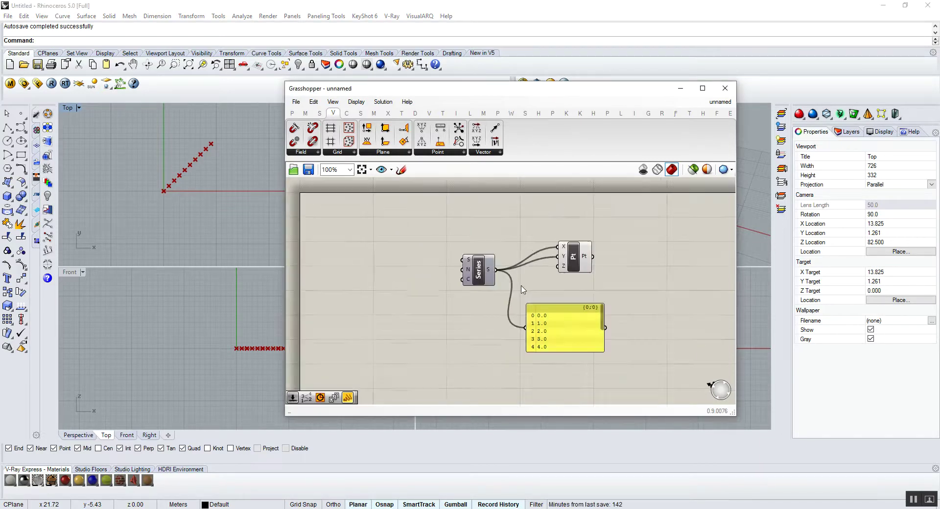
pyautogui.click(401, 261)
pyautogui.scroll(-2, 516, 285)
pyautogui.scroll(2, 515, 285)
pyautogui.click(558, 337)
pyautogui.click(592, 231)
pyautogui.moveTo(592, 232); pyautogui.dragTo(608, 217)
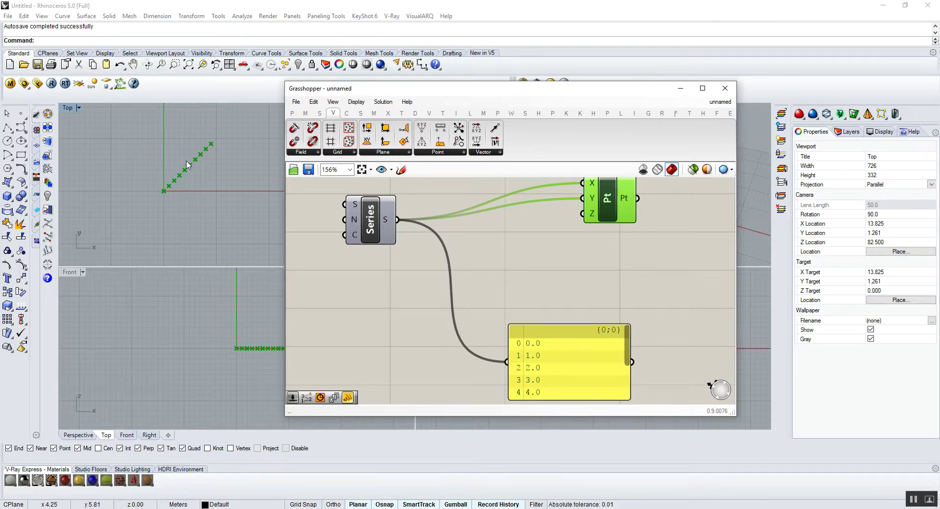
pyautogui.moveTo(616, 214); pyautogui.dragTo(629, 224)
pyautogui.click(526, 254)
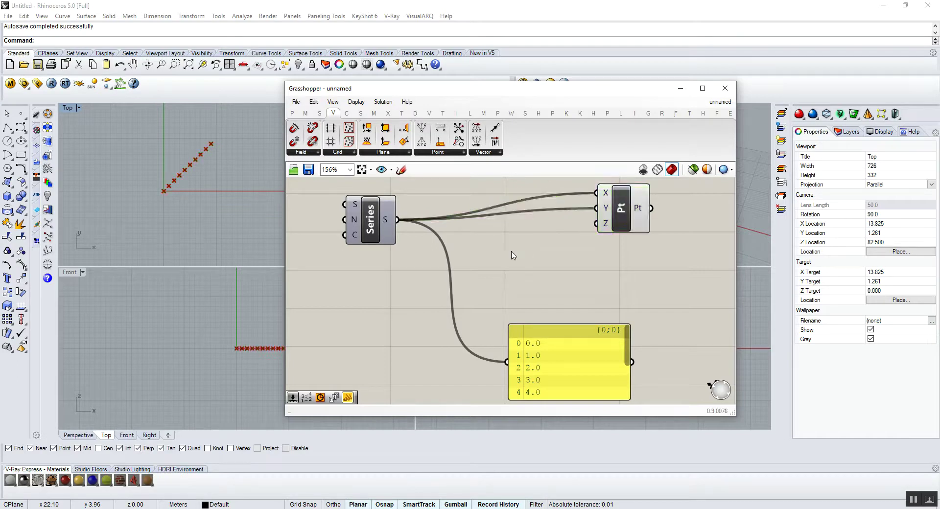
# - Add a Cross Reference component between Construct Point and the Panel, and feed the Series output into its A and B inputs
pyautogui.click(317, 116)
pyautogui.click(333, 153)
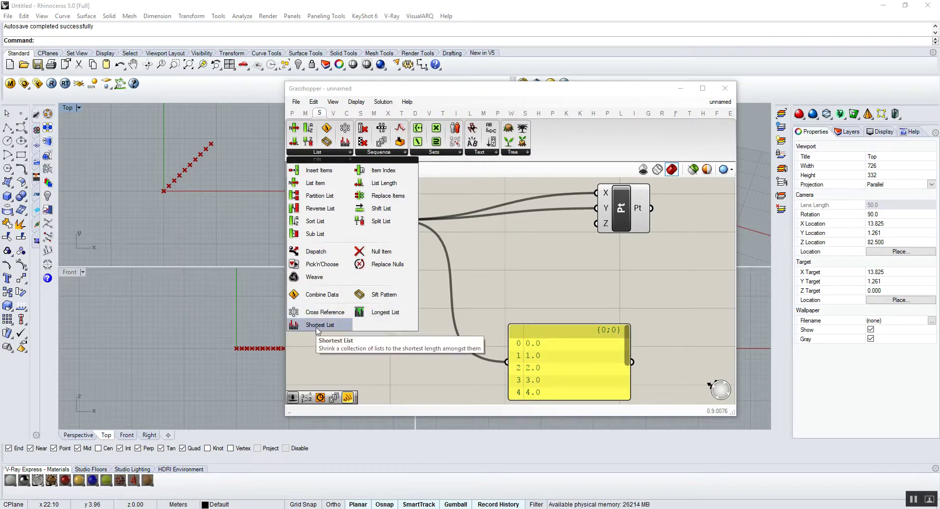
pyautogui.click(319, 312)
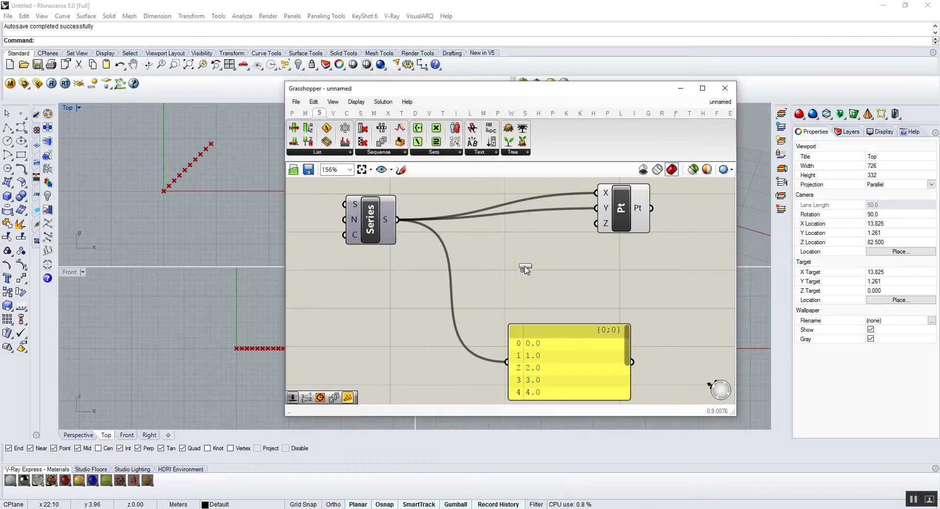
pyautogui.click(523, 270)
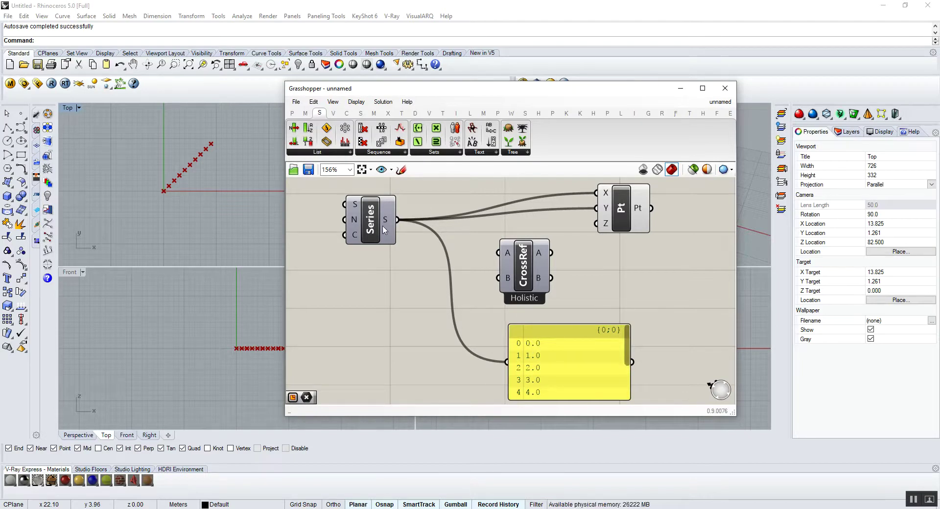
pyautogui.moveTo(397, 219); pyautogui.dragTo(498, 252)
pyautogui.moveTo(397, 219); pyautogui.dragTo(498, 278)
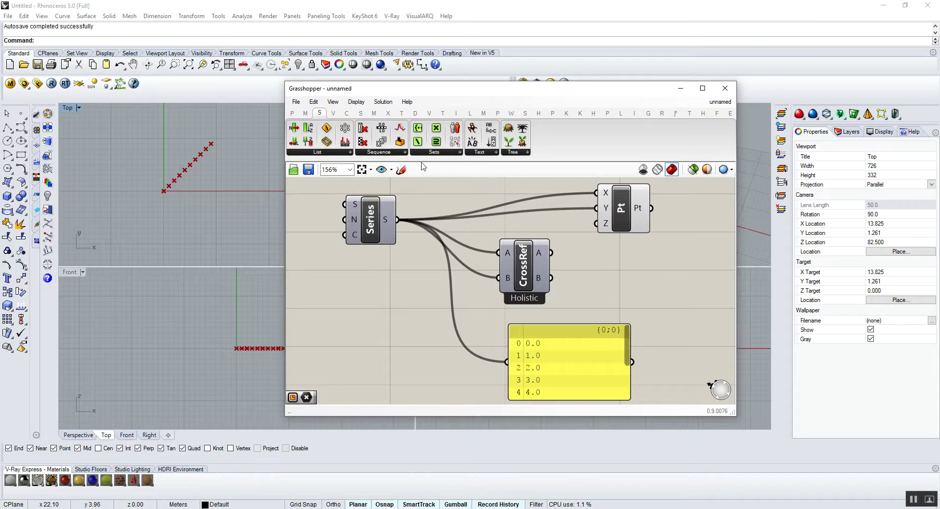
# - Connect Cross Reference output B to the existing Panel in place of the Series, and output A to a new Panel
pyautogui.moveTo(551, 278); pyautogui.dragTo(507, 362)
pyautogui.moveTo(570, 364); pyautogui.dragTo(621, 376)
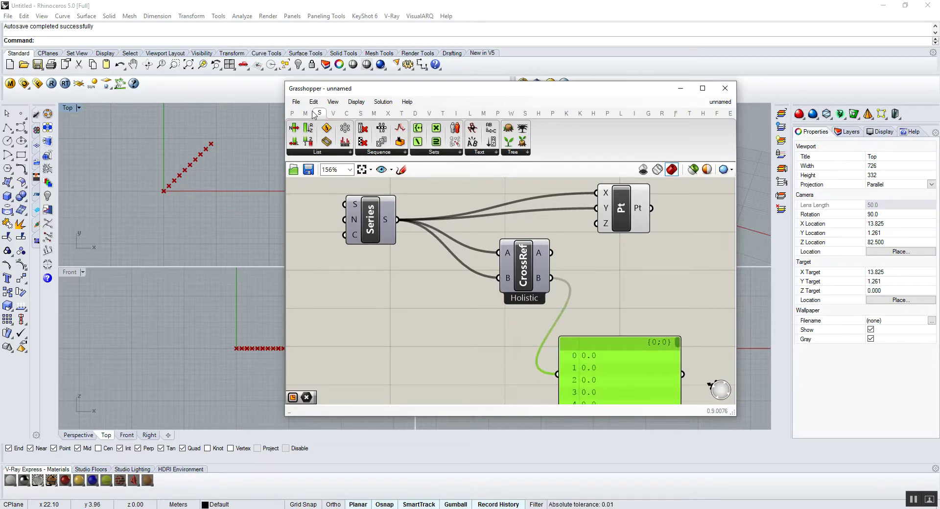
pyautogui.click(292, 113)
pyautogui.click(435, 141)
pyautogui.scroll(-2, 607, 266)
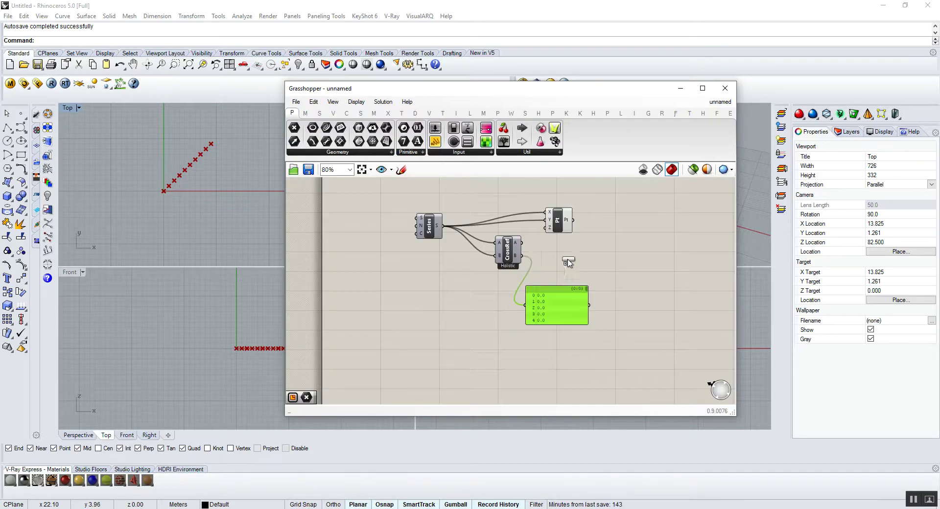
pyautogui.click(607, 266)
pyautogui.moveTo(483, 231); pyautogui.dragTo(555, 262)
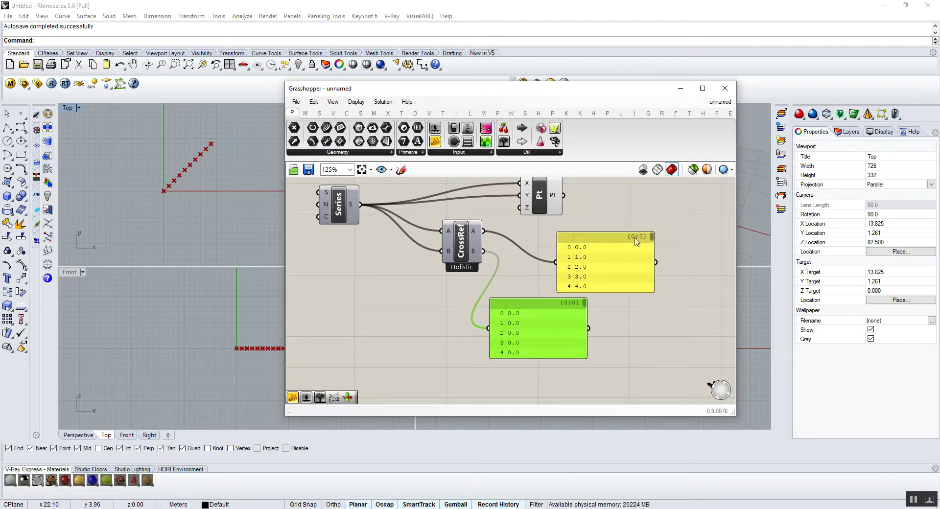
# - Examine the cross-referenced lists in the two Panels, going through the B list to its end
pyautogui.moveTo(653, 239)
pyautogui.mouseDown()
pyautogui.moveTo(657, 290)
pyautogui.moveTo(660, 223)
pyautogui.mouseUp()
pyautogui.moveTo(584, 302); pyautogui.dragTo(584, 307)
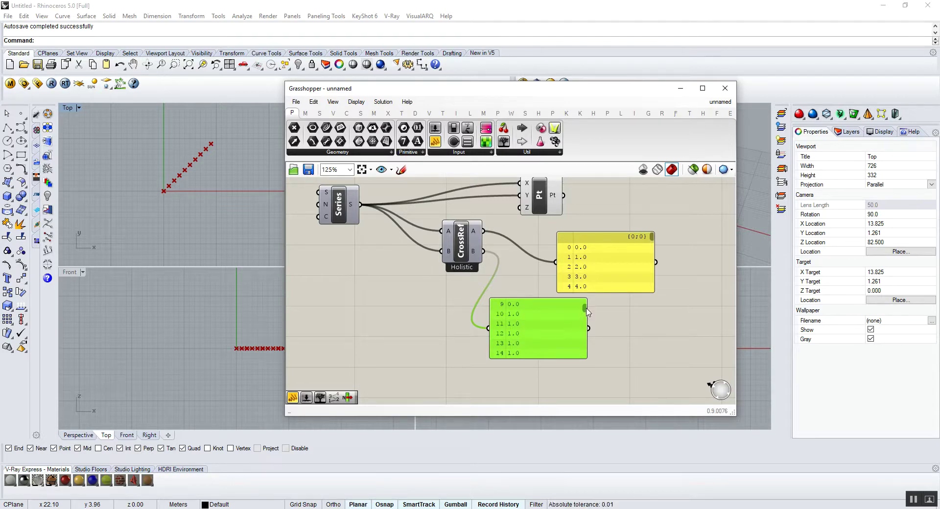
pyautogui.moveTo(584, 307); pyautogui.dragTo(584, 362)
pyautogui.scroll(-1, 574, 286)
pyautogui.scroll(3, 574, 286)
# - Replace the Series inputs of Construct Point with Cross Reference output A for X and output B for Y
pyautogui.click(580, 261)
pyautogui.scroll(-2, 580, 260)
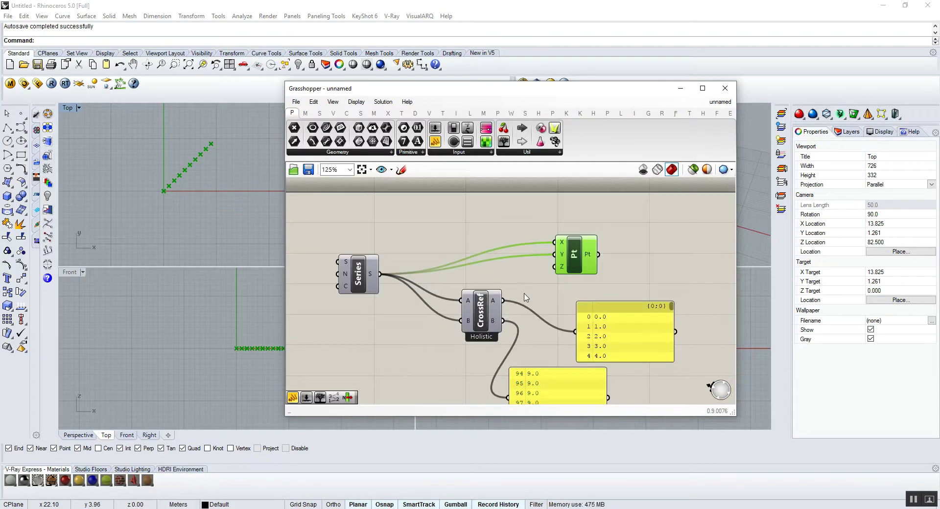
pyautogui.moveTo(504, 301); pyautogui.dragTo(555, 242)
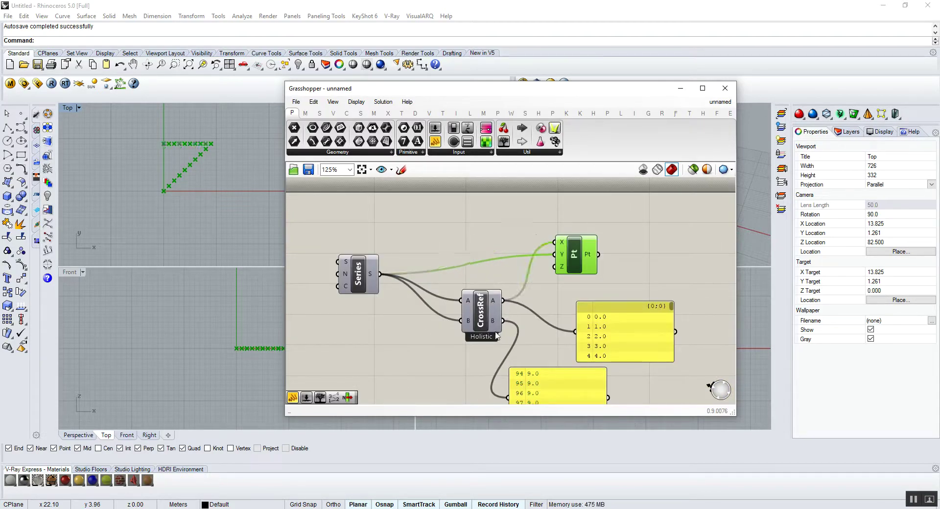
pyautogui.moveTo(502, 320); pyautogui.dragTo(555, 254)
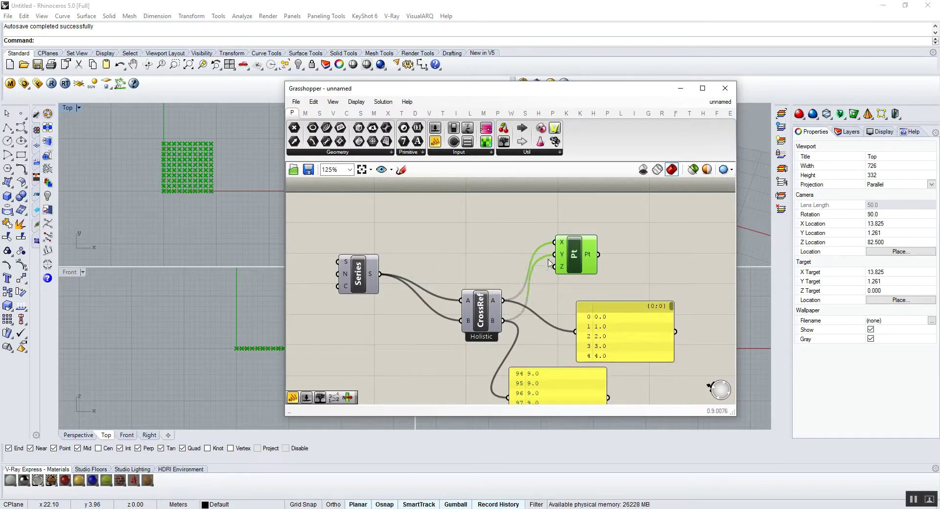
pyautogui.scroll(4, 218, 142)
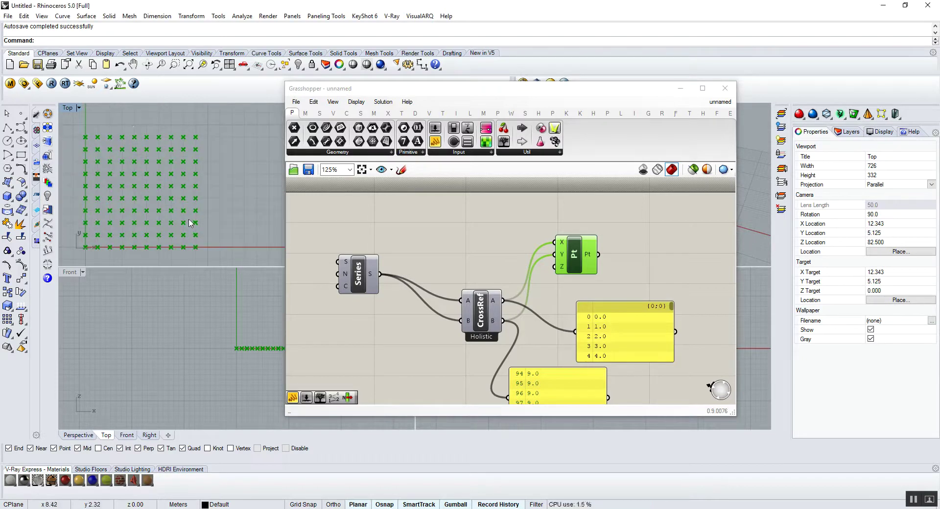
# - Move the Construct Point component farther away from Cross Reference and select the Cross Reference component
pyautogui.click(566, 296)
pyautogui.moveTo(566, 295); pyautogui.dragTo(518, 271, button='right')
pyautogui.moveTo(534, 242); pyautogui.dragTo(567, 240)
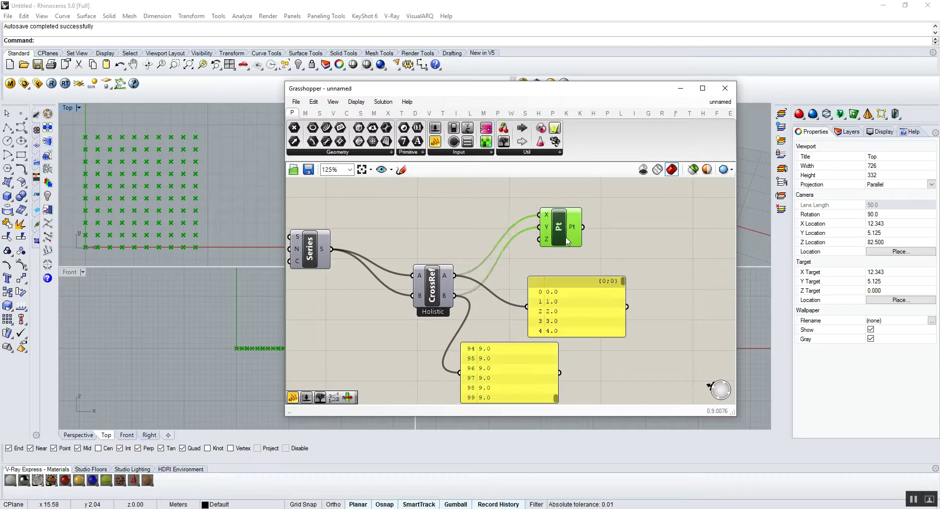
pyautogui.click(432, 292)
pyautogui.scroll(-2, 433, 292)
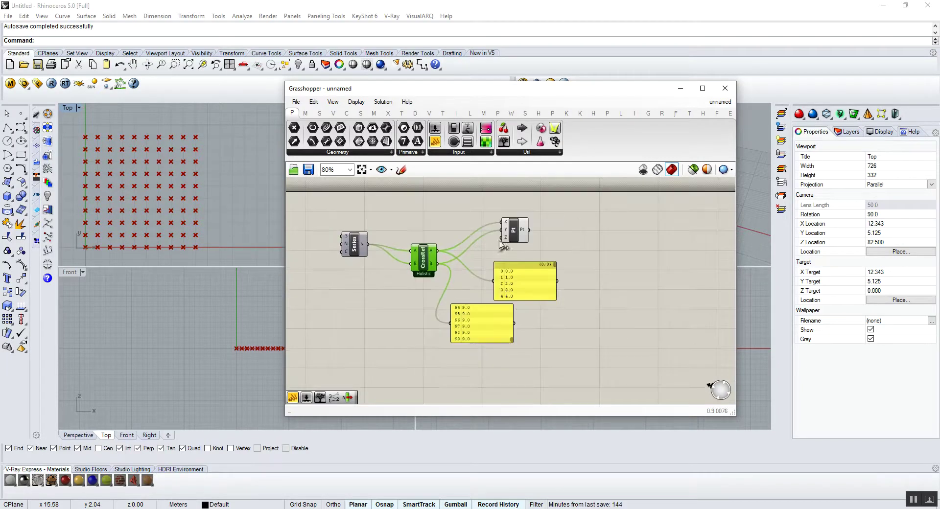
# - Move the Grasshopper window aside and maximize the Perspective viewport to show the point grid
pyautogui.click(483, 335)
pyautogui.moveTo(371, 88); pyautogui.dragTo(460, 129)
pyautogui.doubleClick(420, 105)
pyautogui.scroll(5, 264, 282)
pyautogui.scroll(4, 265, 284)
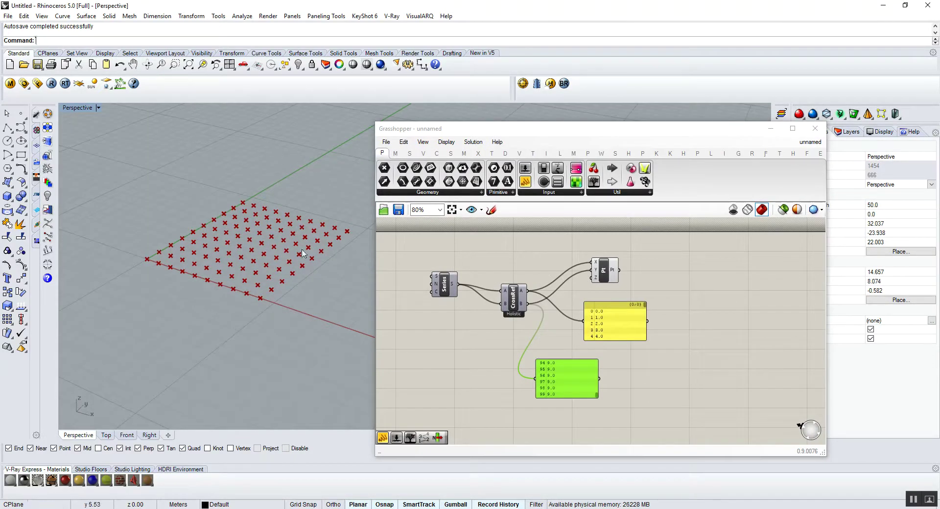
# - Connect the Series output to the Z input of Construct Point, keeping Cross Reference on X and Y
pyautogui.click(440, 333)
pyautogui.scroll(5, 599, 292)
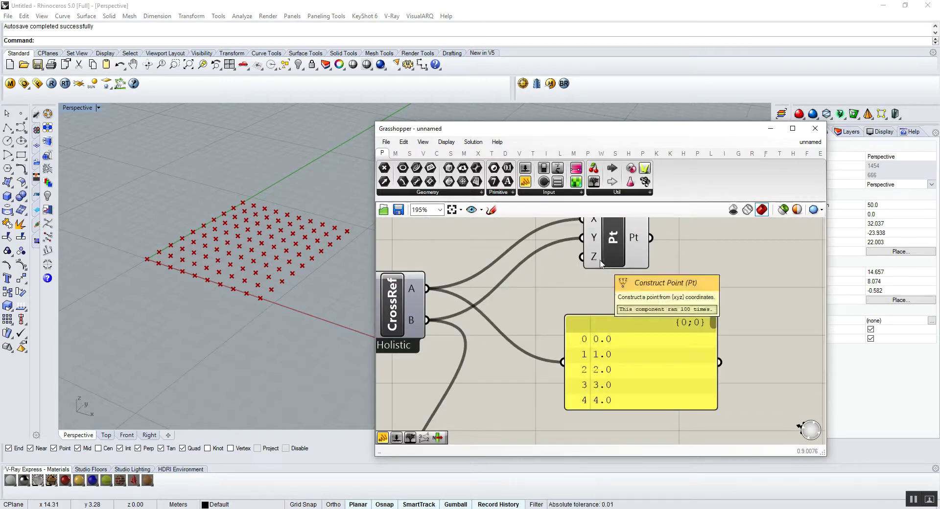
pyautogui.scroll(-3, 592, 262)
pyautogui.scroll(-3, 456, 270)
pyautogui.moveTo(409, 269); pyautogui.dragTo(541, 254)
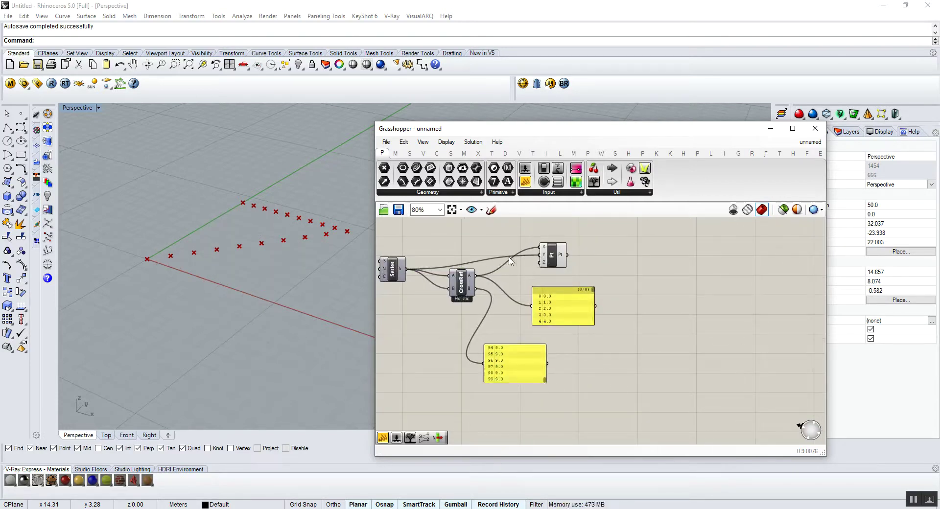
pyautogui.hotkey('ctrl', 'z')
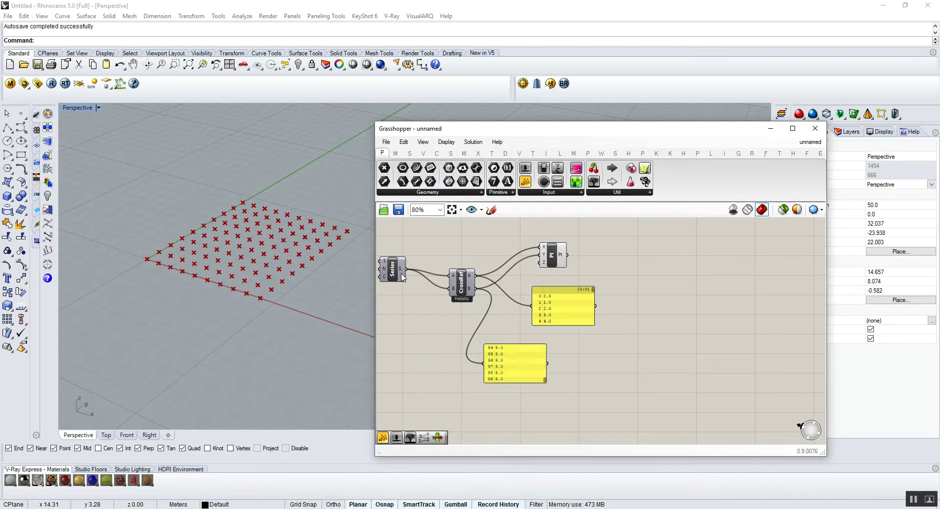
pyautogui.moveTo(406, 269); pyautogui.dragTo(536, 272)
pyautogui.click(456, 288)
pyautogui.scroll(5, 545, 260)
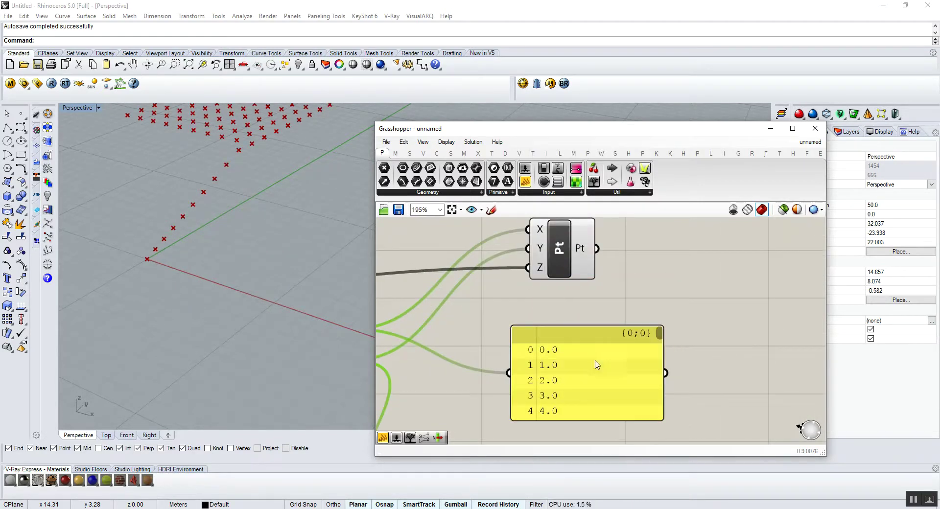
pyautogui.click(413, 266)
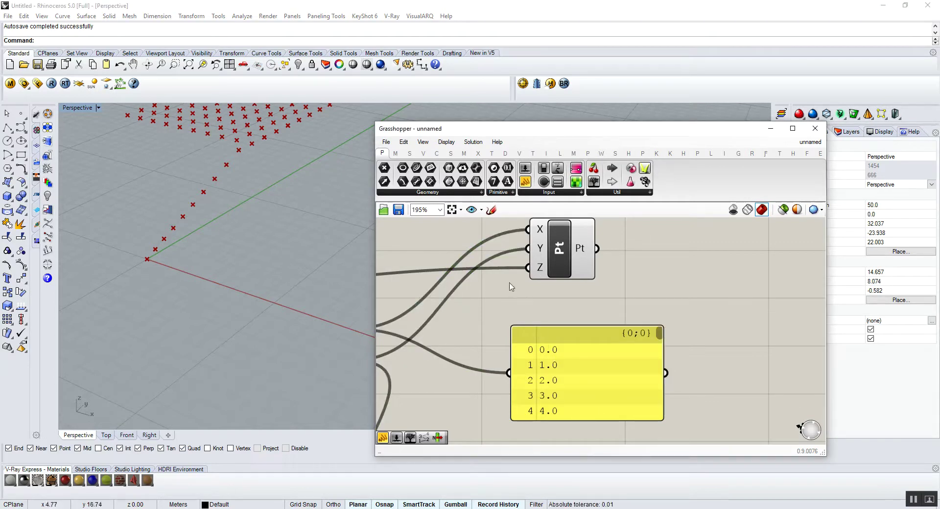
# - Graft the Z input of Construct Point to stack the grid into a three-dimensional array of points
pyautogui.rightClick(537, 273)
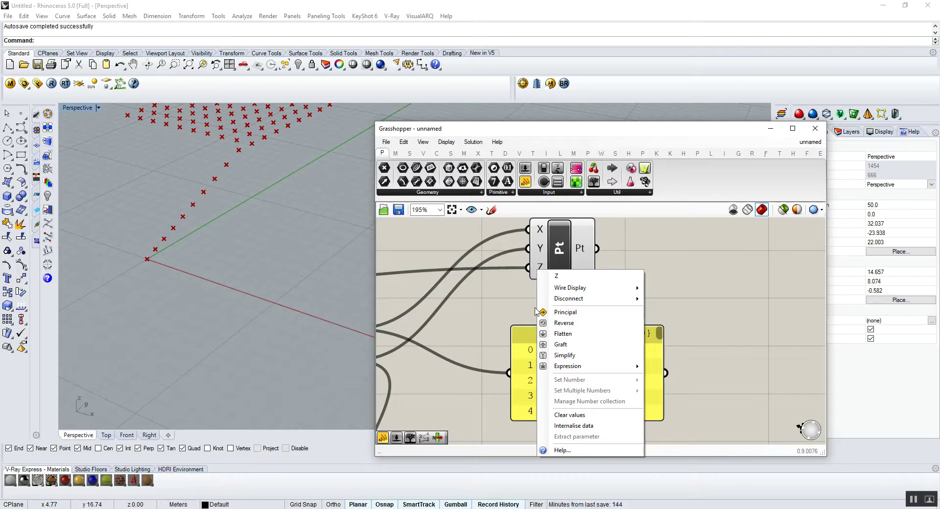
pyautogui.click(561, 345)
pyautogui.moveTo(316, 340); pyautogui.dragTo(304, 255, button='right')
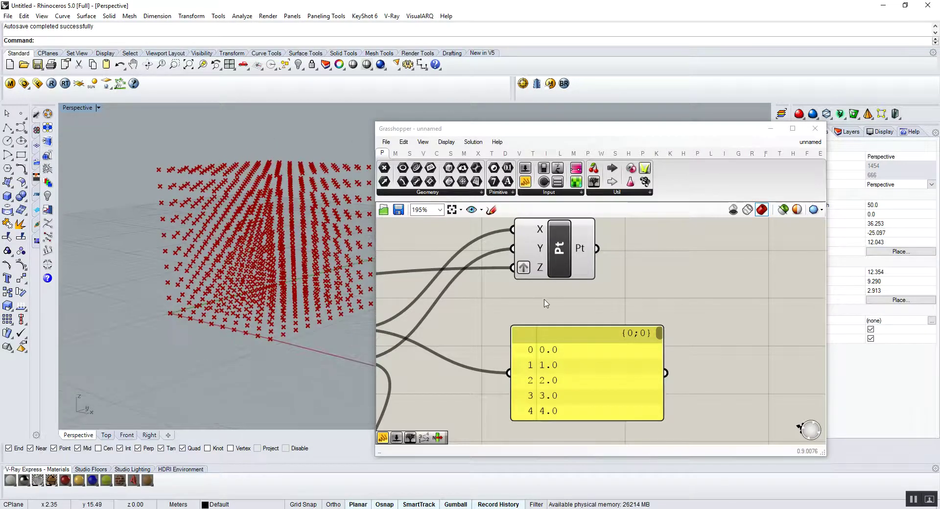
# - Add a Panel above Cross Reference, connect the Series output to it and look through its whole list
pyautogui.scroll(-3, 521, 273)
pyautogui.scroll(2, 434, 312)
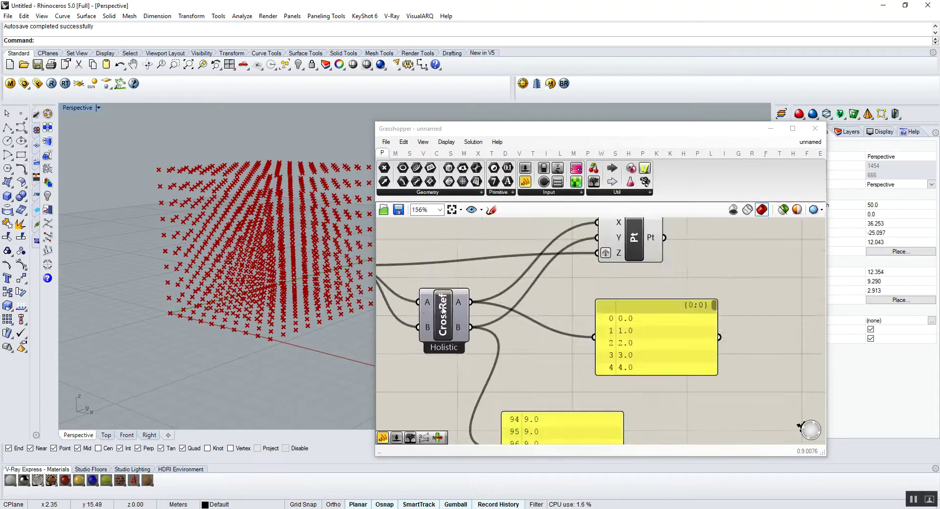
pyautogui.scroll(-2, 554, 326)
pyautogui.scroll(2, 429, 297)
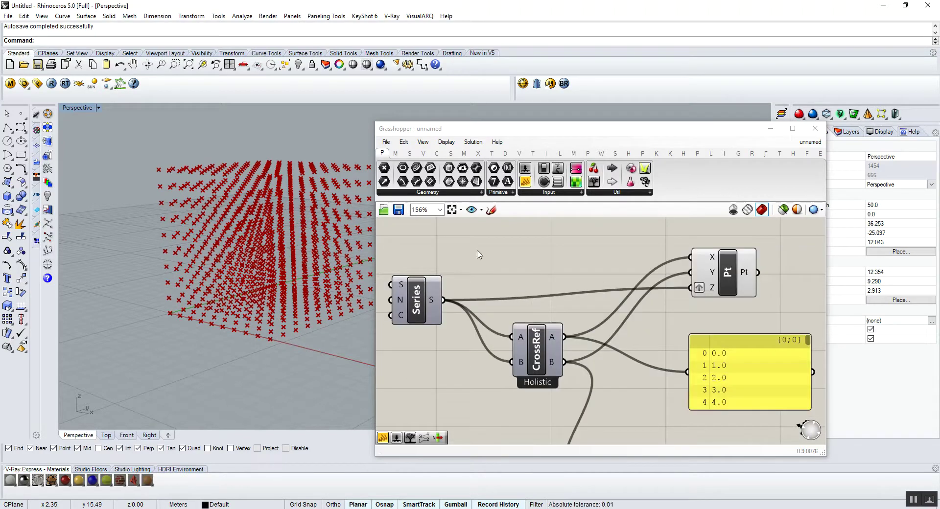
pyautogui.moveTo(526, 181); pyautogui.dragTo(583, 272)
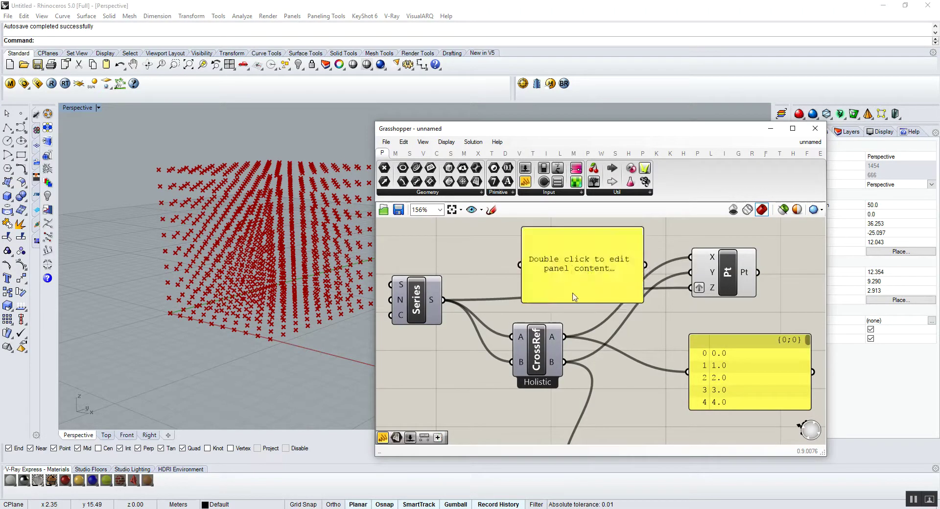
pyautogui.moveTo(443, 300); pyautogui.dragTo(511, 257)
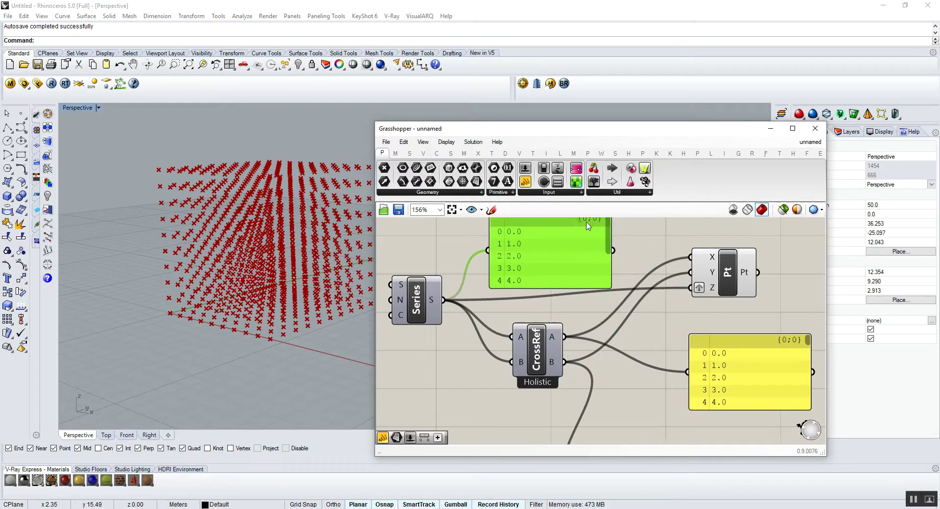
pyautogui.scroll(1, 588, 226)
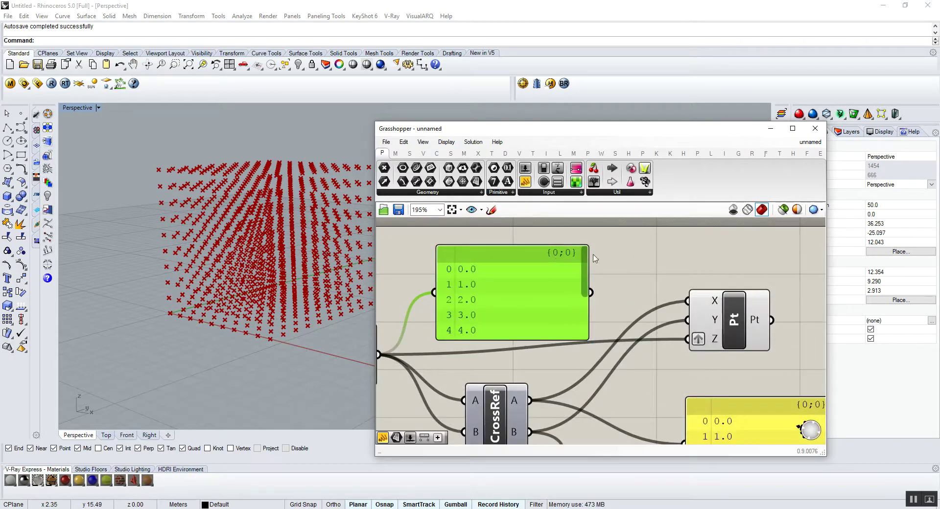
pyautogui.moveTo(587, 265); pyautogui.dragTo(583, 320)
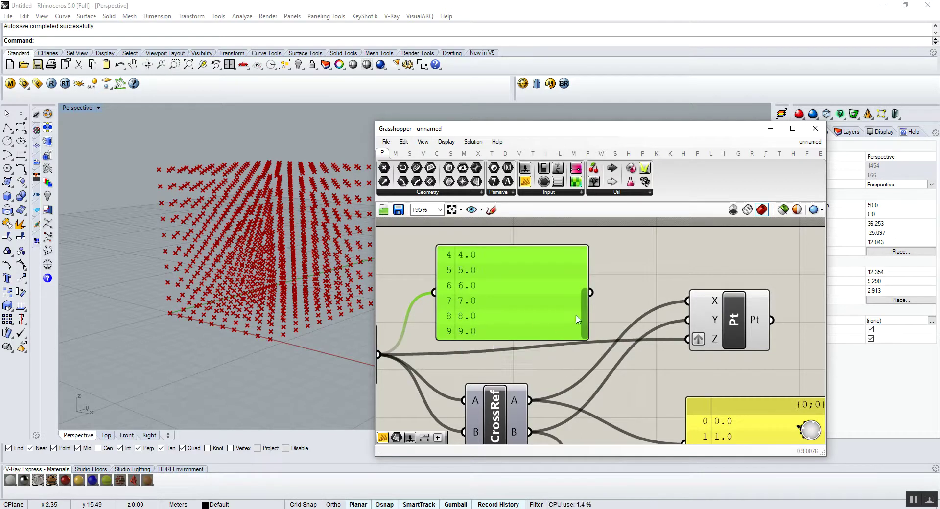
pyautogui.moveTo(586, 314); pyautogui.dragTo(601, 276)
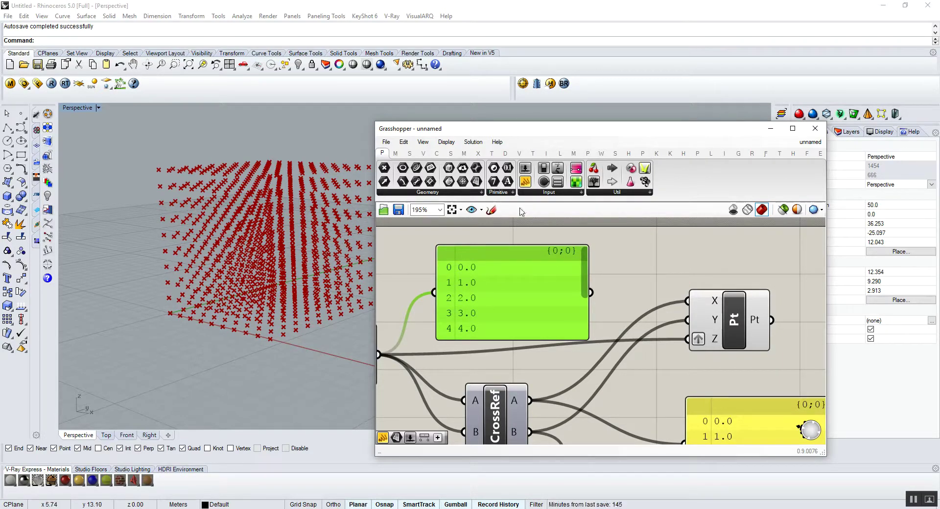
# - Add a Param Viewer above the Series Panel and connect the Series output to it
pyautogui.scroll(-5, 620, 281)
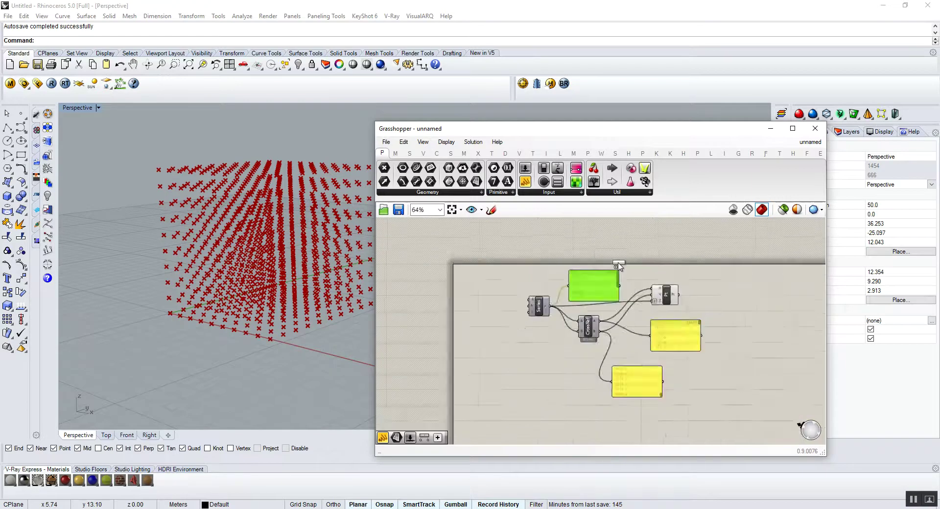
pyautogui.scroll(4, 620, 281)
pyautogui.moveTo(485, 351); pyautogui.dragTo(519, 242)
pyautogui.scroll(5, 499, 290)
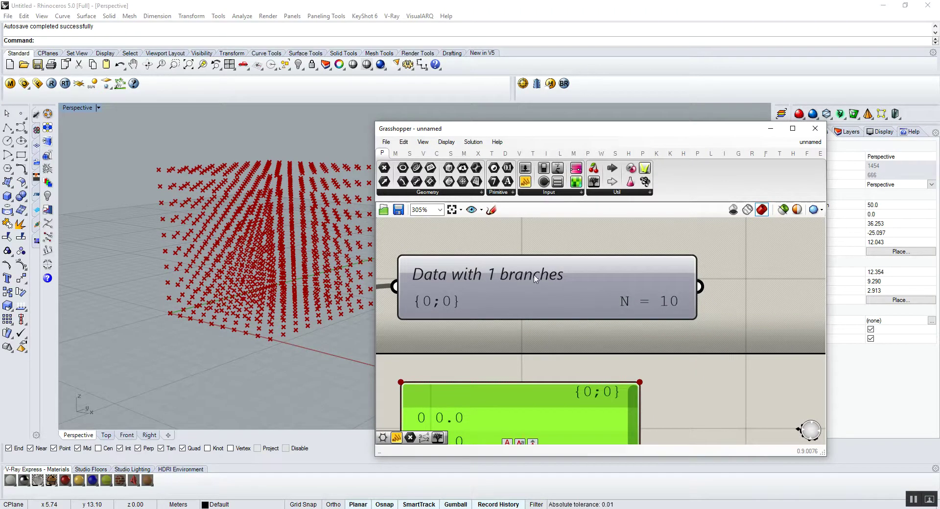
pyautogui.scroll(-4, 534, 264)
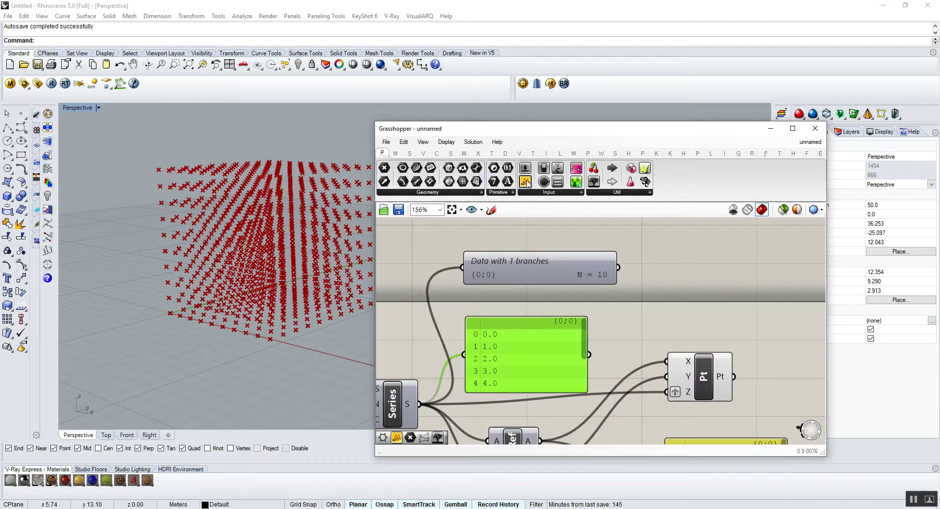
# - Place a second Param Viewer beyond the first, and reposition the first viewer and the Series Panel
pyautogui.scroll(-2, 715, 333)
pyautogui.moveTo(727, 318); pyautogui.dragTo(783, 294)
pyautogui.moveTo(588, 294); pyautogui.dragTo(544, 272)
pyautogui.moveTo(611, 355); pyautogui.dragTo(594, 324)
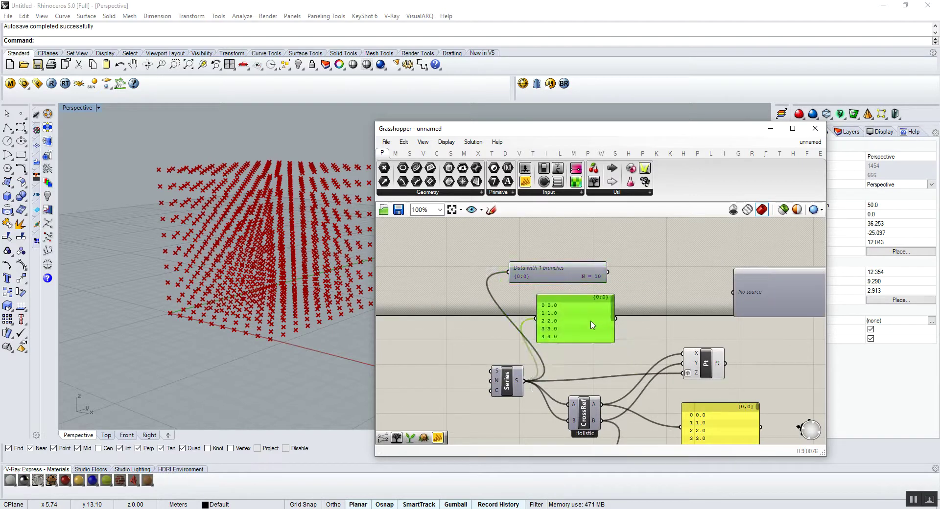
# - Add a Graft Tree component, feed it the Series output and connect its result to the second Param Viewer
pyautogui.click(409, 154)
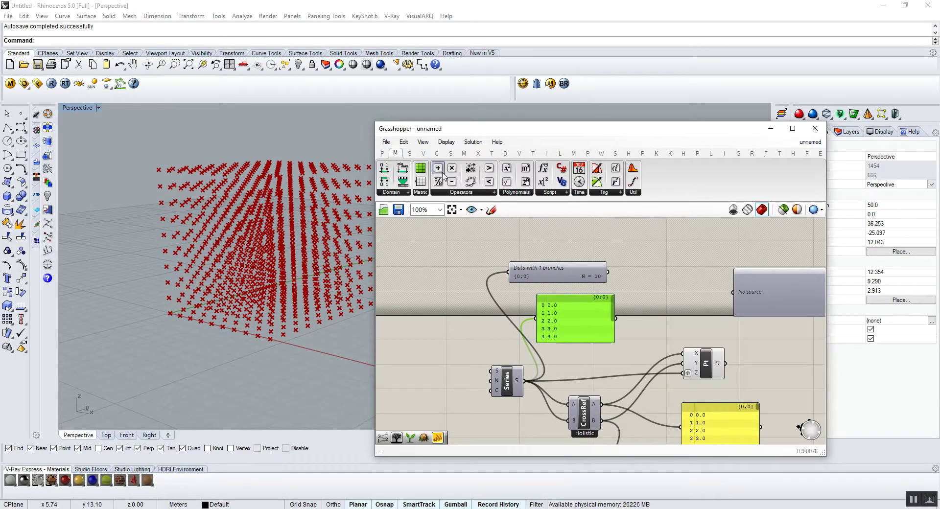
pyautogui.moveTo(607, 189); pyautogui.dragTo(689, 323)
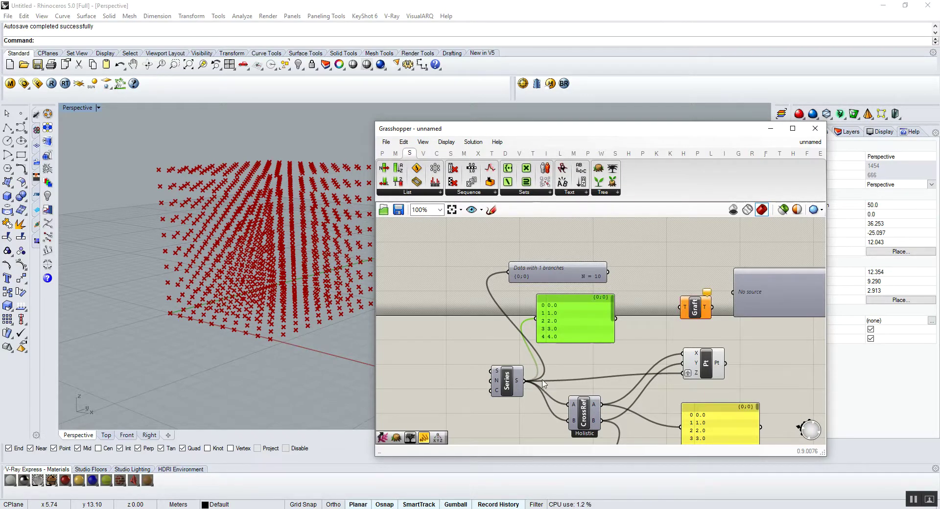
pyautogui.moveTo(524, 381); pyautogui.dragTo(737, 293)
pyautogui.scroll(-2, 774, 296)
pyautogui.scroll(5, 775, 296)
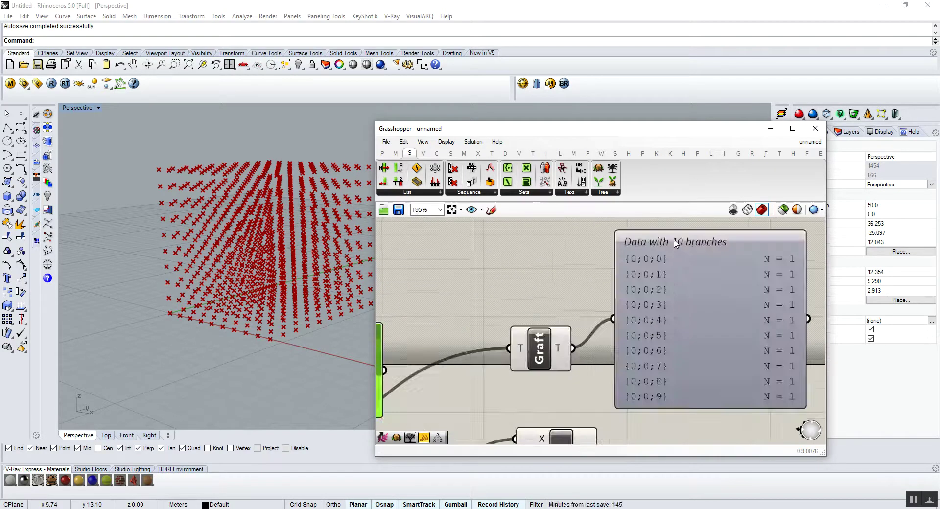
# - Compare the grafted branches in the second Param Viewer with the Cross Reference lists feeding Construct Point
pyautogui.moveTo(788, 268)
pyautogui.scroll(-3, 746, 275)
pyautogui.scroll(3, 620, 375)
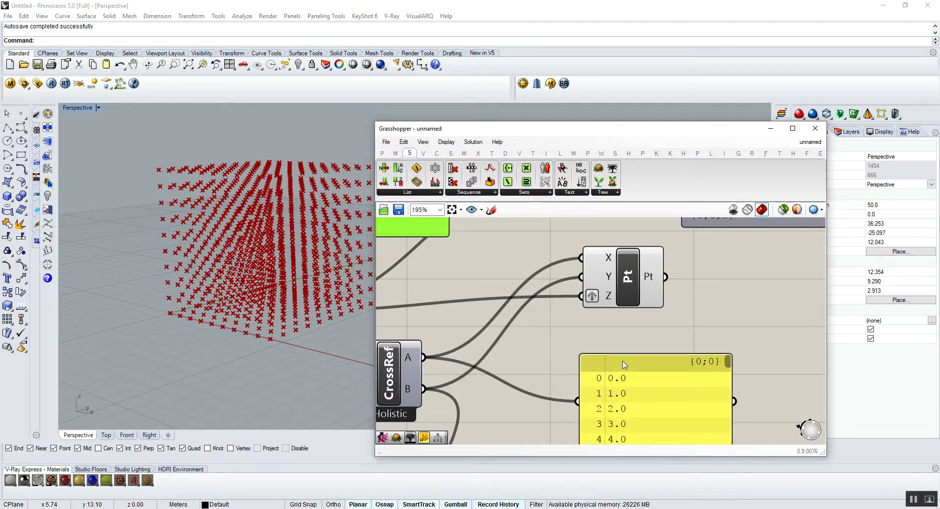
pyautogui.scroll(-3, 624, 404)
pyautogui.scroll(3, 651, 254)
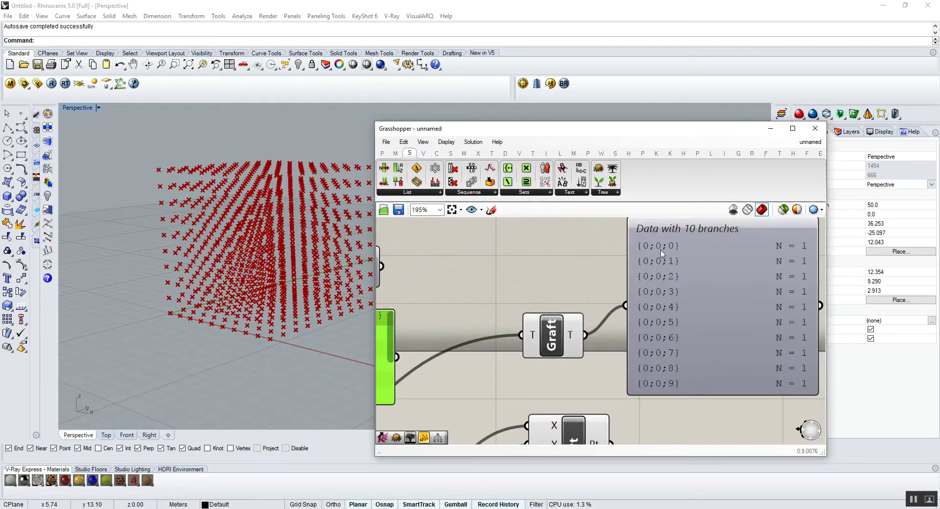
pyautogui.scroll(-3, 646, 242)
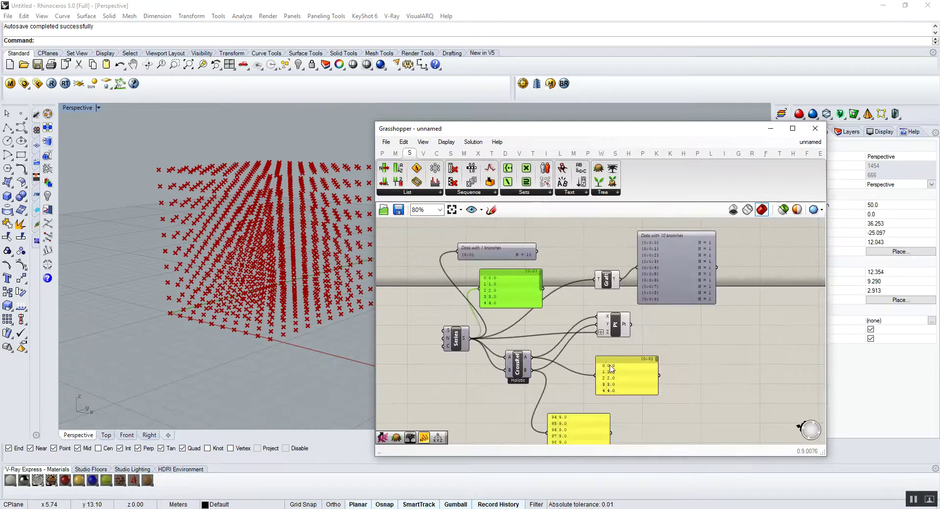
pyautogui.scroll(3, 646, 274)
pyautogui.scroll(-3, 630, 282)
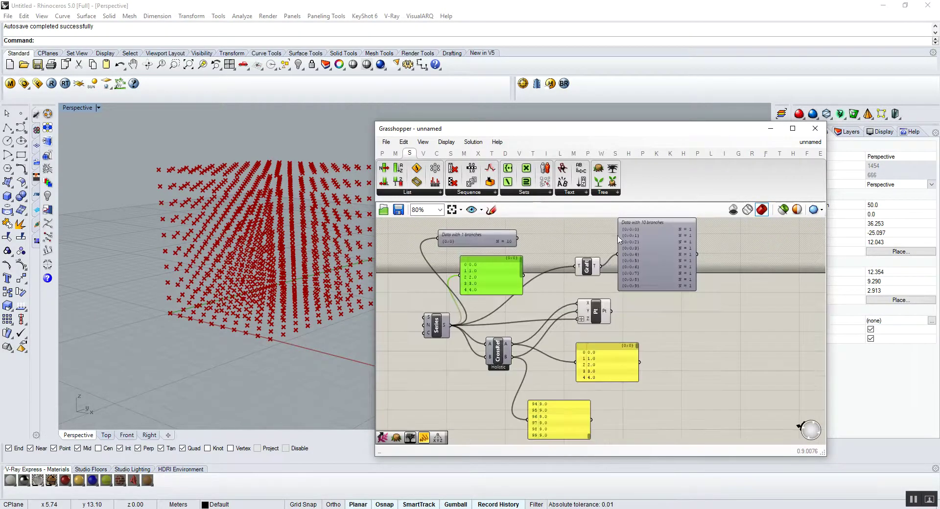
# - Select Construct Point and examine its cubic point array from a higher angle in the Perspective viewport
pyautogui.click(605, 318)
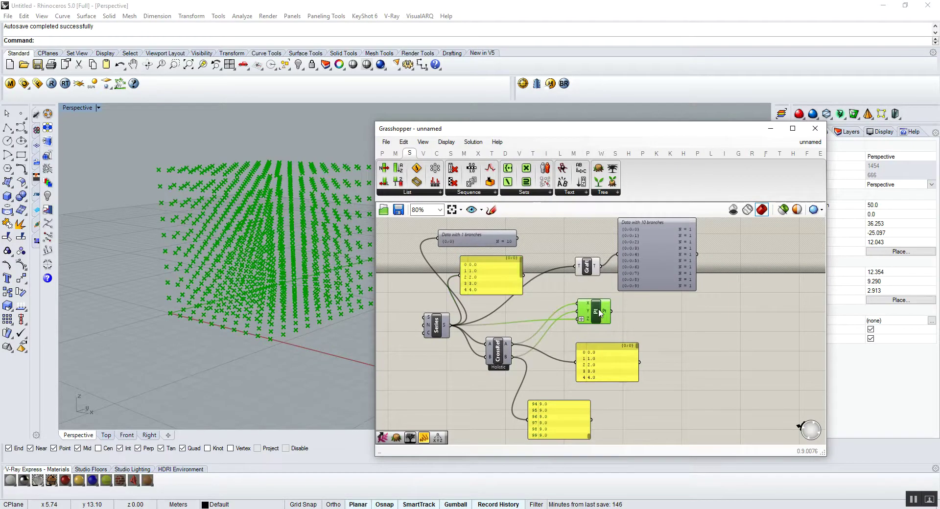
pyautogui.moveTo(272, 326); pyautogui.dragTo(276, 278, button='right')
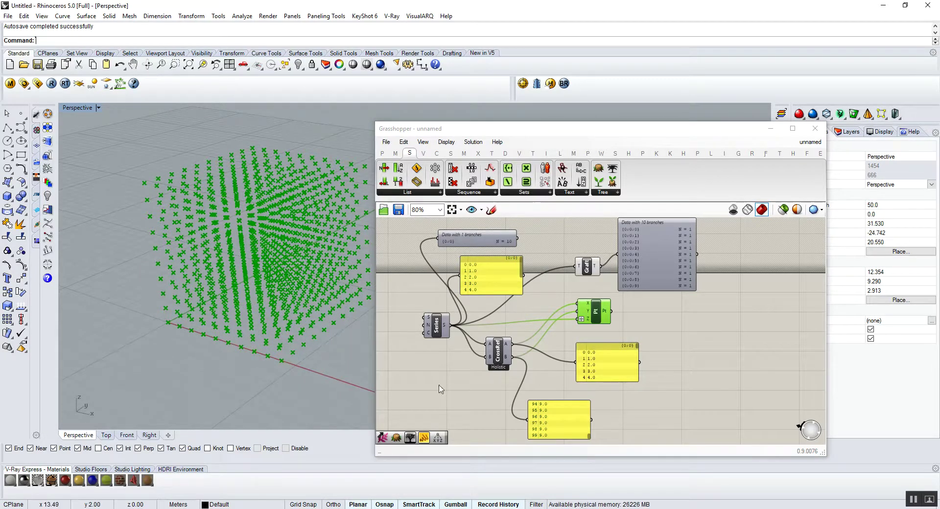
pyautogui.click(521, 333)
# - Add a Sphere component beside Construct Point and connect the Pt output to its base input B
pyautogui.scroll(2, 520, 333)
pyautogui.scroll(2, 520, 333)
pyautogui.click(478, 303)
pyautogui.click(431, 343)
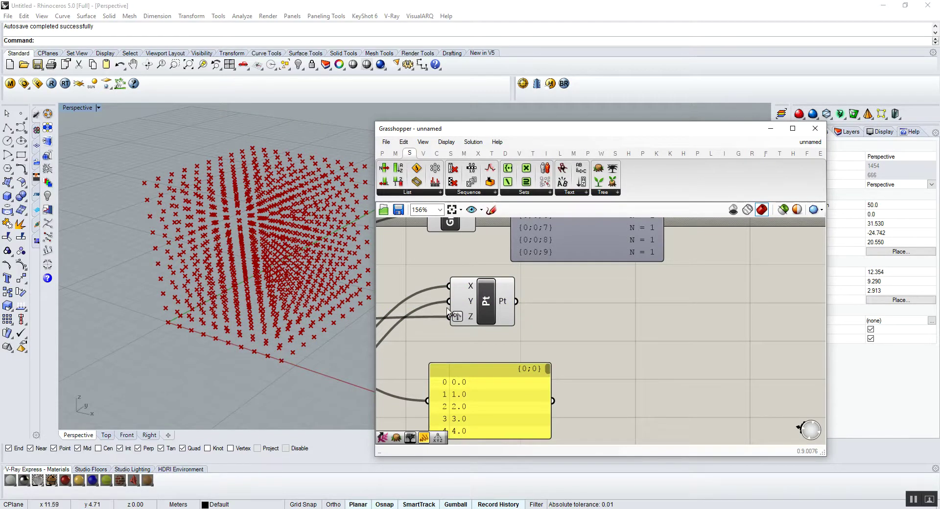
pyautogui.click(450, 153)
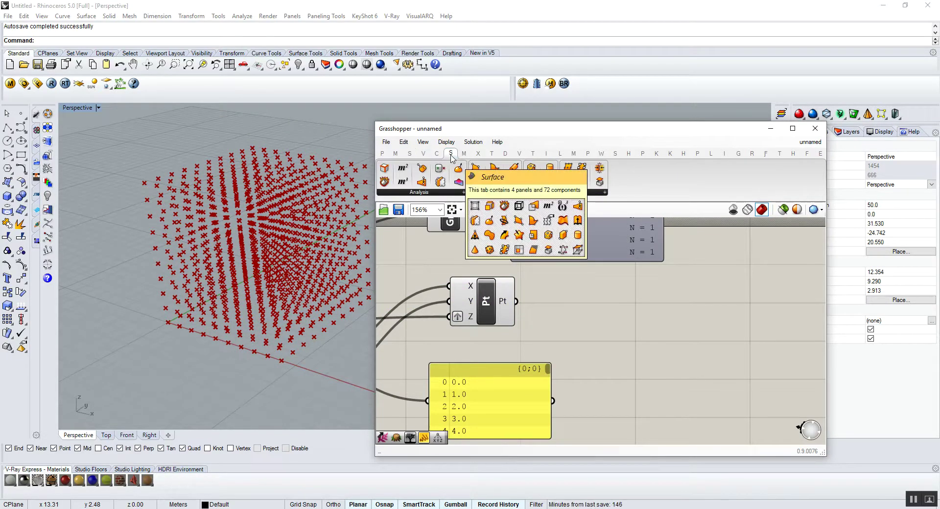
pyautogui.moveTo(541, 188); pyautogui.dragTo(630, 341)
pyautogui.moveTo(516, 301); pyautogui.dragTo(603, 331)
pyautogui.moveTo(313, 264); pyautogui.dragTo(269, 247, button='right')
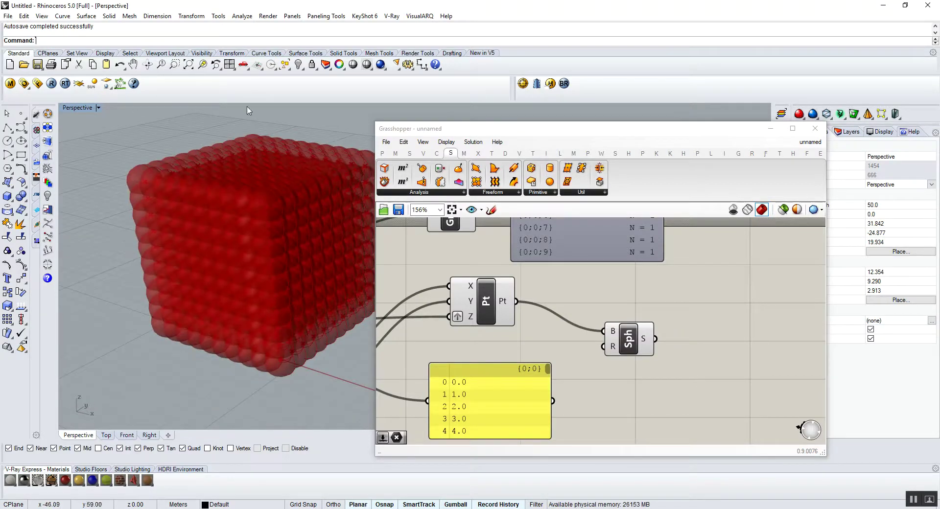
pyautogui.moveTo(636, 343); pyautogui.dragTo(651, 323)
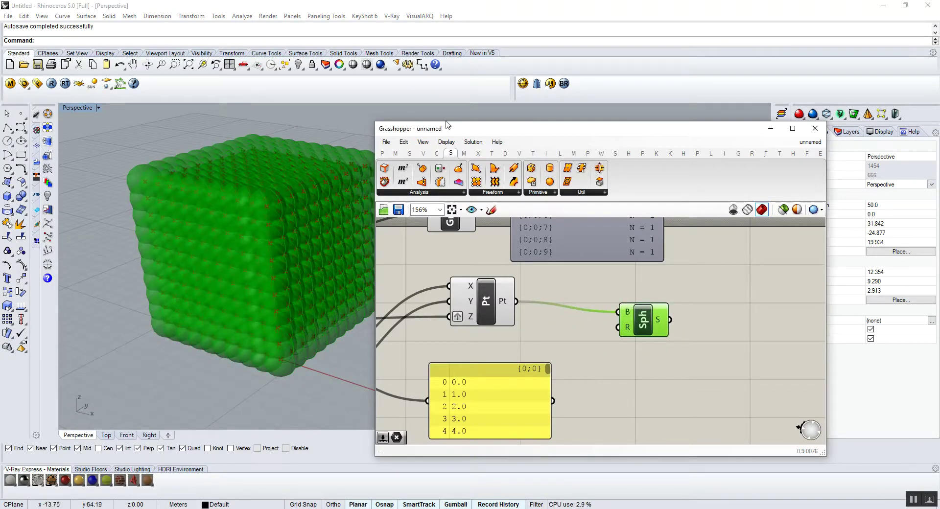
# - Add a number slider set to 0.250 and connect it to the radius input of the Sphere component
pyautogui.click(382, 154)
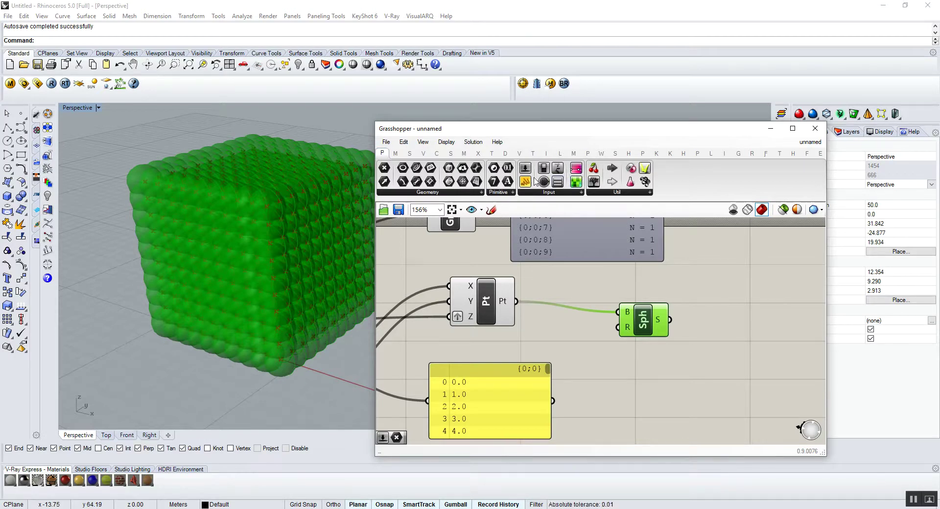
pyautogui.scroll(2, 544, 390)
pyautogui.scroll(1, 551, 356)
pyautogui.moveTo(525, 167); pyautogui.dragTo(519, 308)
pyautogui.moveTo(641, 306); pyautogui.dragTo(687, 279)
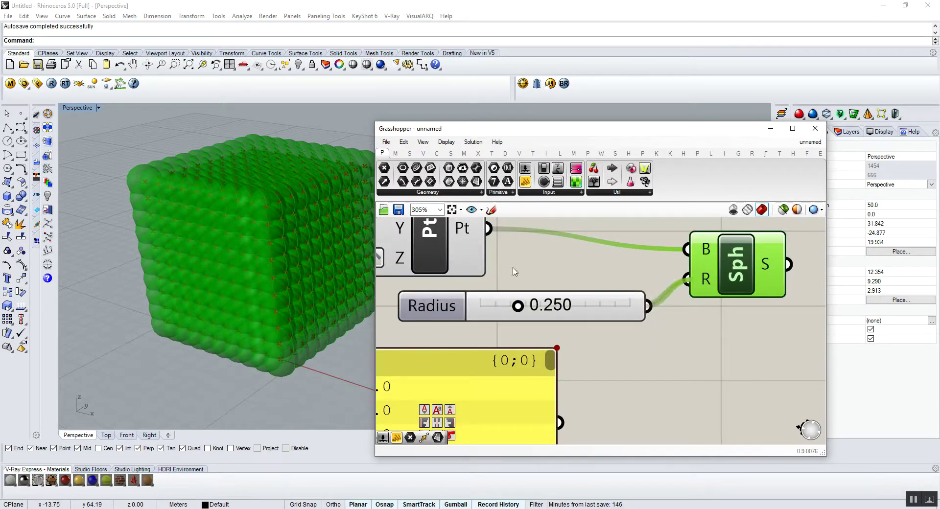
pyautogui.moveTo(354, 272); pyautogui.dragTo(225, 308, button='right')
pyautogui.click(723, 358)
pyautogui.scroll(-5, 723, 358)
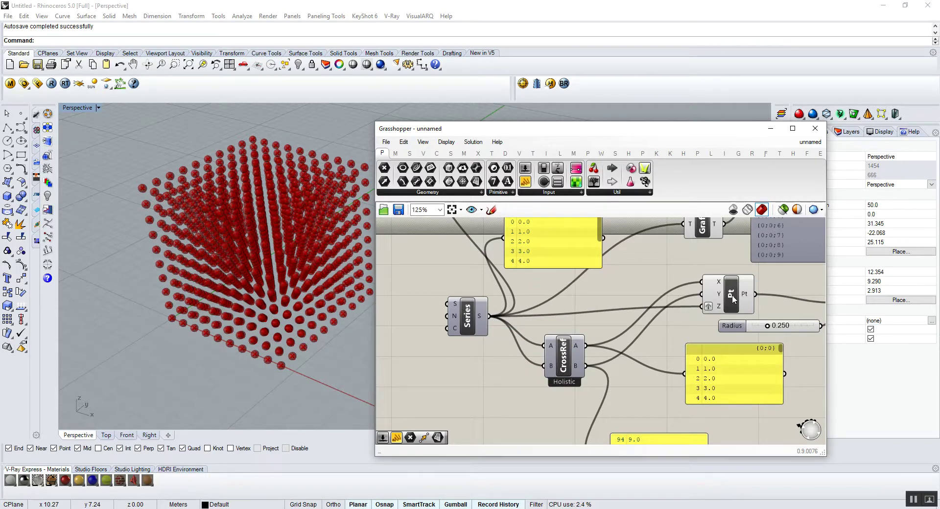
# - Shift Construct Point slightly up and add a Range component in the empty canvas area below the grid definition
pyautogui.moveTo(732, 295); pyautogui.dragTo(717, 278)
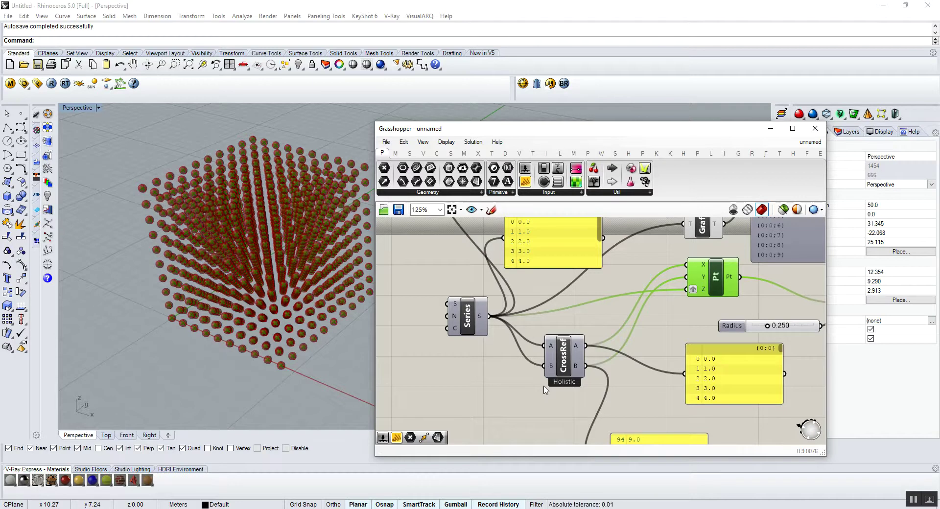
pyautogui.click(518, 422)
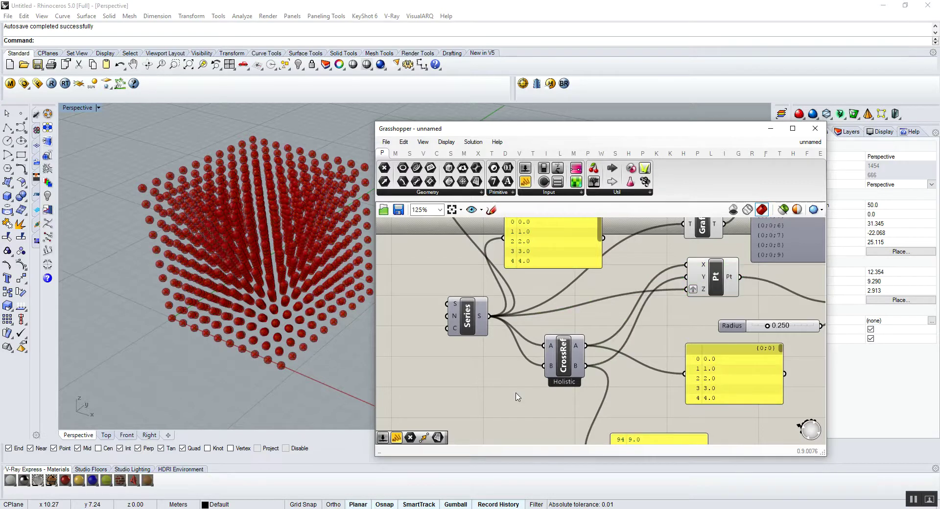
pyautogui.click(414, 156)
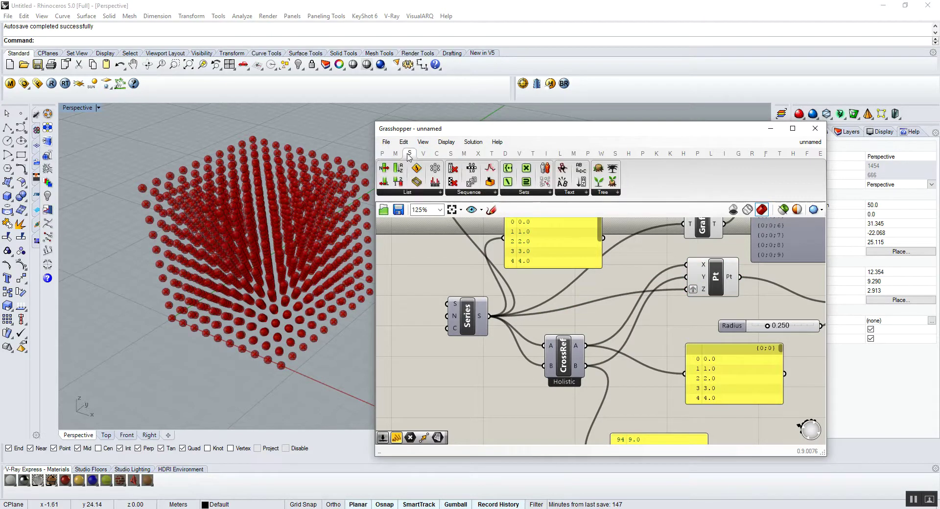
pyautogui.moveTo(472, 170); pyautogui.dragTo(516, 342)
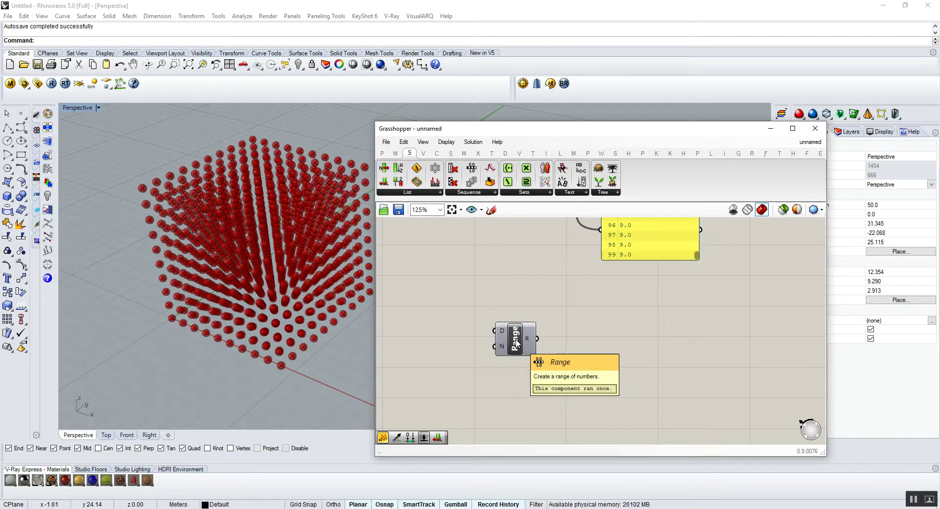
pyautogui.scroll(3, 516, 343)
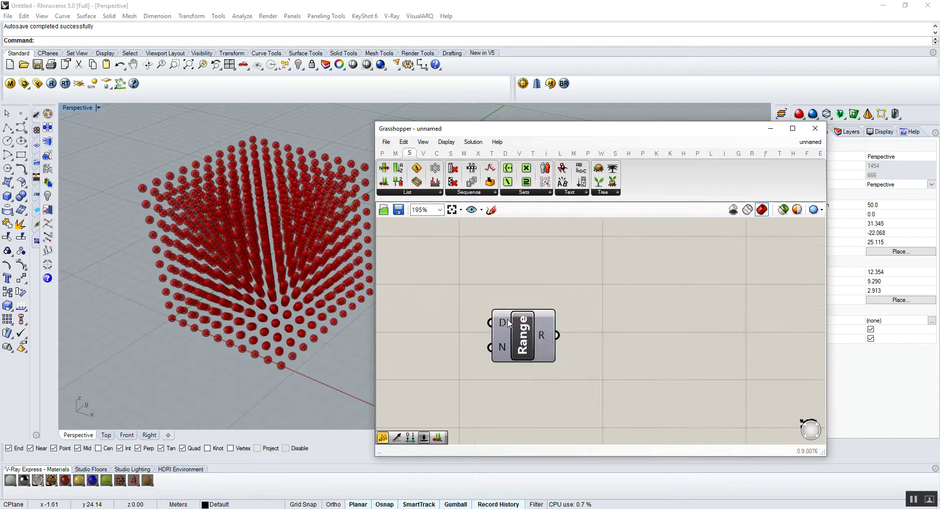
pyautogui.moveTo(522, 341); pyautogui.dragTo(595, 340)
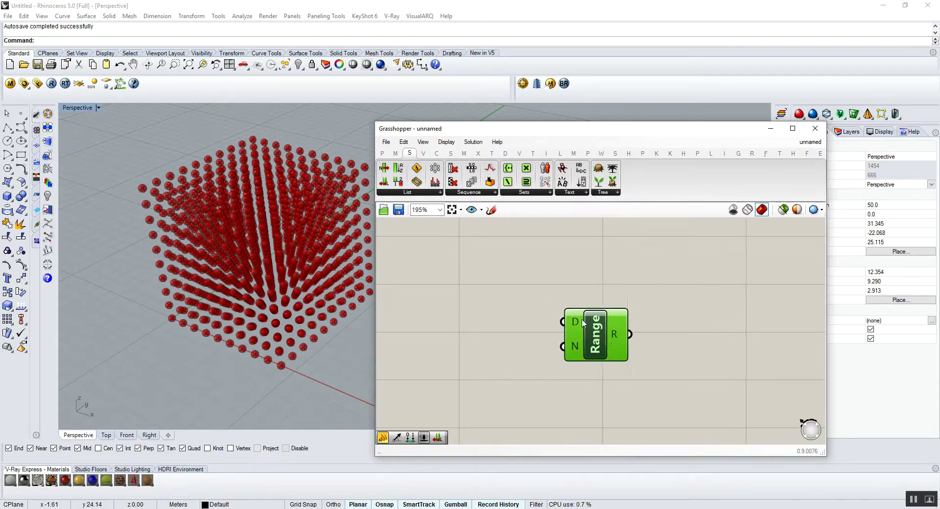
pyautogui.moveTo(575, 322)
pyautogui.moveTo(576, 351)
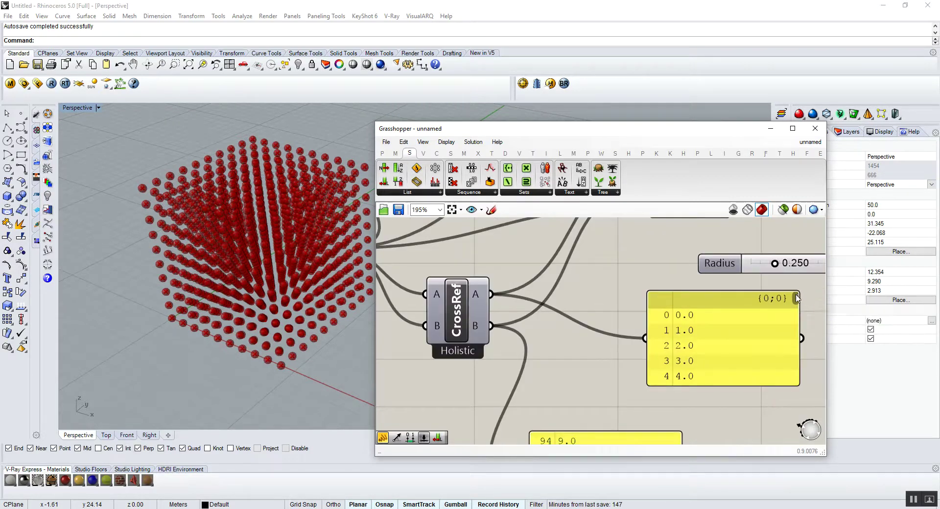
# - Add a Panel beside the Range component, connect the R output to it, and enlarge the panel to fit the whole list
pyautogui.scroll(-9, 793, 343)
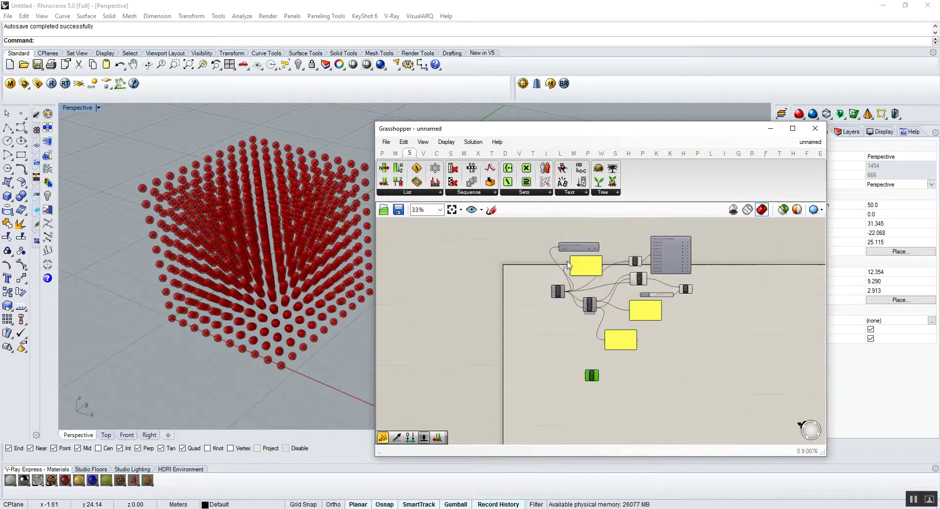
pyautogui.scroll(5, 567, 312)
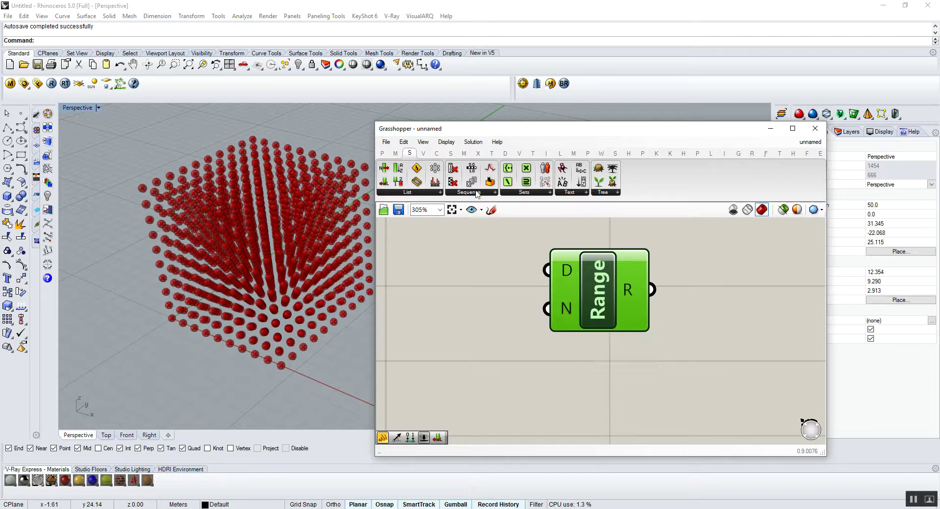
pyautogui.click(382, 153)
pyautogui.moveTo(525, 182); pyautogui.dragTo(685, 304)
pyautogui.scroll(-1, 522, 236)
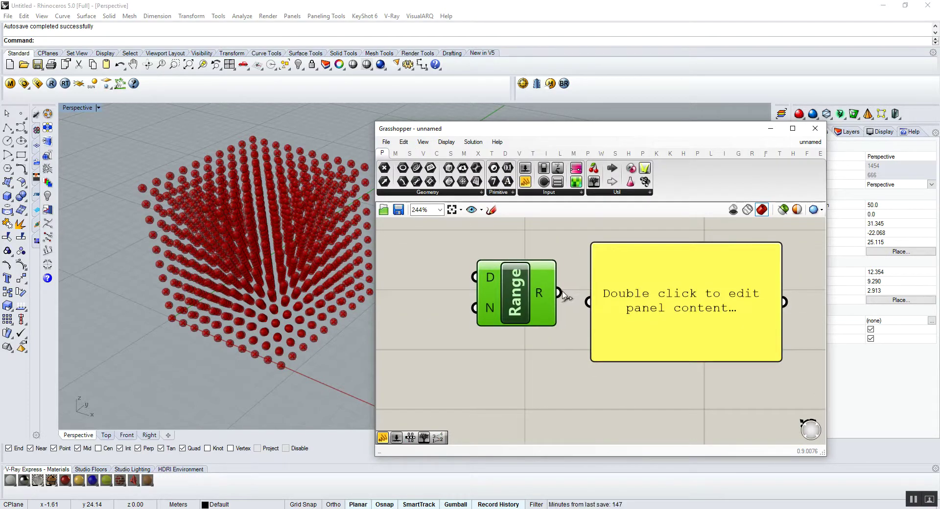
pyautogui.moveTo(559, 292); pyautogui.dragTo(589, 302)
pyautogui.scroll(-2, 696, 296)
pyautogui.moveTo(697, 332); pyautogui.dragTo(695, 441)
pyautogui.click(684, 289)
# - Compare the Range output list in the panel with the Series component's start, step and count inputs
pyautogui.scroll(3, 651, 265)
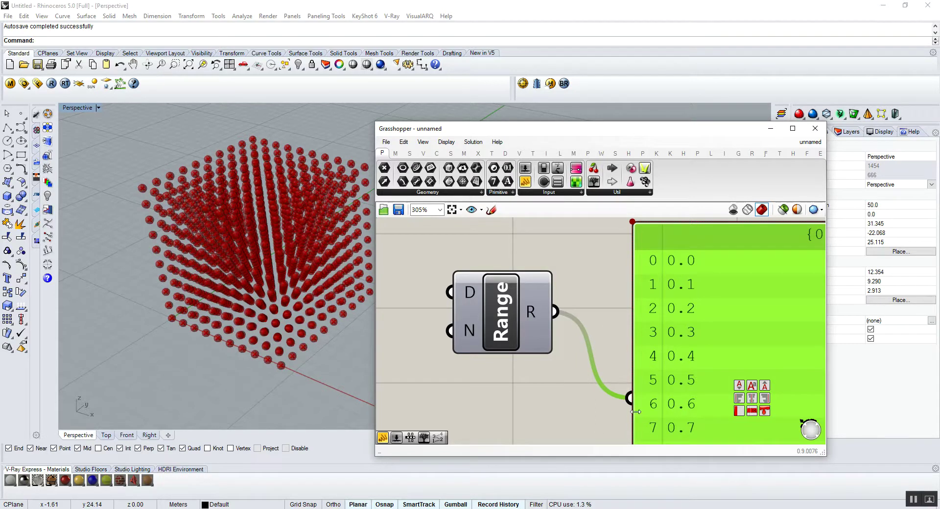
pyautogui.scroll(-3, 631, 424)
pyautogui.scroll(-1, 627, 399)
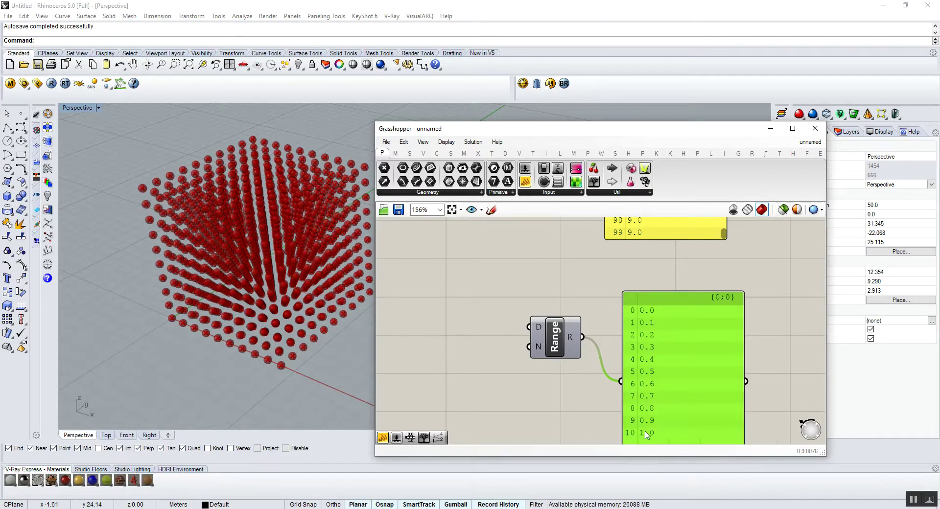
pyautogui.moveTo(522, 338); pyautogui.dragTo(578, 340, button='right')
pyautogui.scroll(-4, 579, 340)
pyautogui.scroll(4, 467, 292)
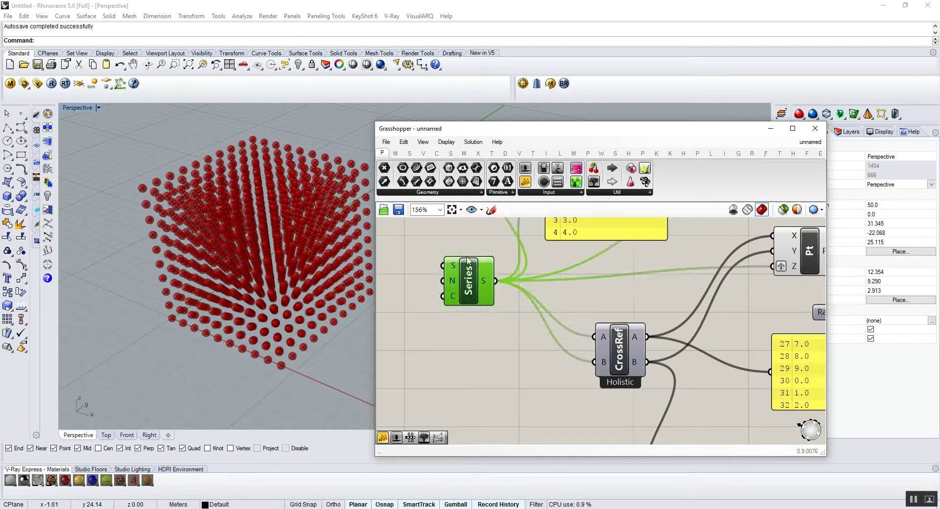
pyautogui.scroll(-4, 467, 292)
pyautogui.scroll(5, 552, 361)
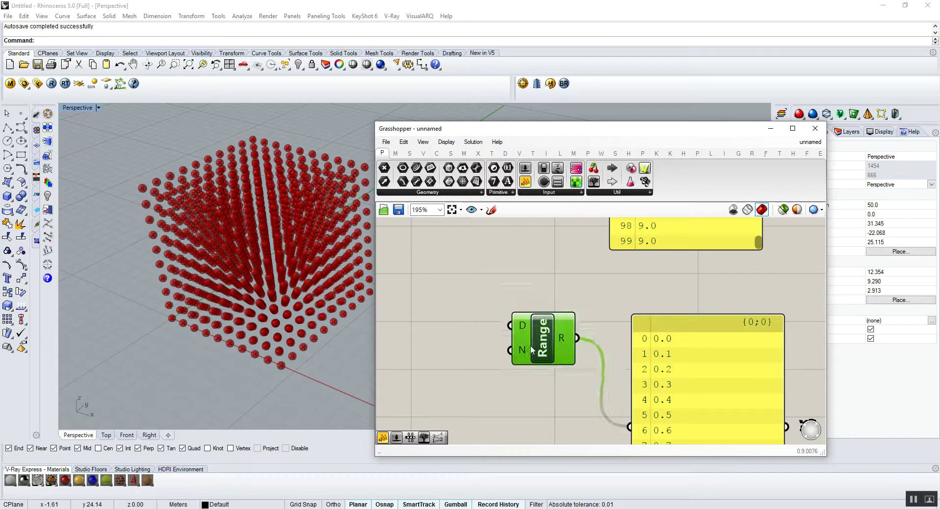
pyautogui.scroll(-3, 538, 345)
pyautogui.scroll(-4, 493, 357)
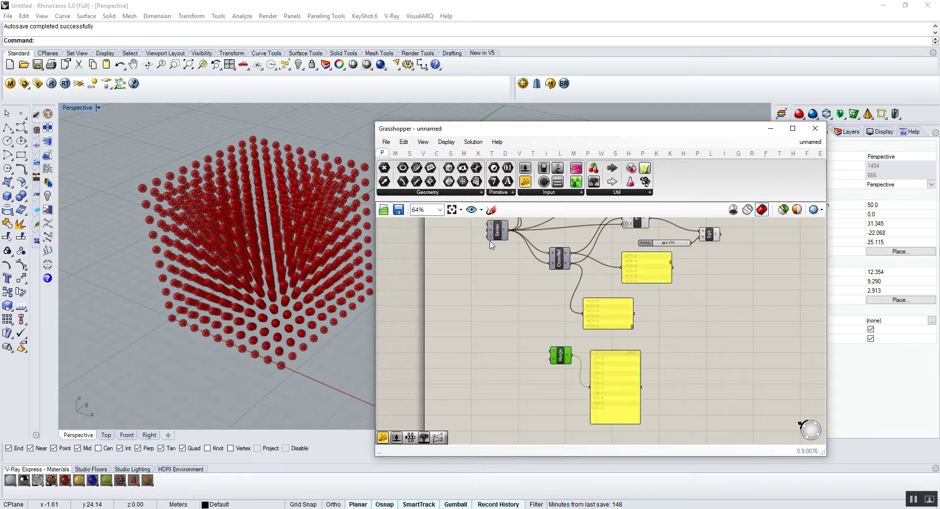
pyautogui.scroll(6, 553, 363)
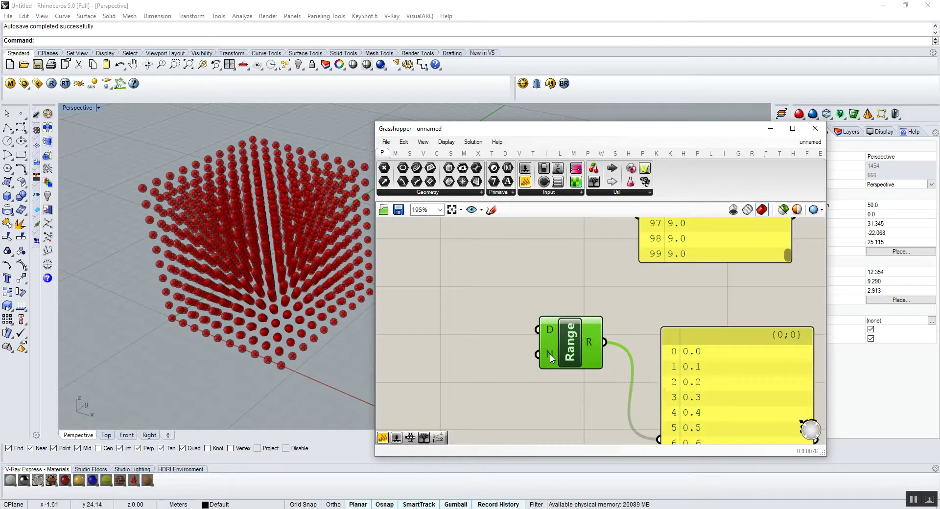
# - Examine the Range values in the panel against the component's domain D and steps N inputs
pyautogui.scroll(-3, 556, 357)
pyautogui.scroll(-2, 556, 356)
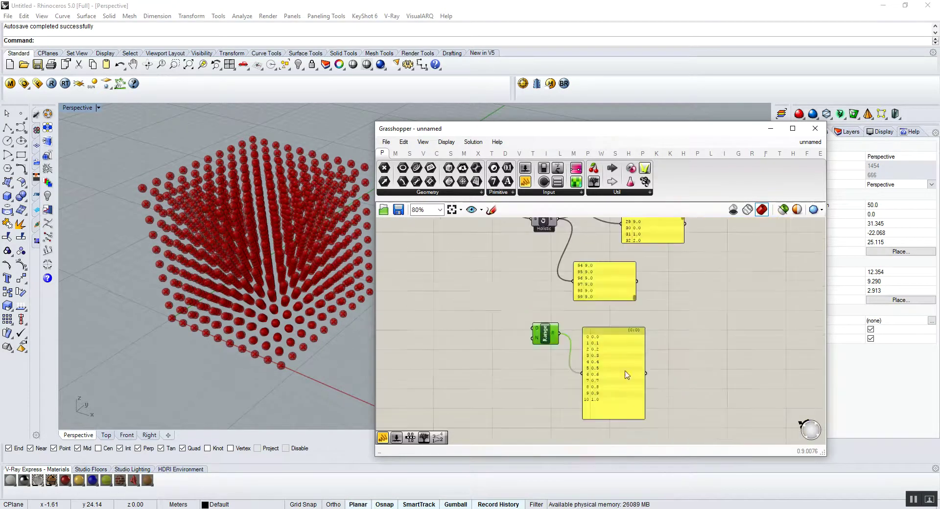
pyautogui.scroll(5, 570, 310)
pyautogui.click(610, 361)
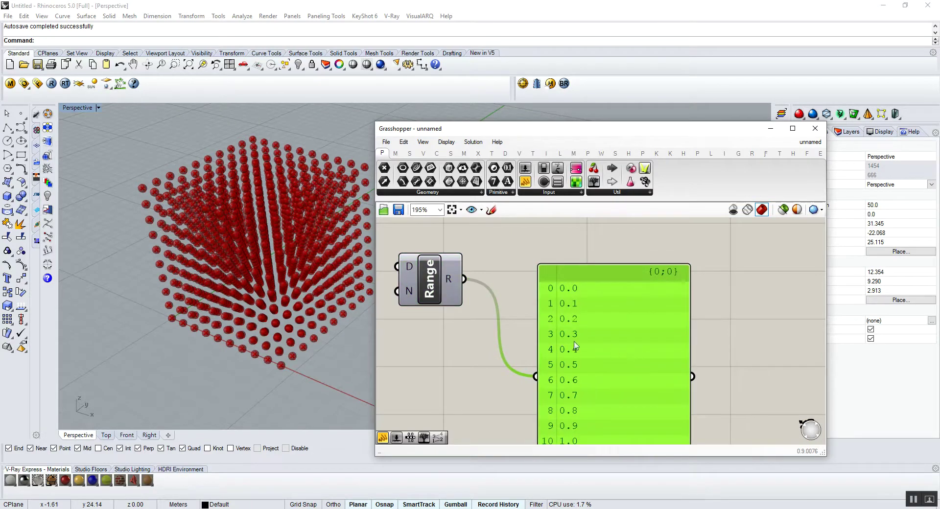
pyautogui.scroll(-3, 575, 289)
pyautogui.scroll(4, 575, 358)
pyautogui.scroll(-4, 468, 287)
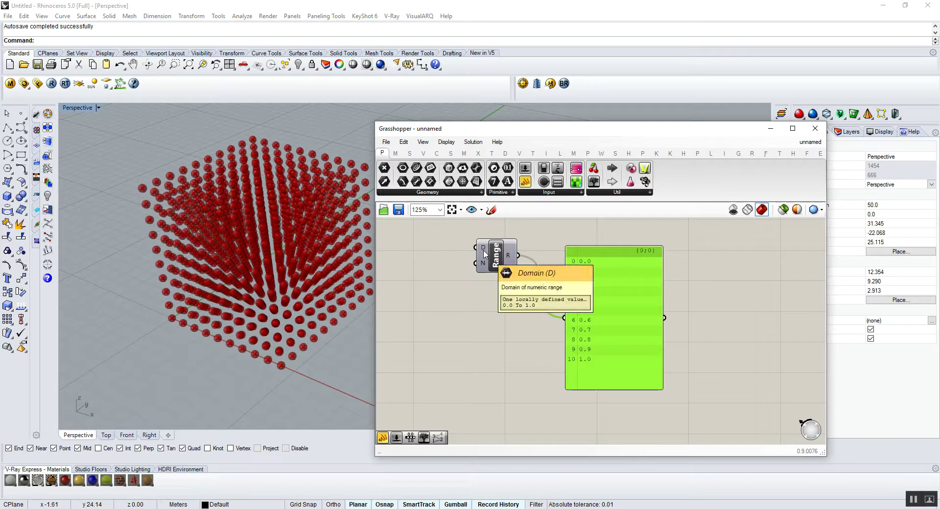
pyautogui.moveTo(483, 265)
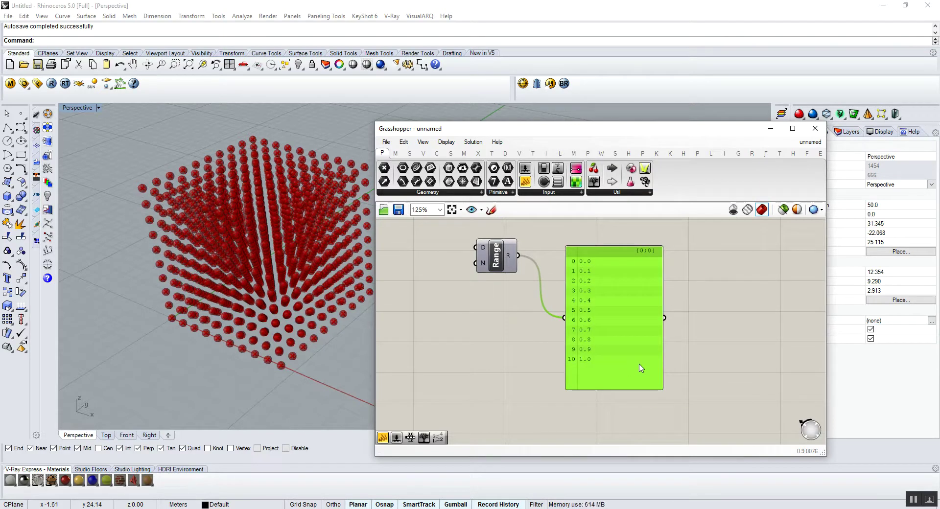
# - Move the Range panel slightly lower and turn off the preview of the entire Series grid definition above it
pyautogui.moveTo(613, 344); pyautogui.dragTo(620, 369)
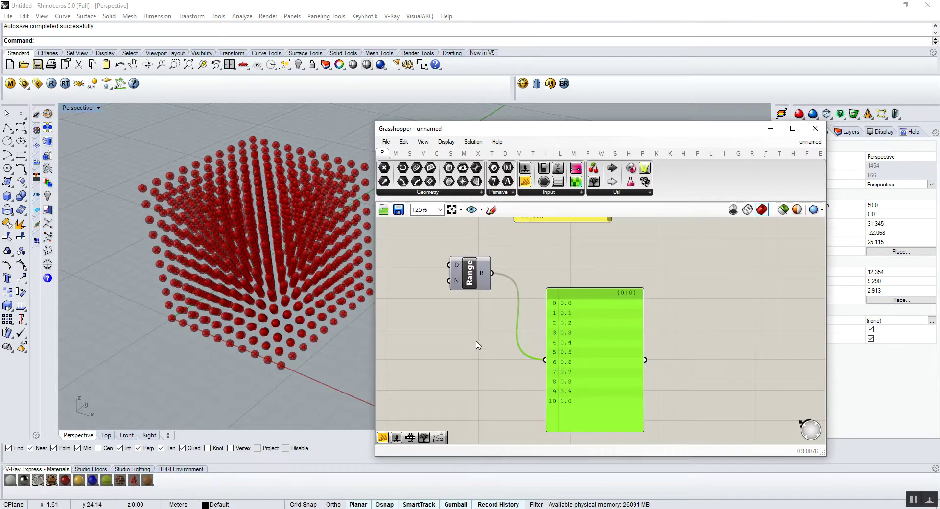
pyautogui.scroll(1, 494, 244)
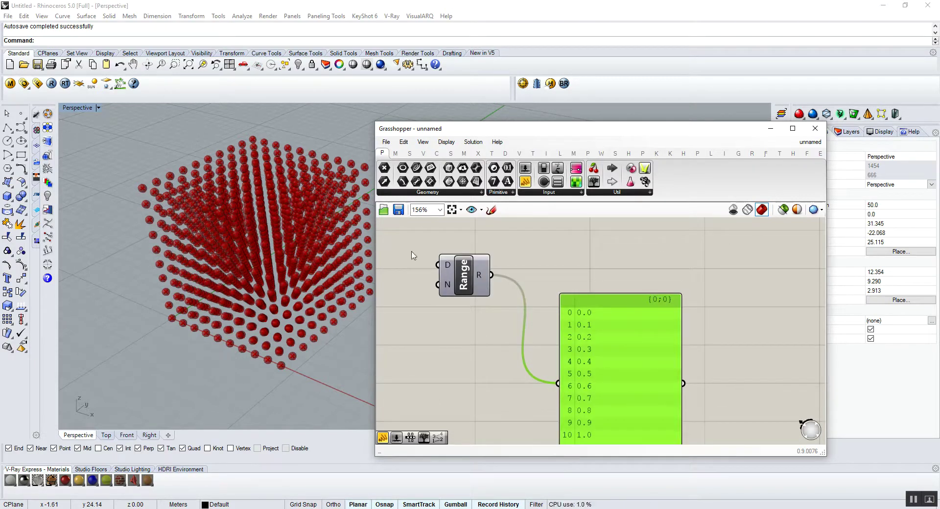
pyautogui.click(499, 342)
pyautogui.scroll(-6, 670, 235)
pyautogui.moveTo(683, 231); pyautogui.dragTo(531, 318)
pyautogui.scroll(3, 593, 292)
pyautogui.rightClick(587, 269)
pyautogui.click(606, 290)
pyautogui.scroll(1, 623, 336)
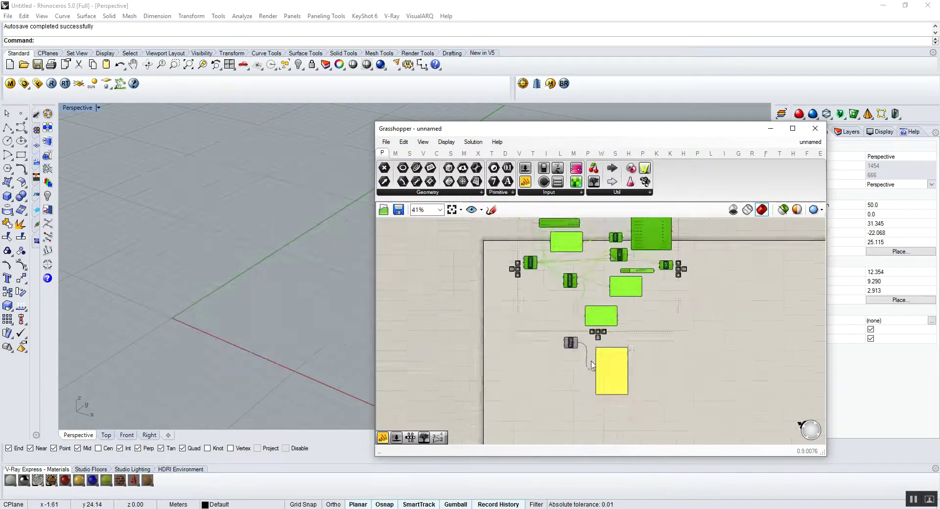
# - Widen the gap between the hidden Series definition and the Range component with its panel, clearing the selection
pyautogui.moveTo(696, 298); pyautogui.dragTo(536, 354)
pyautogui.click(654, 346)
pyautogui.scroll(2, 541, 377)
pyautogui.click(495, 338)
pyautogui.click(560, 342)
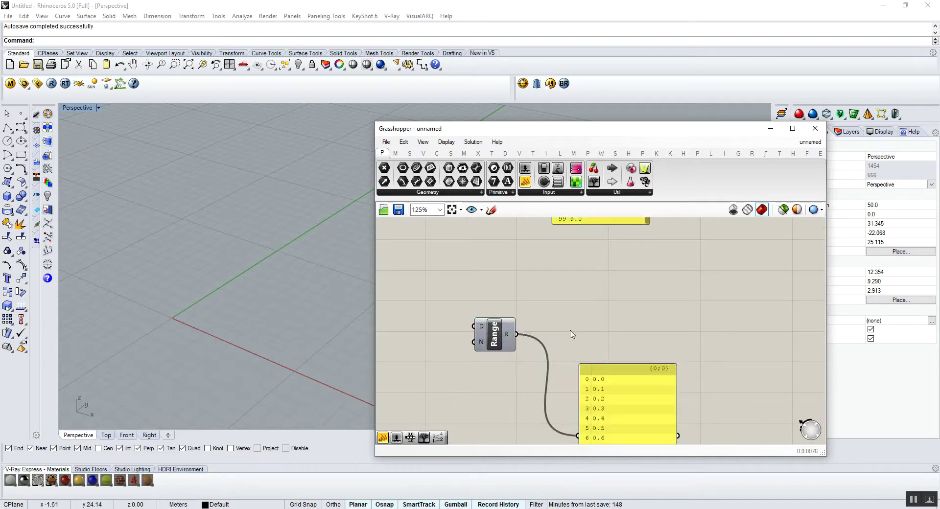
# - Add a Construct Point component near Range and connect the R output to its X input
pyautogui.click(423, 153)
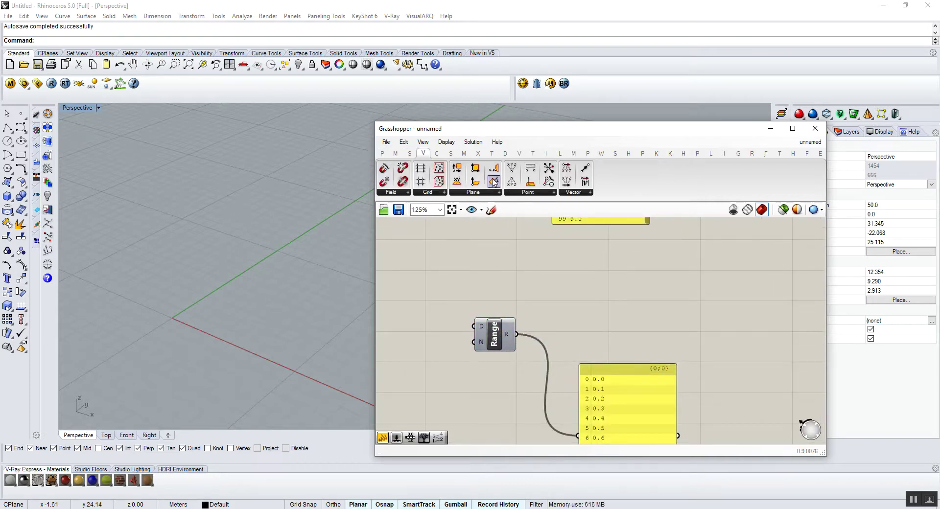
pyautogui.moveTo(512, 170); pyautogui.dragTo(607, 268)
pyautogui.scroll(1, 579, 298)
pyautogui.moveTo(500, 344); pyautogui.dragTo(594, 248)
# - Select the new Construct Point and examine its row of points along the X axis in the Top viewport
pyautogui.click(610, 250)
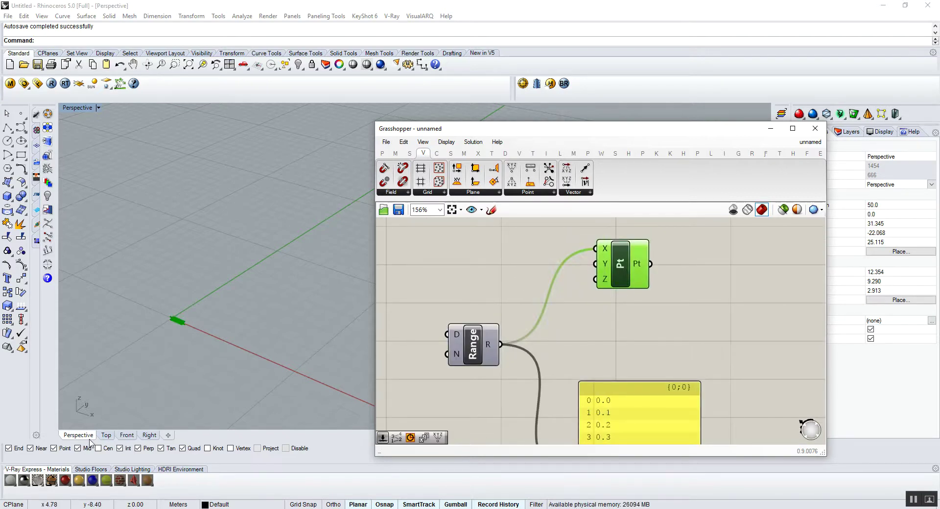
pyautogui.click(106, 435)
pyautogui.scroll(10, 178, 361)
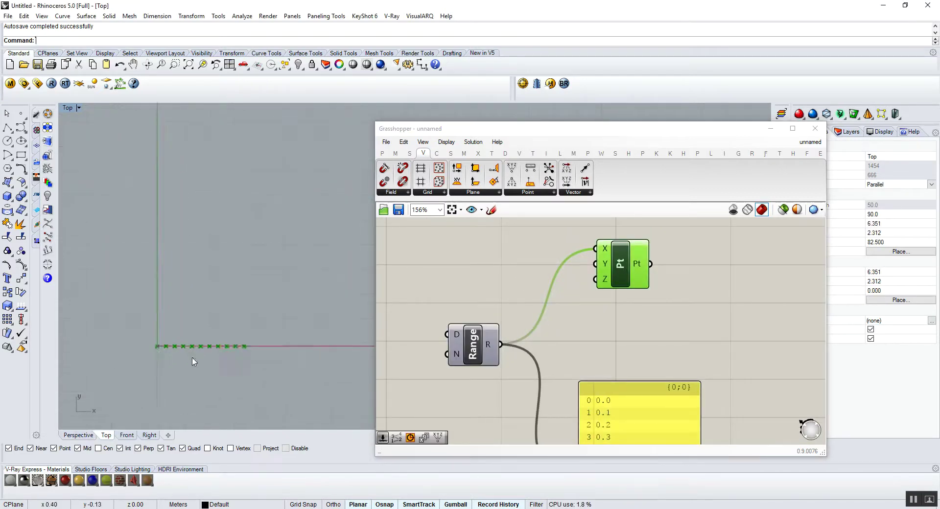
pyautogui.scroll(-2, 194, 306)
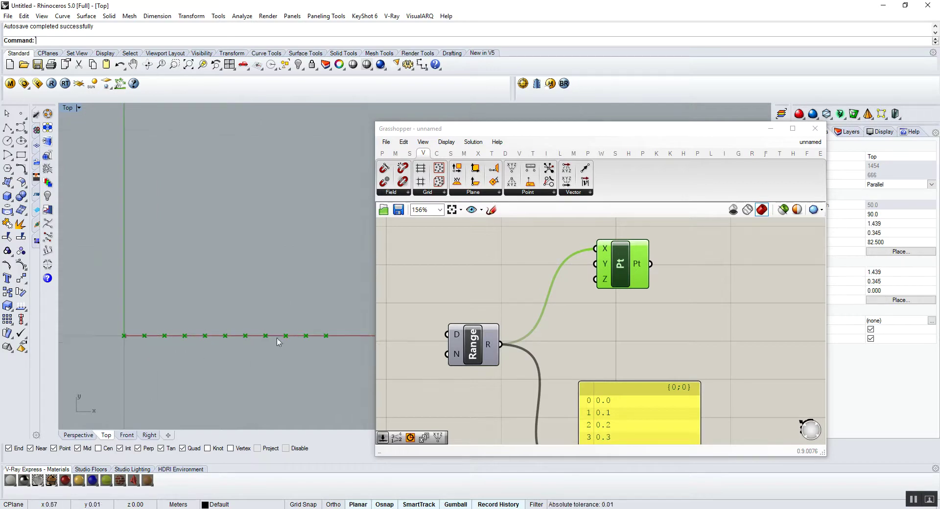
pyautogui.click(482, 385)
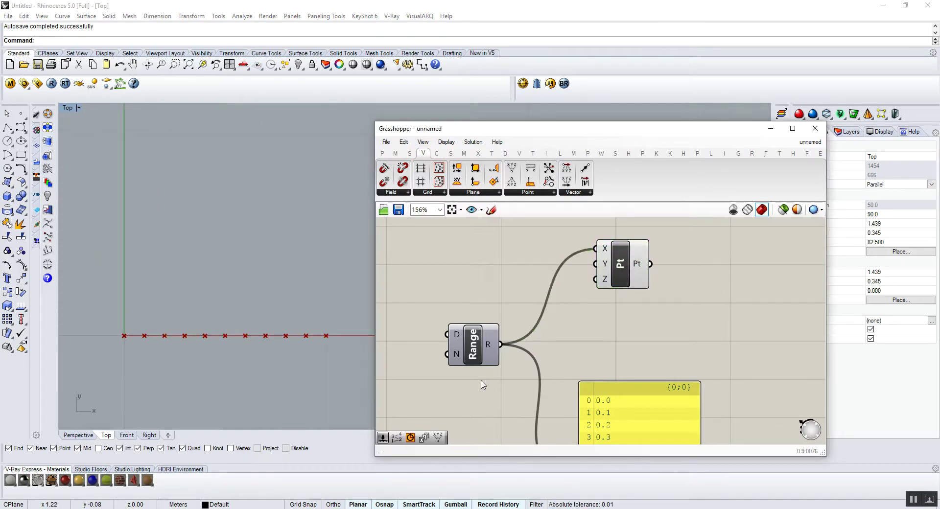
# - Move the Range panel up beneath the new Construct Point and shift Construct Point slightly closer to Range
pyautogui.moveTo(630, 421); pyautogui.dragTo(660, 348)
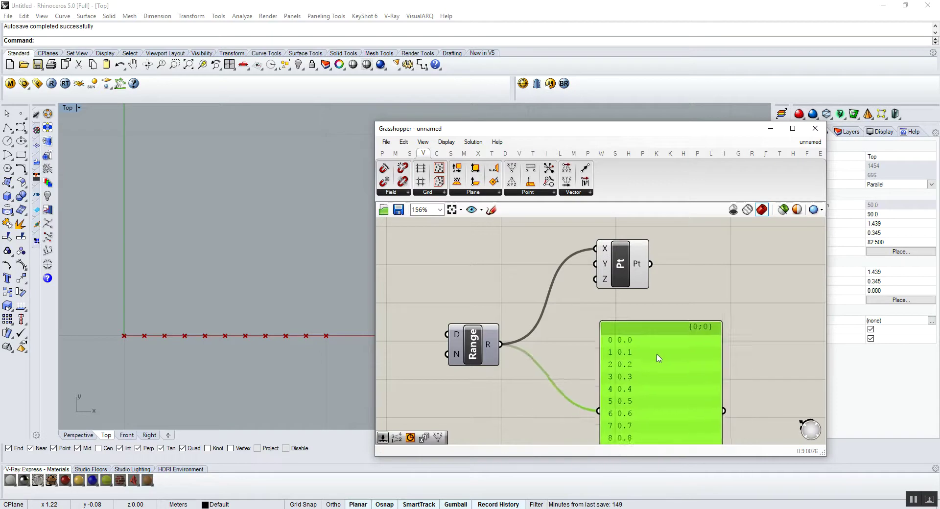
pyautogui.scroll(-2, 656, 347)
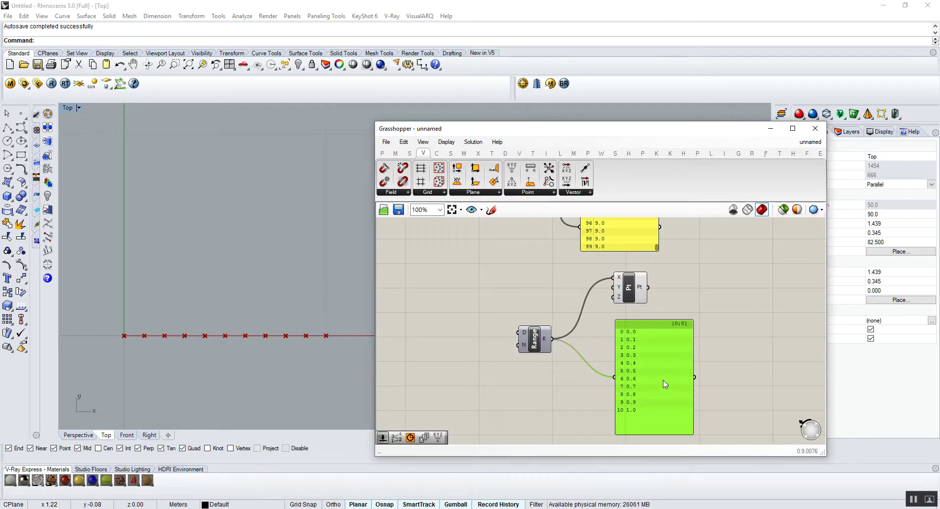
pyautogui.scroll(1, 637, 299)
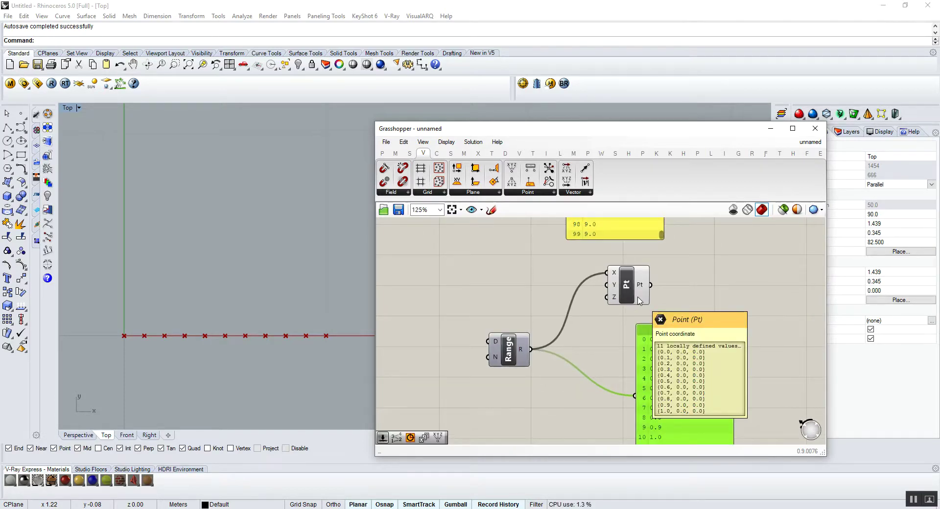
pyautogui.moveTo(636, 300); pyautogui.dragTo(627, 300)
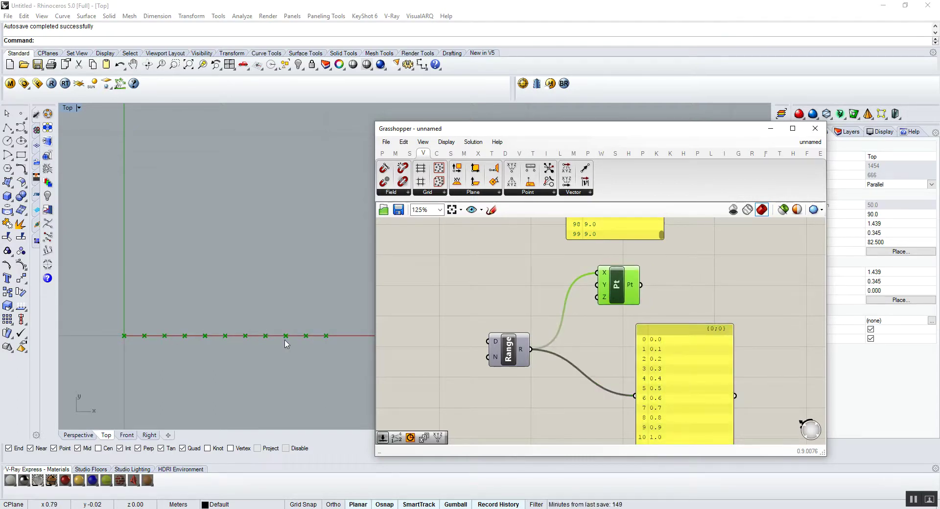
# - Move Range farther away from Construct Point and add a Random component beneath the wires, beside the panel
pyautogui.click(435, 370)
pyautogui.moveTo(513, 350); pyautogui.dragTo(444, 326)
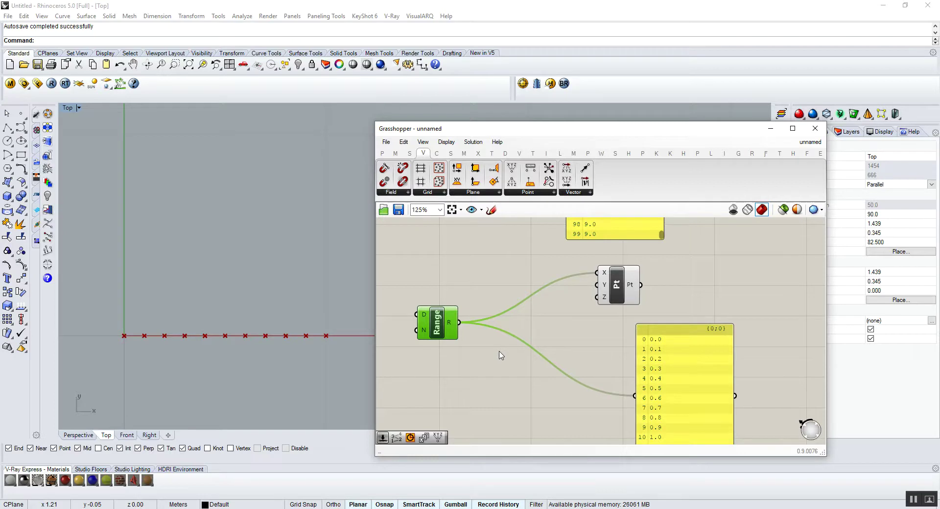
pyautogui.click(409, 153)
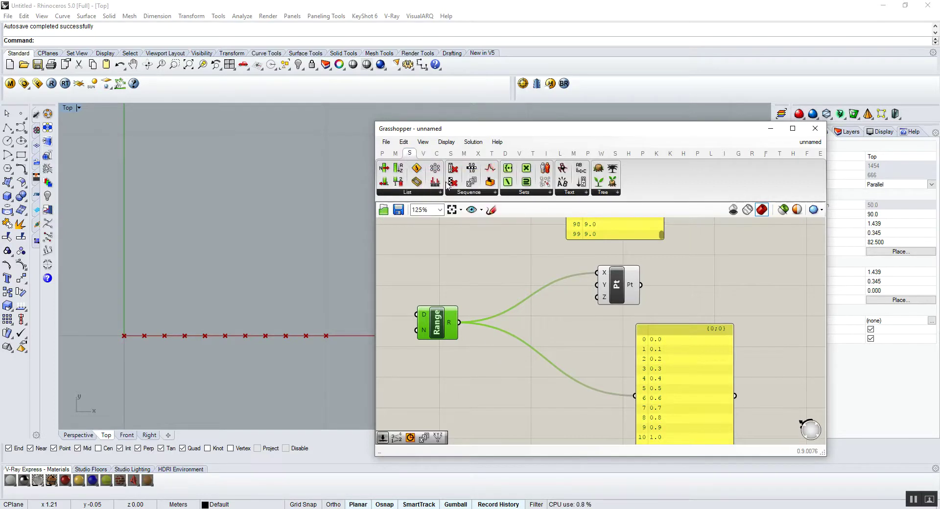
pyautogui.moveTo(491, 185); pyautogui.dragTo(563, 411)
# - Connect Range's R output to the R input of Random, keeping the existing connections
pyautogui.scroll(-2, 548, 352)
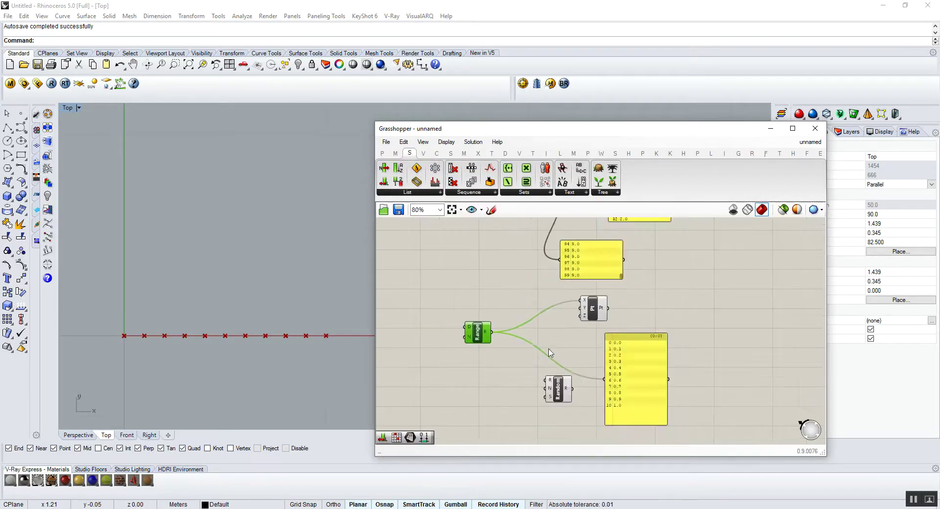
pyautogui.scroll(2, 545, 352)
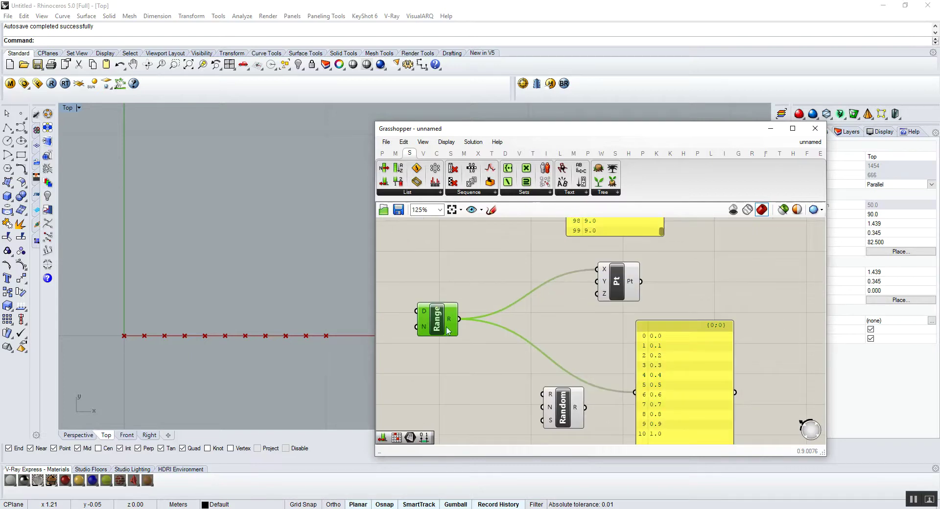
pyautogui.moveTo(454, 322); pyautogui.dragTo(545, 392)
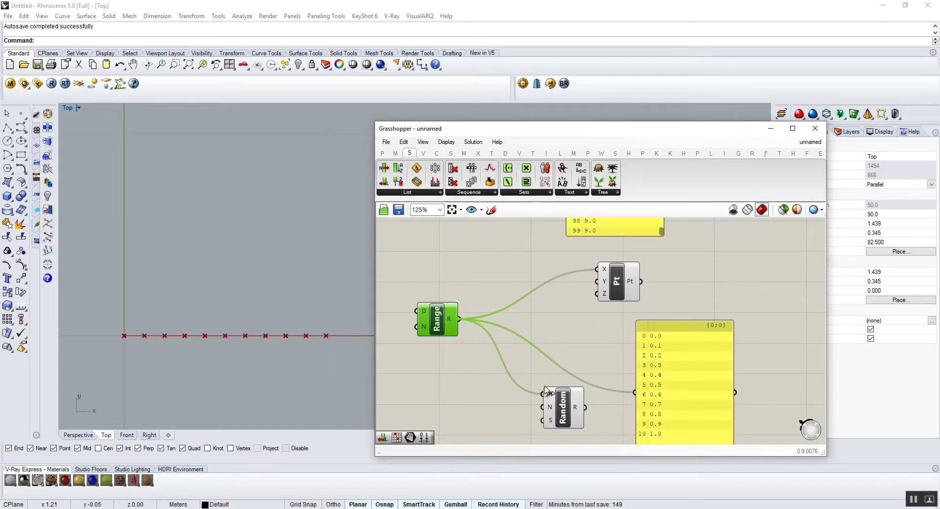
# - Create a number slider with value 6 next to Random and connect it to the N input
pyautogui.scroll(1, 546, 392)
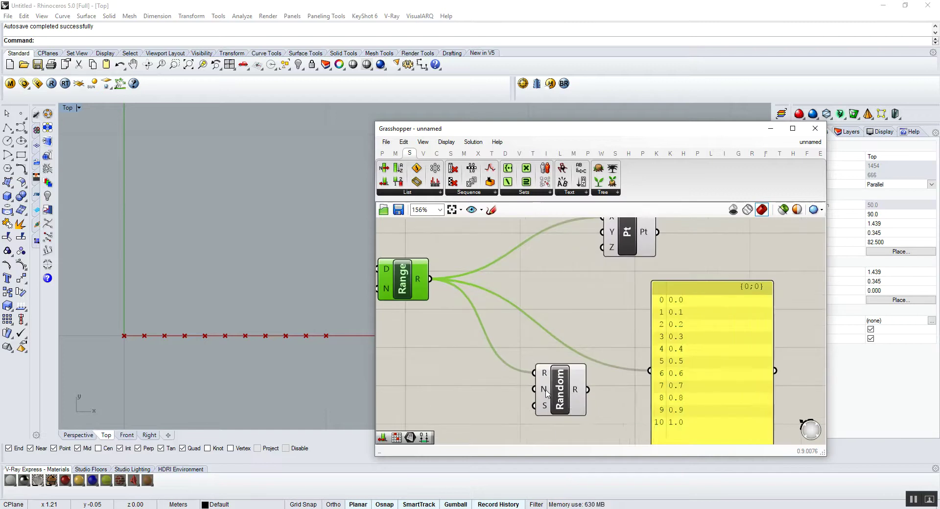
pyautogui.moveTo(547, 394)
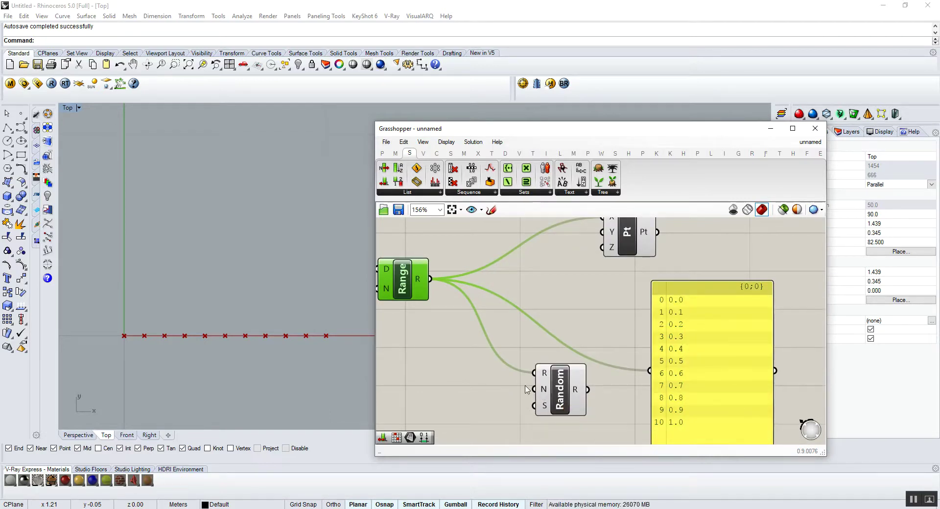
pyautogui.scroll(2, 518, 372)
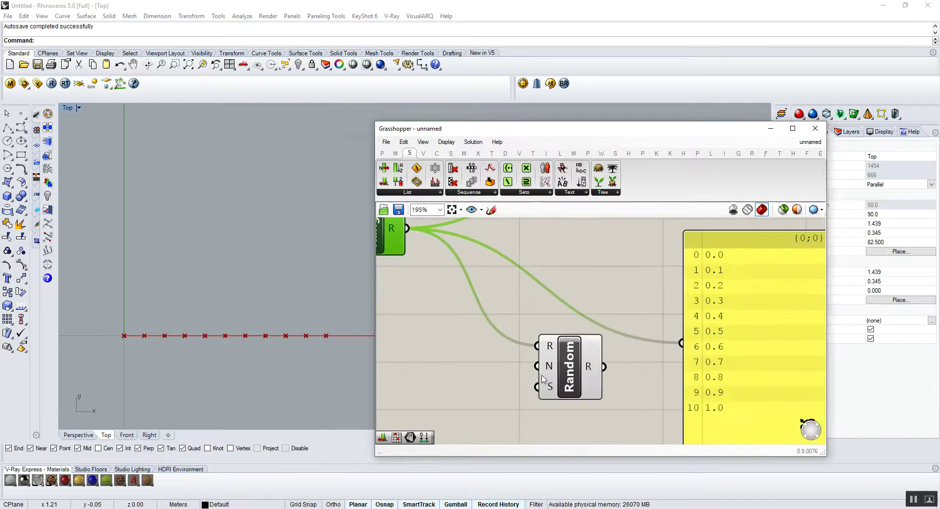
pyautogui.doubleClick(490, 368)
pyautogui.write('6')
pyautogui.press('Return')
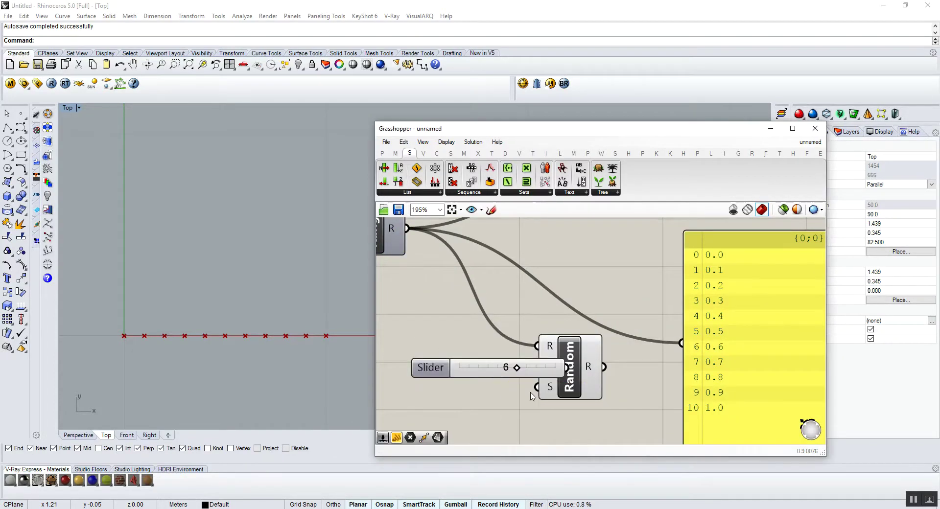
pyautogui.click(476, 366)
pyautogui.moveTo(475, 366); pyautogui.dragTo(412, 341)
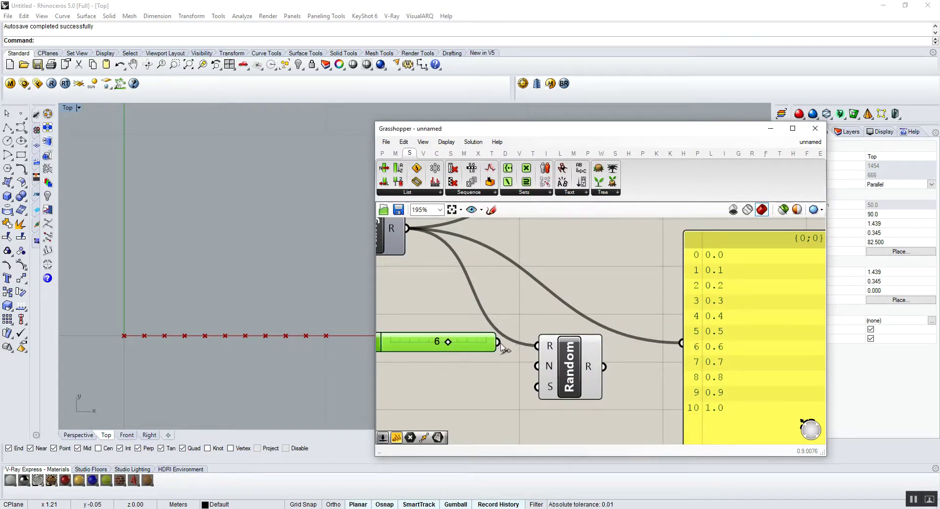
pyautogui.scroll(-2, 537, 380)
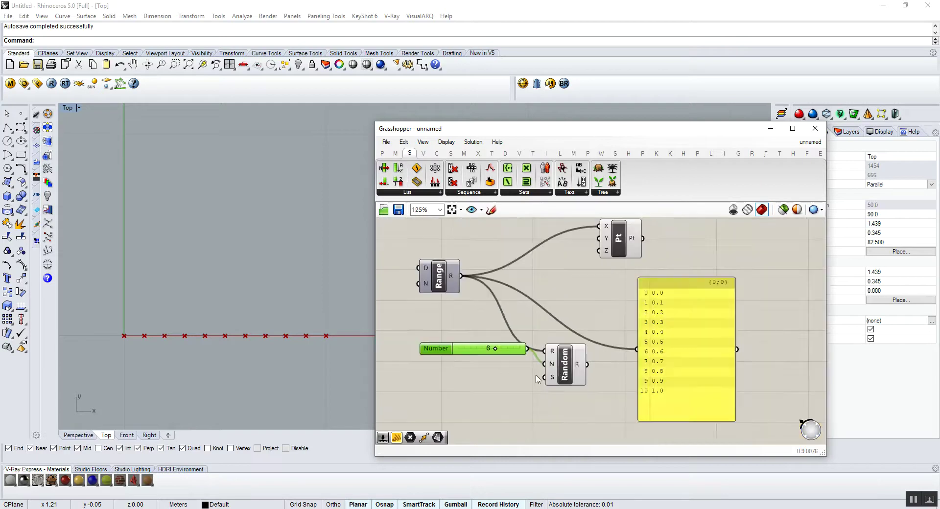
# - Create a second number slider with value 5 and connect it to Random's S input
pyautogui.doubleClick(452, 380)
pyautogui.write('5')
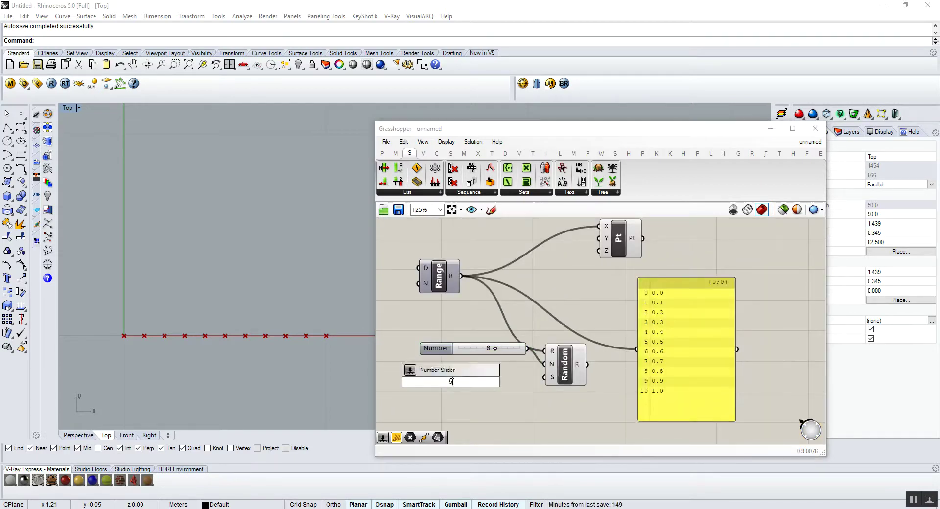
pyautogui.press('Return')
pyautogui.scroll(2, 504, 381)
pyautogui.moveTo(500, 382); pyautogui.dragTo(566, 377)
pyautogui.scroll(-2, 566, 380)
# - Shift Construct Point farther from Range and feed Random's R output into the panel in place of Range, checking the listed values
pyautogui.click(594, 373)
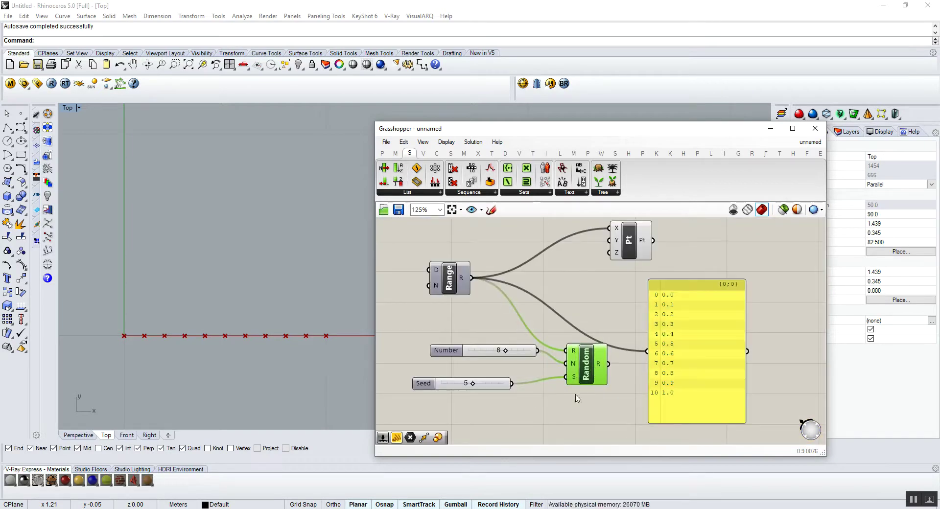
pyautogui.moveTo(629, 240); pyautogui.dragTo(686, 250)
pyautogui.scroll(1, 688, 254)
pyautogui.moveTo(587, 389); pyautogui.dragTo(635, 373)
pyautogui.moveTo(635, 320); pyautogui.dragTo(618, 313, button='right')
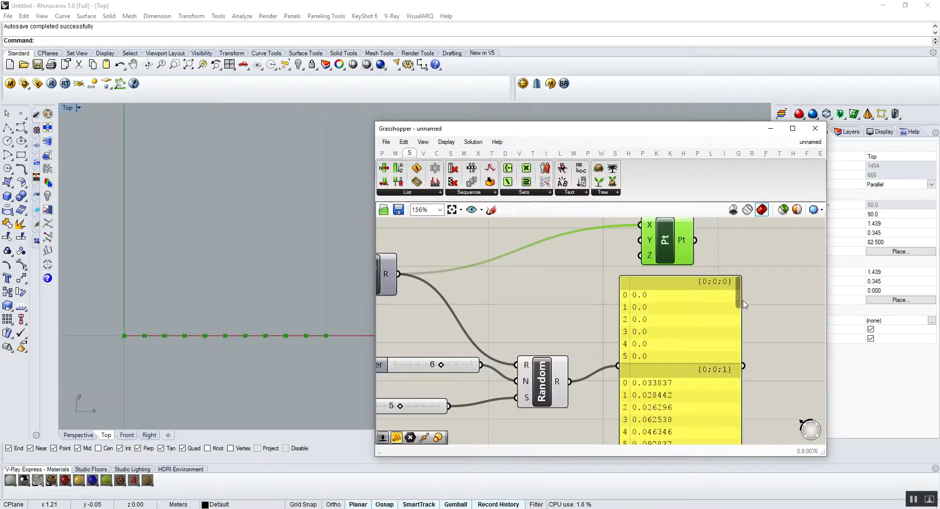
pyautogui.moveTo(738, 296)
pyautogui.mouseDown()
pyautogui.moveTo(751, 414)
pyautogui.moveTo(739, 280)
pyautogui.mouseUp()
pyautogui.scroll(-4, 734, 304)
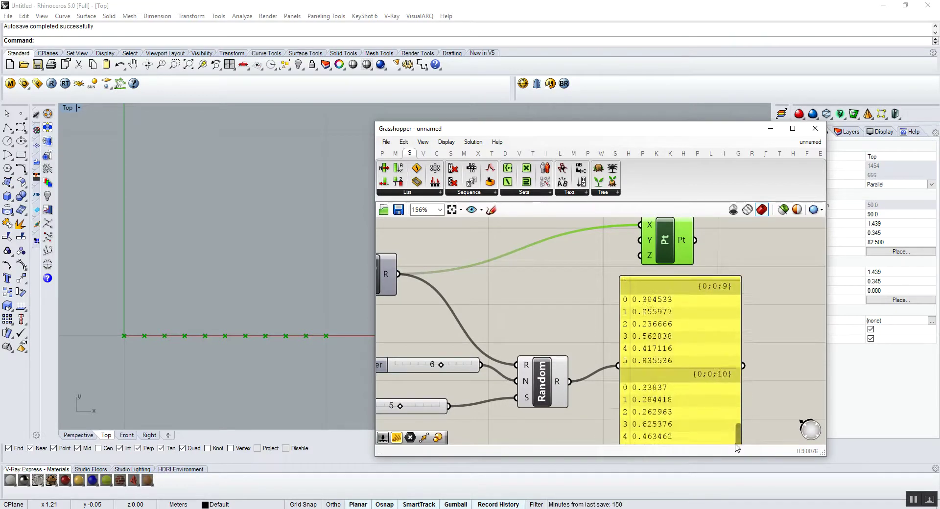
pyautogui.scroll(-3, 725, 328)
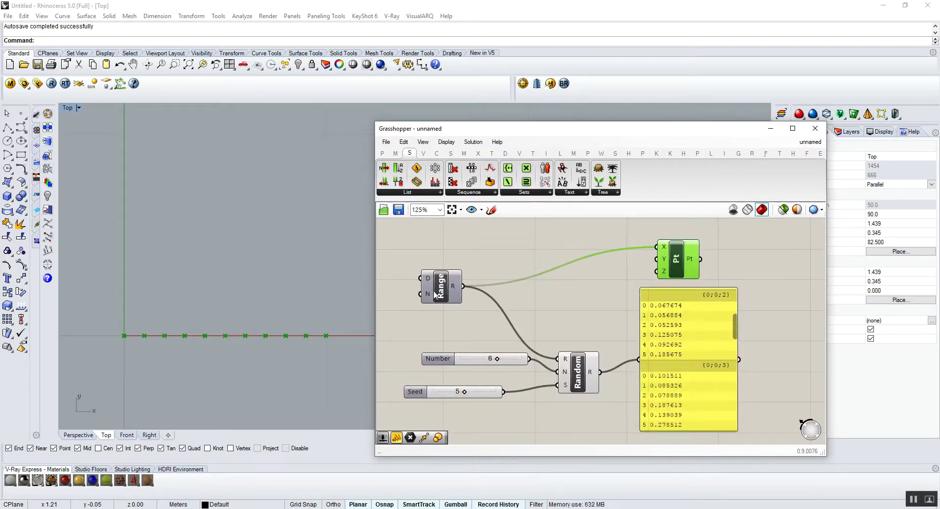
# - Add a new panel between Range and Construct Point and connect Range's R output to it
pyautogui.moveTo(434, 294); pyautogui.dragTo(443, 291)
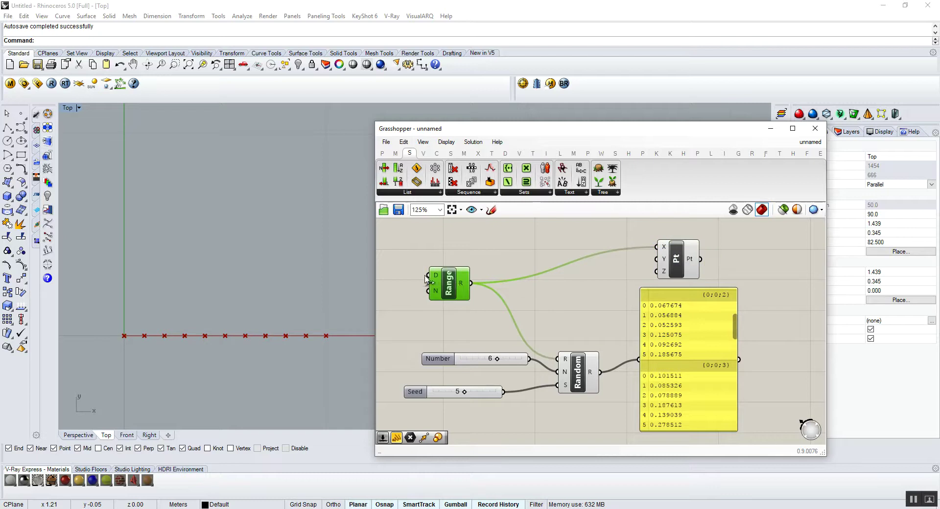
pyautogui.click(383, 153)
pyautogui.moveTo(525, 181); pyautogui.dragTo(565, 292)
pyautogui.moveTo(470, 283); pyautogui.dragTo(606, 259)
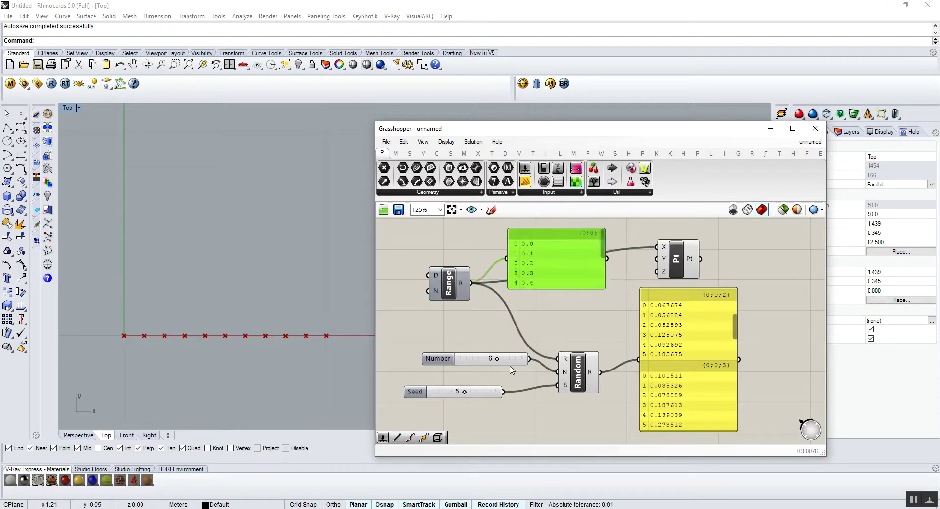
# - Set Random's Number slider to 3 and its Seed slider to 2
pyautogui.moveTo(505, 361); pyautogui.dragTo(503, 362)
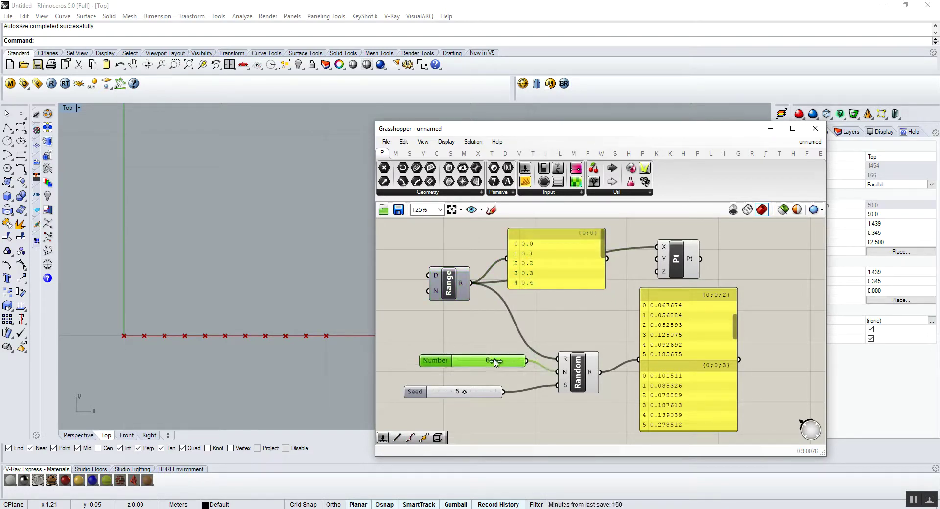
pyautogui.moveTo(736, 327); pyautogui.dragTo(729, 289)
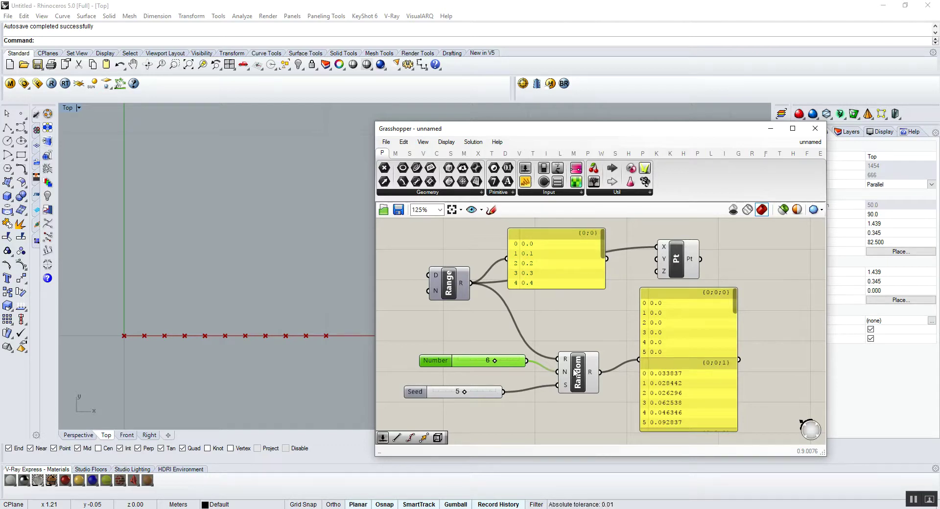
pyautogui.moveTo(494, 363); pyautogui.dragTo(476, 361)
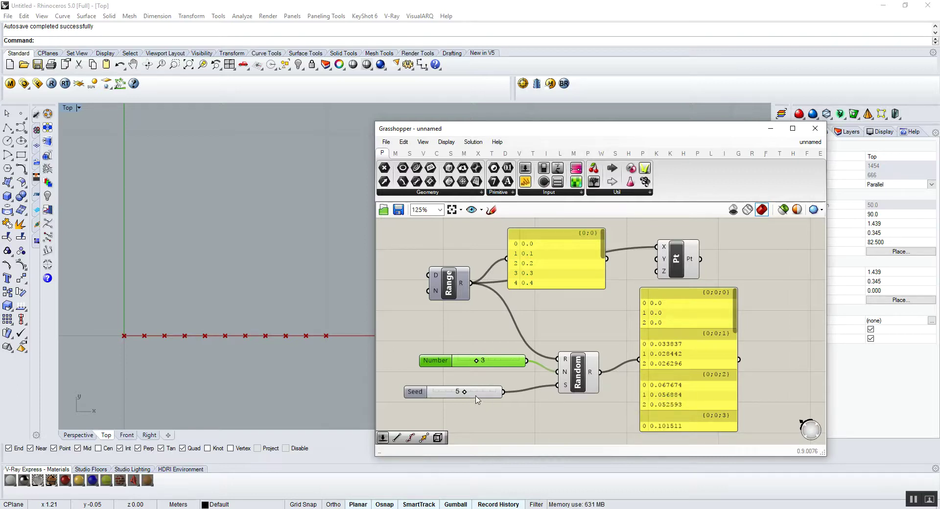
pyautogui.moveTo(466, 394); pyautogui.dragTo(446, 394)
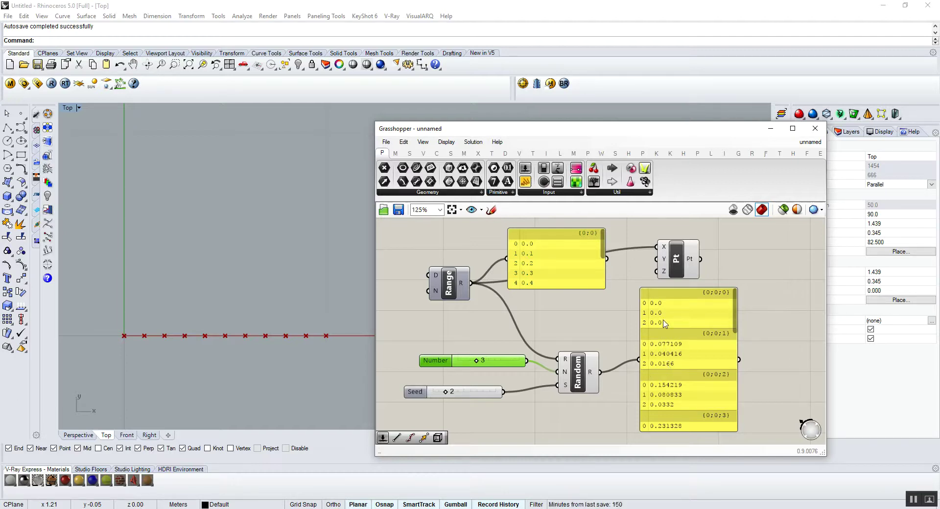
# - Duplicate the whole Range and Random definition with its sliders, panels and Construct Point, placing the copy below the original
pyautogui.moveTo(734, 292)
pyautogui.mouseDown(button='right')
pyautogui.moveTo(827, 273)
pyautogui.moveTo(749, 288)
pyautogui.mouseUp(button='right')
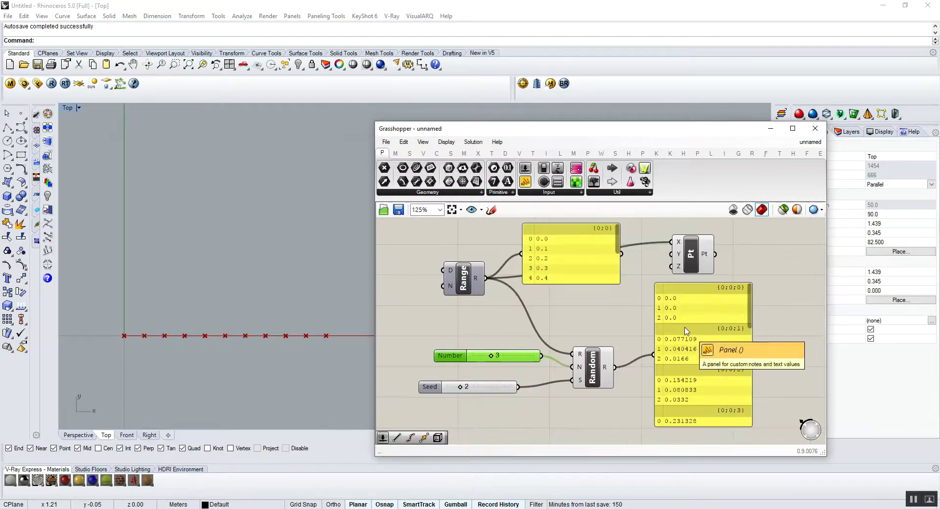
pyautogui.click(599, 371)
pyautogui.scroll(-1, 599, 371)
pyautogui.click(497, 297)
pyautogui.scroll(-1, 575, 274)
pyautogui.moveTo(713, 273); pyautogui.dragTo(485, 374)
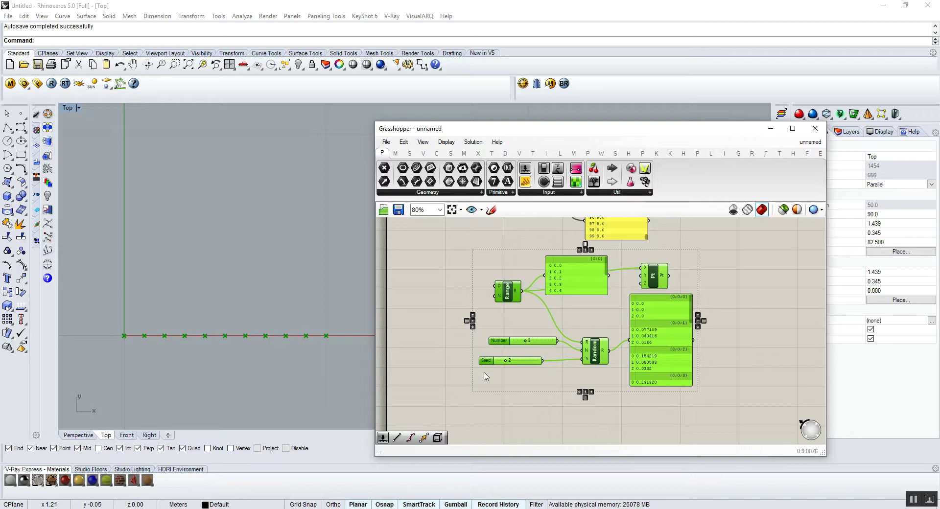
pyautogui.hotkey('ctrl', 'c')
pyautogui.hotkey('ctrl', 'v')
pyautogui.moveTo(507, 295); pyautogui.dragTo(510, 405)
pyautogui.scroll(2, 587, 414)
pyautogui.moveTo(583, 388); pyautogui.dragTo(640, 414, button='right')
pyautogui.click(640, 413)
pyautogui.scroll(-2, 578, 350)
# - Turn off the preview of the original Range and Random definition
pyautogui.moveTo(609, 226); pyautogui.dragTo(410, 333)
pyautogui.rightClick(517, 267)
pyautogui.click(548, 269)
pyautogui.click(531, 390)
# - Replace the copied Range with a Construct Domain component connected to the R input of the copied Random
pyautogui.scroll(2, 531, 390)
pyautogui.click(471, 366)
pyautogui.press('Delete')
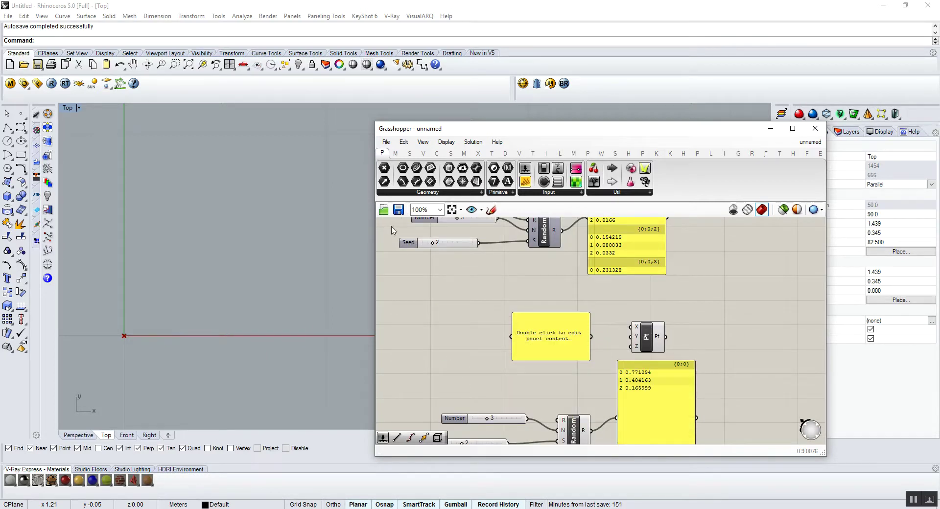
pyautogui.click(394, 155)
pyautogui.moveTo(386, 169); pyautogui.dragTo(578, 435)
pyautogui.scroll(1, 477, 357)
pyautogui.scroll(-1, 578, 360)
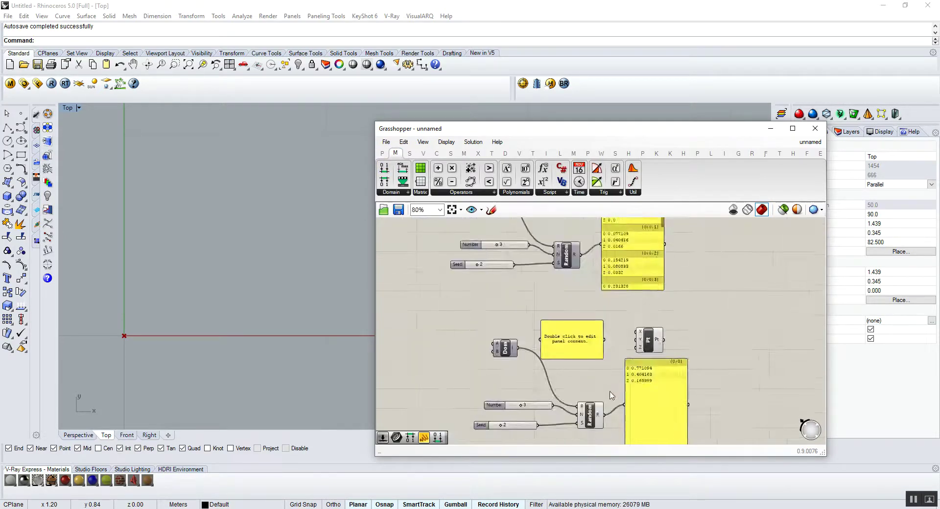
# - Set the copied Number slider to 7 and connect the copied Random's R output to its Construct Point's X input
pyautogui.scroll(2, 651, 379)
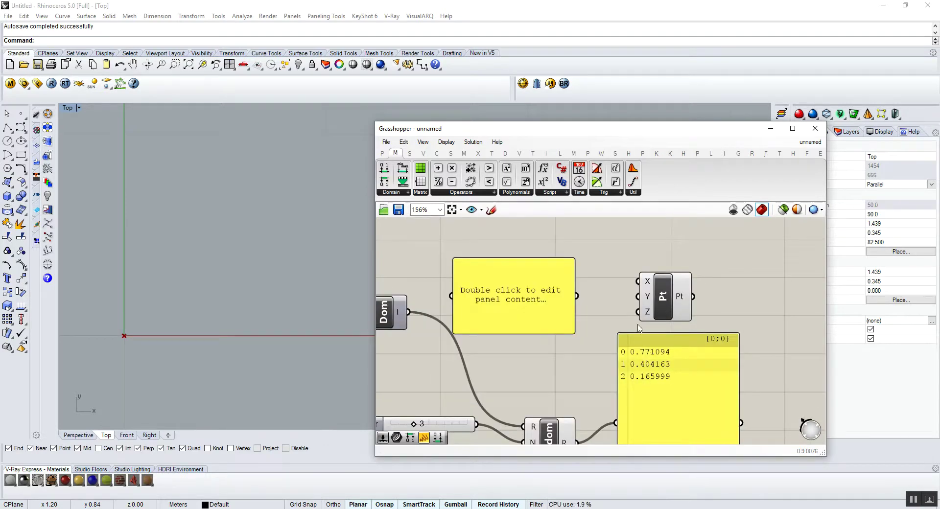
pyautogui.scroll(-2, 644, 380)
pyautogui.scroll(2, 514, 392)
pyautogui.moveTo(536, 364); pyautogui.dragTo(569, 368)
pyautogui.scroll(-2, 569, 368)
pyautogui.scroll(2, 654, 345)
pyautogui.moveTo(619, 407); pyautogui.dragTo(683, 240)
# - Select the copied Construct Point and examine its randomly spaced points along the X axis in the Top viewport
pyautogui.scroll(4, 171, 342)
pyautogui.scroll(-5, 522, 415)
pyautogui.scroll(2, 522, 415)
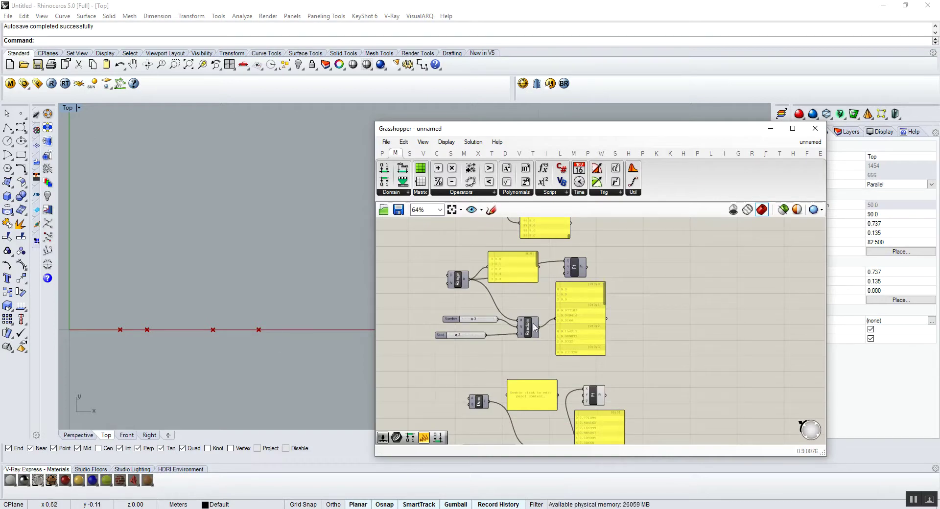
pyautogui.scroll(-2, 531, 333)
pyautogui.scroll(6, 575, 379)
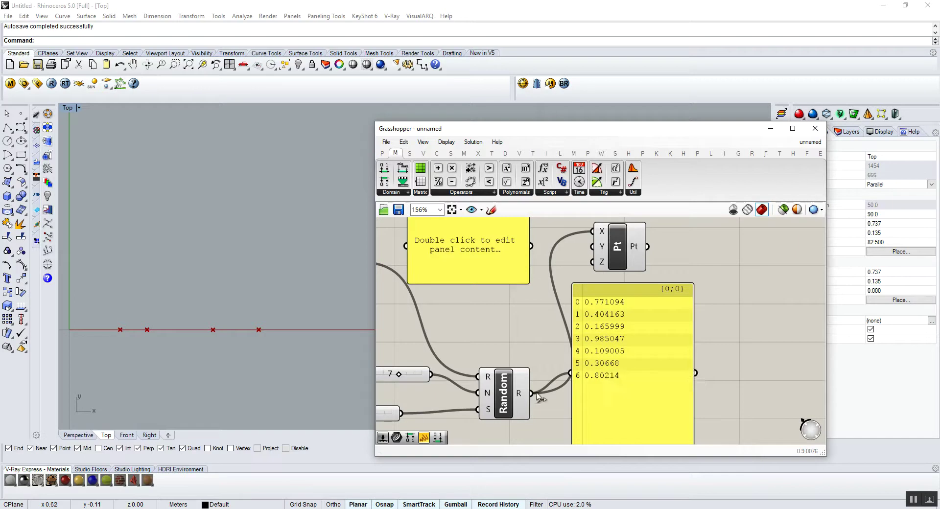
pyautogui.moveTo(625, 252); pyautogui.dragTo(630, 250)
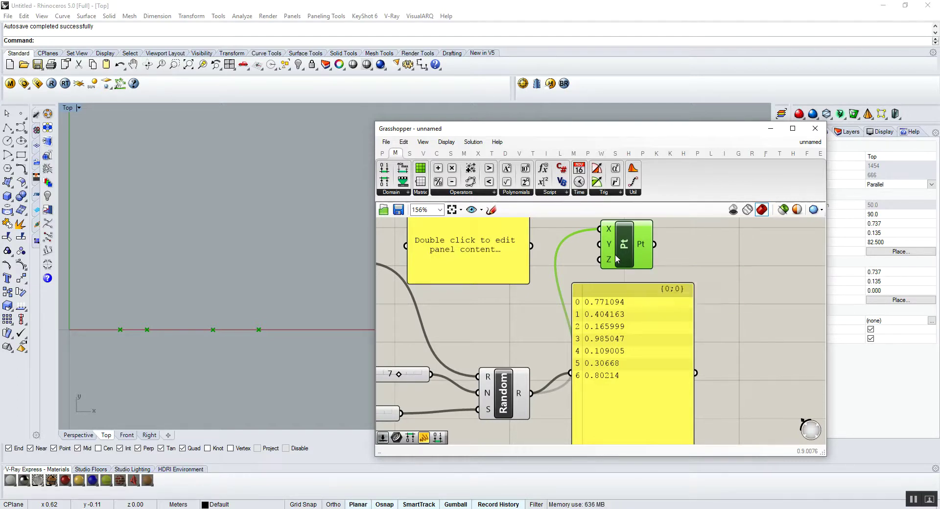
pyautogui.click(601, 275)
# - Select every component on the canvas, turn off their preview and clear the selection
pyautogui.scroll(-5, 598, 286)
pyautogui.hotkey('ctrl', 'a')
pyautogui.scroll(4, 554, 296)
pyautogui.rightClick(553, 295)
pyautogui.click(568, 316)
pyautogui.scroll(-4, 673, 332)
pyautogui.scroll(4, 673, 332)
pyautogui.scroll(-4, 673, 332)
pyautogui.click(673, 331)
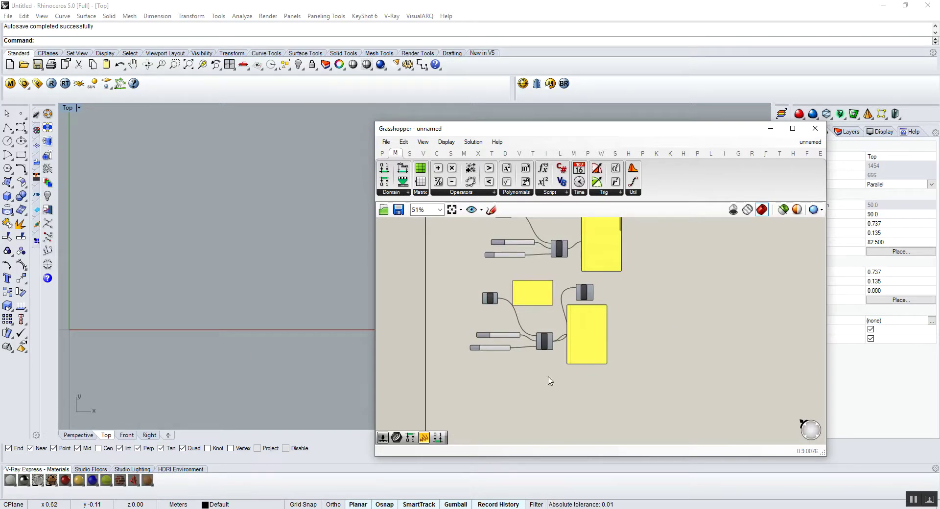
pyautogui.doubleClick(505, 393)
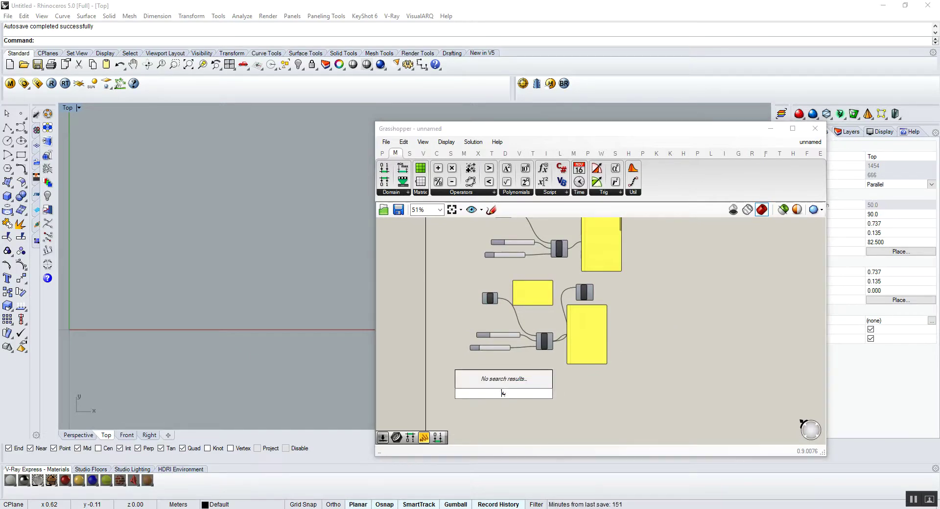
pyautogui.press('Escape')
pyautogui.write('D')
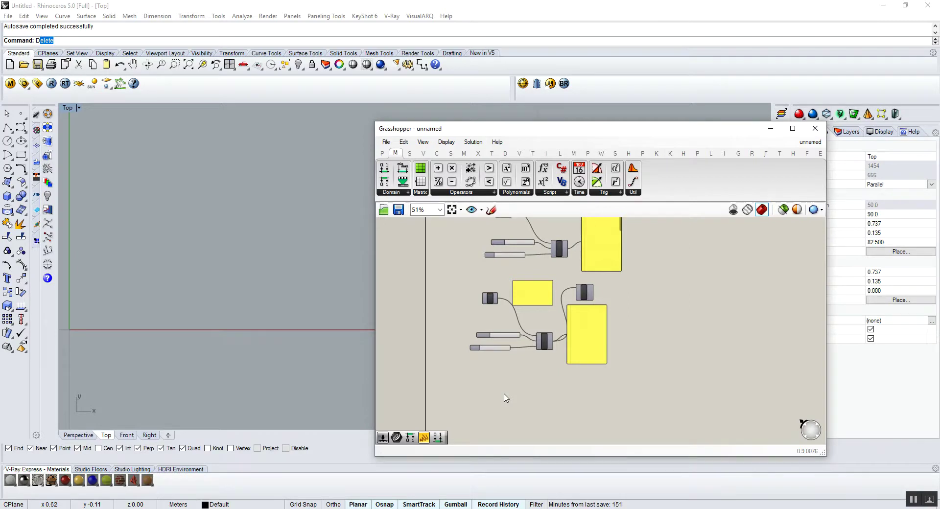
pyautogui.write('FI')
# - Add a Fibonacci component below the copied Random setup and check its A, B and N inputs
pyautogui.doubleClick(506, 397)
pyautogui.write('FI')
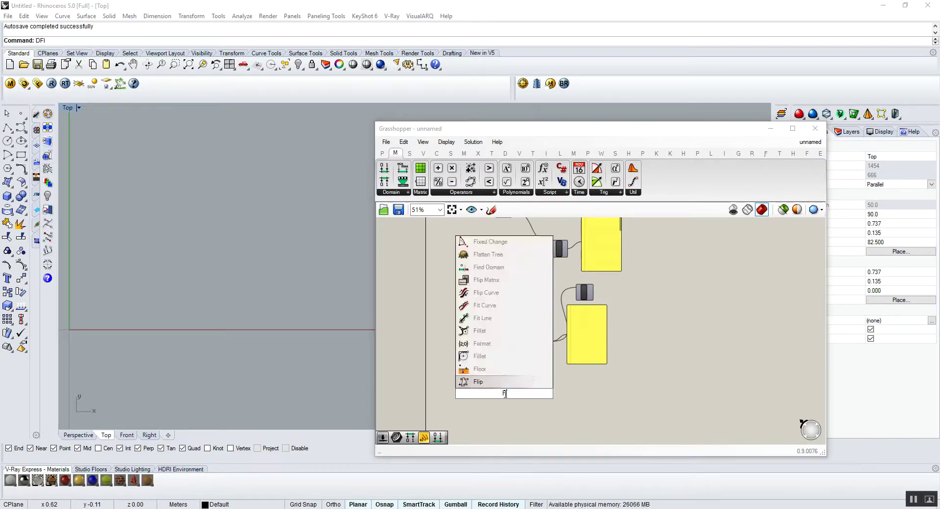
pyautogui.write('B')
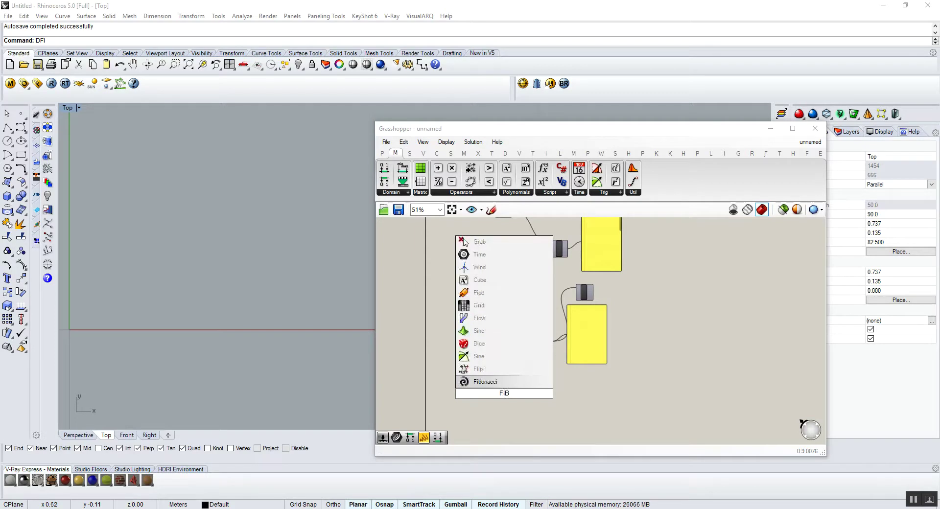
pyautogui.press('Return')
pyautogui.scroll(5, 506, 392)
pyautogui.moveTo(506, 392); pyautogui.dragTo(646, 376)
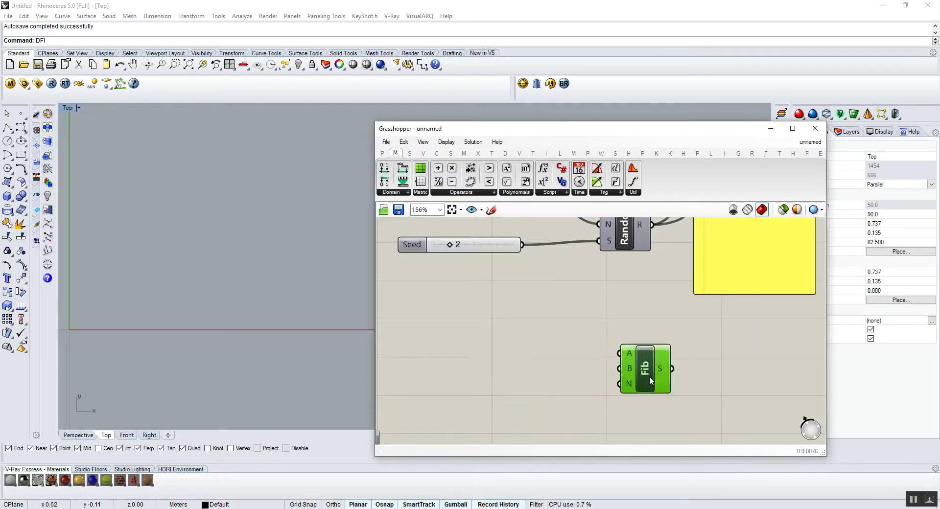
pyautogui.scroll(2, 629, 380)
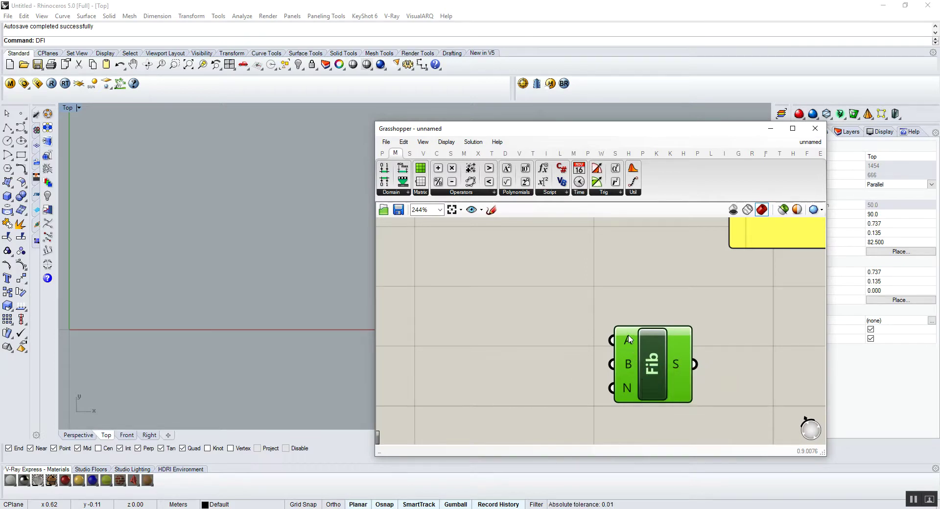
pyautogui.moveTo(630, 392)
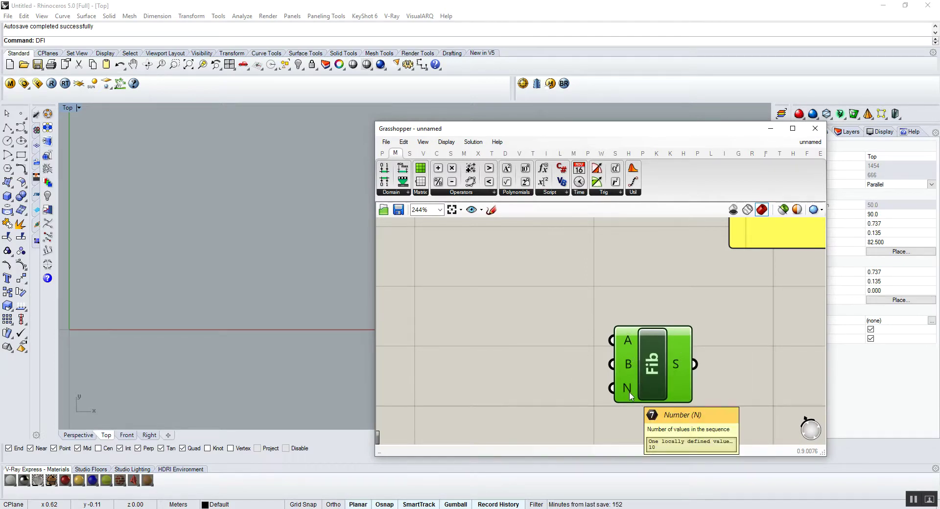
pyautogui.moveTo(659, 387); pyautogui.dragTo(666, 387)
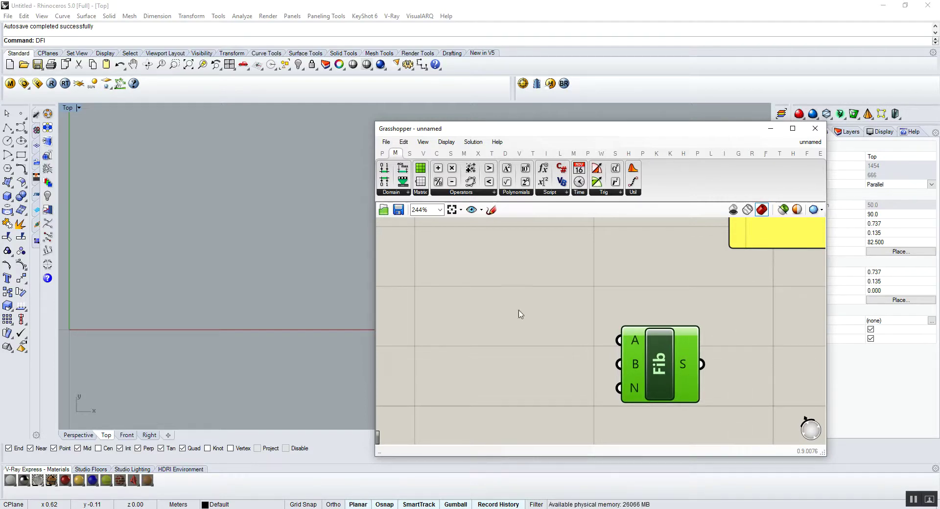
# - Create two number sliders set to 2 and connect them to the A and B inputs of the Fibonacci component
pyautogui.doubleClick(509, 322)
pyautogui.write('2')
pyautogui.press('Return')
pyautogui.doubleClick(482, 374)
pyautogui.write('2')
pyautogui.press('Return')
pyautogui.moveTo(665, 359); pyautogui.dragTo(698, 346)
pyautogui.moveTo(606, 319); pyautogui.dragTo(645, 329)
pyautogui.moveTo(578, 370); pyautogui.dragTo(650, 351)
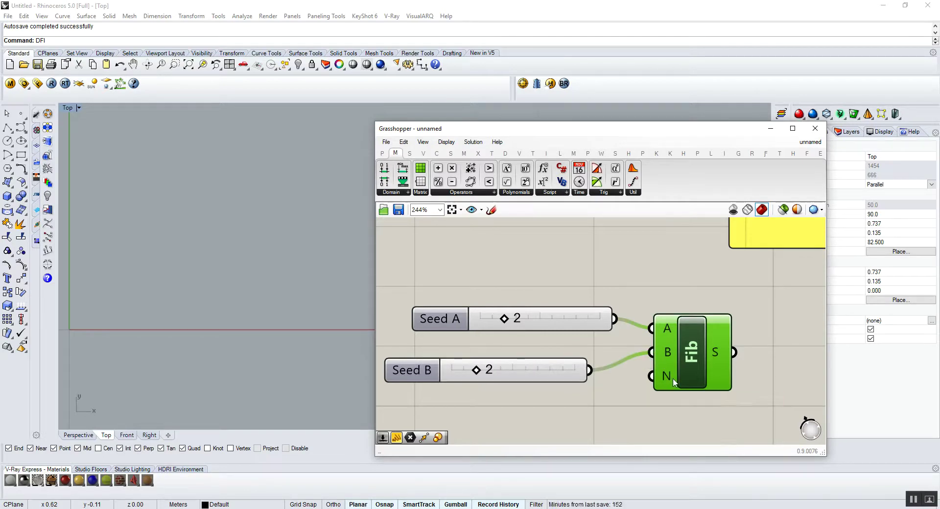
pyautogui.moveTo(673, 382); pyautogui.dragTo(666, 384)
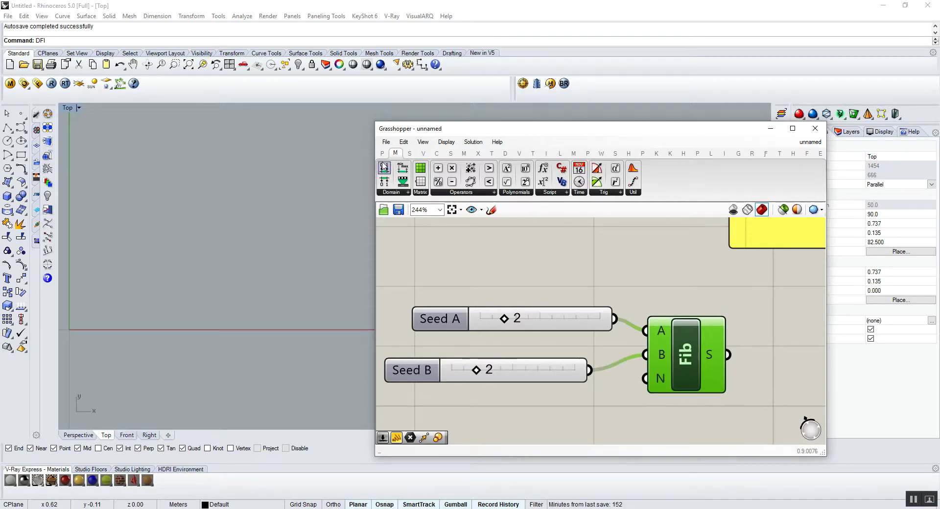
# - Add a Panel beside the Fibonacci component, connect its S output to it and inspect the listed sequence
pyautogui.click(382, 153)
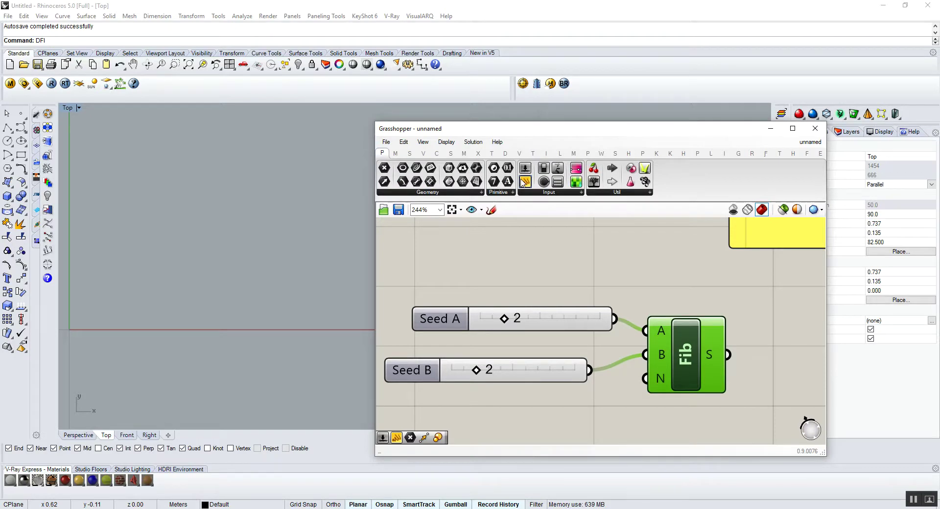
pyautogui.scroll(-2, 508, 261)
pyautogui.scroll(2, 617, 318)
pyautogui.moveTo(818, 341); pyautogui.dragTo(783, 333)
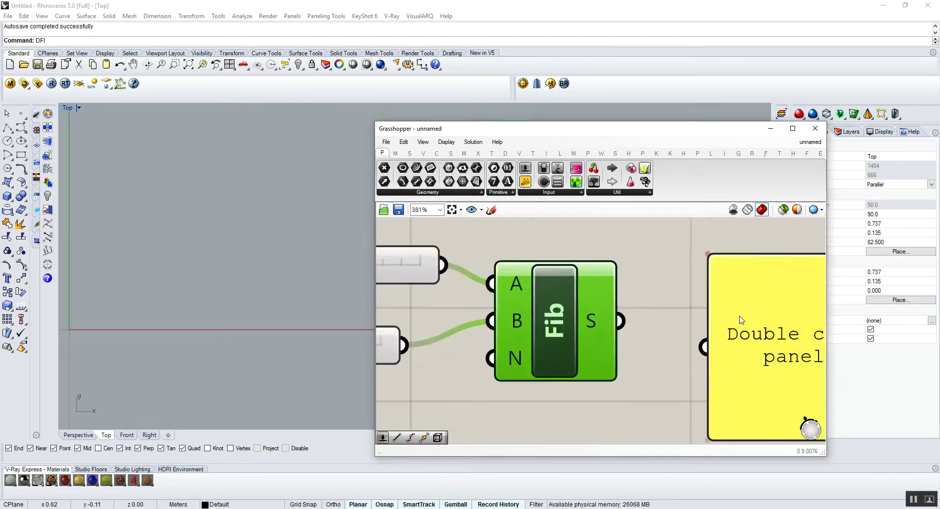
pyautogui.moveTo(628, 318); pyautogui.dragTo(671, 331)
pyautogui.scroll(-2, 626, 321)
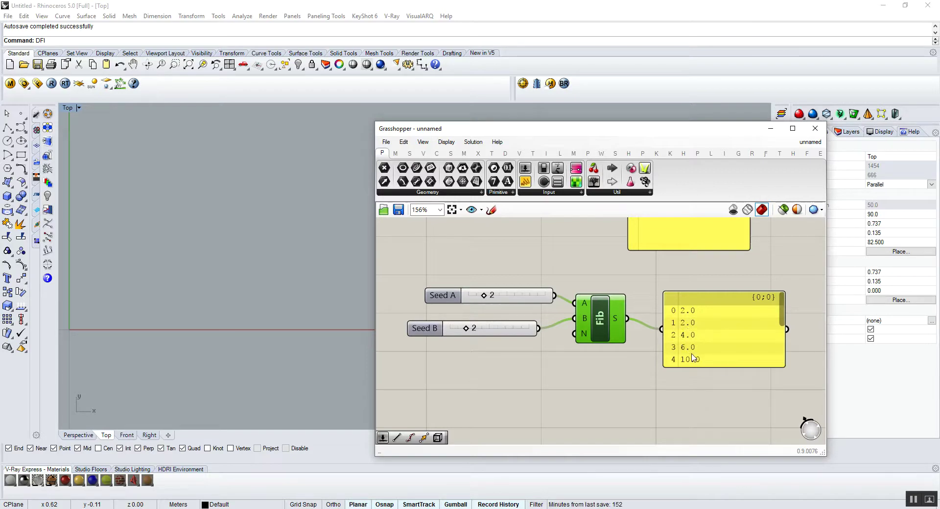
pyautogui.scroll(-3, 749, 323)
pyautogui.click(757, 333)
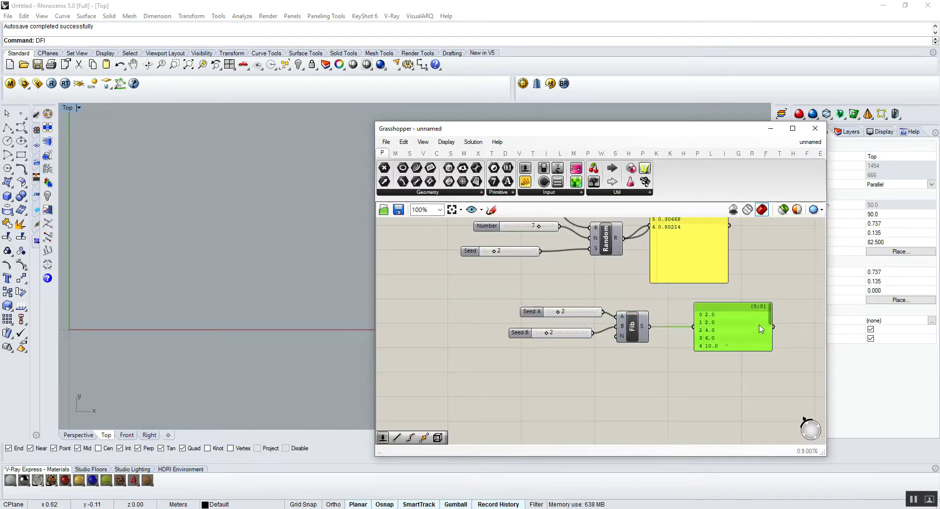
pyautogui.scroll(3, 757, 332)
pyautogui.moveTo(772, 310); pyautogui.dragTo(787, 277)
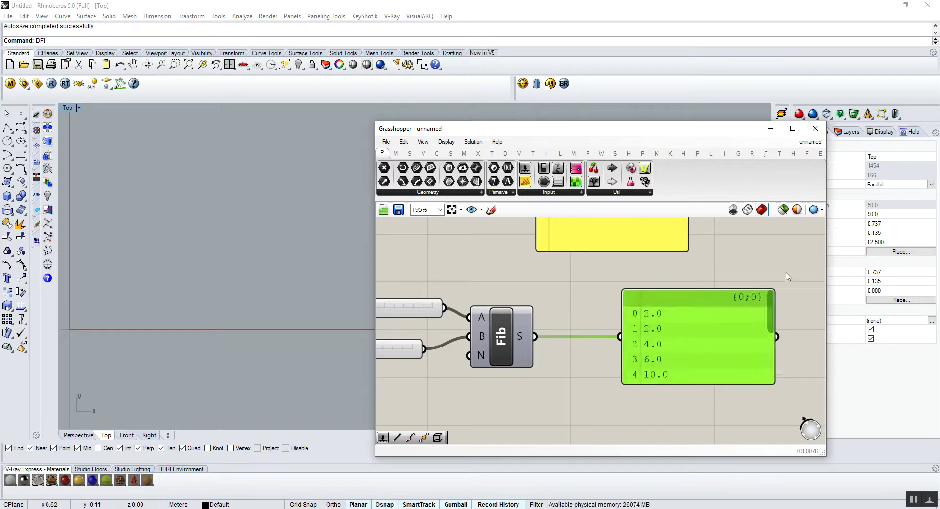
pyautogui.click(692, 422)
pyautogui.scroll(-1, 692, 422)
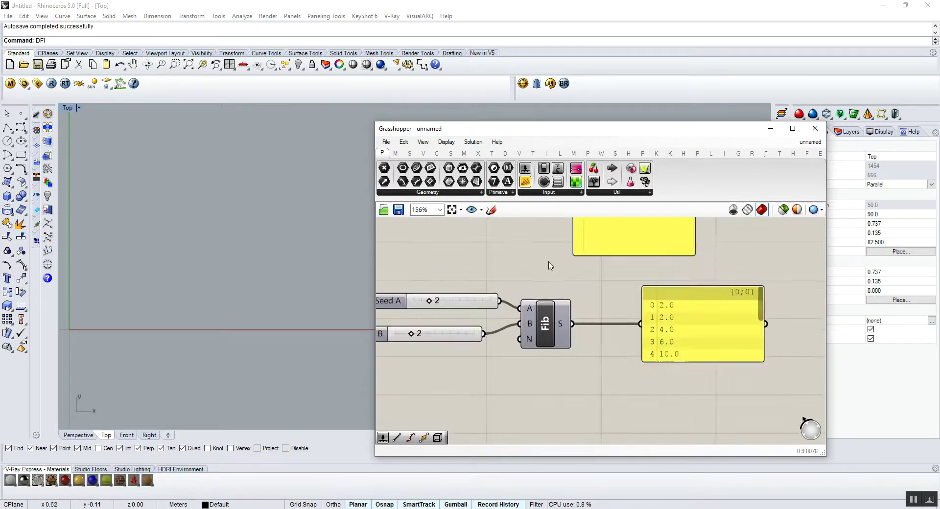
# - Add a Construct Point below the panel, connect Fibonacci's S output to its X input and view the points in Perspective
pyautogui.click(424, 154)
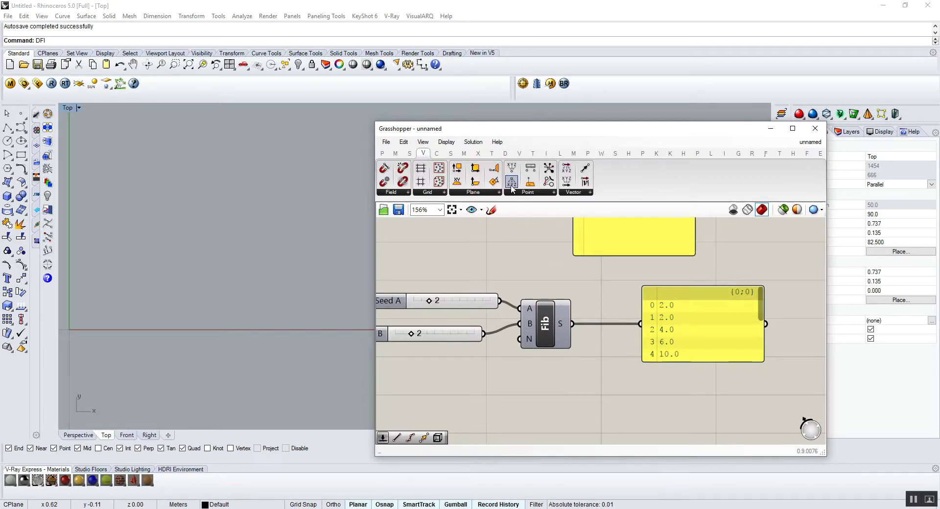
pyautogui.moveTo(697, 436); pyautogui.dragTo(687, 402)
pyautogui.moveTo(571, 324); pyautogui.dragTo(661, 385)
pyautogui.scroll(-5, 256, 323)
pyautogui.click(81, 435)
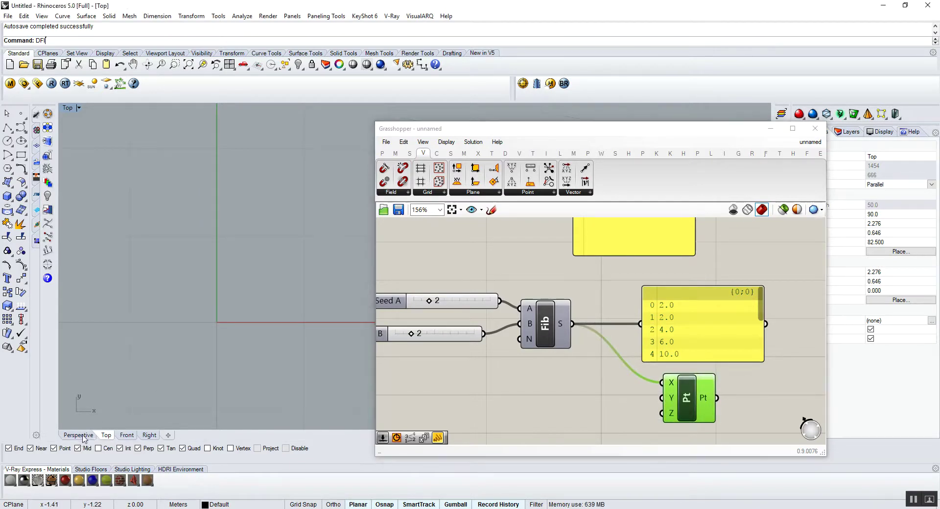
pyautogui.scroll(-2, 166, 362)
pyautogui.scroll(-4, 108, 290)
pyautogui.scroll(3, 89, 270)
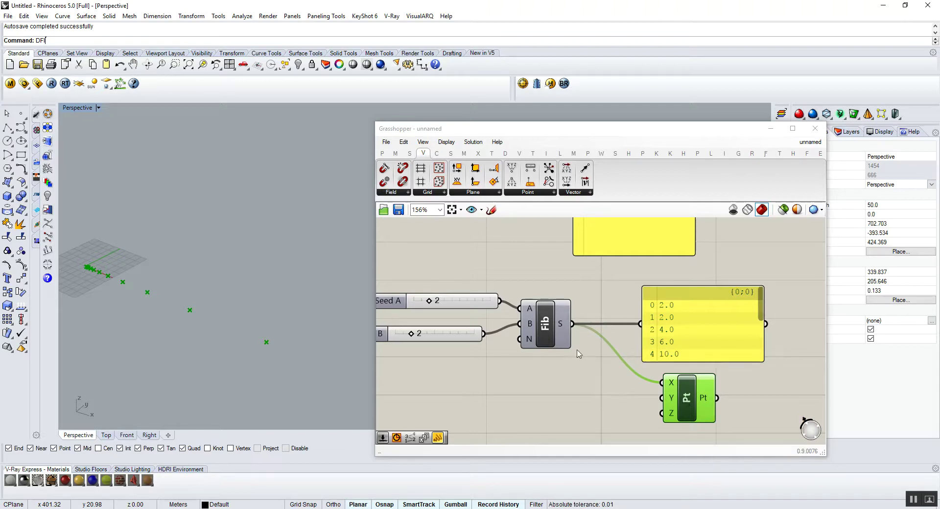
# - Connect Fibonacci's S output also to the Construct Point's Y input and check the points in the Front, Right and Top viewports
pyautogui.moveTo(574, 337); pyautogui.dragTo(650, 399)
pyautogui.moveTo(572, 324); pyautogui.dragTo(660, 398)
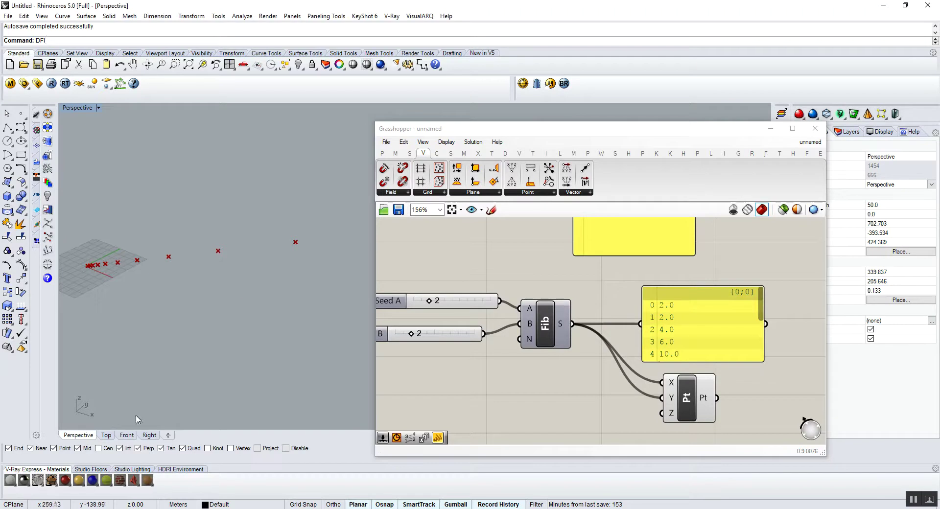
pyautogui.click(127, 435)
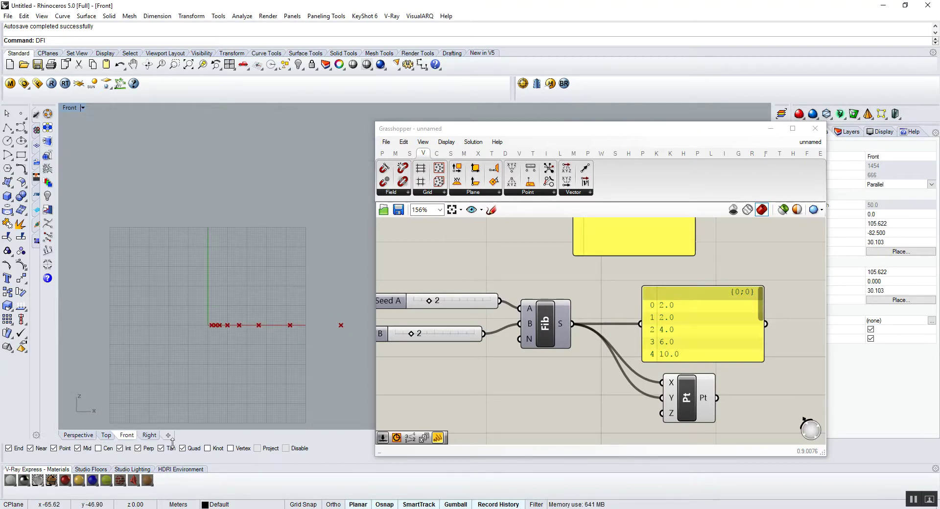
pyautogui.click(149, 435)
pyautogui.hotkey('ctrl', 'F1')
pyautogui.press('Return')
pyautogui.scroll(-5, 158, 366)
pyautogui.scroll(-3, 355, 192)
pyautogui.scroll(-5, 355, 192)
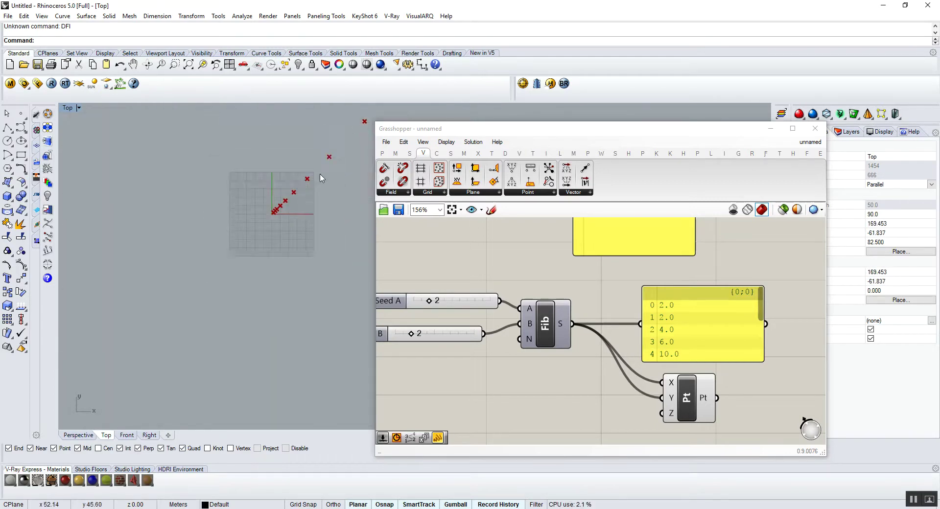
pyautogui.scroll(4, 353, 129)
# - Select the whole Fibonacci group, turn off its preview and clear the selection
pyautogui.scroll(-2, 646, 343)
pyautogui.moveTo(738, 299); pyautogui.dragTo(570, 350)
pyautogui.scroll(3, 550, 356)
pyautogui.rightClick(549, 356)
pyautogui.click(581, 342)
pyautogui.scroll(-3, 582, 341)
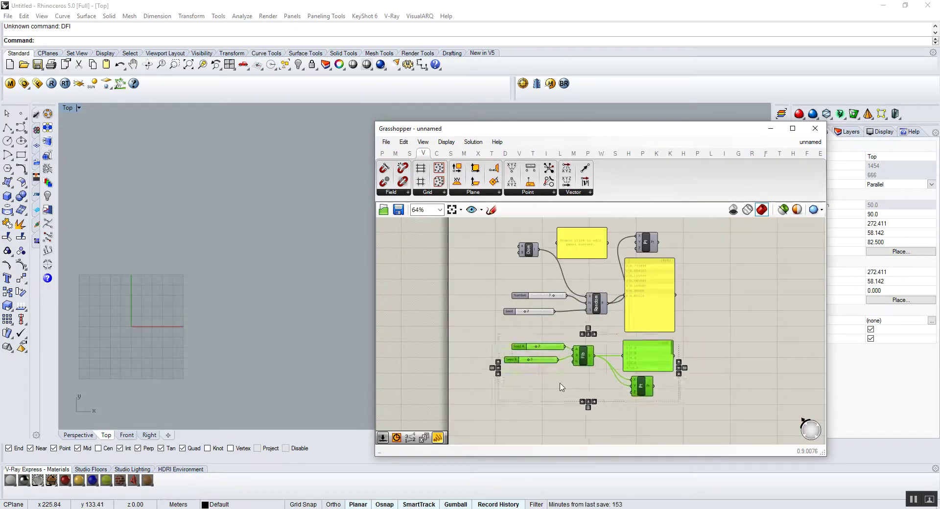
pyautogui.click(570, 350)
pyautogui.scroll(1, 570, 350)
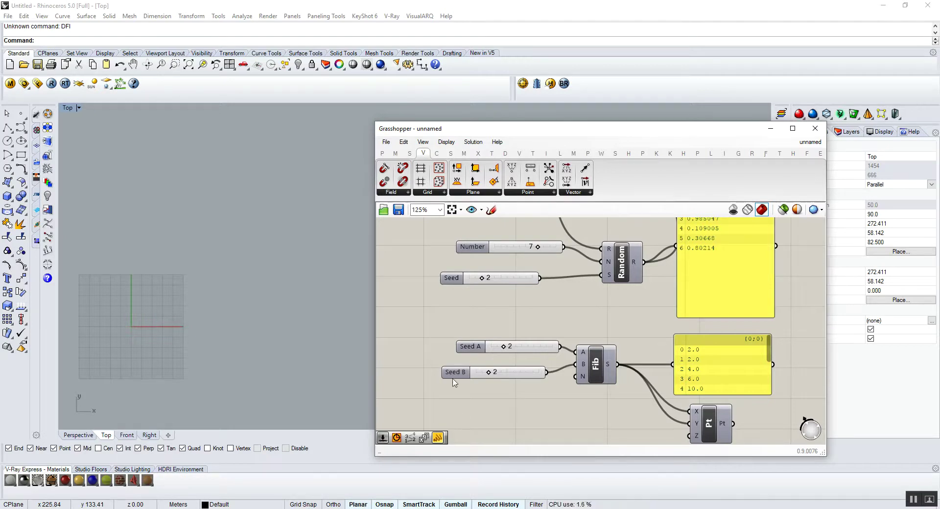
# - Review the Random, Range, Series and Fibonacci components and their inputs across the definition
pyautogui.scroll(-2, 596, 412)
pyautogui.scroll(2, 610, 365)
pyautogui.click(608, 298)
pyautogui.scroll(-2, 597, 340)
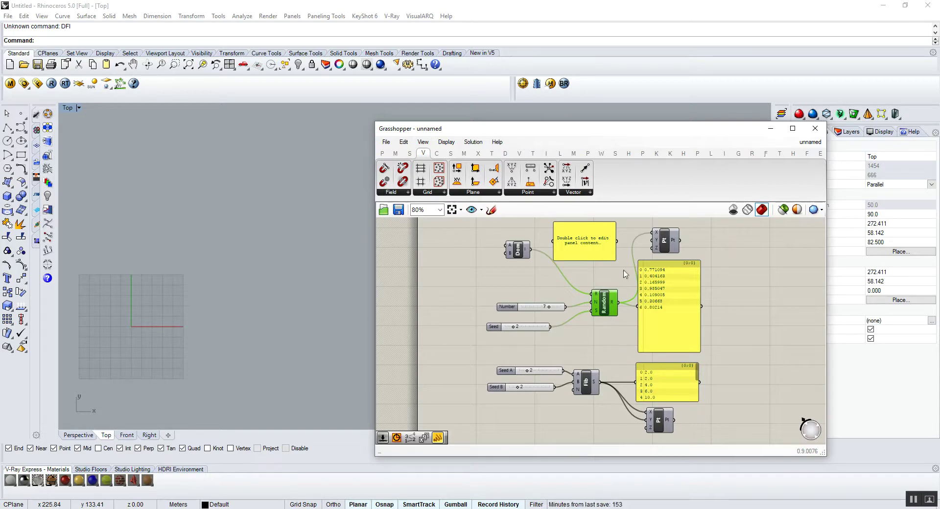
pyautogui.scroll(5, 615, 283)
pyautogui.moveTo(569, 326)
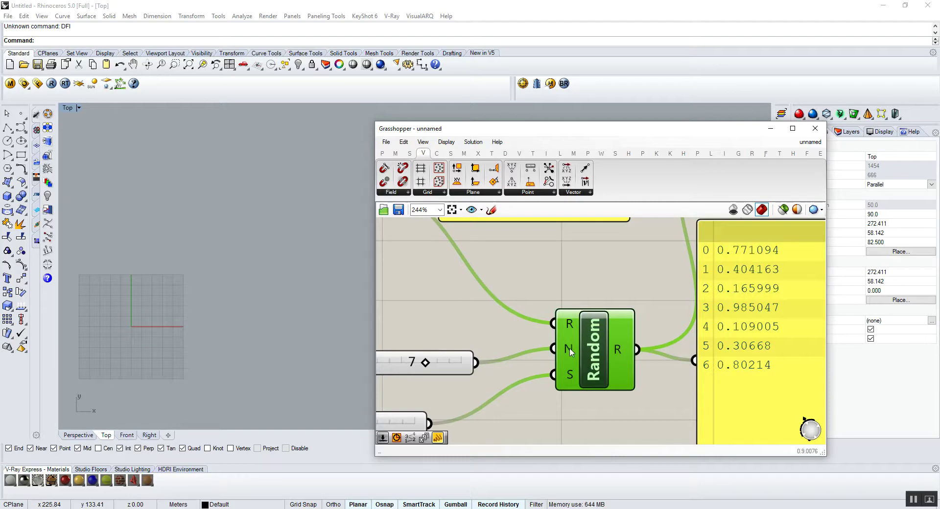
pyautogui.moveTo(569, 349)
pyautogui.moveTo(573, 387)
pyautogui.scroll(-5, 573, 385)
pyautogui.scroll(2, 661, 366)
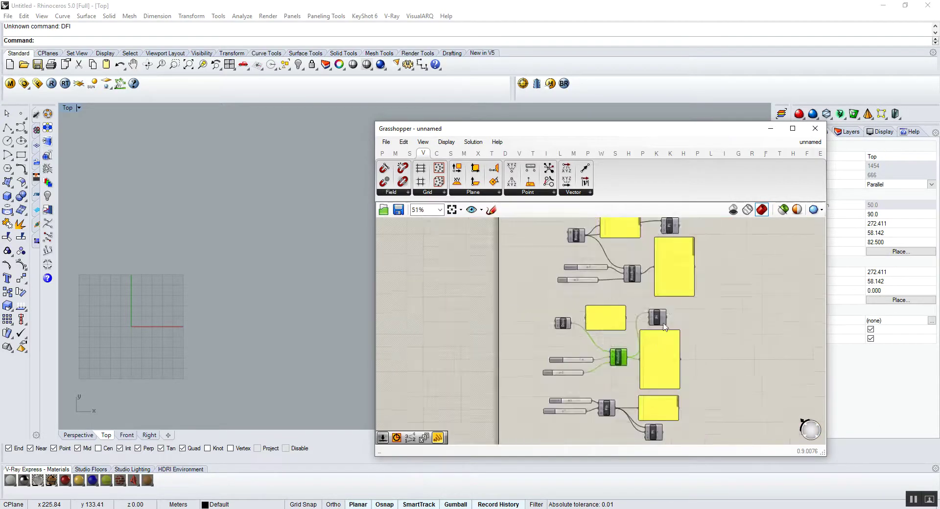
pyautogui.scroll(3, 657, 406)
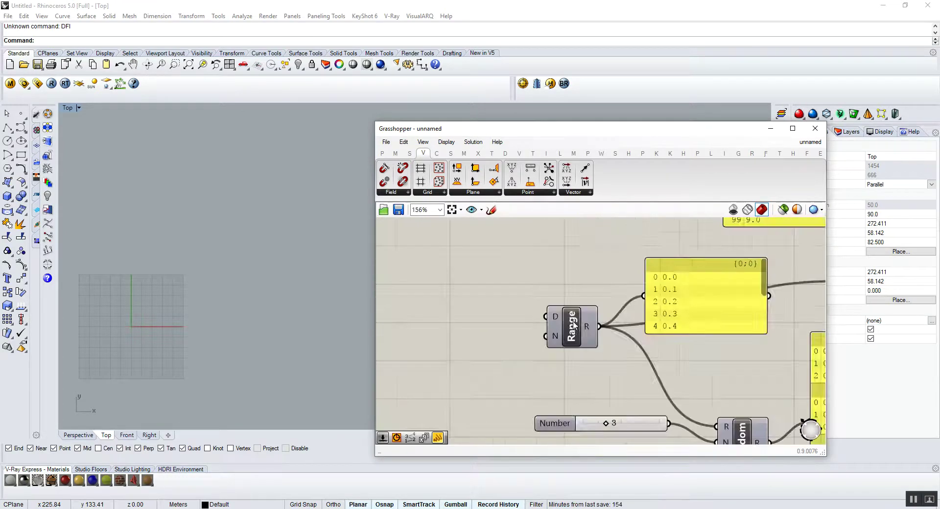
pyautogui.scroll(-5, 636, 411)
pyautogui.scroll(5, 566, 417)
pyautogui.moveTo(566, 417); pyautogui.dragTo(563, 482, button='right')
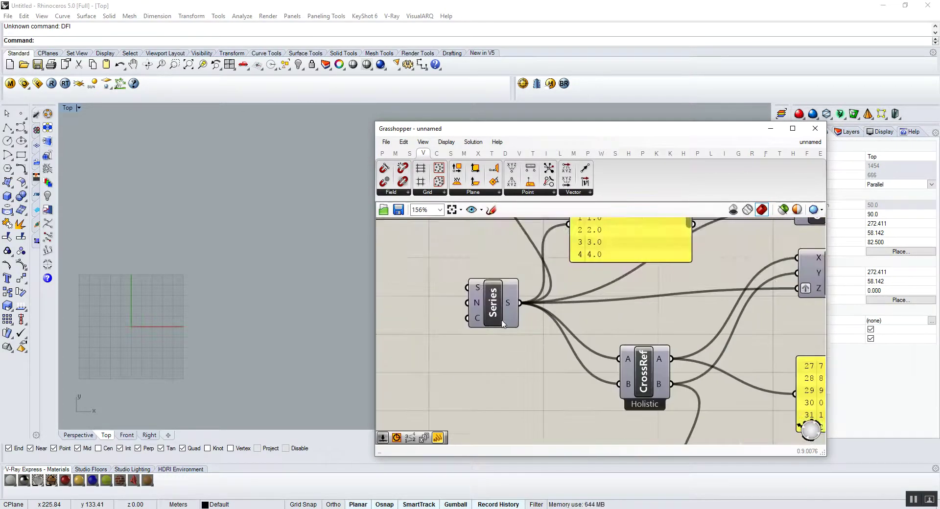
pyautogui.scroll(-9, 495, 314)
pyautogui.scroll(8, 493, 391)
pyautogui.moveTo(482, 309)
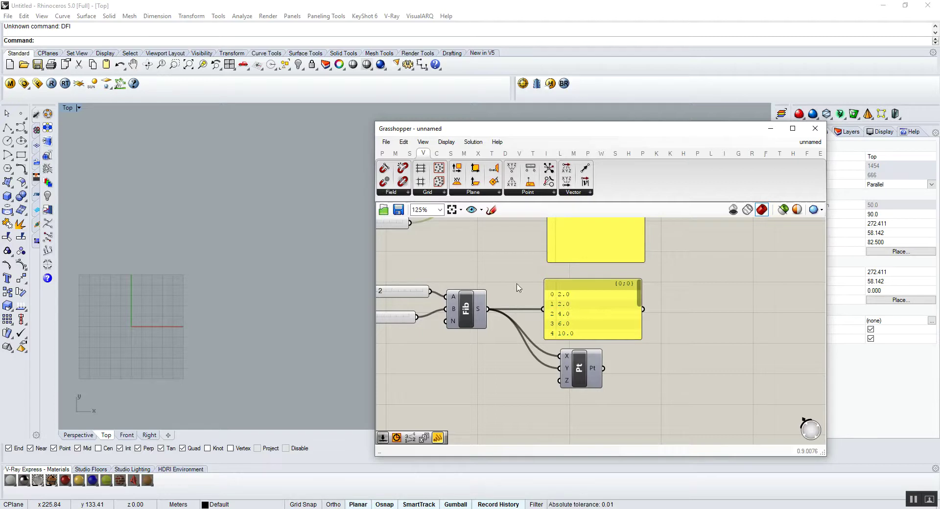
# - Add an Evaluate component in the empty canvas area below the Fibonacci Construct Point
pyautogui.click(395, 153)
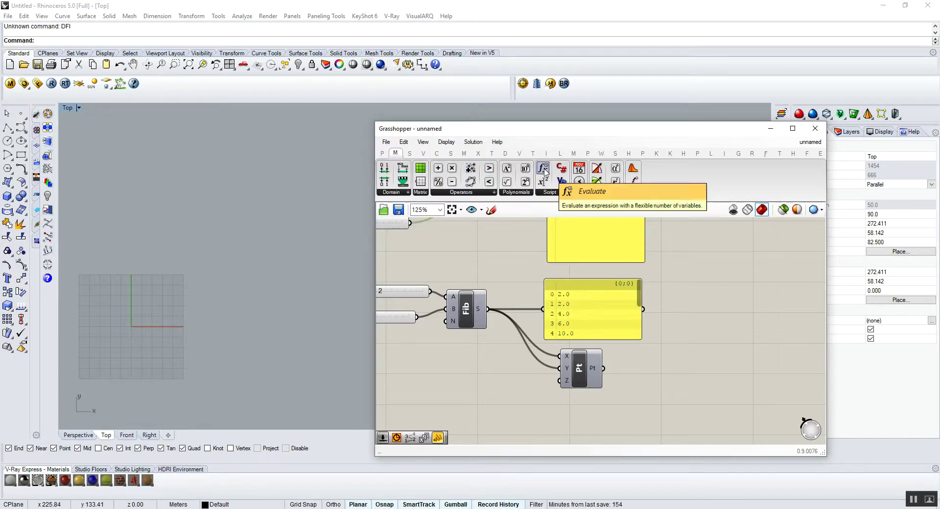
pyautogui.moveTo(545, 171); pyautogui.dragTo(579, 421)
pyautogui.scroll(5, 580, 372)
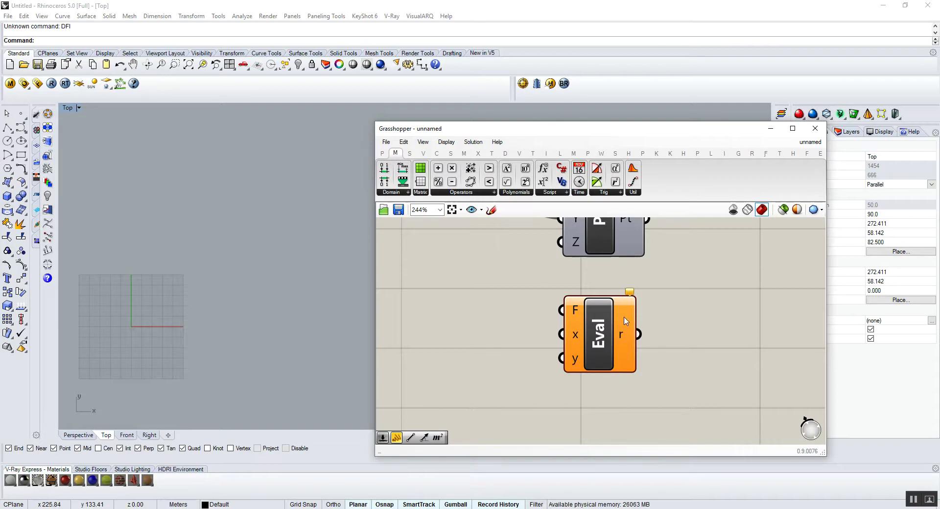
pyautogui.scroll(-2, 658, 341)
pyautogui.moveTo(638, 350); pyautogui.dragTo(691, 398)
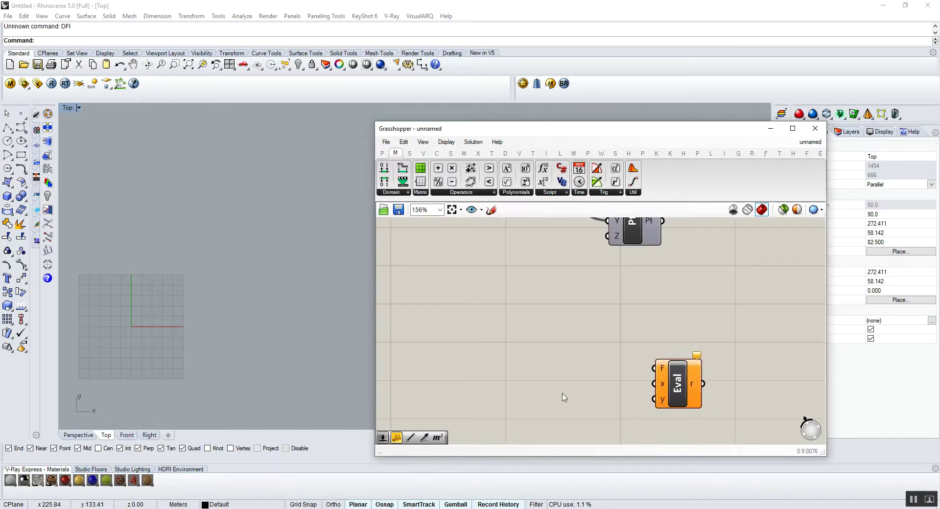
# - Add a Construct Domain component to the upper left of the Evaluate component
pyautogui.click(382, 153)
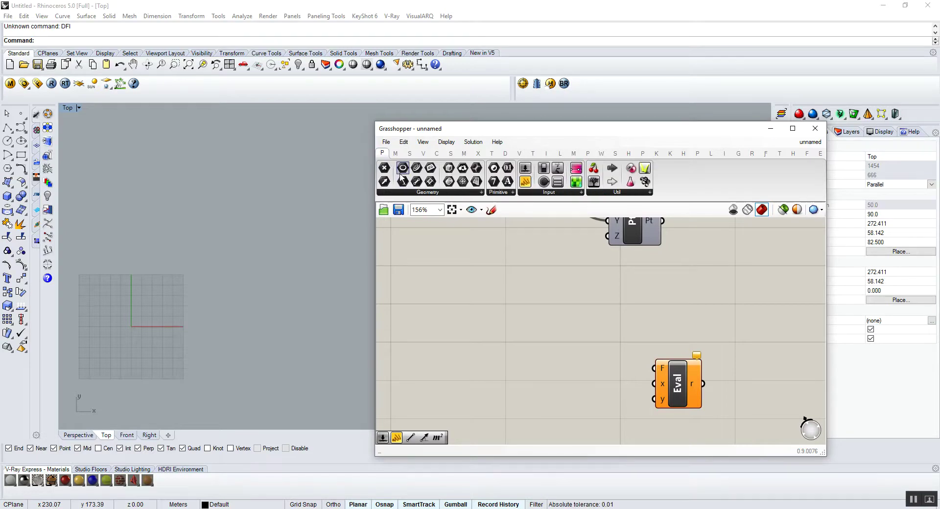
pyautogui.click(395, 153)
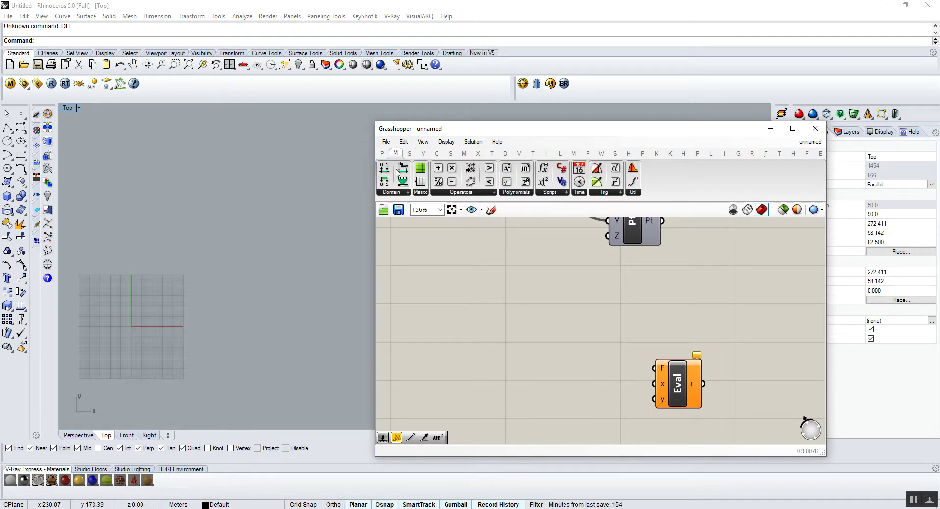
pyautogui.moveTo(391, 173); pyautogui.dragTo(459, 319)
pyautogui.scroll(2, 509, 326)
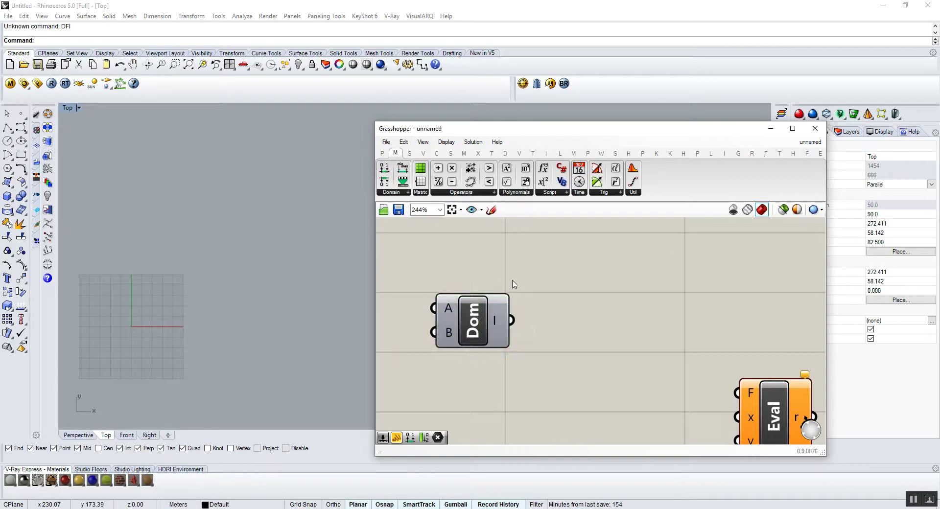
# - Add a Range component between Construct Domain and Evaluate and connect the domain's I output to its D input
pyautogui.click(409, 153)
pyautogui.moveTo(471, 171); pyautogui.dragTo(595, 383)
pyautogui.scroll(-2, 574, 335)
pyautogui.scroll(2, 542, 345)
pyautogui.moveTo(511, 318); pyautogui.dragTo(553, 370)
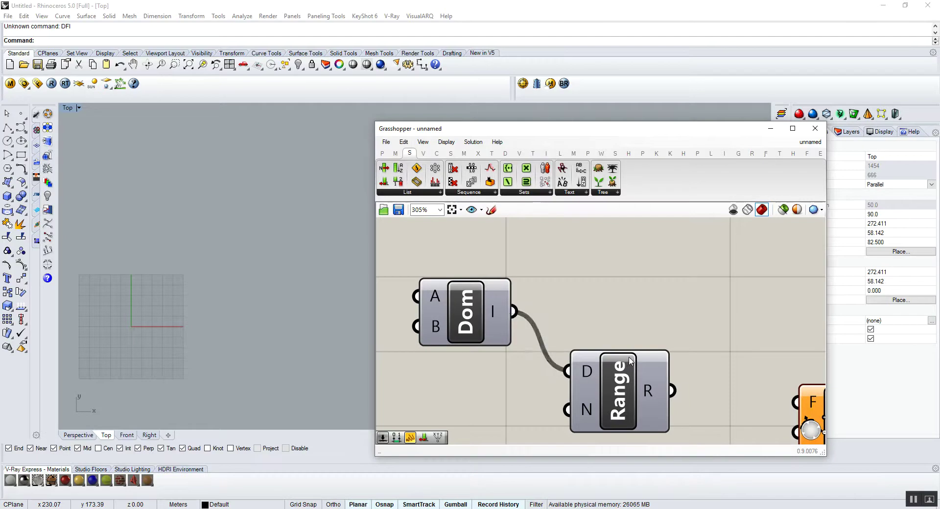
# - Add two number sliders with a value of 4 in the empty canvas beside the Construct Domain component
pyautogui.scroll(-2, 631, 360)
pyautogui.scroll(1, 496, 335)
pyautogui.doubleClick(424, 306)
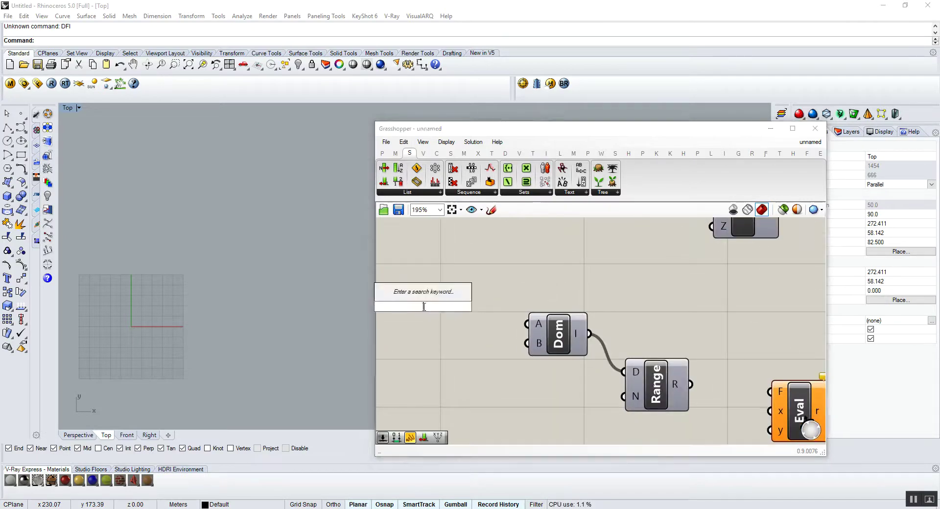
pyautogui.write('4')
pyautogui.press('Return')
pyautogui.doubleClick(399, 348)
pyautogui.write('4')
pyautogui.press('Return')
# - Connect the two sliders to Construct Domain's A and B inputs and reposition the component beside them
pyautogui.scroll(2, 492, 322)
pyautogui.moveTo(509, 309); pyautogui.dragTo(566, 313)
pyautogui.moveTo(467, 366); pyautogui.dragTo(547, 359)
pyautogui.moveTo(489, 300); pyautogui.dragTo(569, 341)
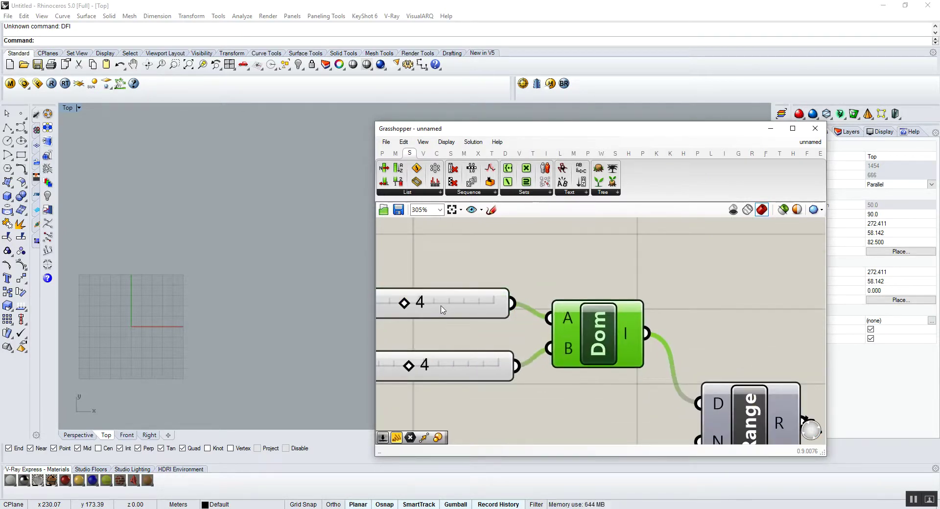
pyautogui.scroll(-2, 521, 322)
pyautogui.scroll(2, 407, 316)
pyautogui.scroll(-2, 441, 309)
pyautogui.doubleClick(454, 304)
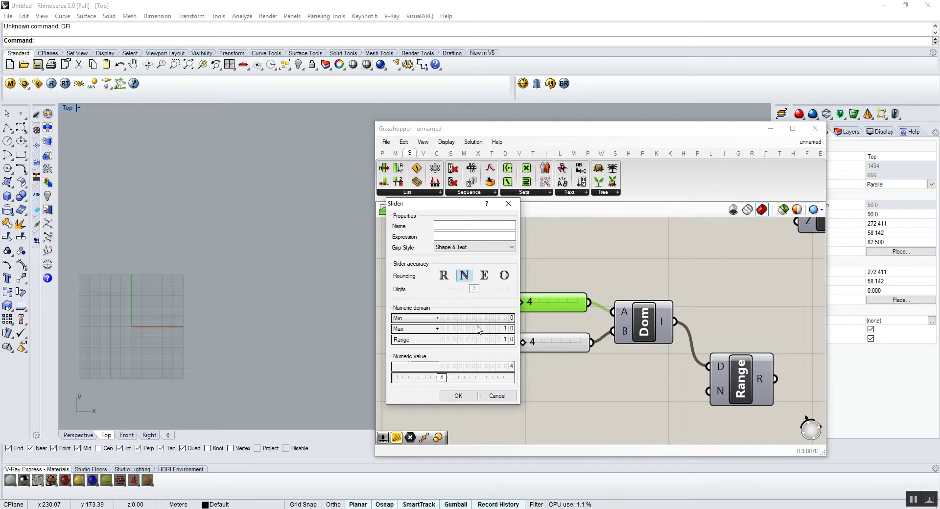
pyautogui.click(496, 395)
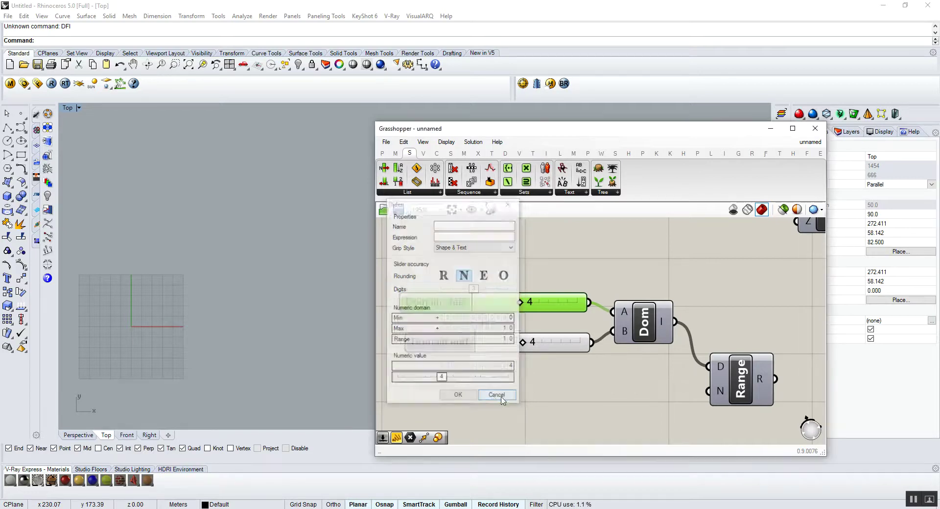
# - Set the expression -X on Construct Domain's A input
pyautogui.rightClick(624, 316)
pyautogui.moveTo(668, 411)
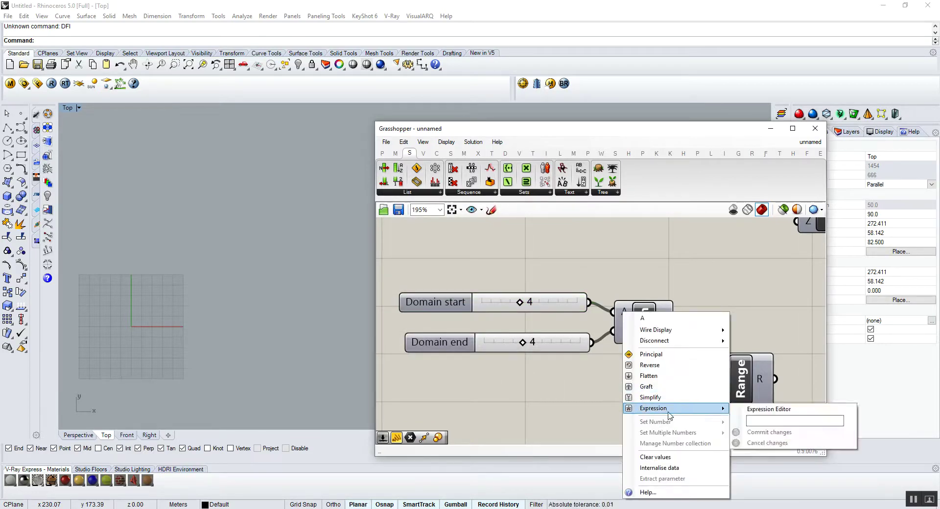
pyautogui.click(755, 421)
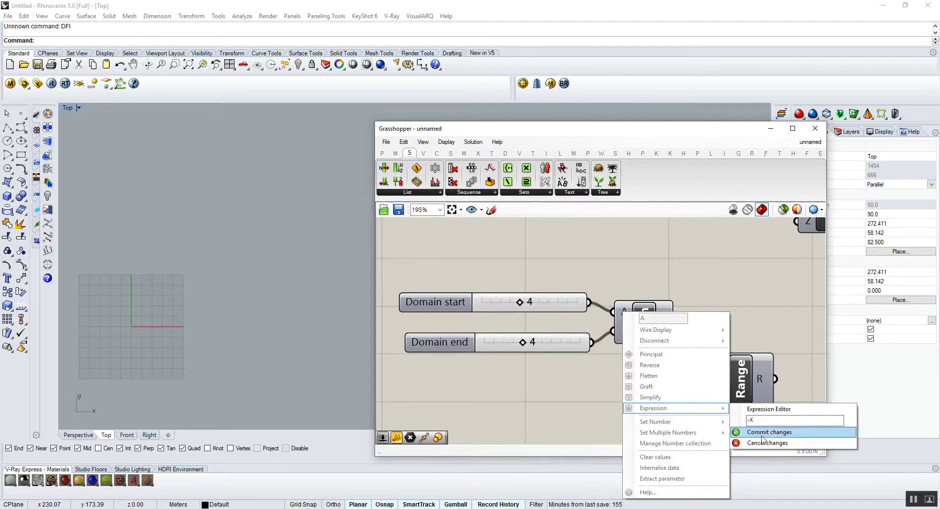
pyautogui.click(762, 434)
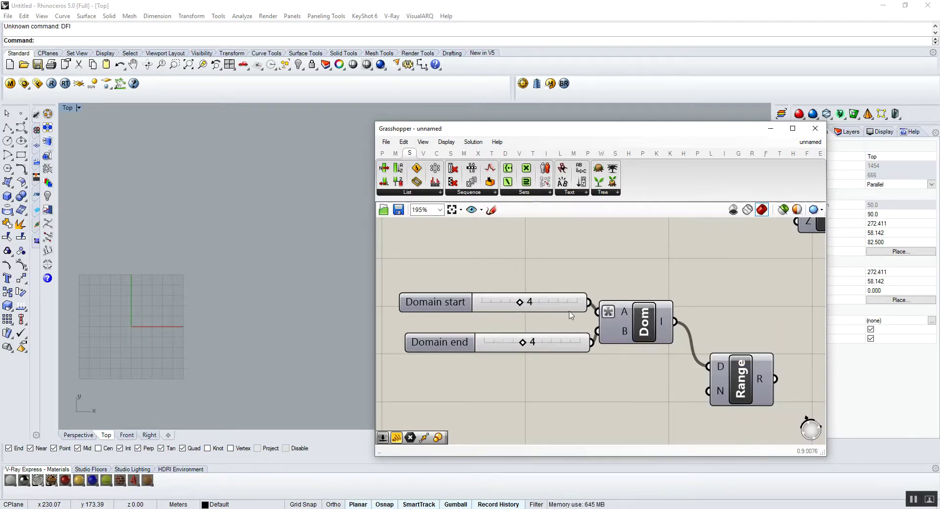
# - Add a number slider with a value of 15, connect it to Range's N input, and reposition the Range component
pyautogui.scroll(-2, 523, 305)
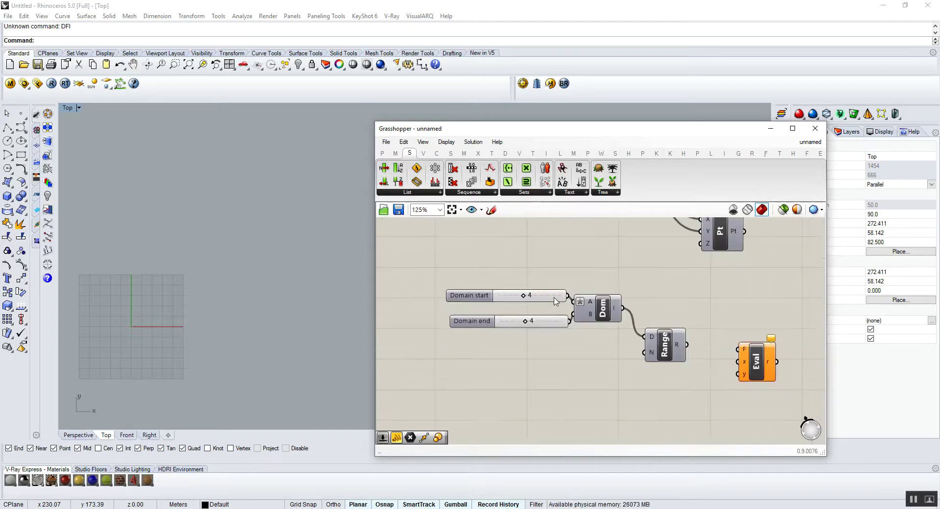
pyautogui.scroll(2, 632, 349)
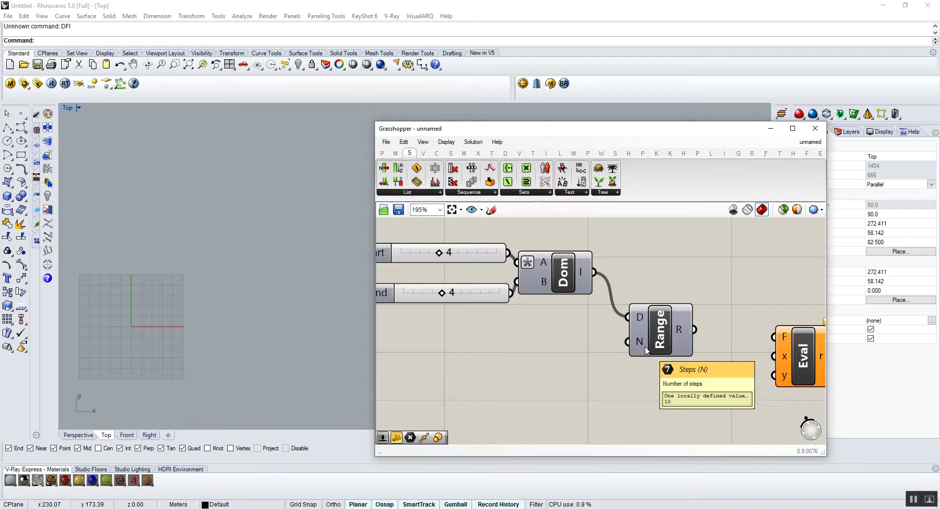
pyautogui.doubleClick(572, 375)
pyautogui.write('15')
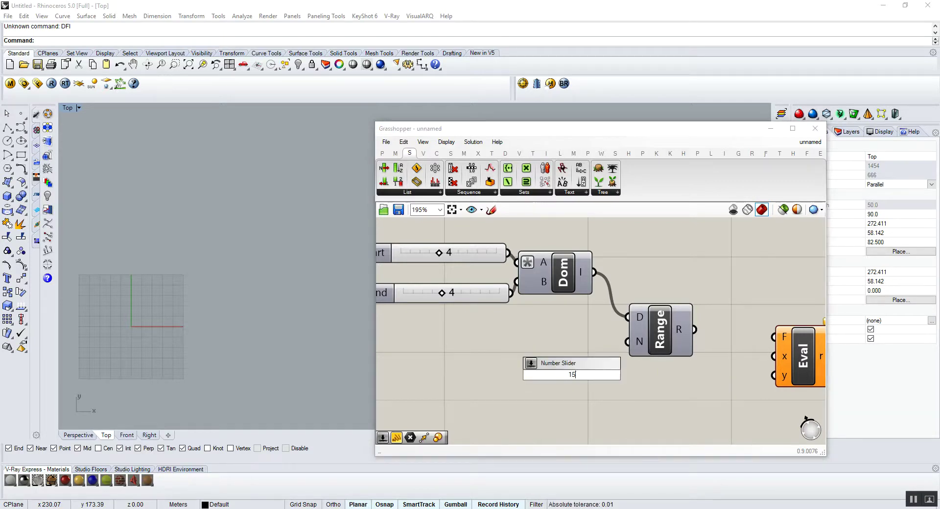
pyautogui.press('Return')
pyautogui.moveTo(623, 381); pyautogui.dragTo(628, 341)
pyautogui.moveTo(643, 347); pyautogui.dragTo(626, 362)
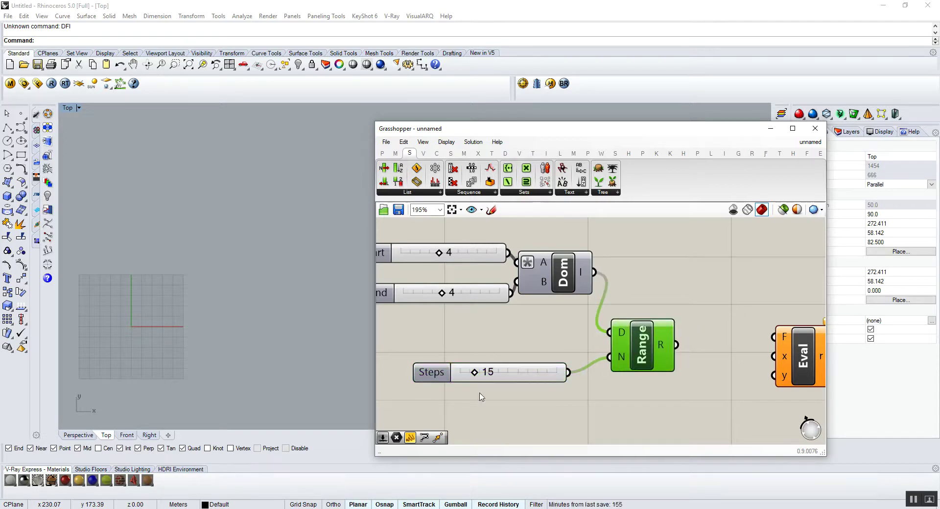
# - Add a panel above the Evaluate component and connect Range's R output to it, moving Evaluate further away
pyautogui.scroll(-2, 610, 366)
pyautogui.moveTo(546, 376); pyautogui.dragTo(480, 379, button='right')
pyautogui.click(395, 153)
pyautogui.click(382, 153)
pyautogui.moveTo(527, 185); pyautogui.dragTo(643, 306)
pyautogui.moveTo(548, 357); pyautogui.dragTo(610, 305)
pyautogui.moveTo(651, 367); pyautogui.dragTo(700, 421)
pyautogui.scroll(1, 600, 332)
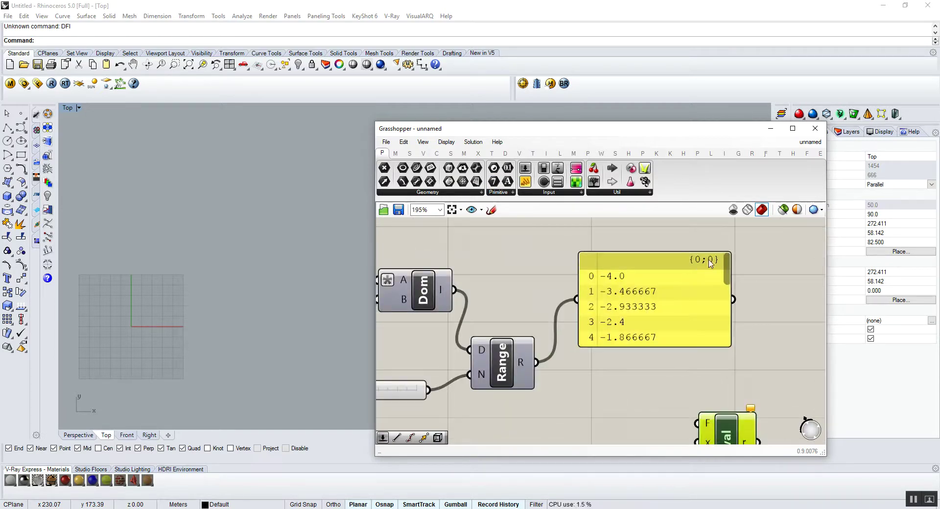
pyautogui.moveTo(727, 270)
pyautogui.mouseDown()
pyautogui.moveTo(728, 335)
pyautogui.moveTo(713, 274)
pyautogui.mouseUp()
pyautogui.moveTo(636, 372); pyautogui.dragTo(629, 285, button='right')
pyautogui.click(717, 387)
pyautogui.click(633, 367)
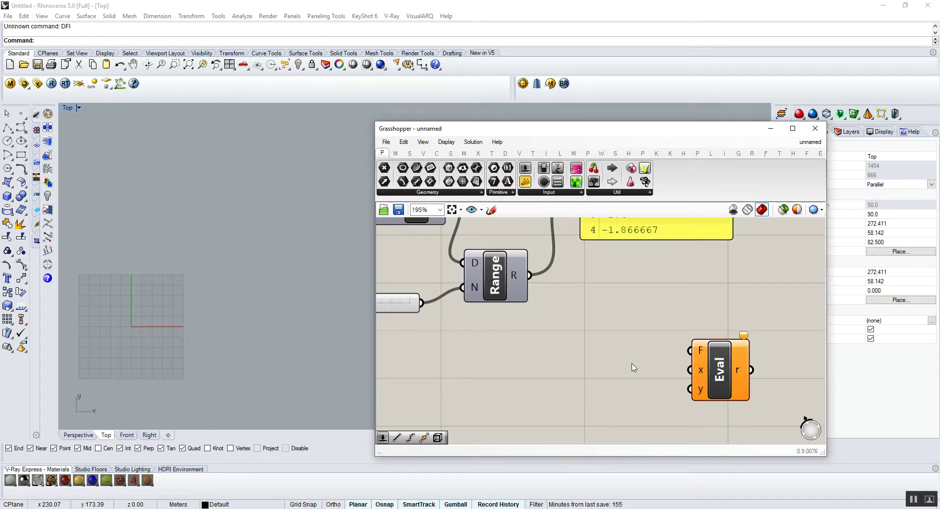
# - Add a Construct Point component near Evaluate and connect Range's R output to its X input
pyautogui.scroll(-4, 588, 408)
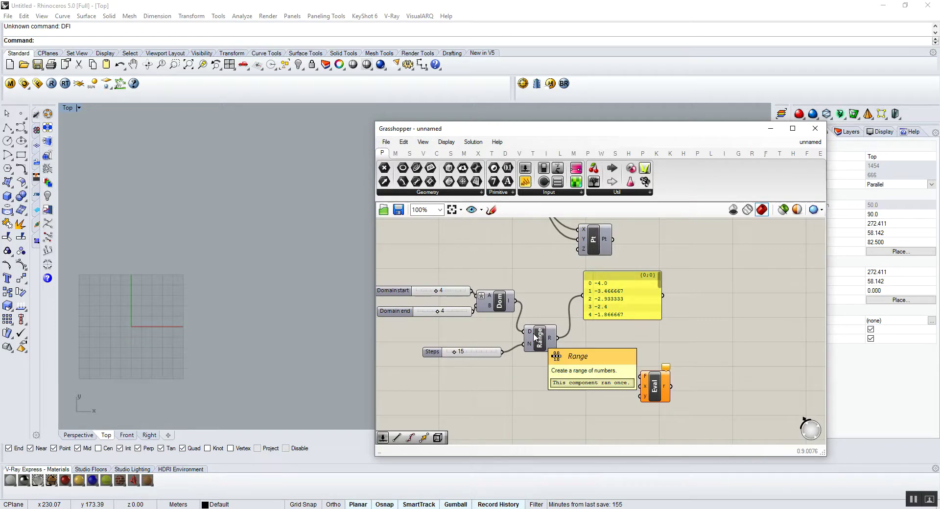
pyautogui.click(423, 153)
pyautogui.moveTo(512, 169); pyautogui.dragTo(662, 364)
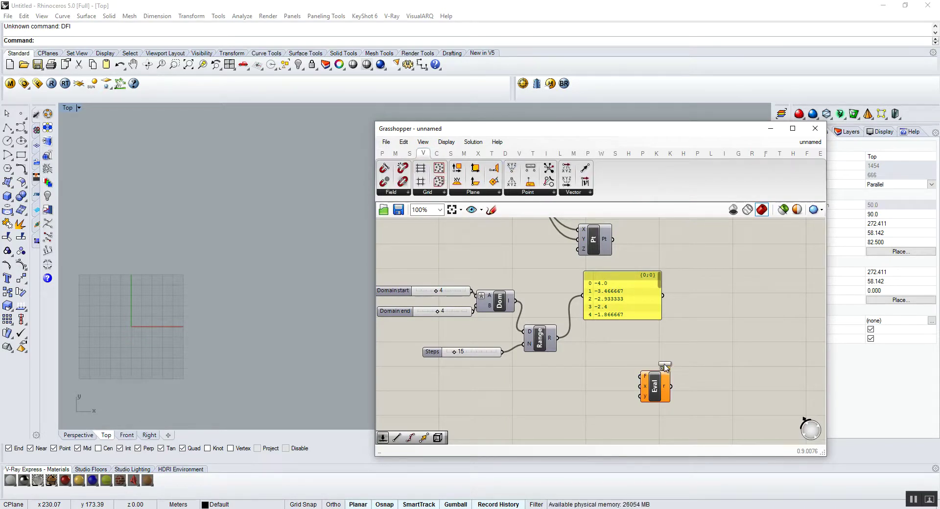
pyautogui.scroll(4, 609, 364)
pyautogui.moveTo(503, 313); pyautogui.dragTo(683, 331)
pyautogui.click(176, 367)
pyautogui.scroll(8, 149, 338)
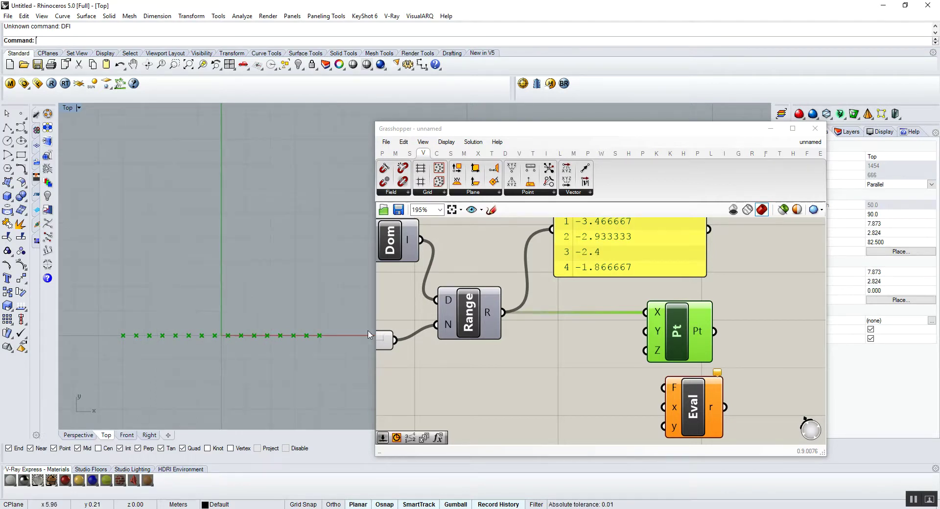
pyautogui.click(676, 341)
pyautogui.moveTo(676, 341); pyautogui.dragTo(651, 313, button='right')
# - Try a Division component below Construct Point with Range's R output connected to its A input
pyautogui.click(681, 382)
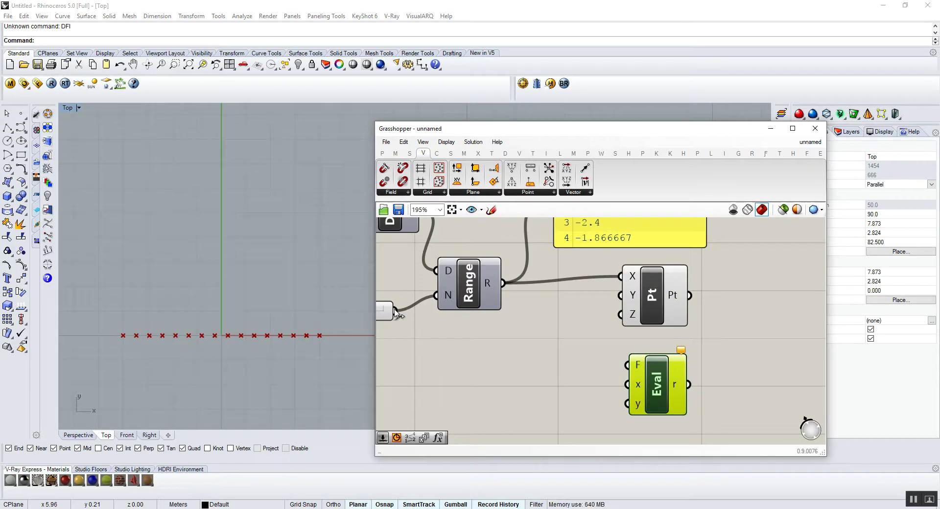
pyautogui.click(496, 381)
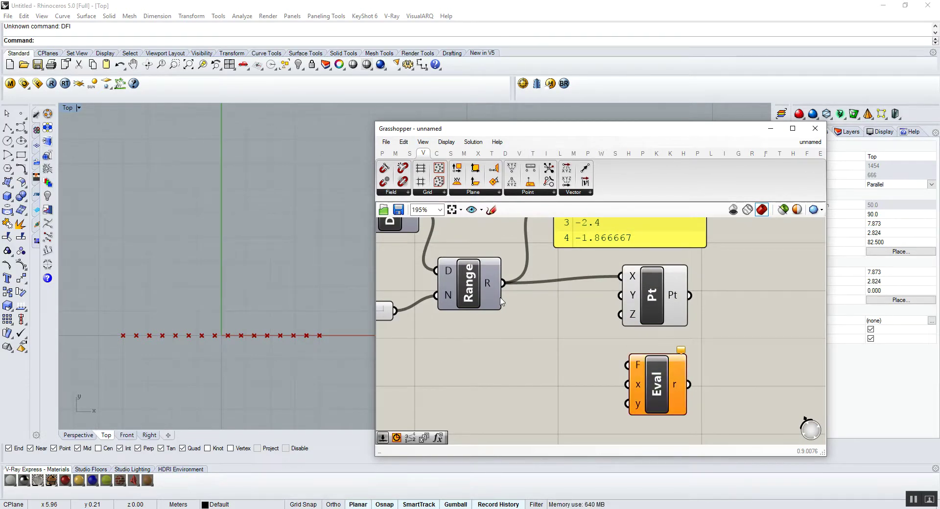
pyautogui.hotkey('ctrl', 'z')
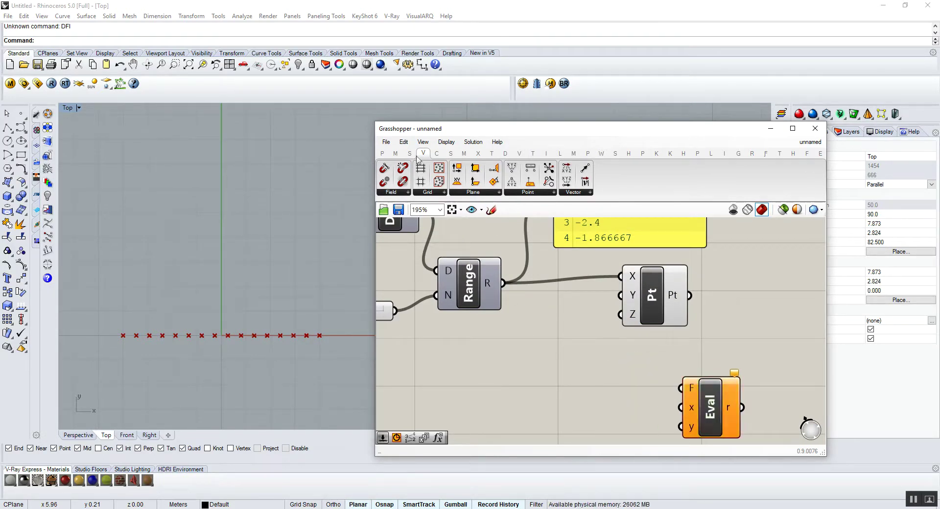
pyautogui.click(395, 153)
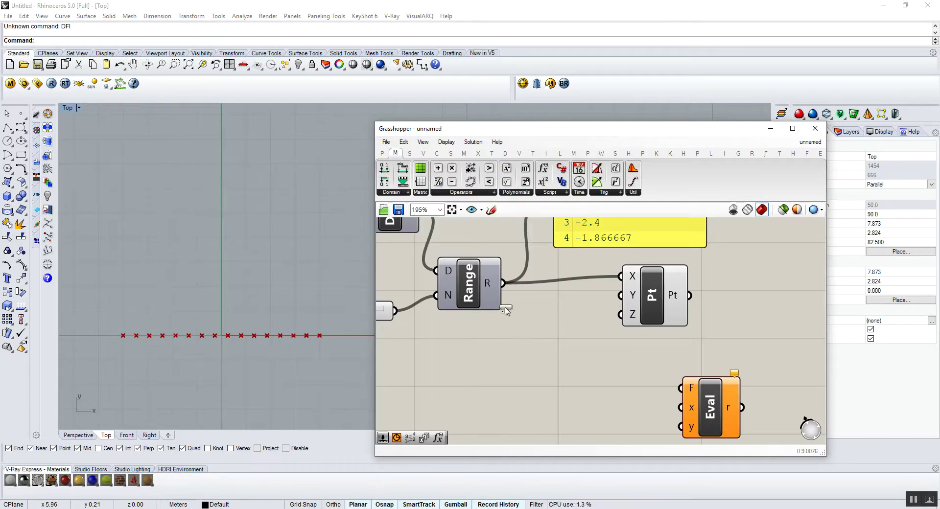
pyautogui.hotkey('ctrl', 'v')
pyautogui.moveTo(502, 282); pyautogui.dragTo(545, 352)
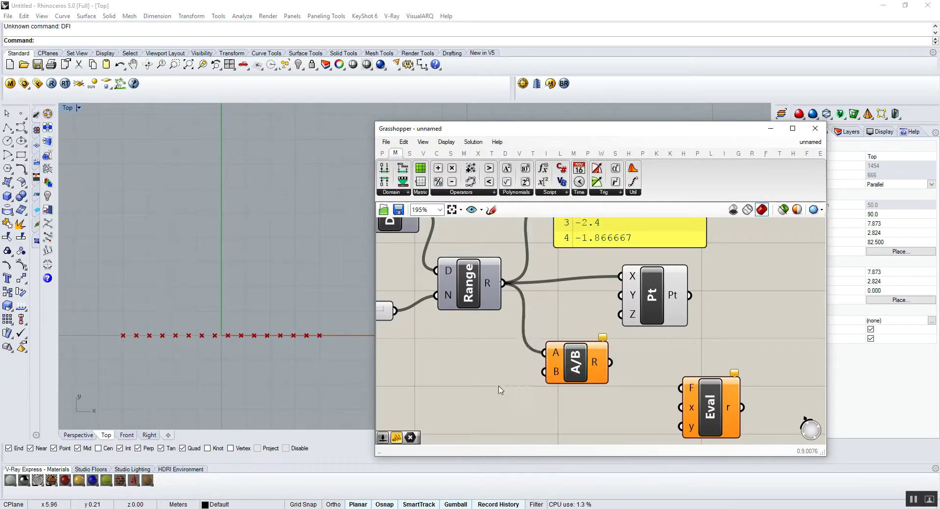
pyautogui.click(585, 367)
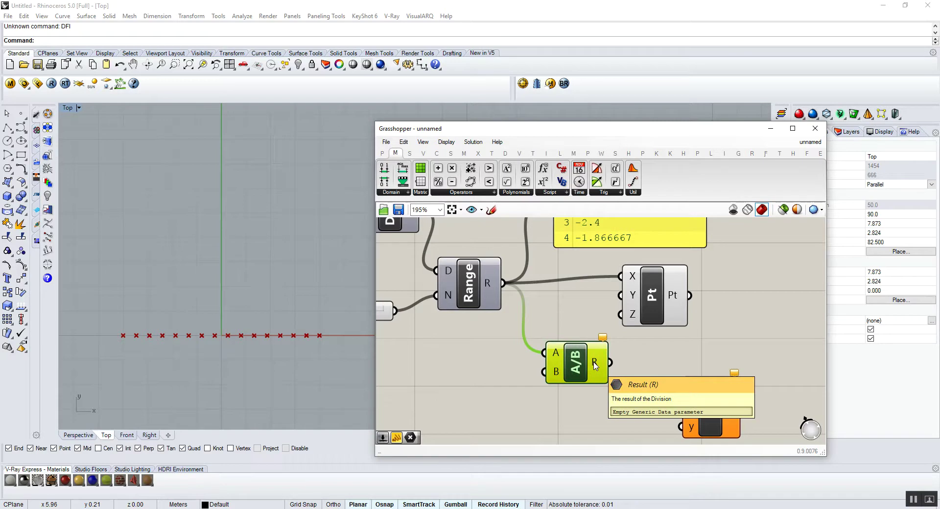
pyautogui.press('Delete')
# - Move the Evaluate component beneath Construct Point and remove its y input
pyautogui.moveTo(710, 406); pyautogui.dragTo(616, 389)
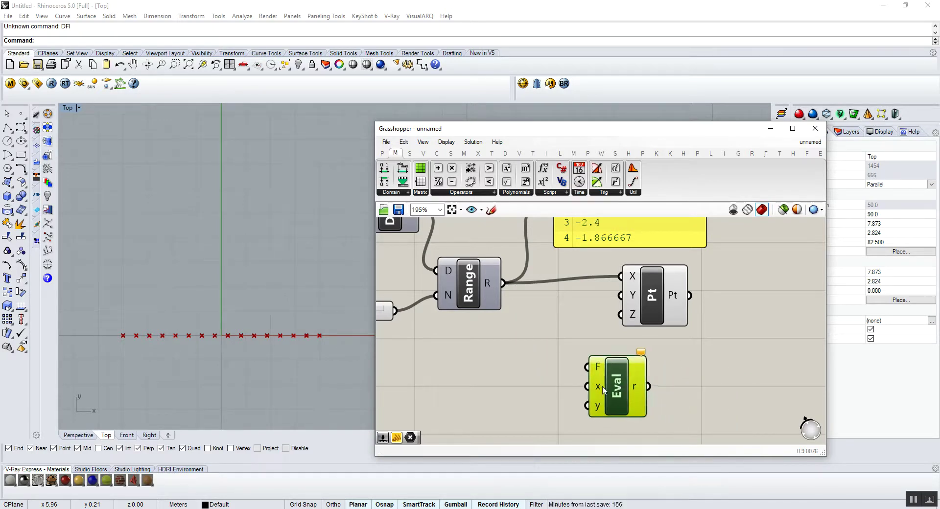
pyautogui.scroll(6, 626, 407)
pyautogui.scroll(-5, 589, 354)
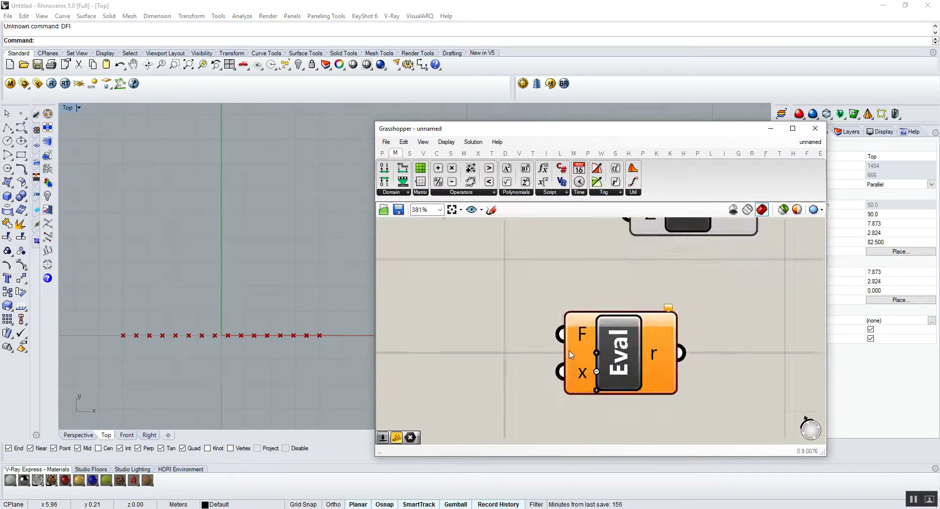
pyautogui.moveTo(589, 354); pyautogui.dragTo(565, 355)
pyautogui.click(481, 373)
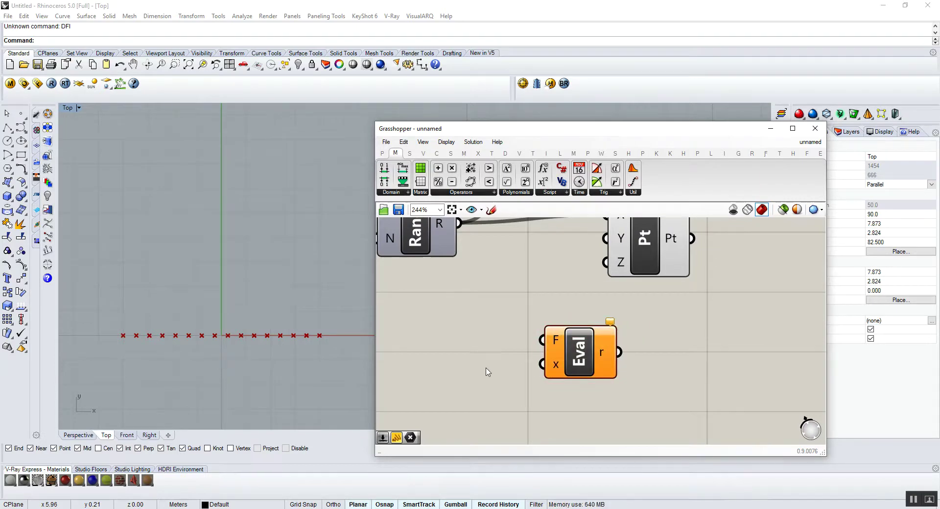
# - Connect Range's R output to Evaluate's x input
pyautogui.scroll(-3, 485, 348)
pyautogui.scroll(3, 456, 298)
pyautogui.moveTo(476, 265); pyautogui.dragTo(561, 405)
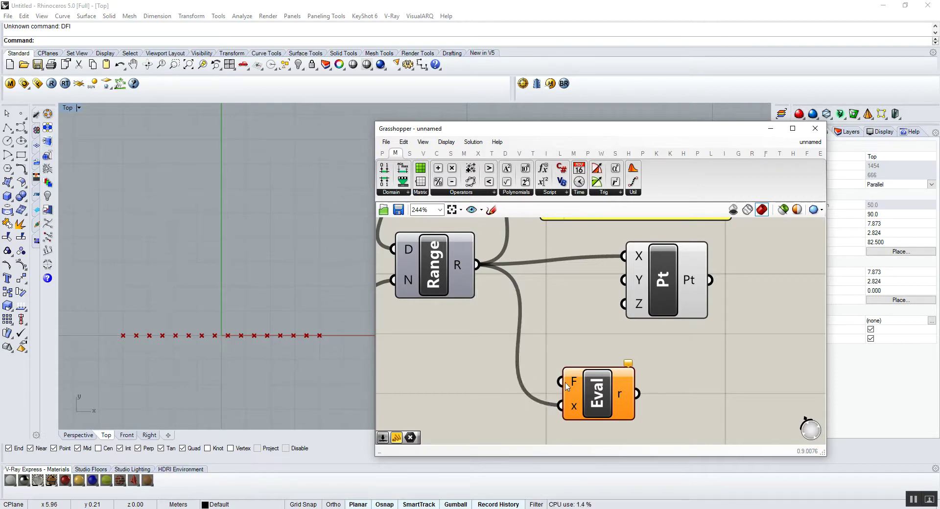
# - Add a panel containing X/2 beside Evaluate and connect it to the F input
pyautogui.scroll(-1, 566, 380)
pyautogui.click(381, 153)
pyautogui.moveTo(525, 183); pyautogui.dragTo(462, 388)
pyautogui.doubleClick(463, 388)
pyautogui.write('X/2')
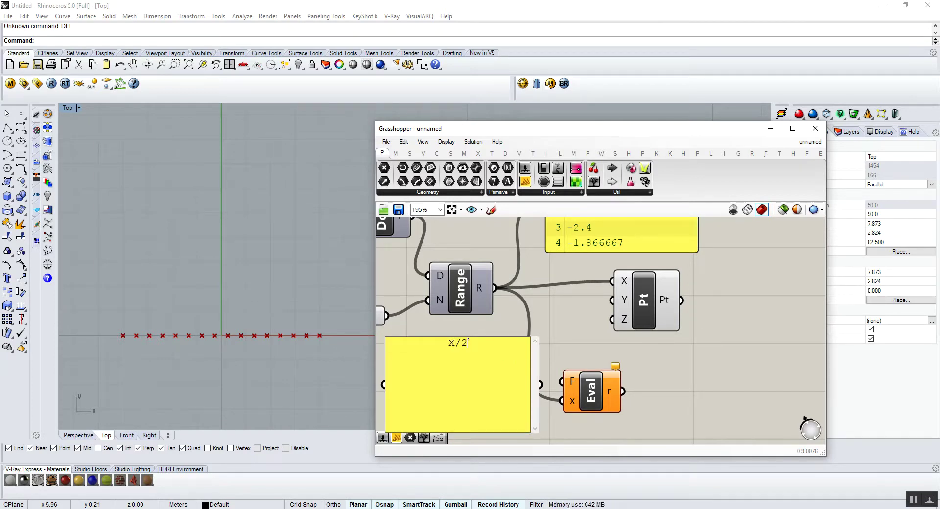
pyautogui.click(556, 364)
pyautogui.moveTo(537, 385); pyautogui.dragTo(561, 381)
# - Connect Evaluate's r output to a new panel and to Construct Point's Y input
pyautogui.moveTo(604, 401); pyautogui.dragTo(602, 408)
pyautogui.moveTo(525, 182); pyautogui.dragTo(677, 374)
pyautogui.moveTo(572, 345); pyautogui.dragTo(601, 370)
pyautogui.scroll(-3, 618, 379)
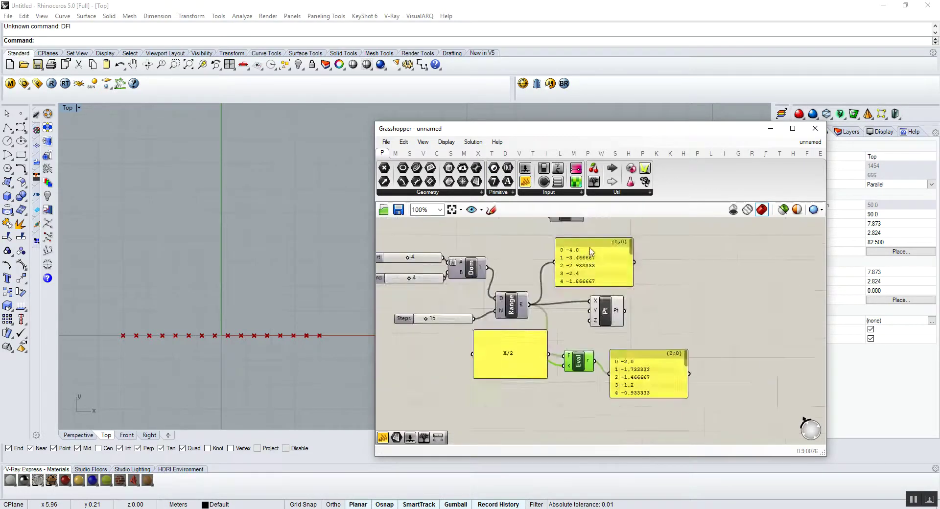
pyautogui.scroll(2, 610, 271)
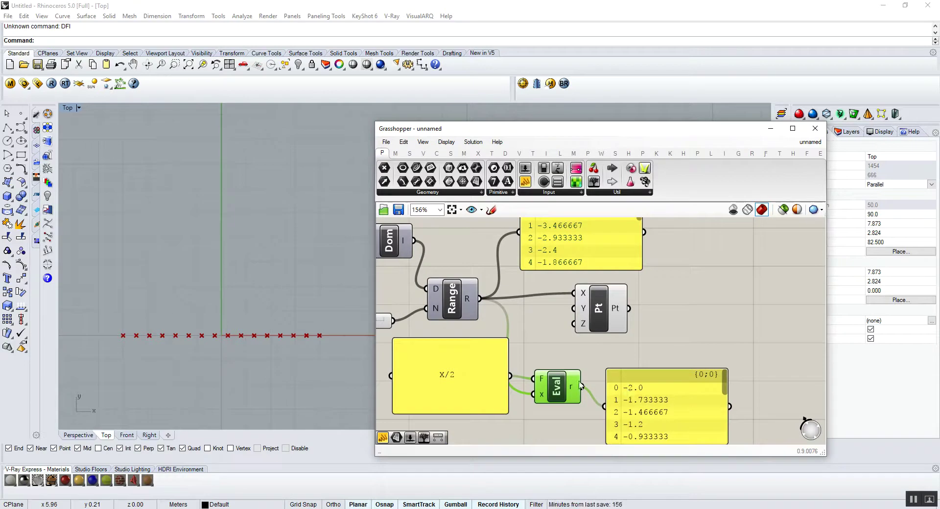
pyautogui.moveTo(582, 386); pyautogui.dragTo(602, 313)
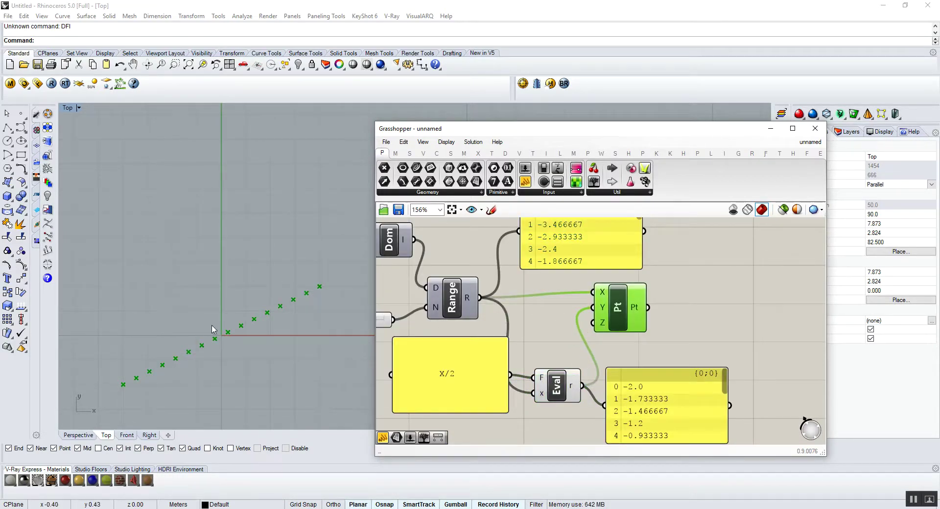
# - Delete the X/2 panel and define Evaluate's F expression as X squared in the Expression Designer
pyautogui.click(483, 369)
pyautogui.press('Delete')
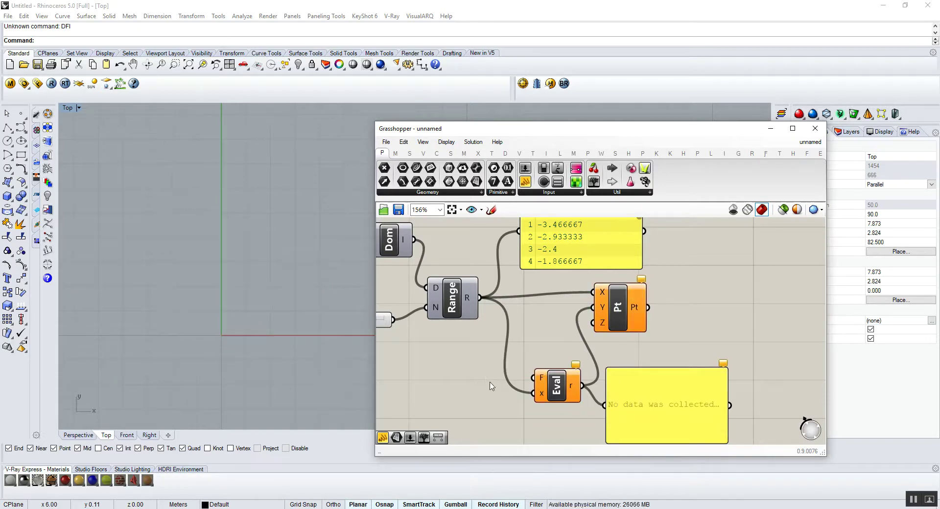
pyautogui.rightClick(545, 382)
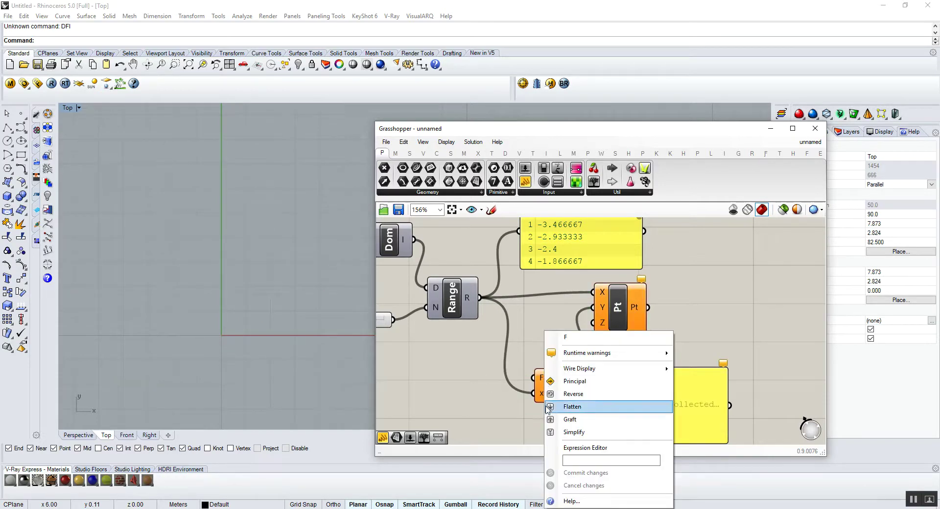
pyautogui.click(569, 447)
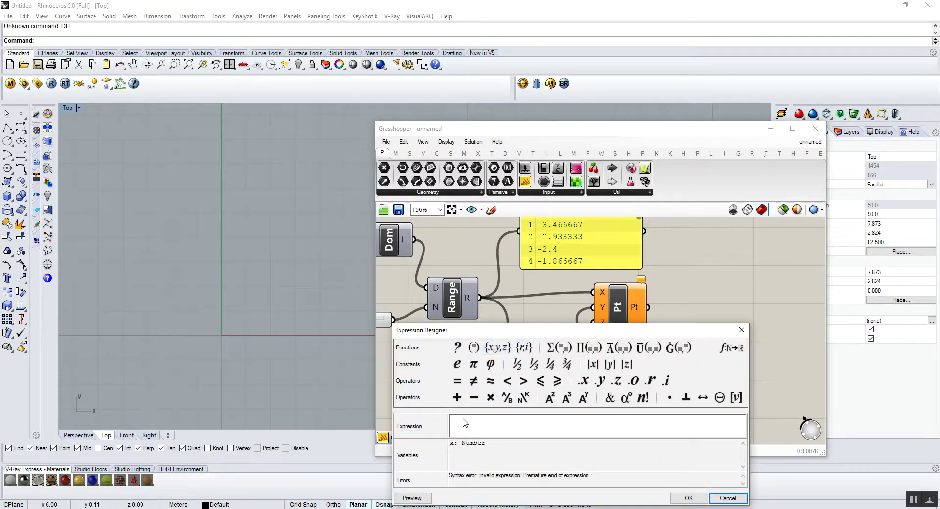
pyautogui.click(464, 424)
pyautogui.write('X')
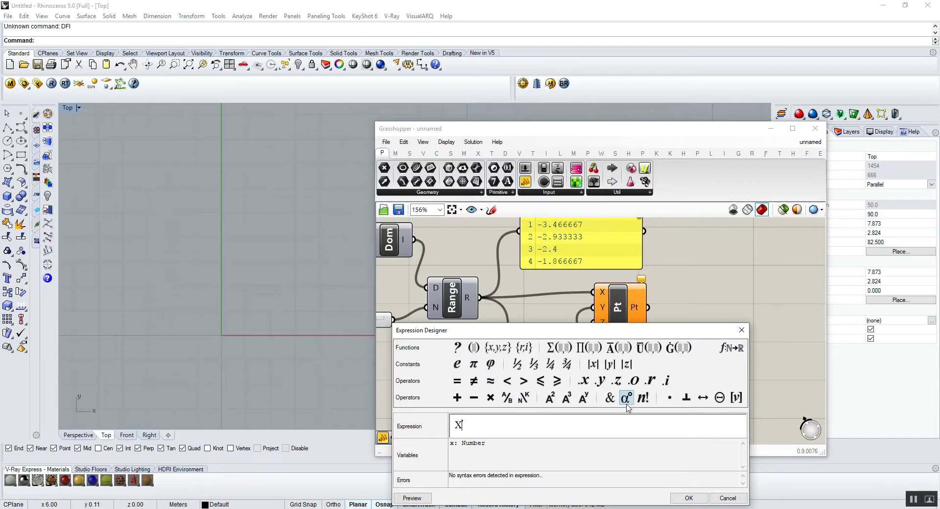
pyautogui.click(550, 398)
pyautogui.click(689, 498)
pyautogui.scroll(-5, 240, 353)
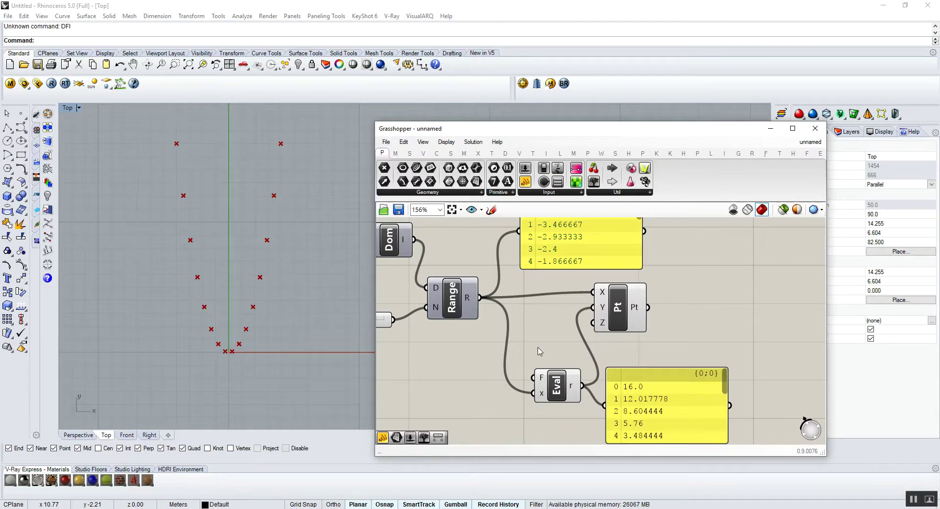
# - Select the Range-based X squared definition and turn off its preview in the viewport
pyautogui.scroll(-5, 558, 373)
pyautogui.moveTo(635, 273); pyautogui.dragTo(418, 396)
pyautogui.scroll(5, 533, 350)
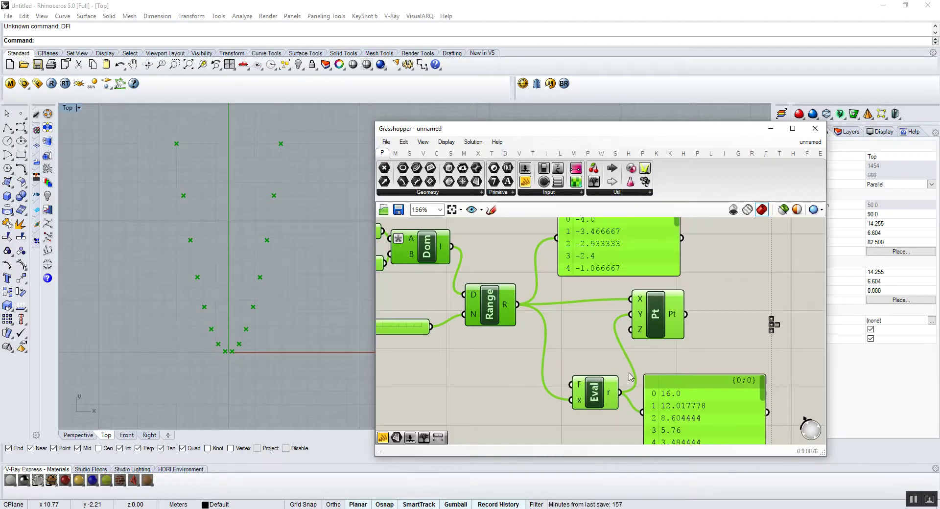
pyautogui.scroll(-1, 598, 402)
pyautogui.rightClick(548, 300)
pyautogui.click(568, 326)
pyautogui.click(578, 334)
# - Duplicate the whole Range-based definition and place the copy below the original
pyautogui.scroll(-4, 578, 334)
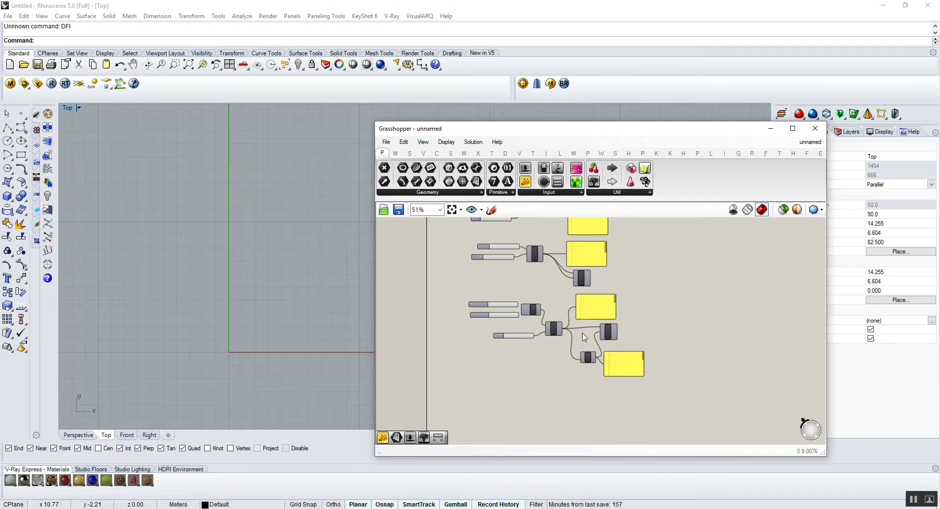
pyautogui.moveTo(638, 293); pyautogui.dragTo(482, 373)
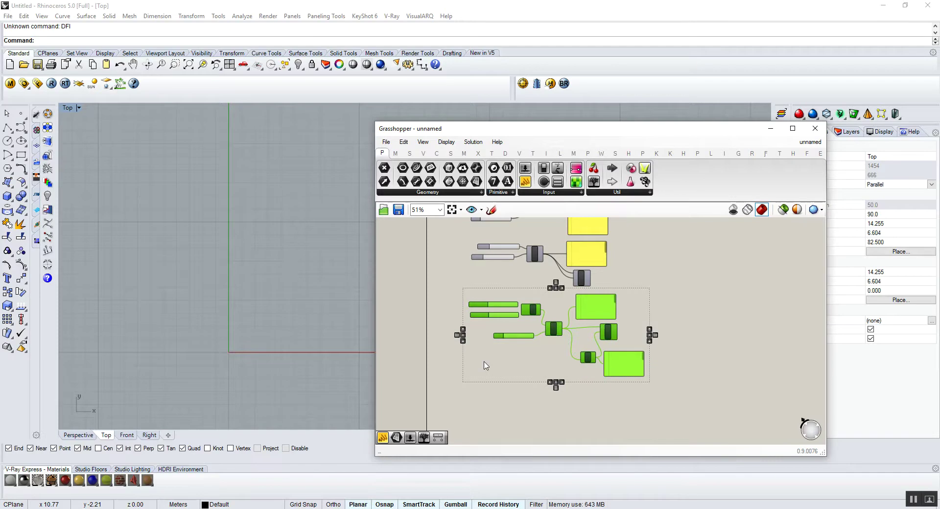
pyautogui.keyDown('alt'); pyautogui.moveTo(548, 335); pyautogui.dragTo(550, 362); pyautogui.keyUp('alt')
pyautogui.click(538, 386)
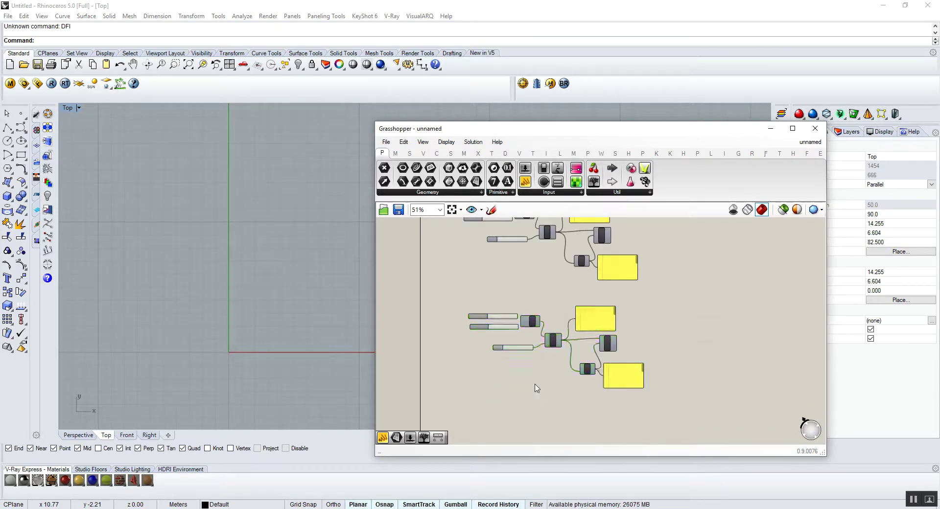
# - Delete both output panels from the copied definition and move its Construct Point farther away from Range
pyautogui.scroll(5, 533, 388)
pyautogui.scroll(-2, 523, 298)
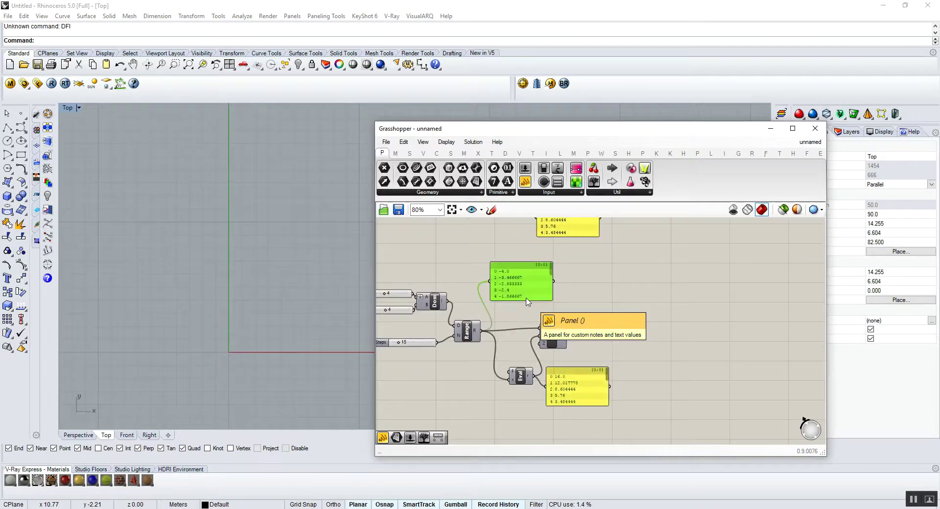
pyautogui.press('Delete')
pyautogui.press('Delete')
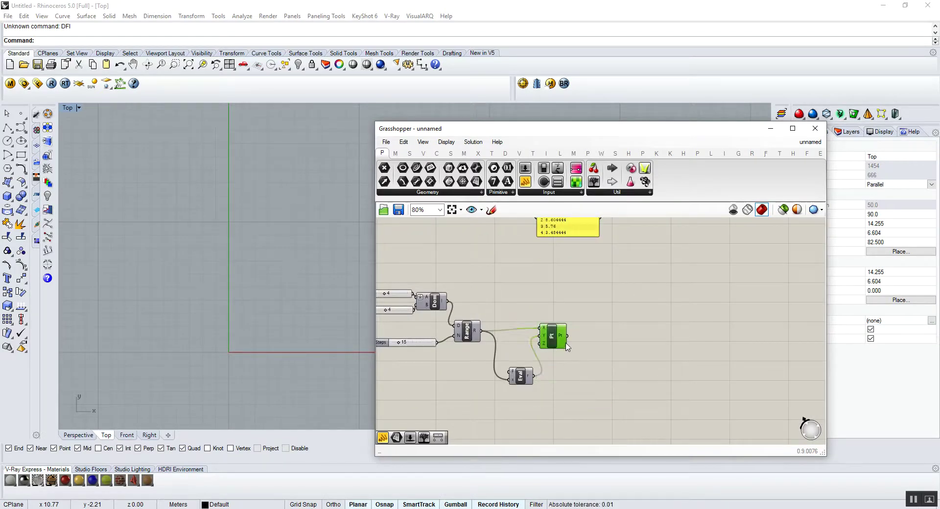
pyautogui.moveTo(552, 336); pyautogui.dragTo(632, 342)
# - Duplicate Evaluate with its Range connection above the original and arrange both between Range and Construct Point
pyautogui.click(523, 377)
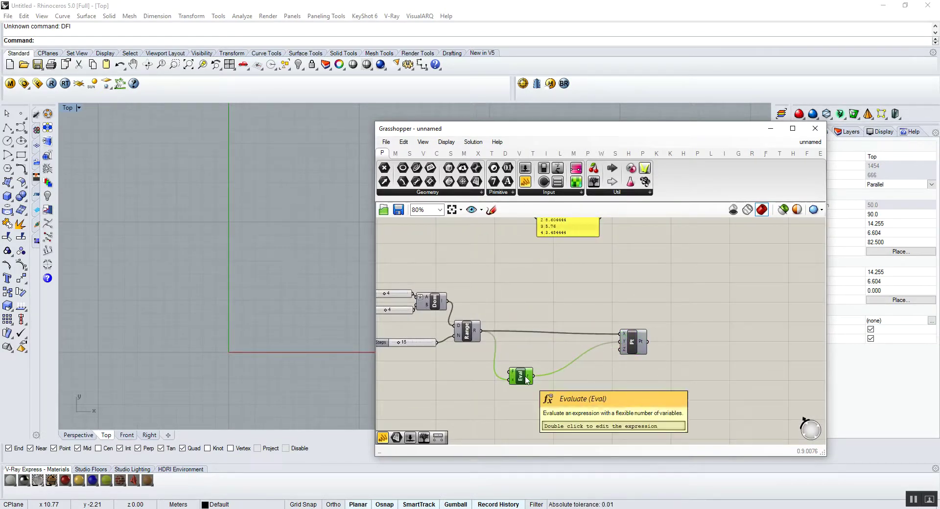
pyautogui.keyDown('alt'); pyautogui.moveTo(525, 378); pyautogui.dragTo(540, 301); pyautogui.keyUp('alt')
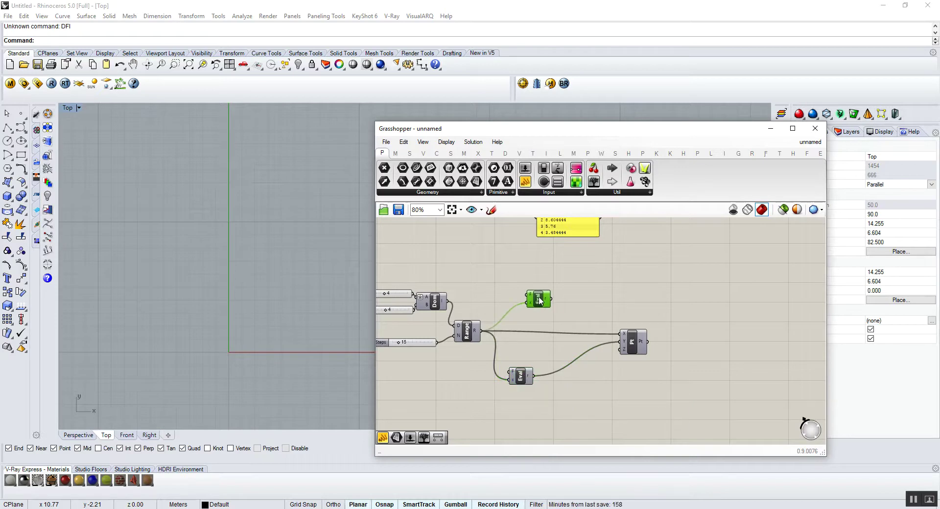
pyautogui.scroll(1, 538, 336)
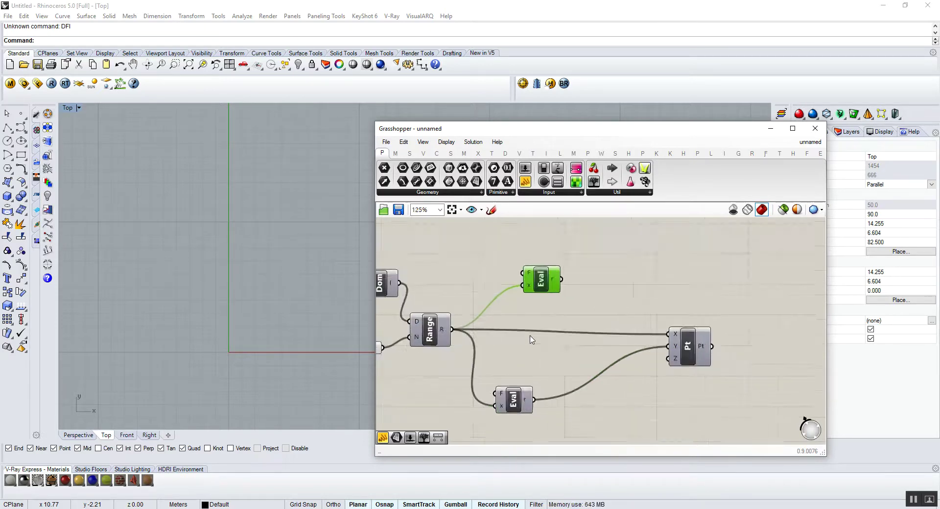
pyautogui.moveTo(447, 335); pyautogui.dragTo(452, 333)
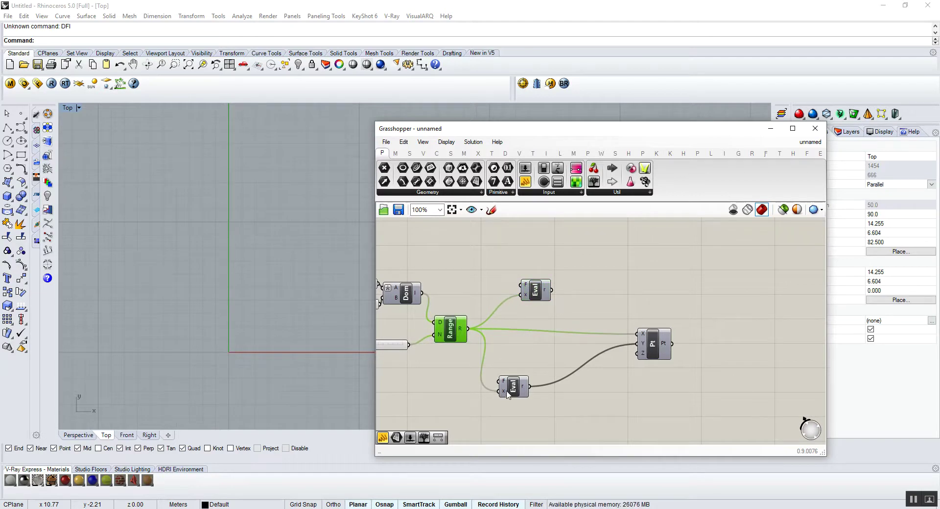
pyautogui.moveTo(506, 392); pyautogui.dragTo(527, 379)
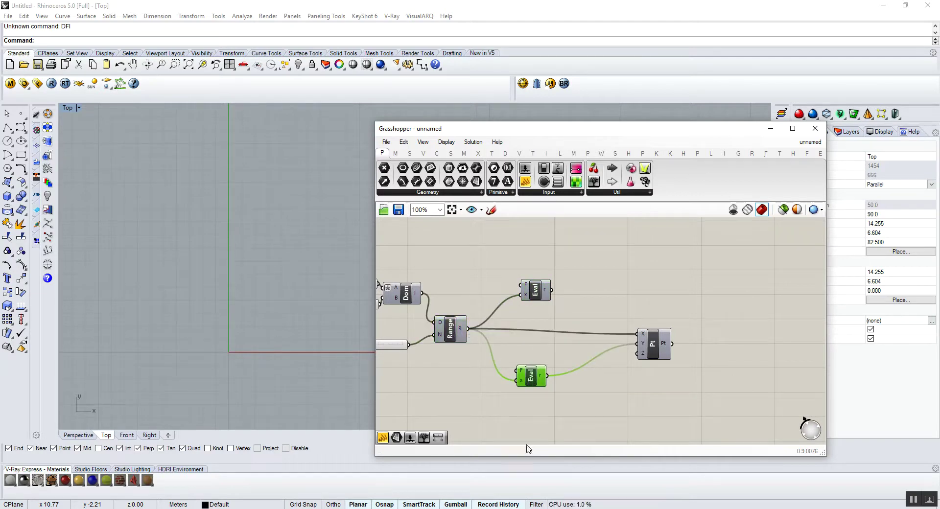
pyautogui.moveTo(530, 290); pyautogui.dragTo(548, 291)
# - Add two panels beside the Evaluate components, SIN(X) for the upper one and COS(X) for the lower one
pyautogui.moveTo(525, 183); pyautogui.dragTo(493, 244)
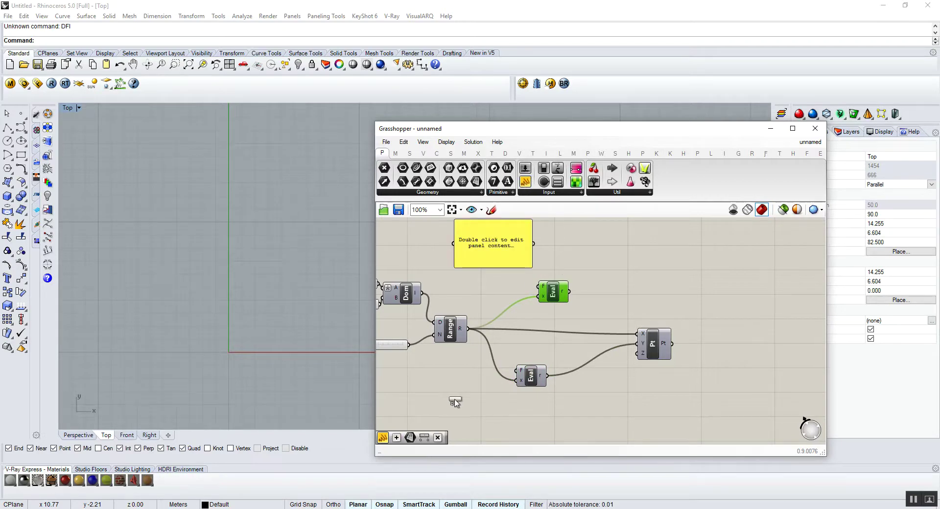
pyautogui.moveTo(454, 402); pyautogui.dragTo(455, 401)
pyautogui.doubleClick(488, 240)
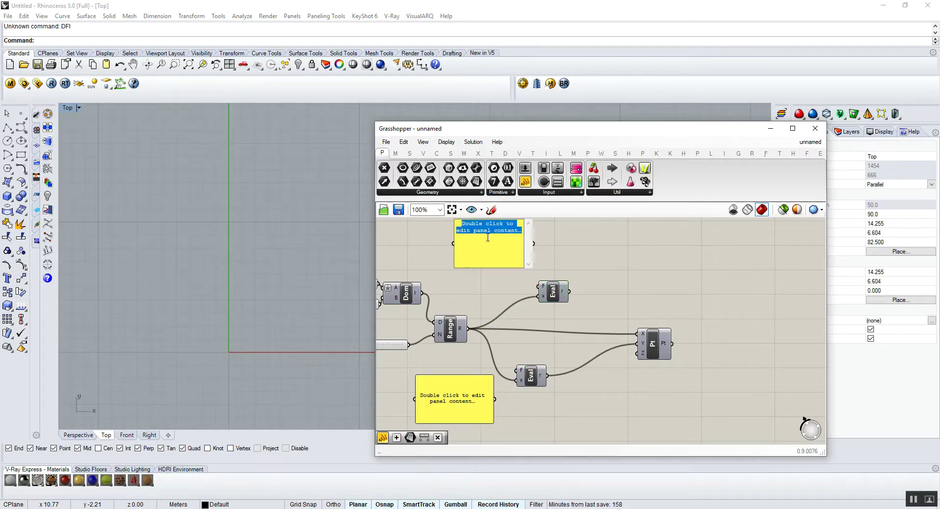
pyautogui.write('s')
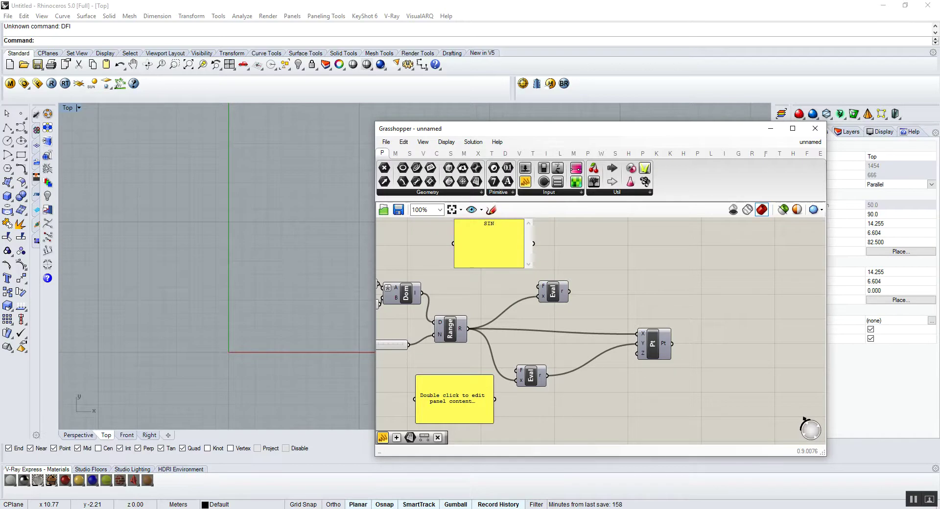
pyautogui.write('IN(X)')
pyautogui.click(588, 266)
pyautogui.doubleClick(441, 400)
pyautogui.write('c')
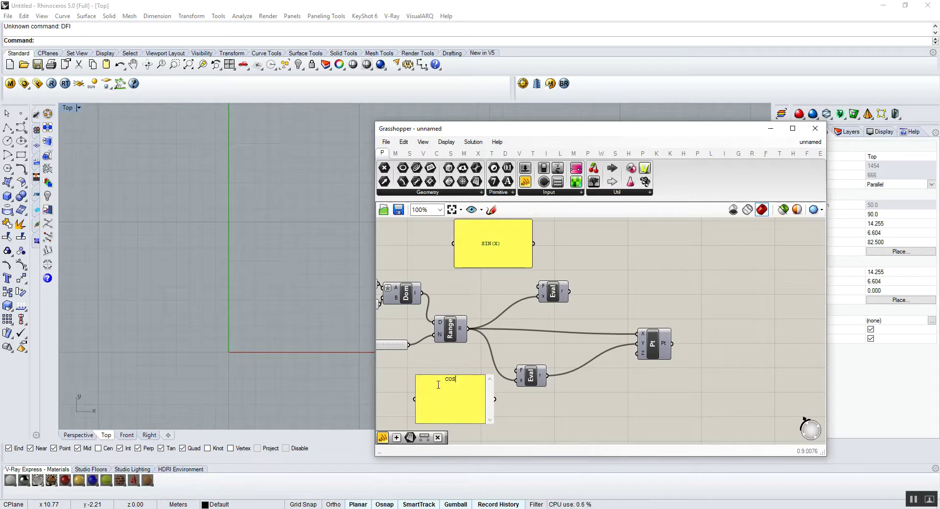
pyautogui.write('OS (X)')
pyautogui.click(504, 425)
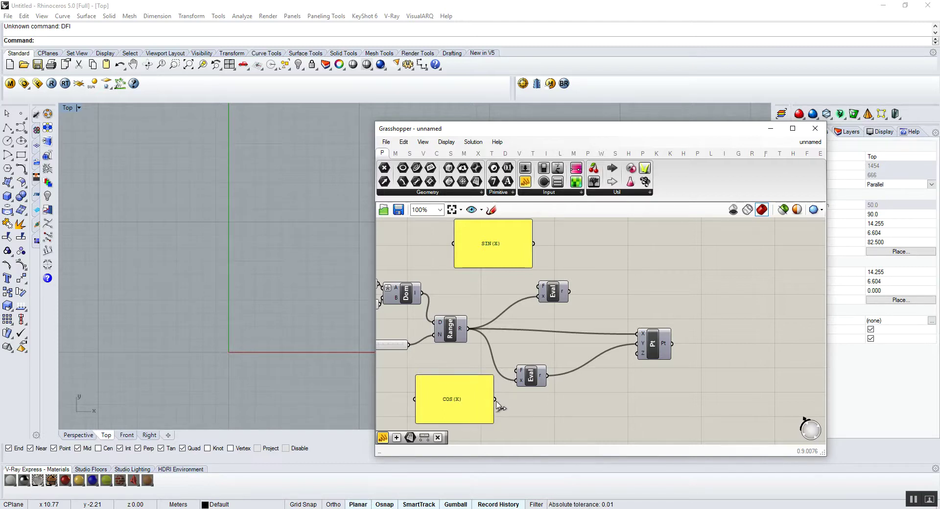
# - Connect each panel to its Evaluate's F input and the upper Evaluate's r output to Construct Point's X input
pyautogui.moveTo(495, 399); pyautogui.dragTo(518, 370)
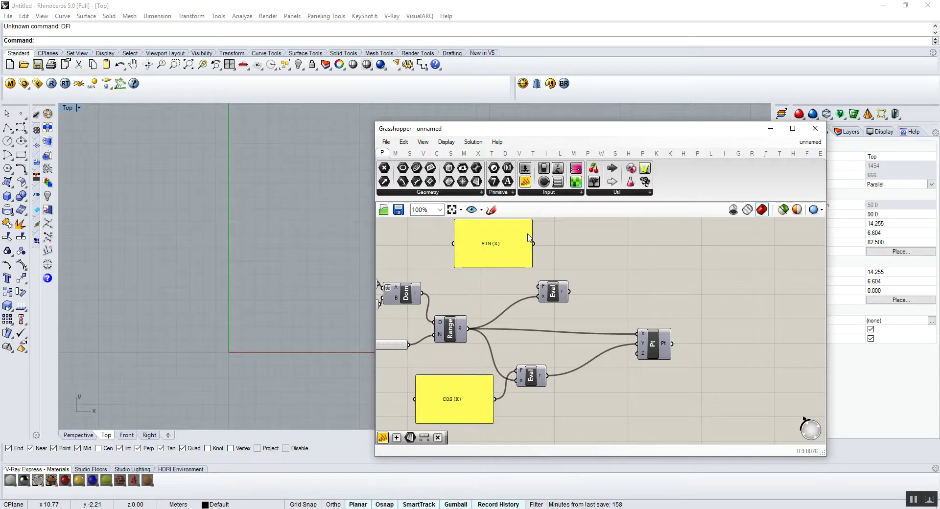
pyautogui.moveTo(533, 248); pyautogui.dragTo(639, 333)
pyautogui.moveTo(532, 379); pyautogui.dragTo(541, 372)
pyautogui.moveTo(643, 355); pyautogui.dragTo(647, 353)
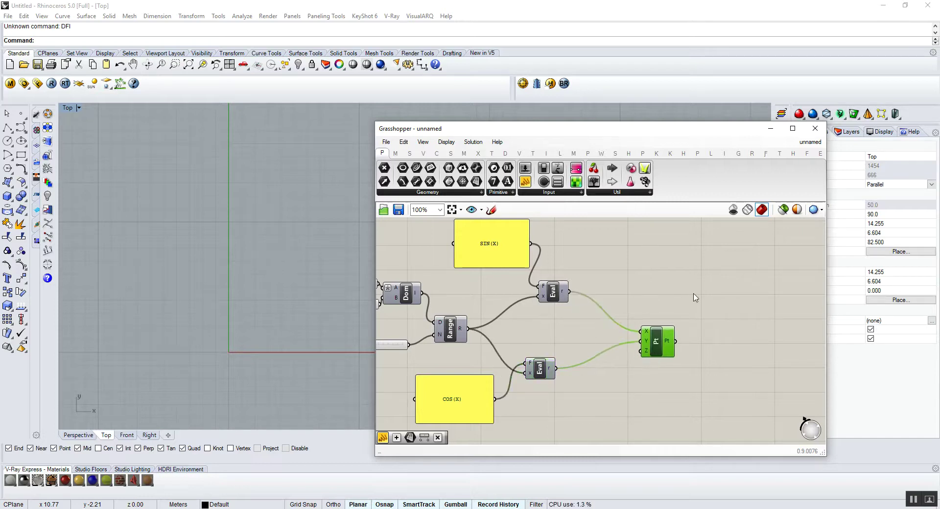
# - Turn on Construct Point's preview and show the resulting points in the Perspective viewport
pyautogui.rightClick(660, 339)
pyautogui.click(700, 357)
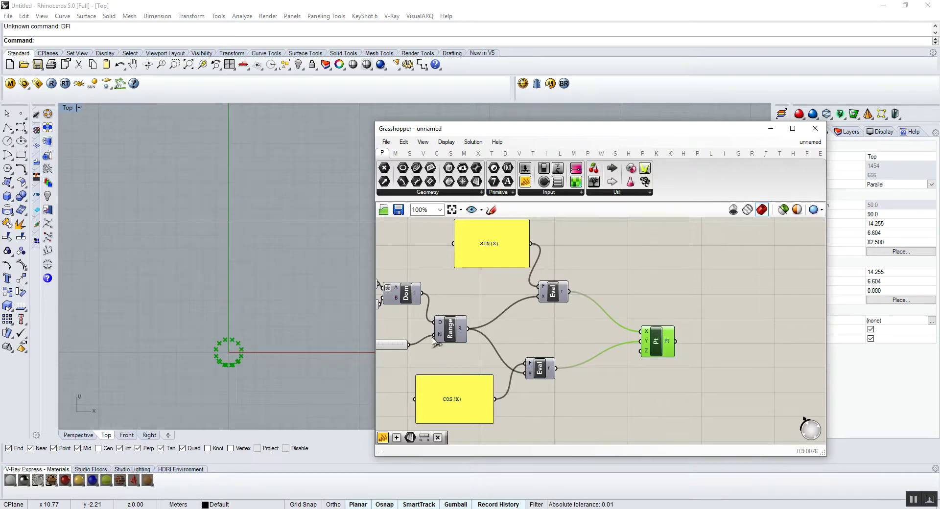
pyautogui.click(86, 435)
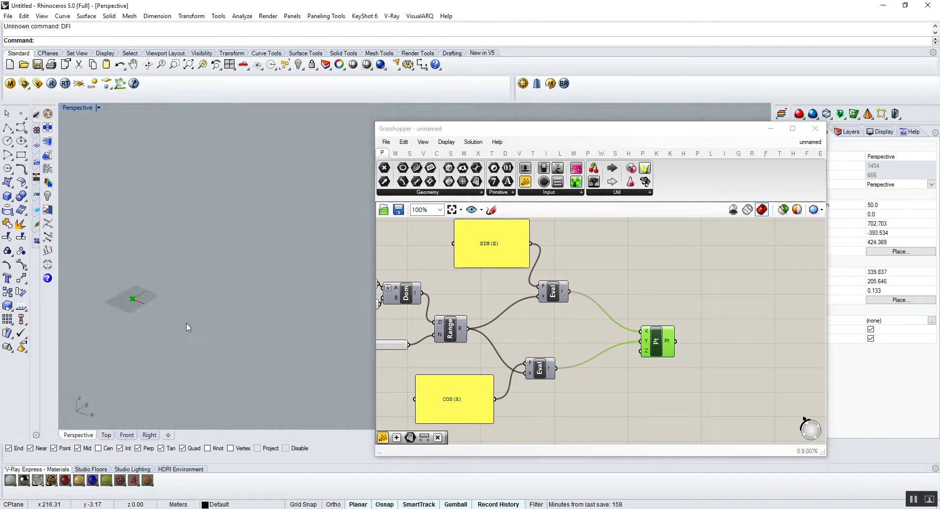
pyautogui.scroll(10, 146, 313)
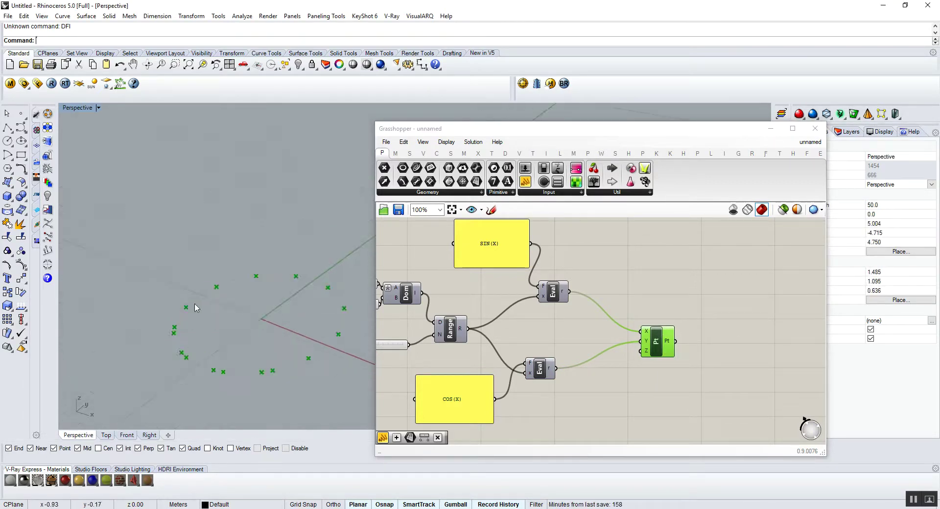
pyautogui.moveTo(203, 316); pyautogui.dragTo(186, 351, button='right')
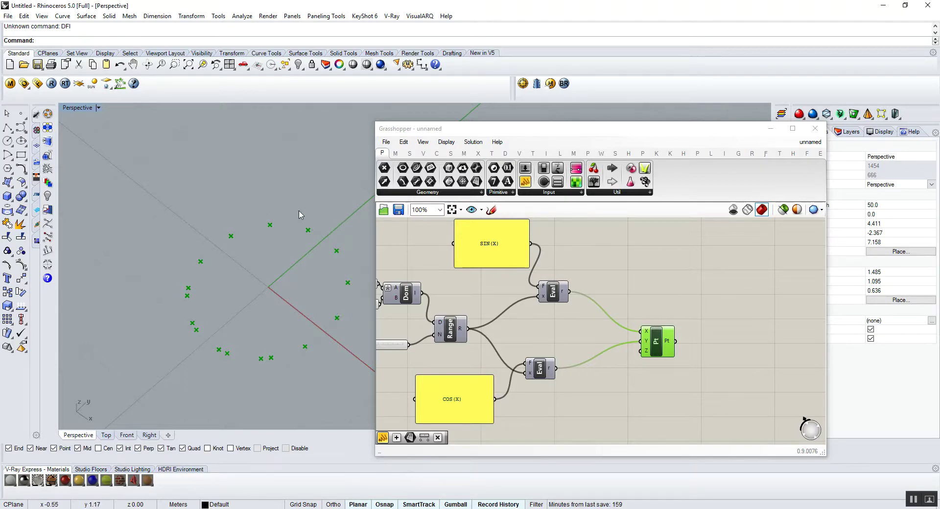
# - Reposition both expression panels and change the SIN(X) panel's content to X*COS(X)
pyautogui.moveTo(490, 256); pyautogui.dragTo(487, 261)
pyautogui.moveTo(461, 385); pyautogui.dragTo(459, 369)
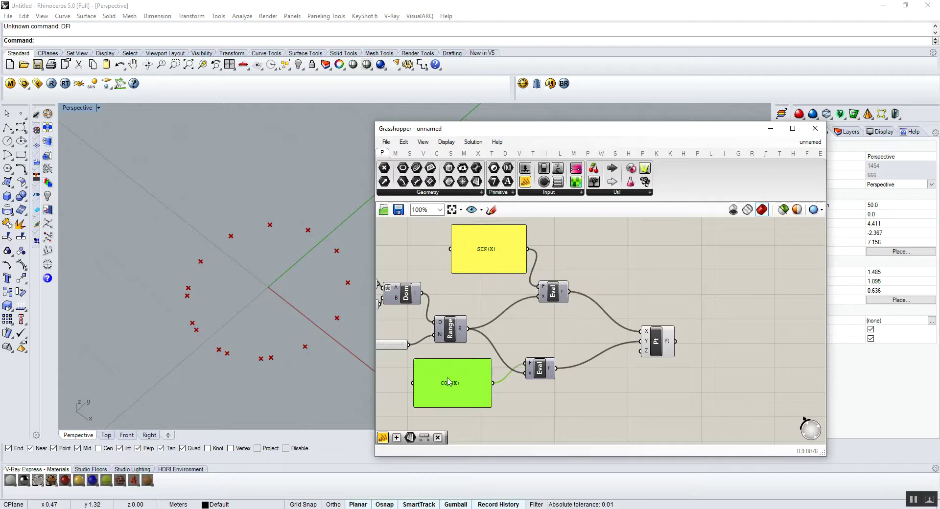
pyautogui.moveTo(561, 300)
pyautogui.click(482, 263)
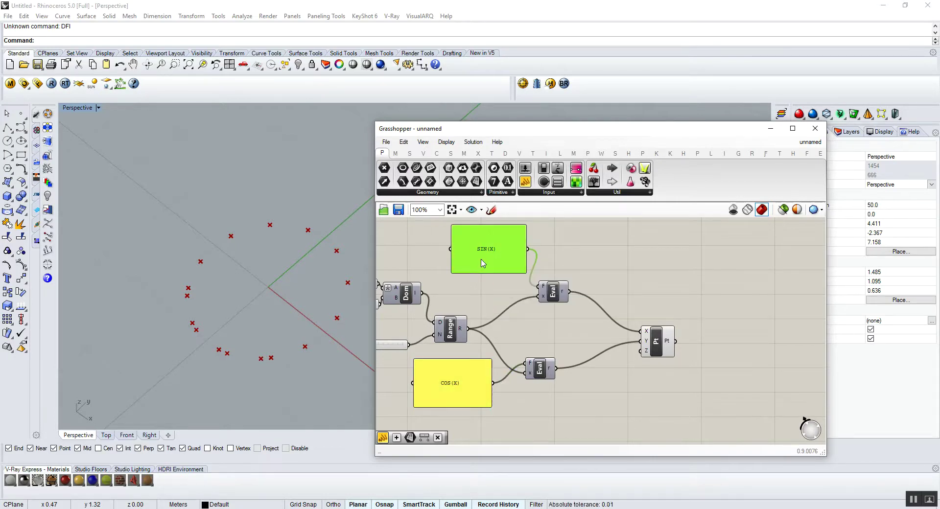
pyautogui.doubleClick(482, 263)
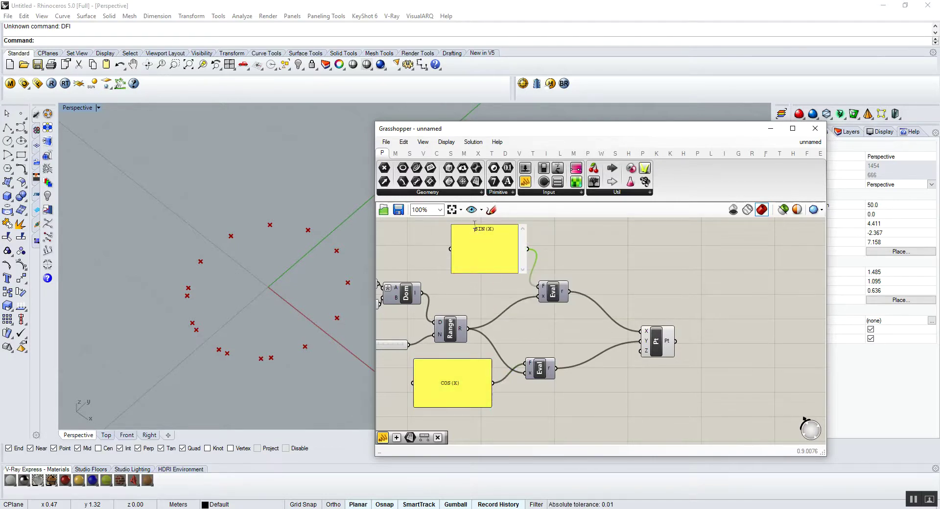
pyautogui.write('X*')
pyautogui.moveTo(478, 228); pyautogui.dragTo(481, 229)
pyautogui.write('COS')
pyautogui.click(483, 301)
# - Change the COS(X) panel's content to X*SIN(X) and check the points in the Top and Perspective viewports
pyautogui.doubleClick(450, 387)
pyautogui.click(437, 363)
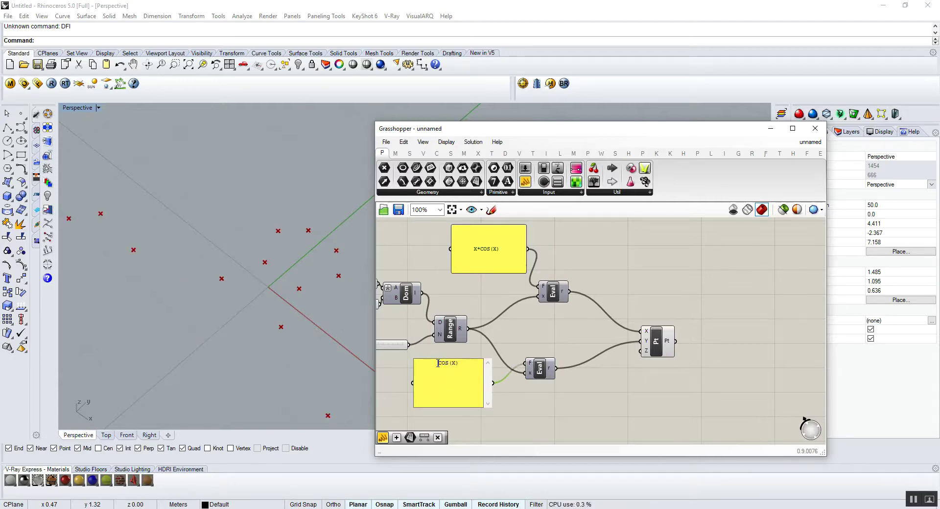
pyautogui.write('X*SIN')
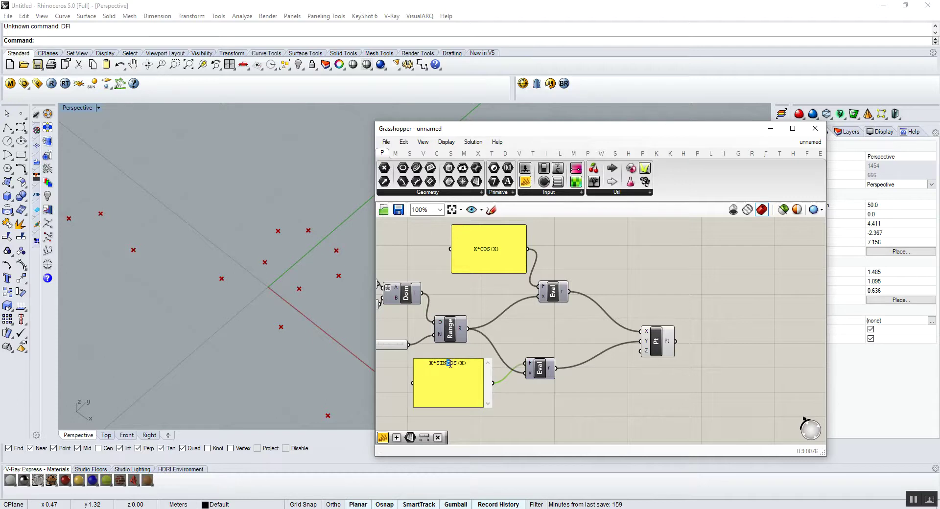
pyautogui.press('BackSpace')
pyautogui.click(498, 407)
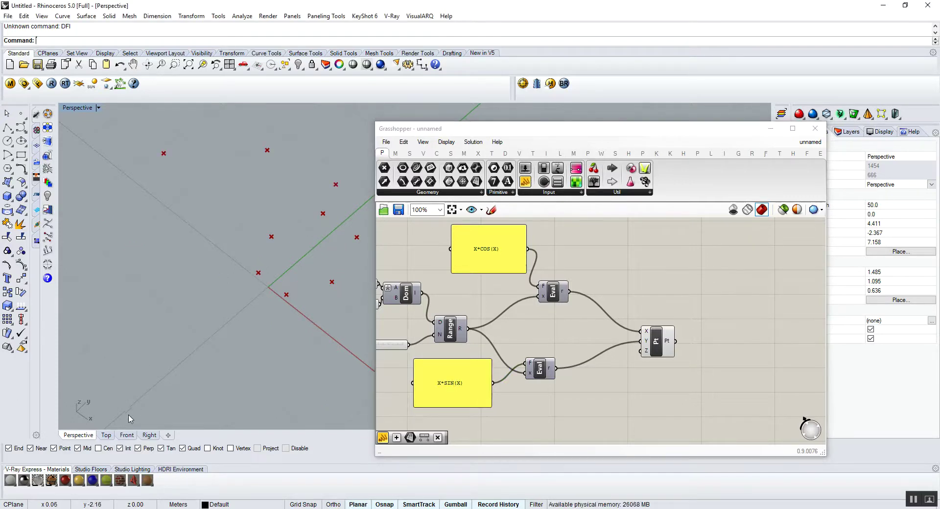
pyautogui.click(106, 435)
pyautogui.scroll(-2, 160, 380)
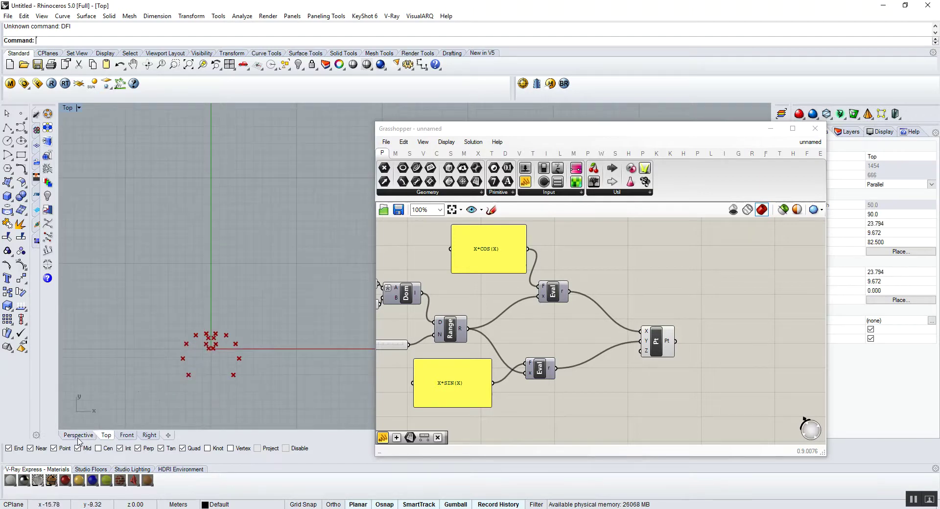
pyautogui.click(78, 435)
pyautogui.moveTo(277, 362); pyautogui.dragTo(237, 376, button='right')
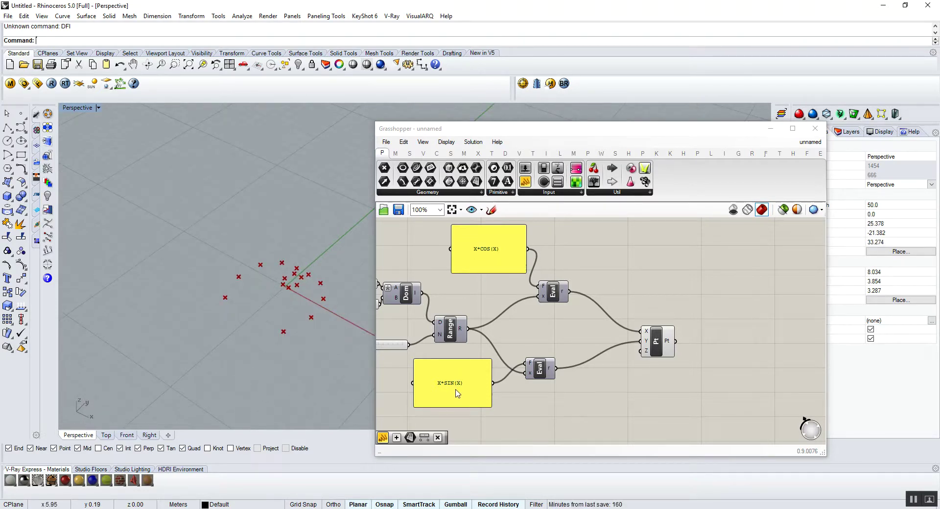
# - Tidy the lower Evaluate and Construct Point positions and connect Range's R output to Construct Point's Z input
pyautogui.moveTo(547, 369); pyautogui.dragTo(549, 346)
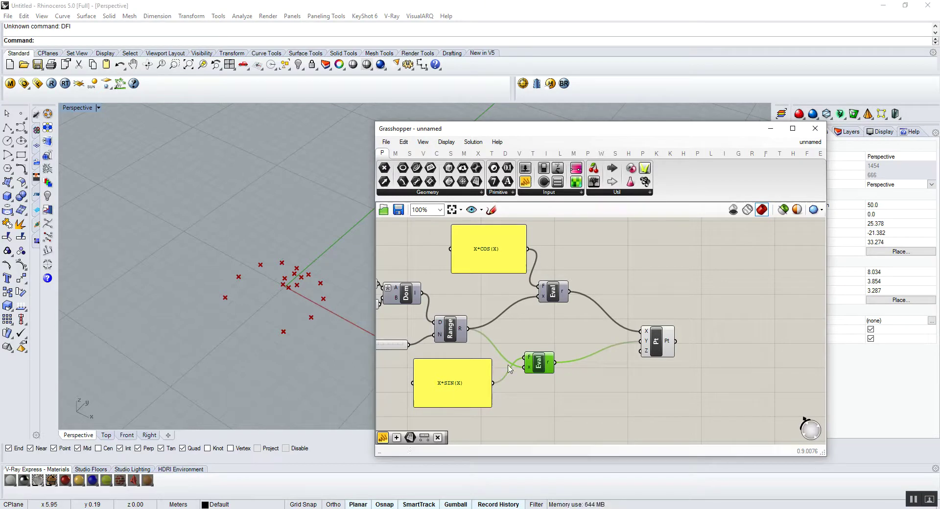
pyautogui.moveTo(658, 342); pyautogui.dragTo(650, 333)
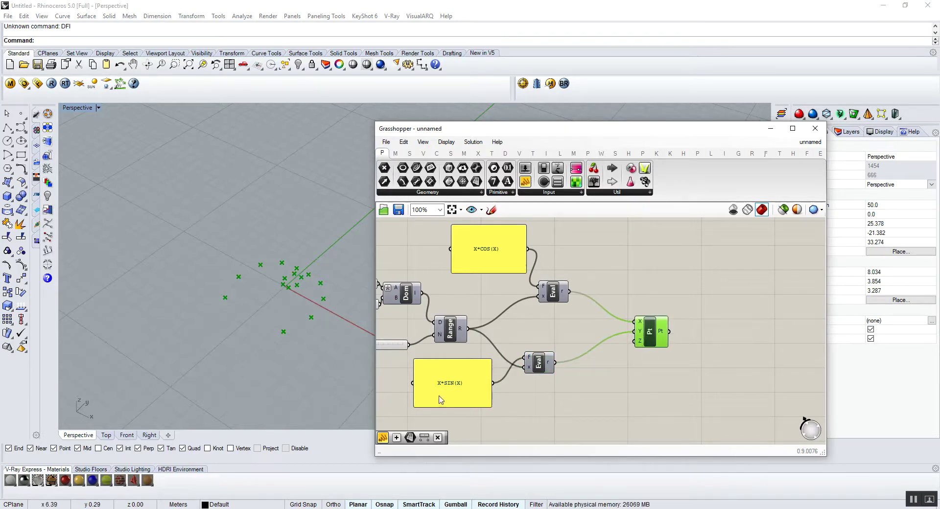
pyautogui.moveTo(467, 328); pyautogui.dragTo(628, 347)
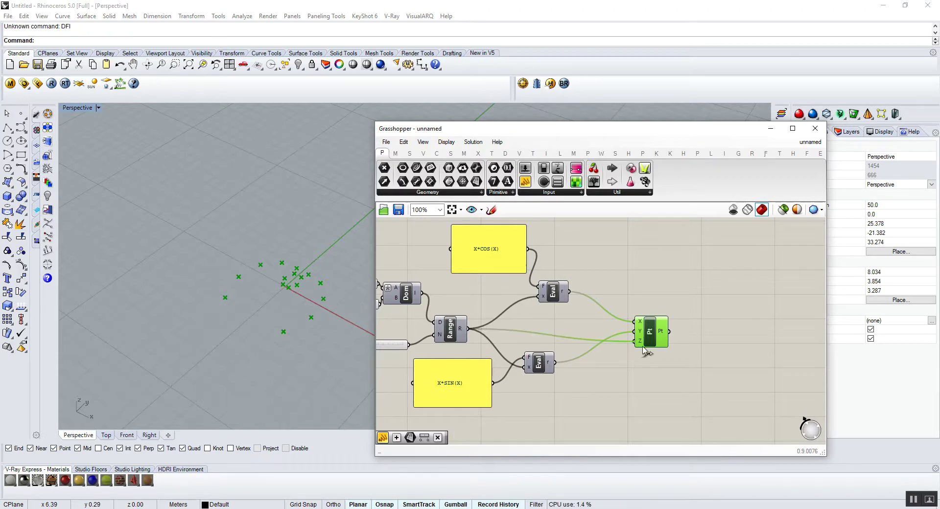
pyautogui.moveTo(294, 333); pyautogui.dragTo(186, 292, button='right')
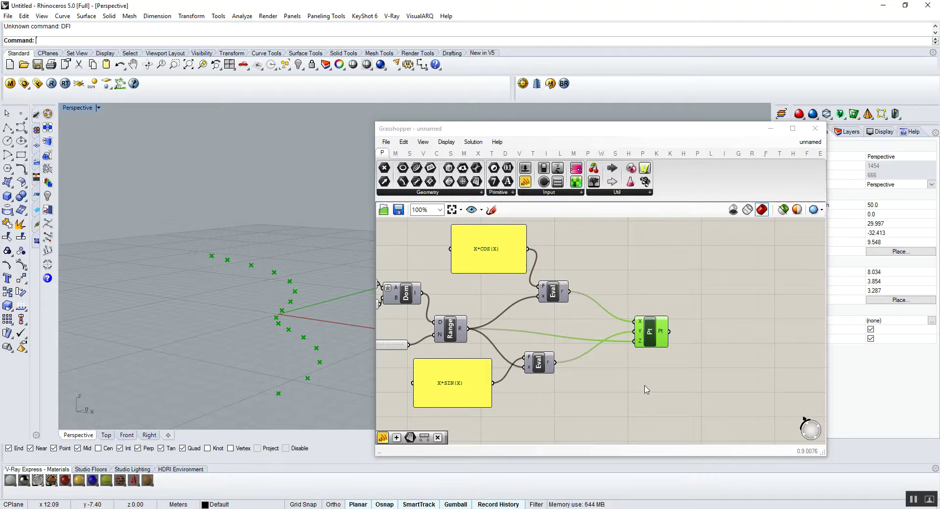
pyautogui.scroll(-2, 646, 389)
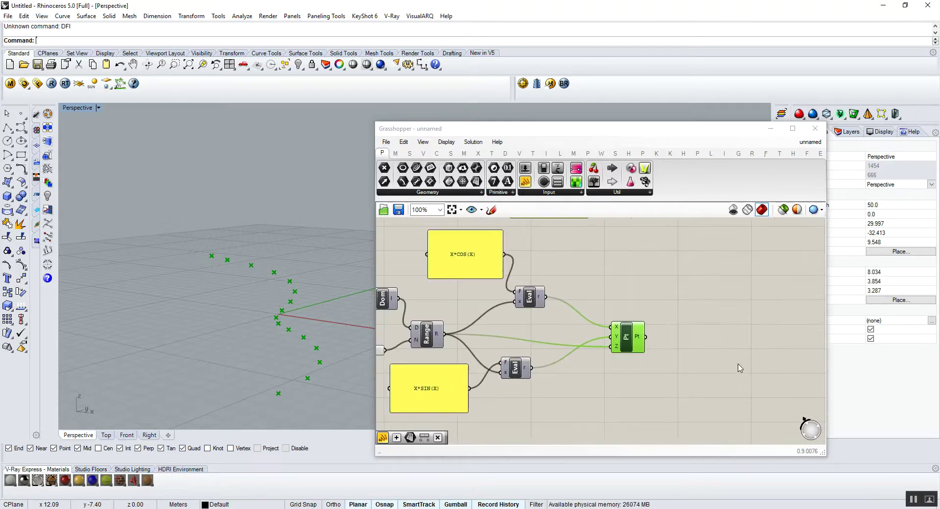
# - Add an Interpolate component beside Construct Point, connect the Pt output to its V input, and inspect the spiral curve in the Perspective viewport
pyautogui.scroll(3, 741, 370)
pyautogui.click(436, 153)
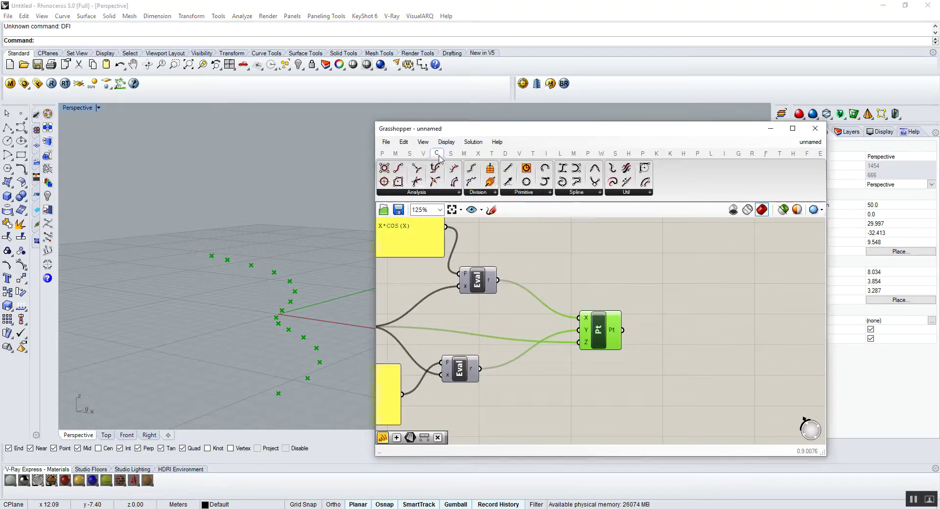
pyautogui.moveTo(575, 182); pyautogui.dragTo(719, 387)
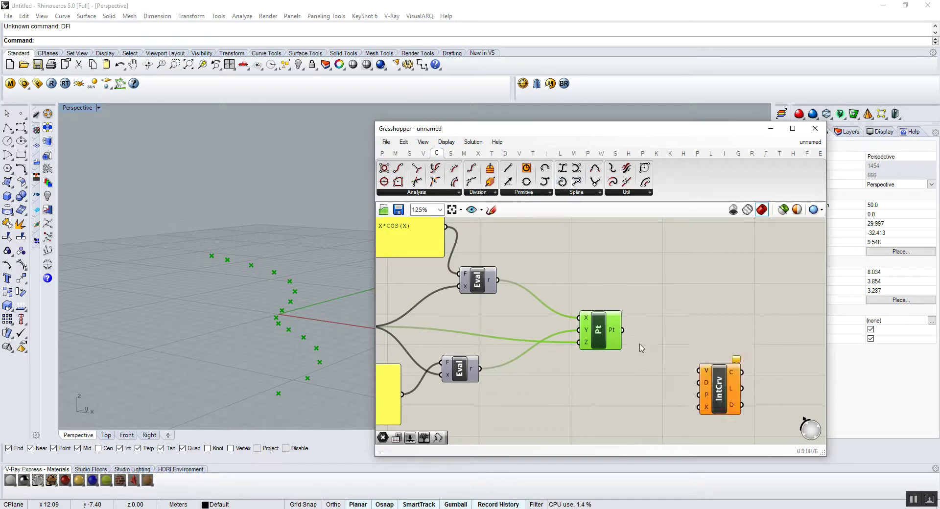
pyautogui.moveTo(622, 330); pyautogui.dragTo(704, 373)
pyautogui.moveTo(717, 387); pyautogui.dragTo(702, 359)
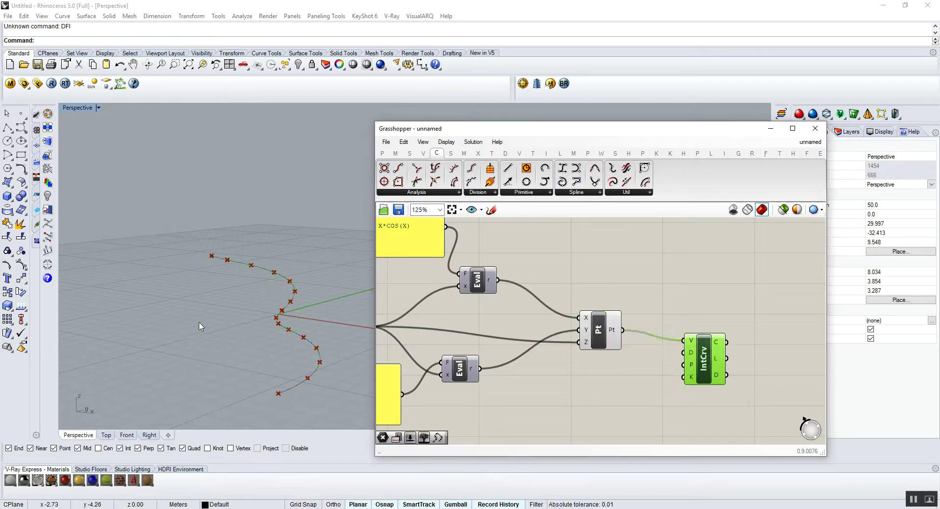
pyautogui.moveTo(258, 343); pyautogui.dragTo(290, 329, button='right')
# - Turn off the preview of all the components in the spiral definition
pyautogui.scroll(-5, 631, 306)
pyautogui.moveTo(705, 279); pyautogui.dragTo(463, 357)
pyautogui.scroll(2, 719, 300)
pyautogui.rightClick(607, 289)
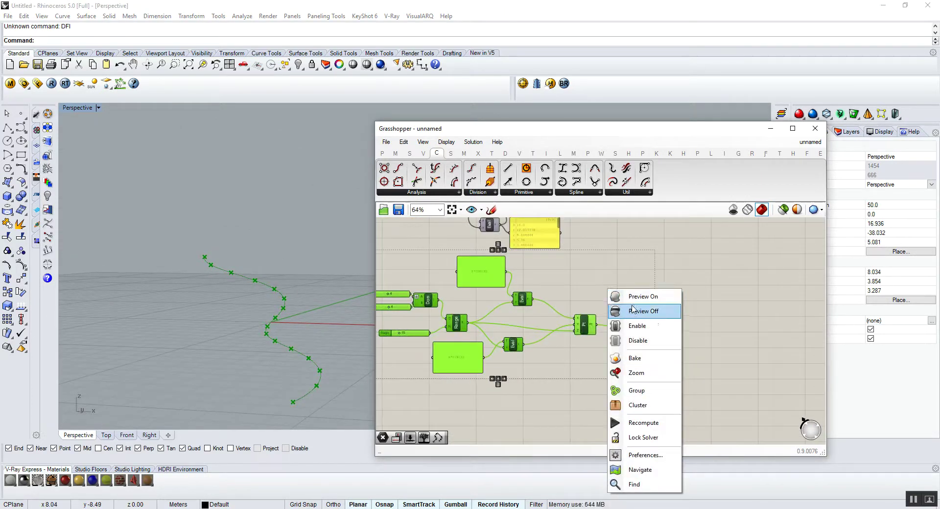
pyautogui.click(634, 310)
# - Add an Evaluate component on the empty canvas below the spiral definition
pyautogui.scroll(-2, 658, 301)
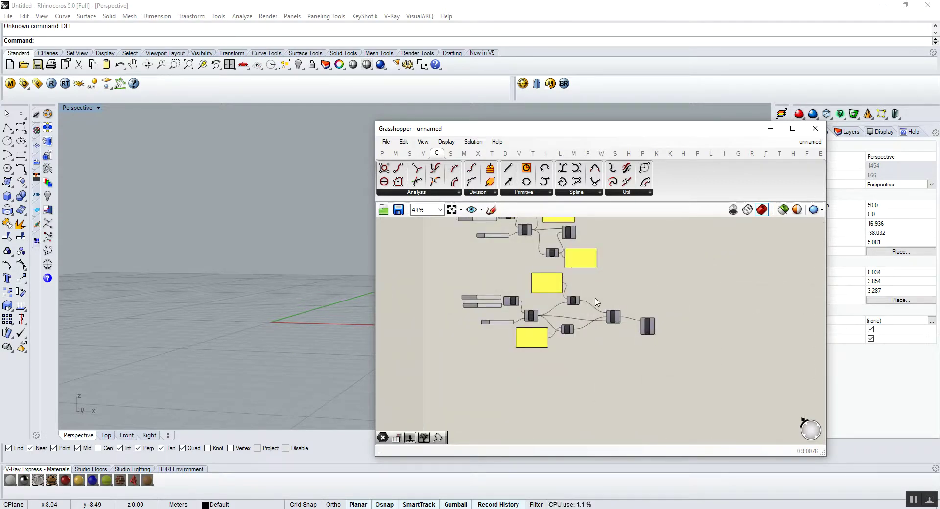
pyautogui.scroll(4, 595, 368)
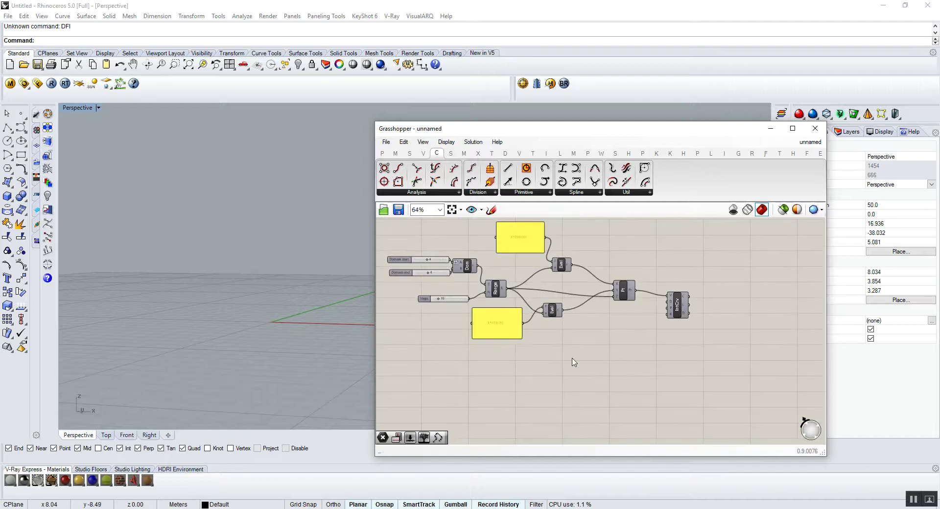
pyautogui.click(410, 153)
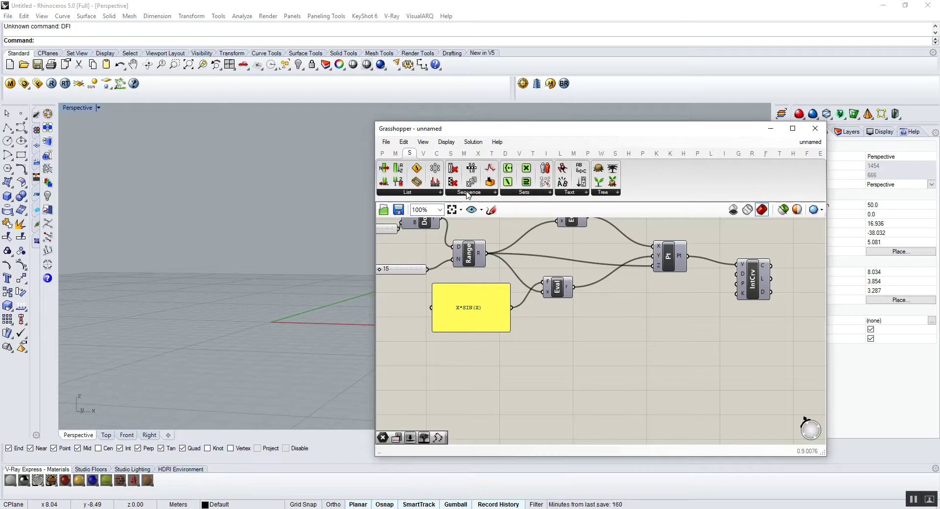
pyautogui.click(395, 153)
pyautogui.moveTo(547, 182); pyautogui.dragTo(555, 399)
pyautogui.scroll(-2, 566, 323)
pyautogui.scroll(3, 507, 443)
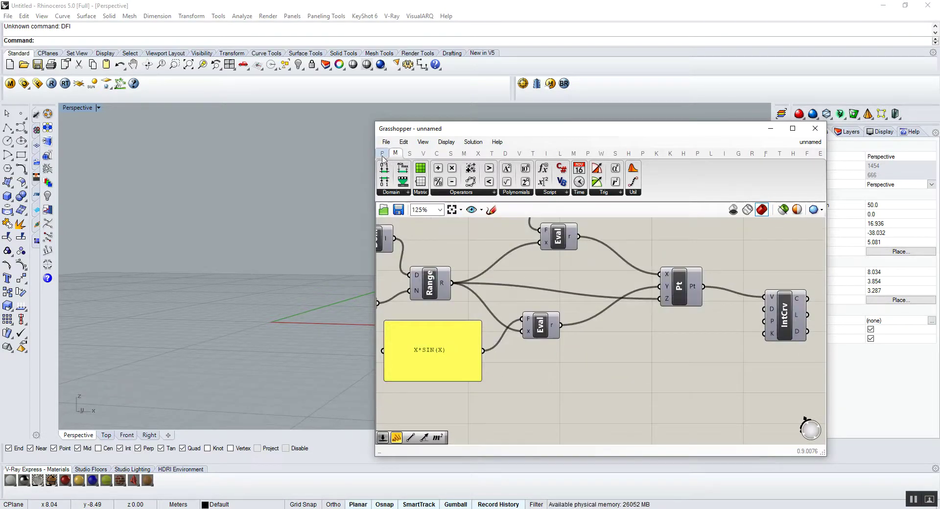
# - Add a panel beside the X*SIN(X) Evaluate and connect the Evaluate's r output to it
pyautogui.click(382, 153)
pyautogui.moveTo(525, 184); pyautogui.dragTo(624, 359)
pyautogui.scroll(3, 604, 355)
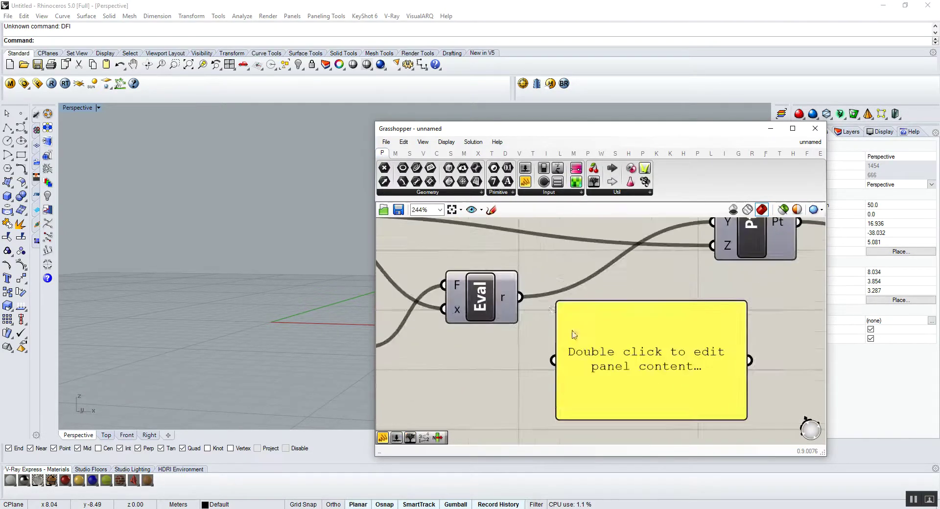
pyautogui.moveTo(520, 298); pyautogui.dragTo(544, 357)
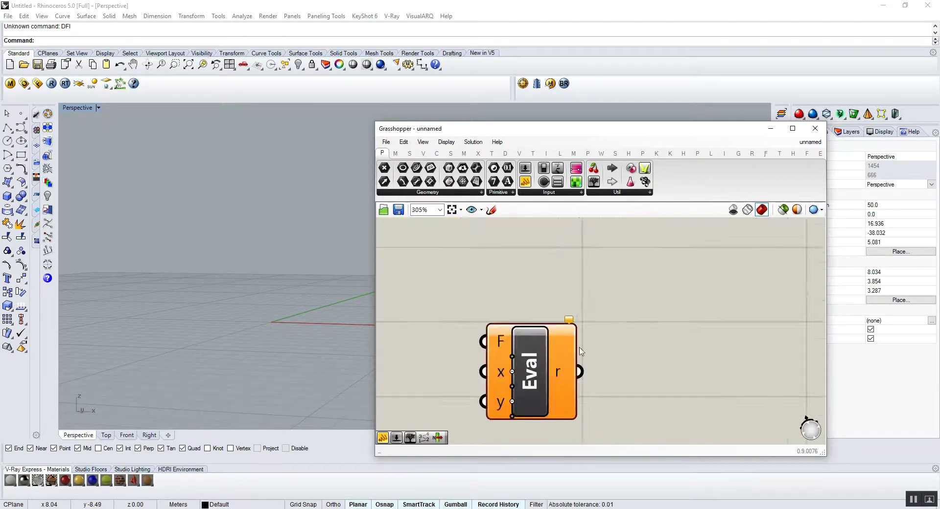
# - Remove the y input from the new Evaluate component and look through the available math operators
pyautogui.click(512, 400)
pyautogui.scroll(-3, 477, 383)
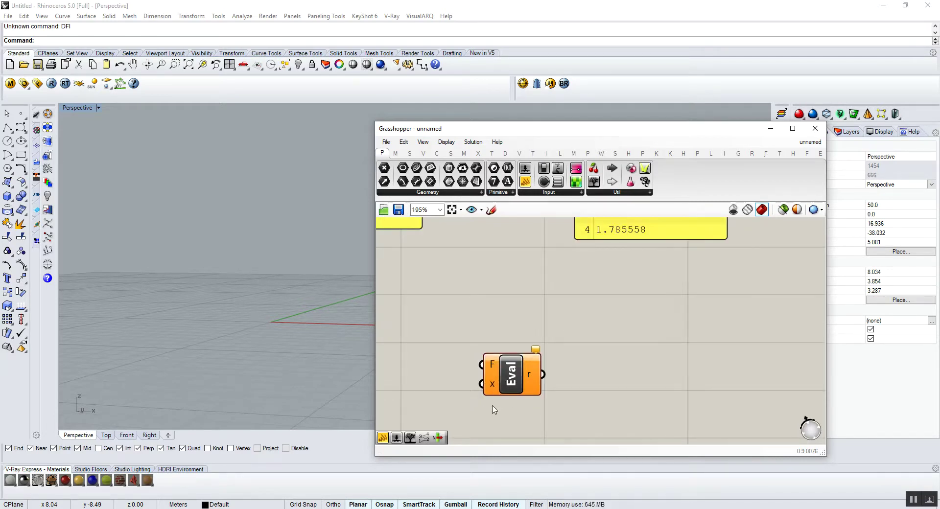
pyautogui.click(396, 153)
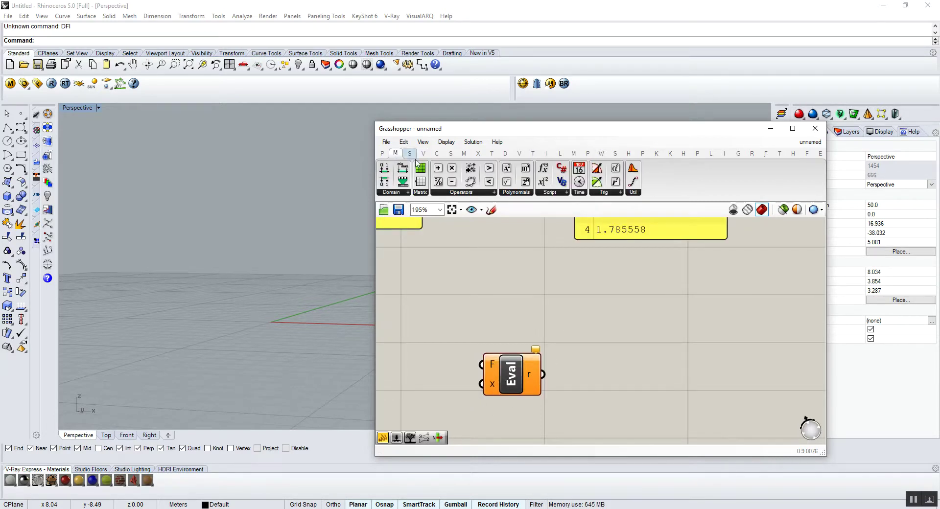
pyautogui.click(457, 193)
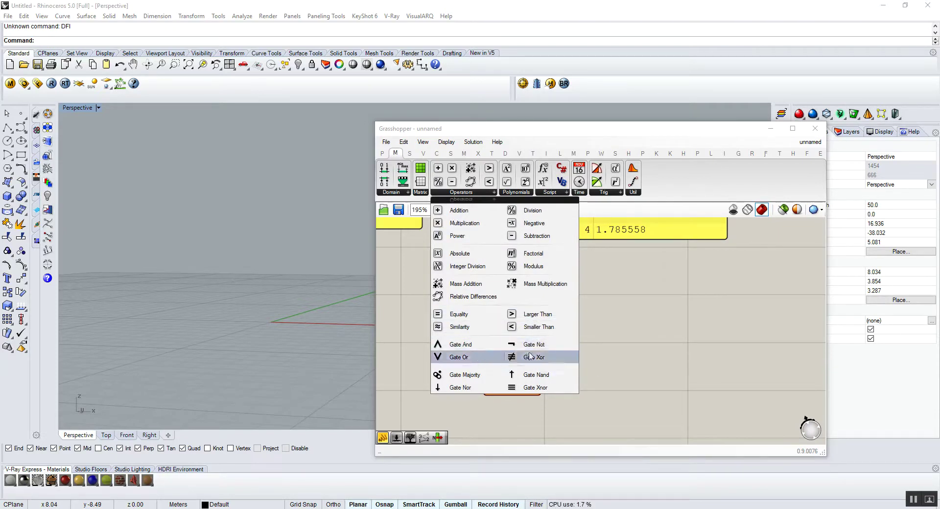
pyautogui.scroll(-1, 609, 332)
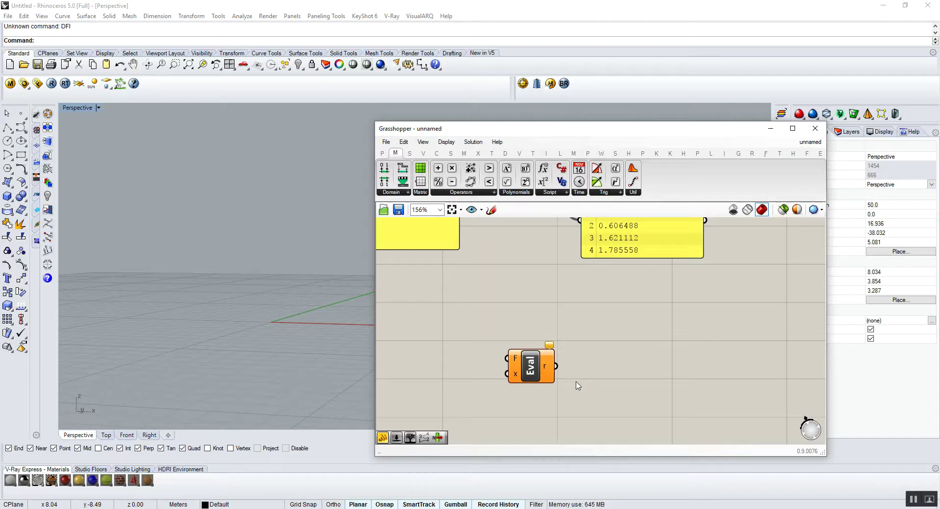
# - Reposition the new Evaluate component, add a number slider next to it and connect the slider to its x input
pyautogui.moveTo(538, 370); pyautogui.dragTo(555, 362)
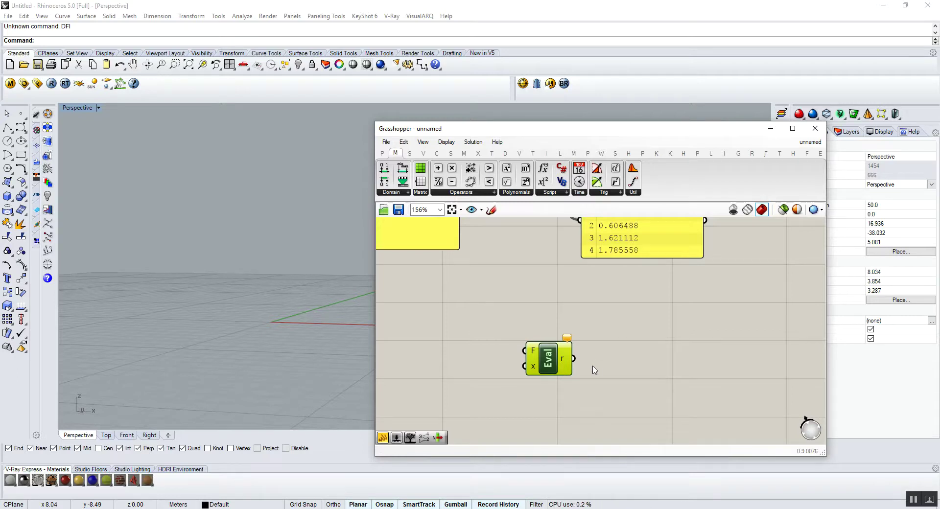
pyautogui.scroll(-1, 594, 370)
pyautogui.click(514, 402)
pyautogui.scroll(1, 516, 361)
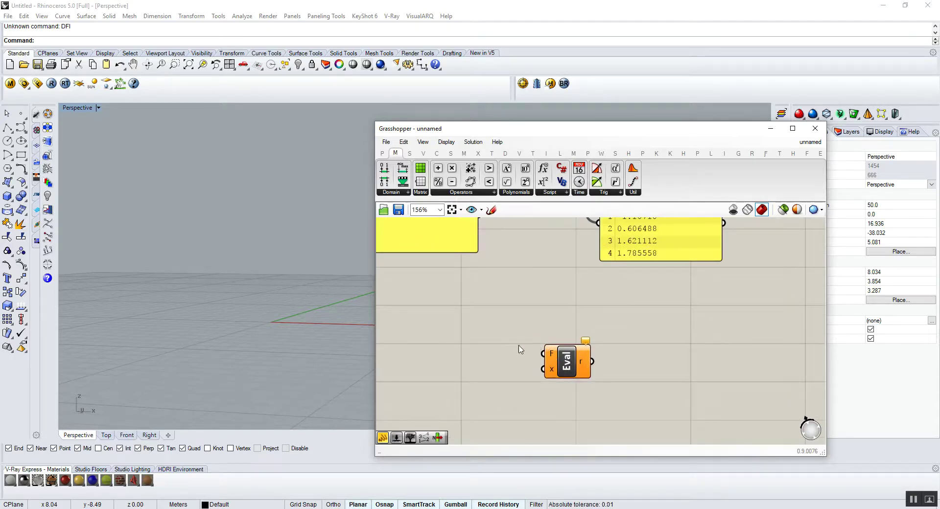
pyautogui.doubleClick(457, 400)
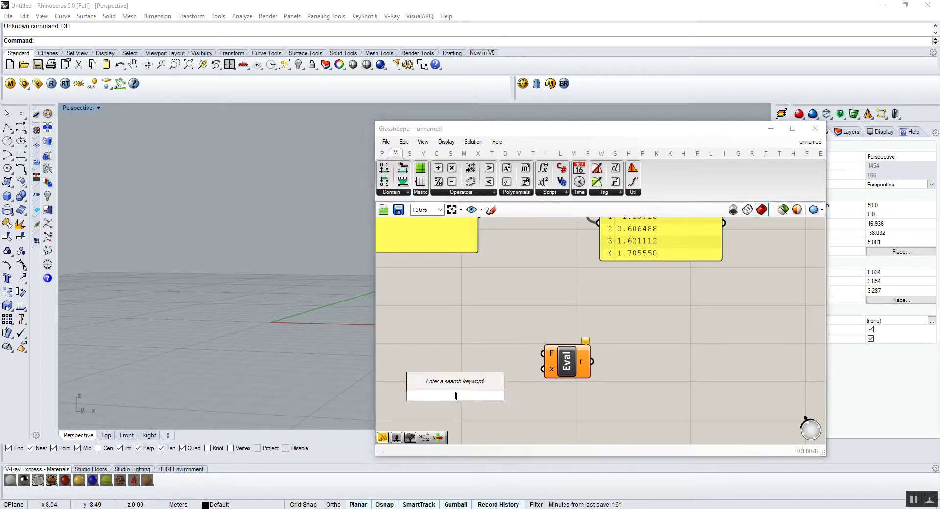
pyautogui.write('slider')
pyautogui.press('Return')
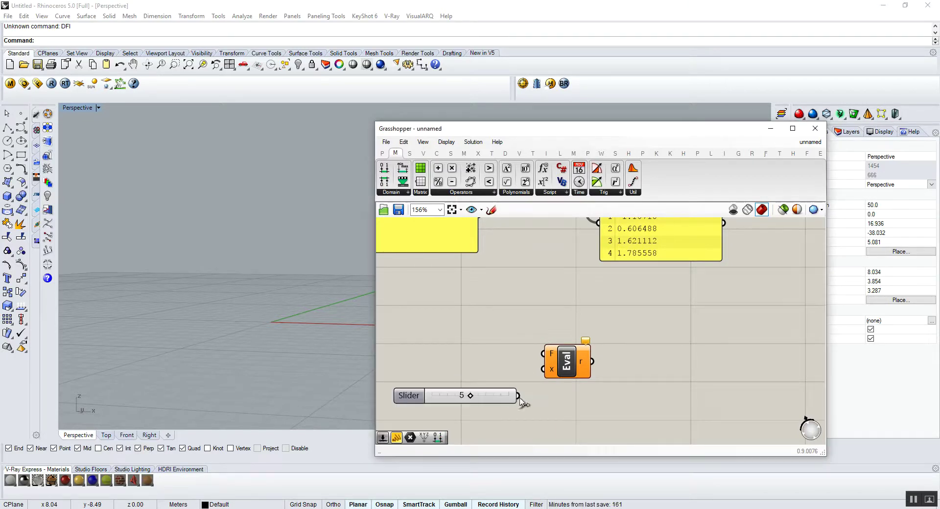
pyautogui.moveTo(518, 395); pyautogui.dragTo(543, 368)
# - Add a panel containing X>3 and connect it to the F input of the new Evaluate component
pyautogui.click(382, 153)
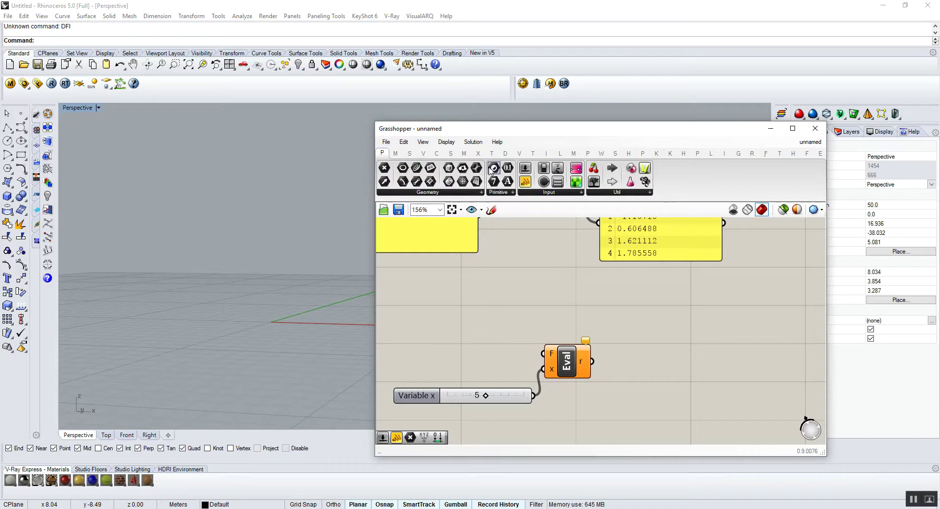
pyautogui.moveTo(524, 182); pyautogui.dragTo(452, 331)
pyautogui.doubleClick(438, 328)
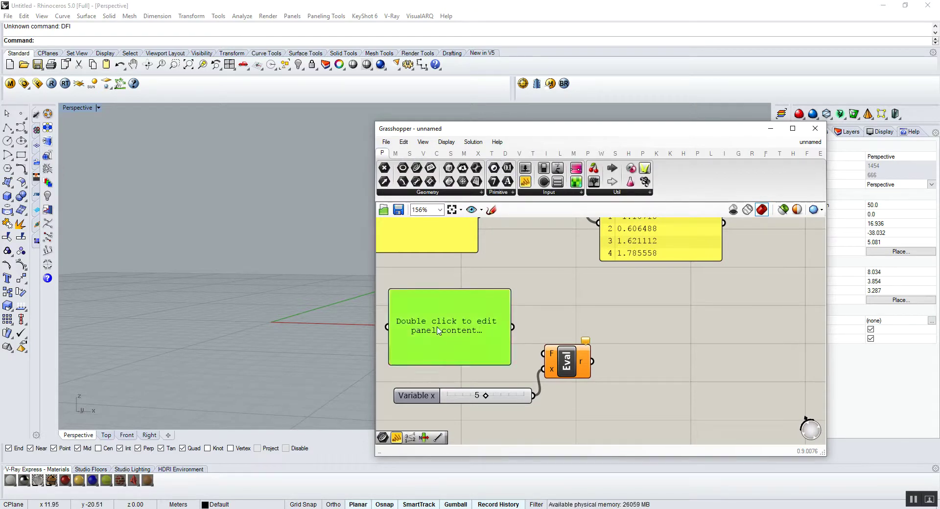
pyautogui.write('x')
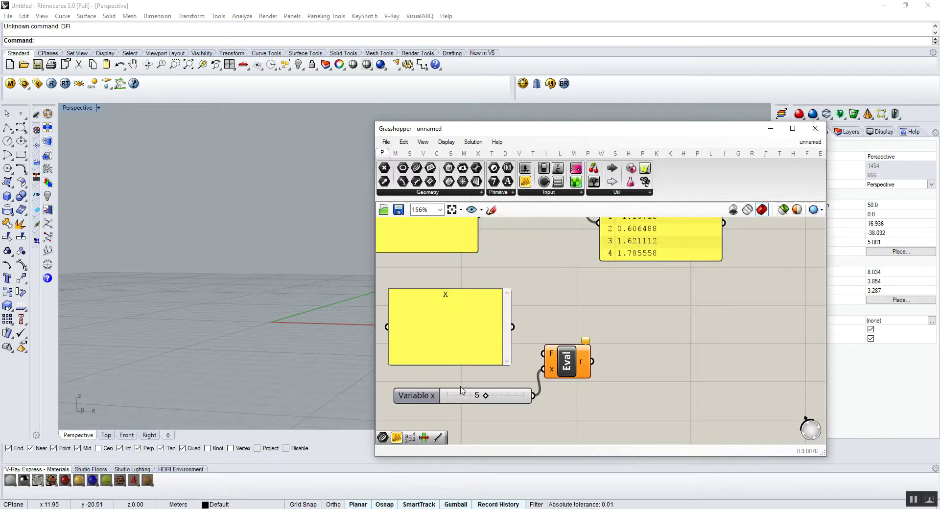
pyautogui.write('>3')
pyautogui.click(535, 334)
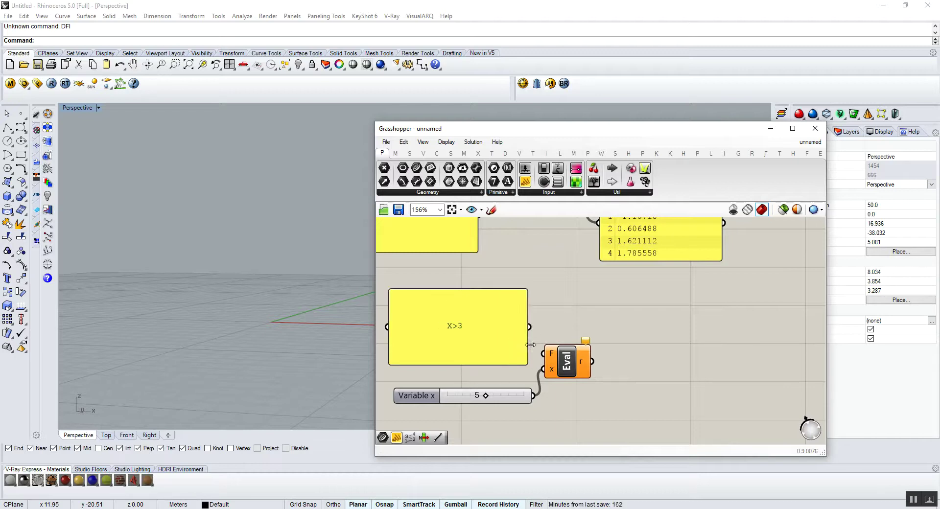
pyautogui.moveTo(521, 327); pyautogui.dragTo(543, 353)
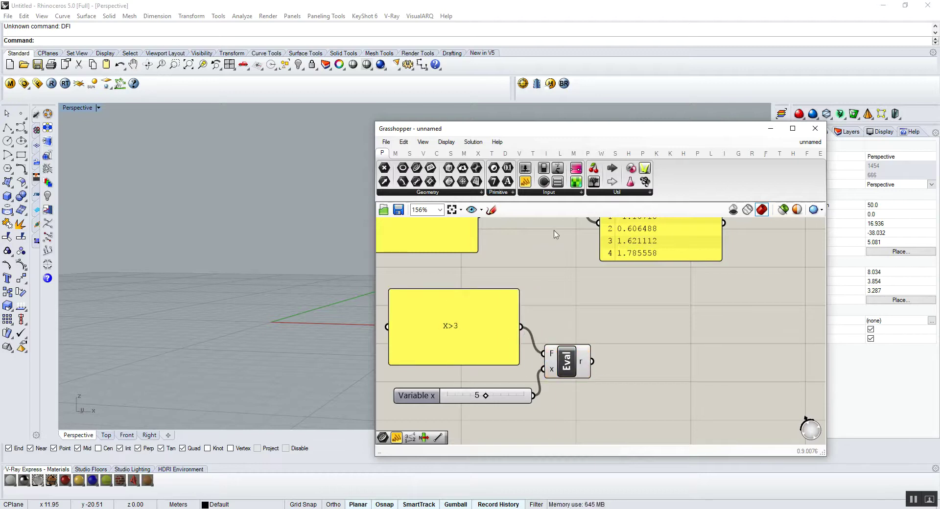
# - Add an output panel and connect the X>3 Evaluate's r output to it
pyautogui.moveTo(525, 182); pyautogui.dragTo(623, 374)
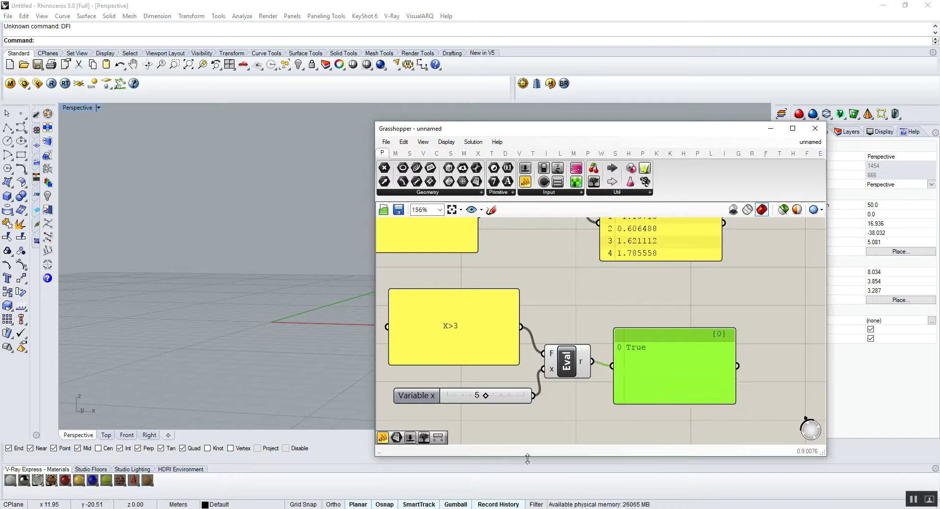
pyautogui.click(574, 413)
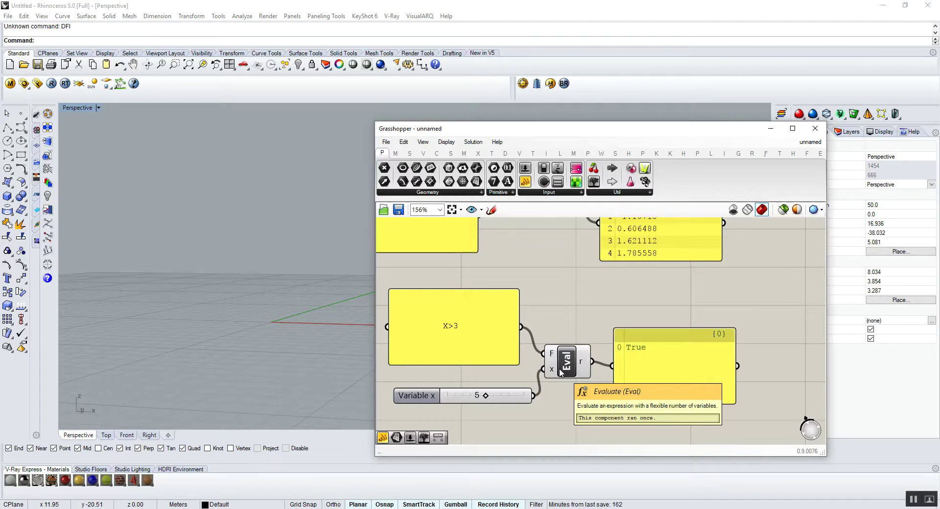
pyautogui.scroll(-3, 605, 306)
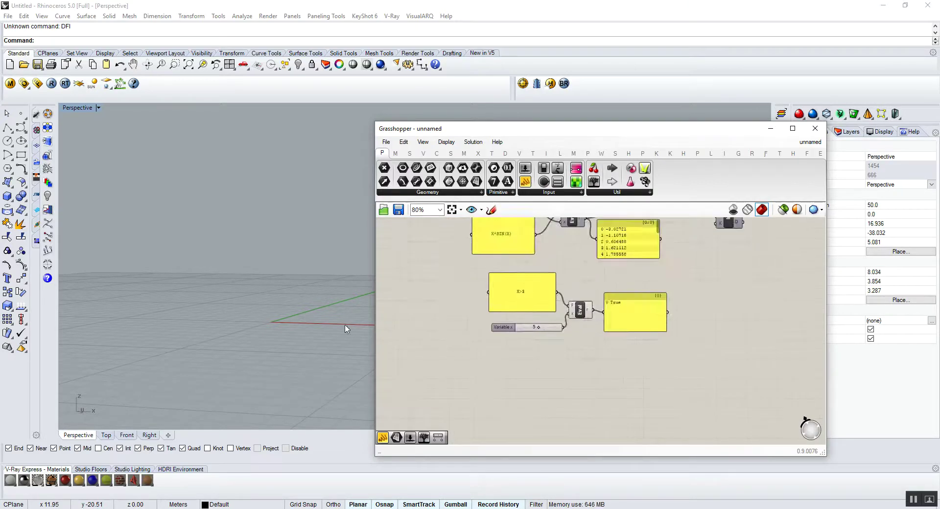
# - Draw seven separate circles of different sizes near the origin in Rhino's Top viewport
pyautogui.click(106, 435)
pyautogui.click(8, 140)
pyautogui.scroll(3, 277, 315)
pyautogui.click(260, 282)
pyautogui.click(257, 289)
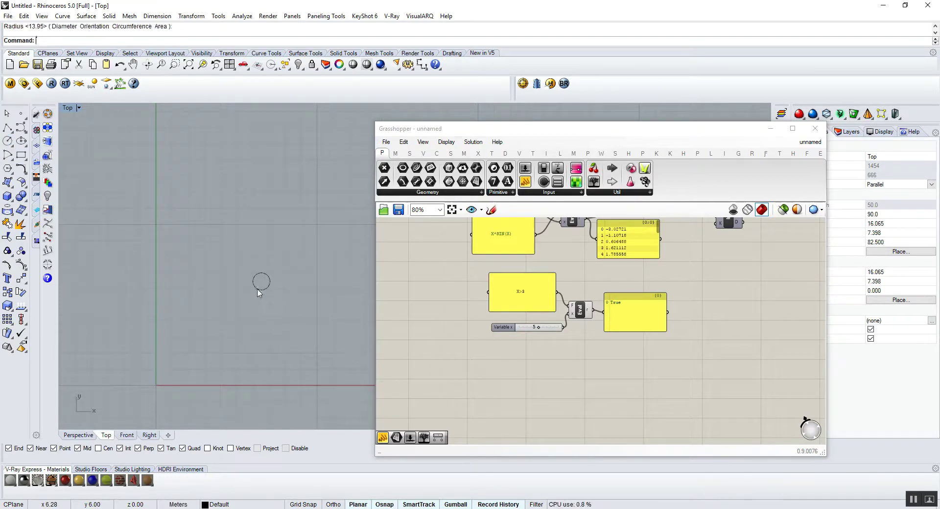
pyautogui.click(210, 307)
pyautogui.click(210, 321)
pyautogui.click(225, 235)
pyautogui.click(206, 262)
pyautogui.press('Return')
pyautogui.click(257, 355)
pyautogui.click(238, 353)
pyautogui.press('Return')
pyautogui.click(167, 291)
pyautogui.click(147, 304)
pyautogui.press('Return')
pyautogui.click(176, 369)
pyautogui.click(202, 366)
pyautogui.press('Return')
pyautogui.click(301, 313)
pyautogui.click(297, 317)
# - Add a Curve parameter below the slider in Grasshopper and reference all seven circles in it as multiple curves
pyautogui.scroll(1, 416, 365)
pyautogui.moveTo(416, 181); pyautogui.dragTo(455, 358)
pyautogui.scroll(3, 450, 355)
pyautogui.rightClick(467, 355)
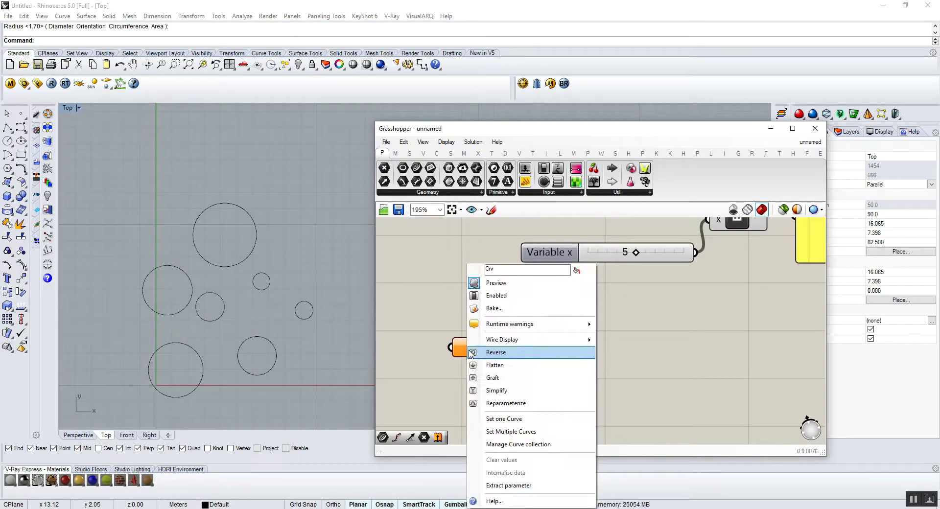
pyautogui.click(490, 430)
pyautogui.moveTo(325, 193); pyautogui.dragTo(133, 371)
pyautogui.press('Return')
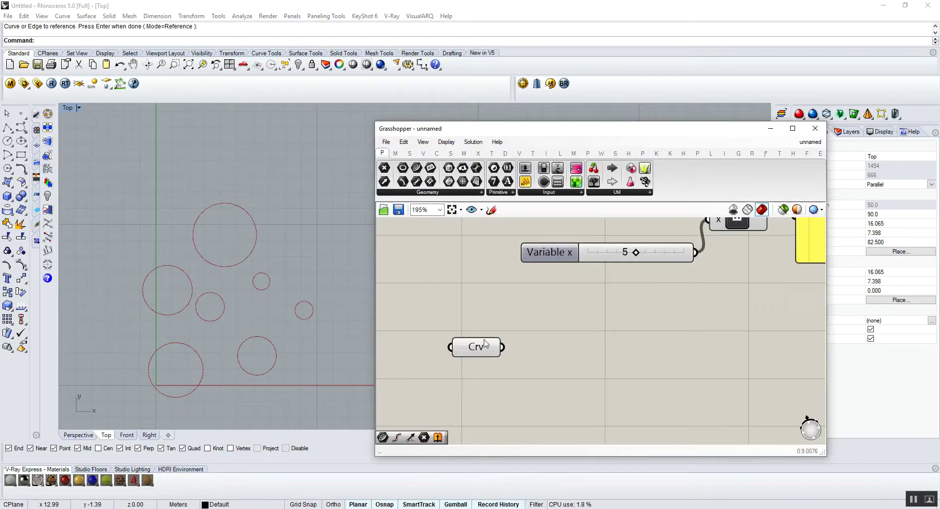
pyautogui.moveTo(483, 347)
pyautogui.moveTo(483, 347); pyautogui.dragTo(462, 356)
pyautogui.click(493, 385)
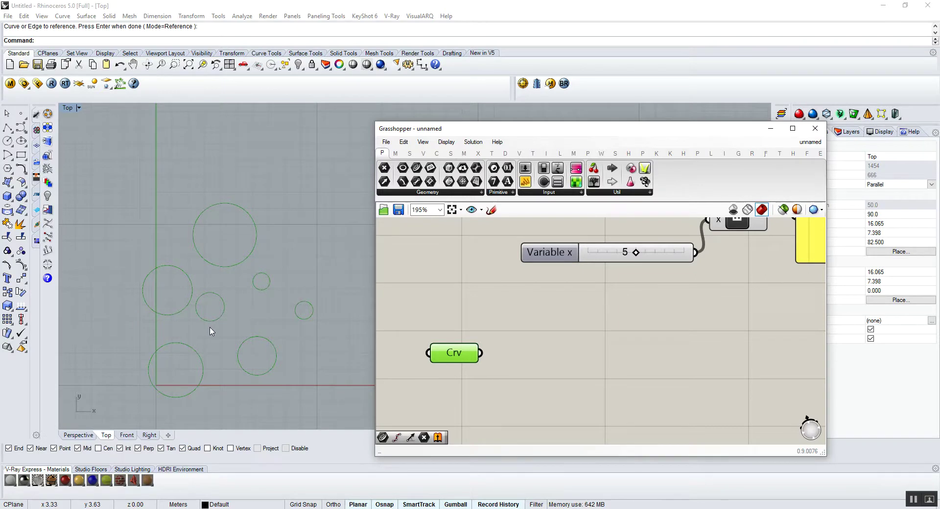
pyautogui.click(526, 337)
# - Add an Evaluate component and an Area component beside the Curve parameter
pyautogui.scroll(-3, 518, 330)
pyautogui.moveTo(604, 424); pyautogui.dragTo(536, 390, button='right')
pyautogui.scroll(1, 494, 284)
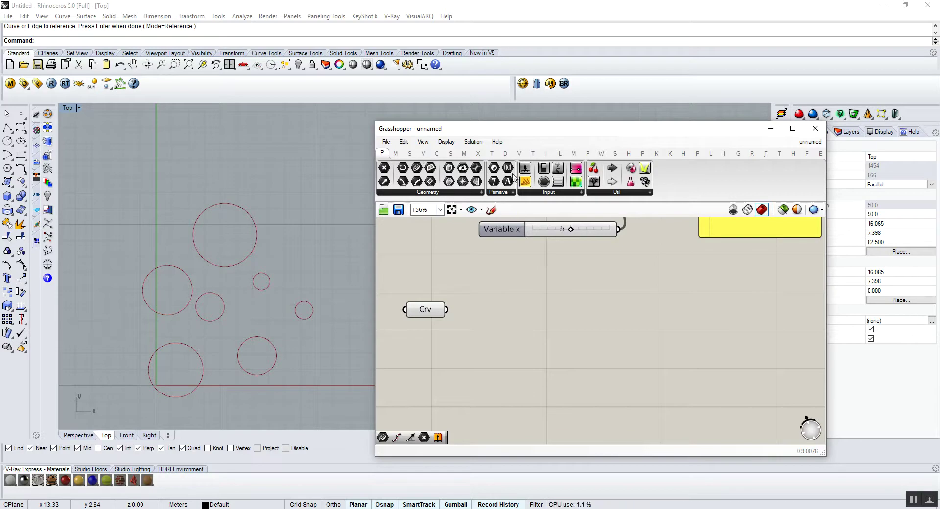
pyautogui.click(396, 153)
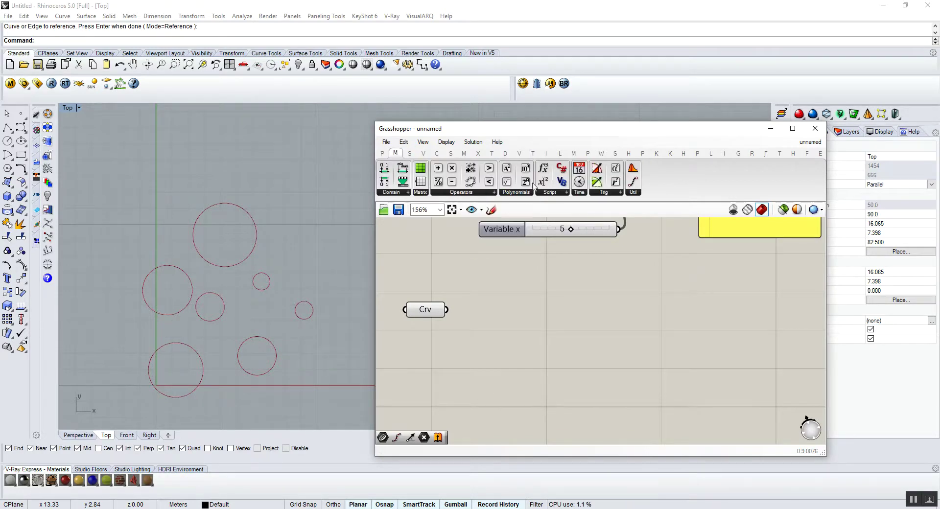
pyautogui.moveTo(544, 171); pyautogui.dragTo(601, 358)
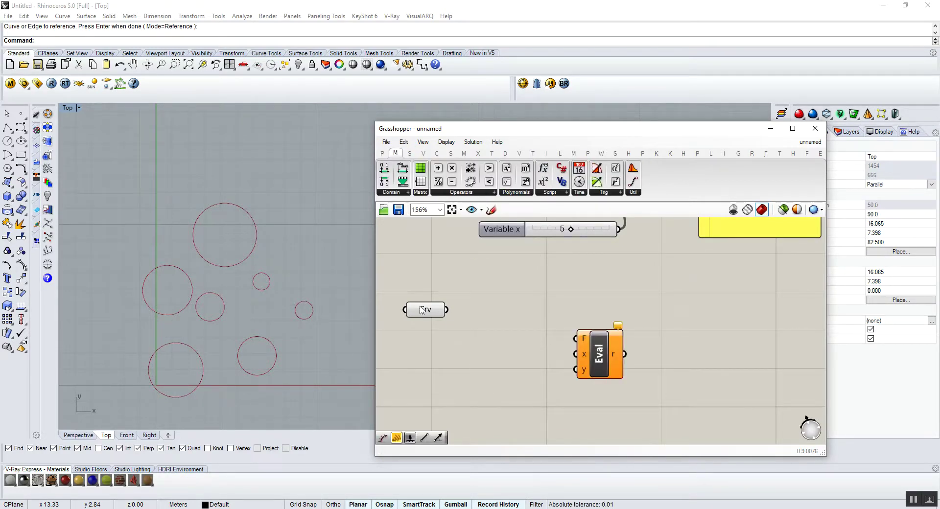
pyautogui.click(450, 154)
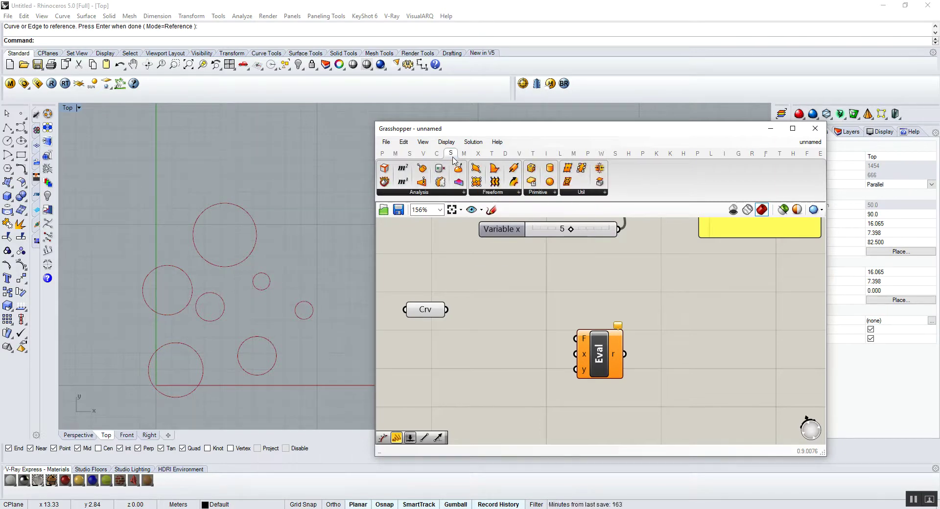
pyautogui.moveTo(400, 176); pyautogui.dragTo(500, 345)
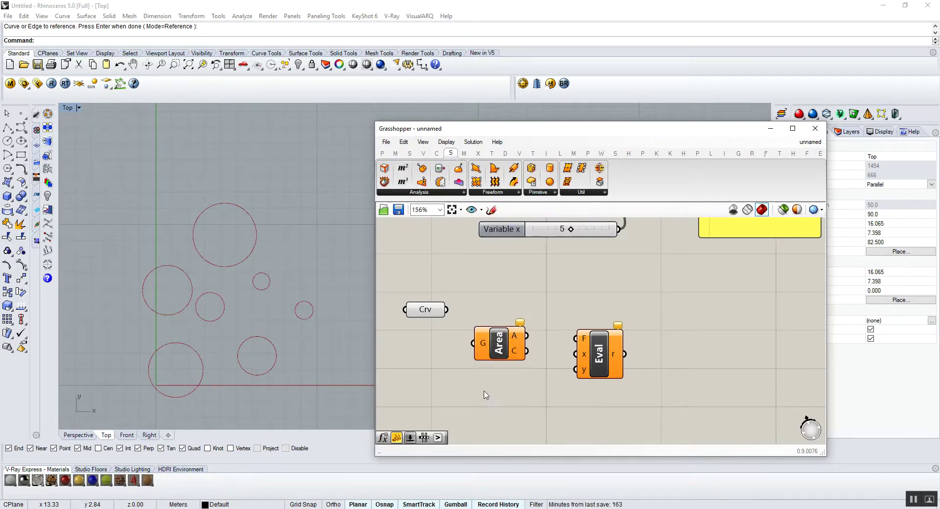
# - Connect the Curve parameter to Area's G input and feed Area's A output into a new panel placed below
pyautogui.scroll(2, 469, 355)
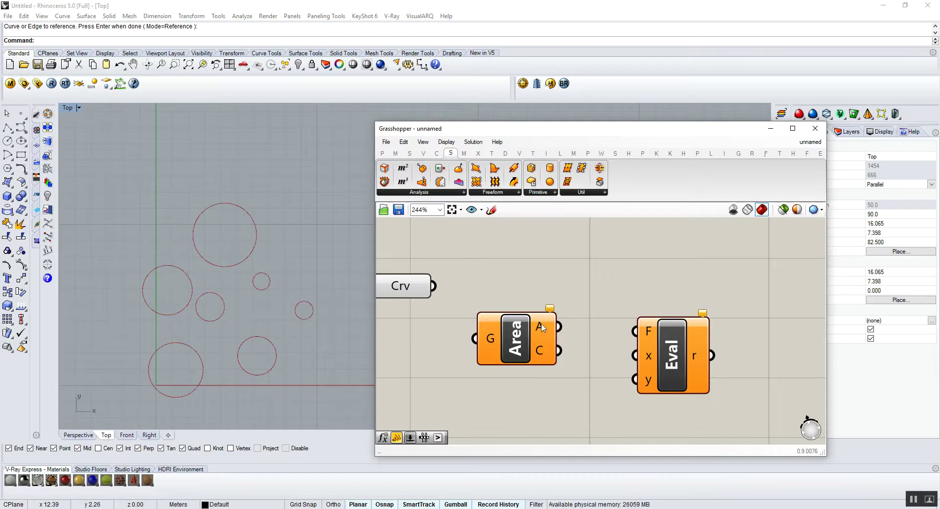
pyautogui.moveTo(433, 286); pyautogui.dragTo(477, 359)
pyautogui.click(382, 153)
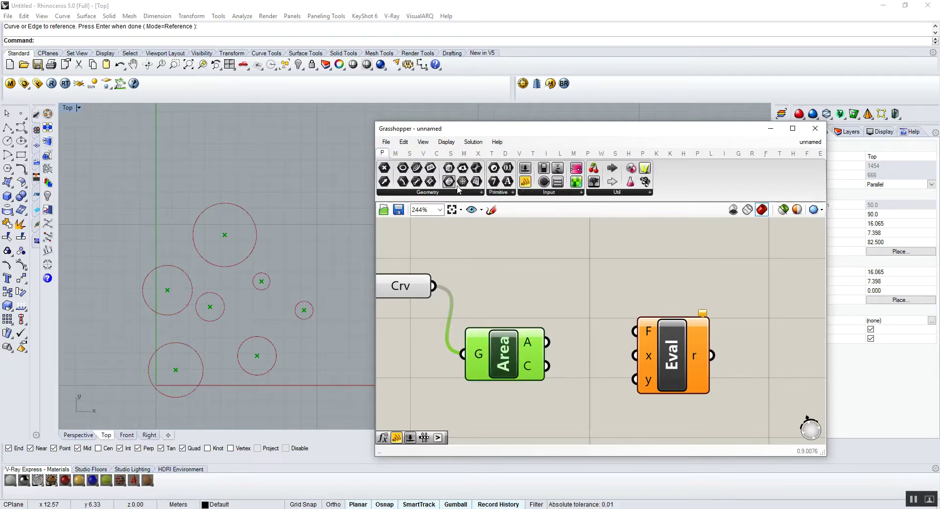
pyautogui.scroll(-3, 612, 359)
pyautogui.moveTo(524, 181); pyautogui.dragTo(668, 385)
pyautogui.moveTo(605, 260); pyautogui.dragTo(605, 387)
pyautogui.moveTo(685, 404); pyautogui.dragTo(713, 367)
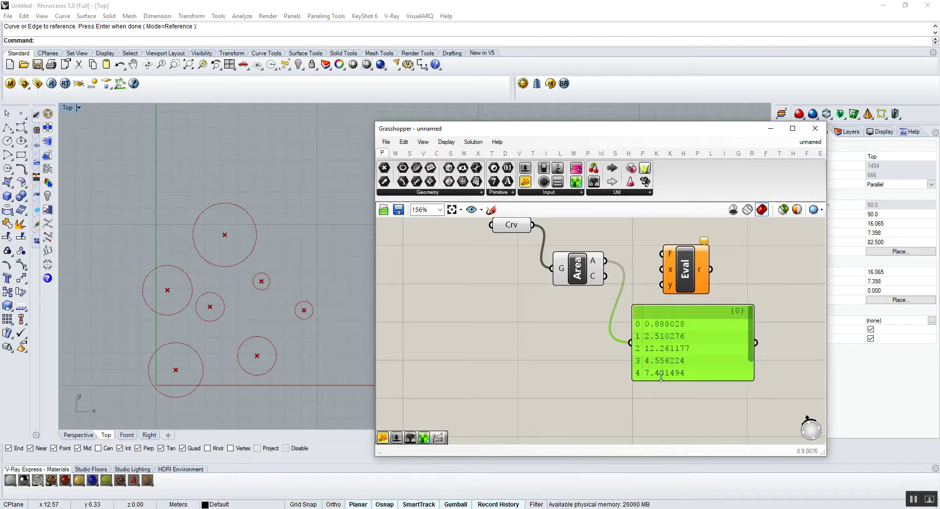
pyautogui.moveTo(715, 356); pyautogui.dragTo(707, 383)
# - Remove the y input from the new Evaluate component and connect Area's A output to its x input
pyautogui.click(691, 278)
pyautogui.scroll(3, 692, 278)
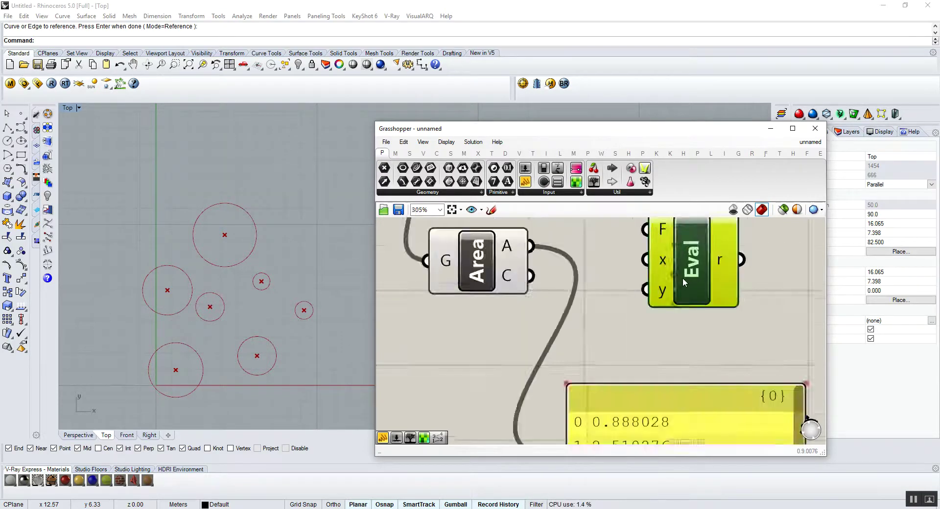
pyautogui.click(657, 296)
pyautogui.scroll(-3, 651, 306)
pyautogui.moveTo(509, 273); pyautogui.dragTo(573, 289)
pyautogui.scroll(1, 572, 304)
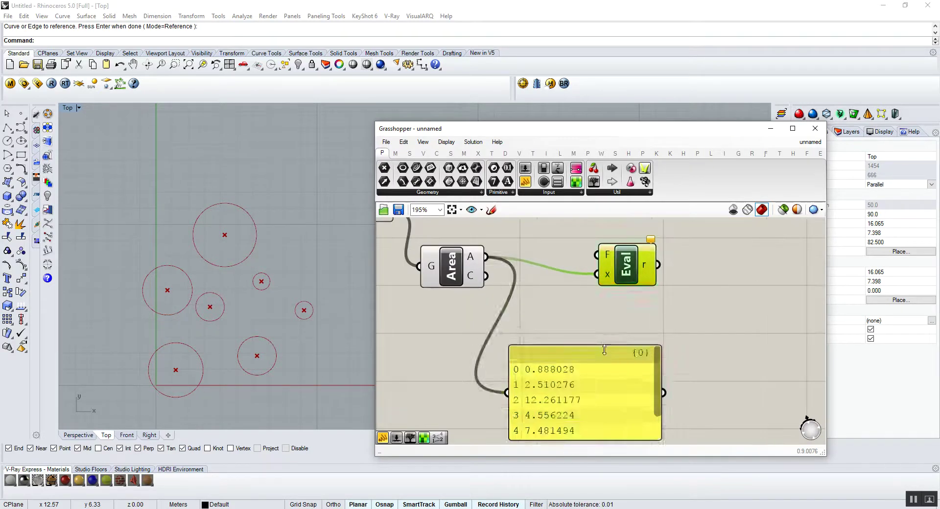
pyautogui.click(531, 405)
pyautogui.scroll(-1, 556, 390)
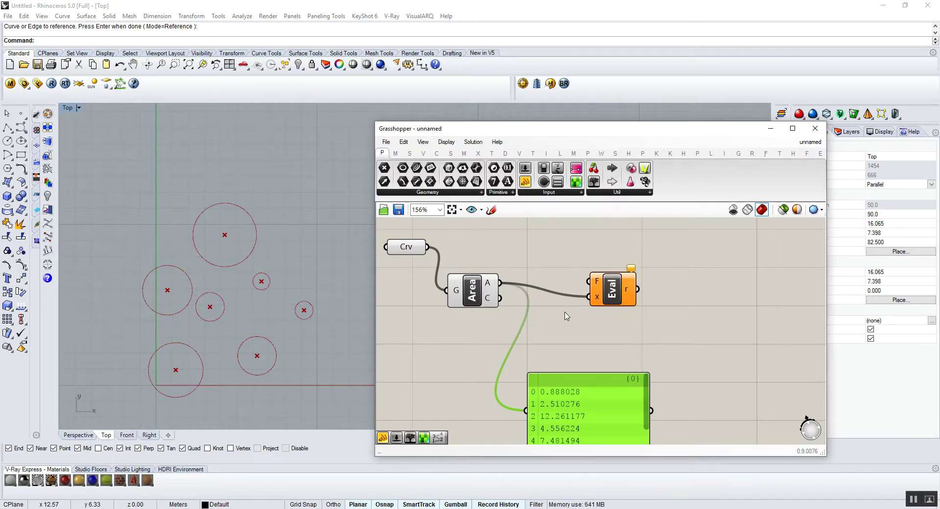
pyautogui.moveTo(594, 295); pyautogui.dragTo(600, 301)
pyautogui.scroll(-3, 561, 343)
pyautogui.scroll(3, 560, 299)
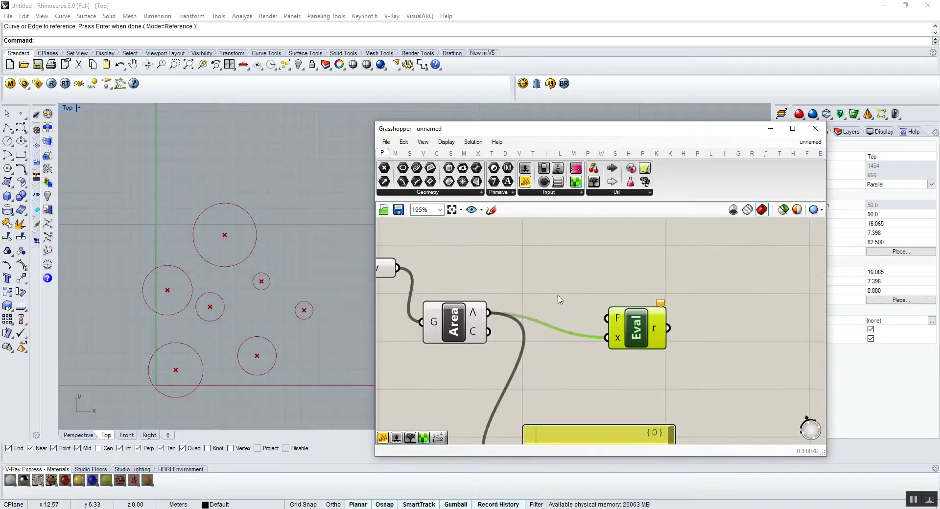
# - Add a panel containing X>4 above the Area component and connect it to the Evaluate component's F input
pyautogui.doubleClick(519, 271)
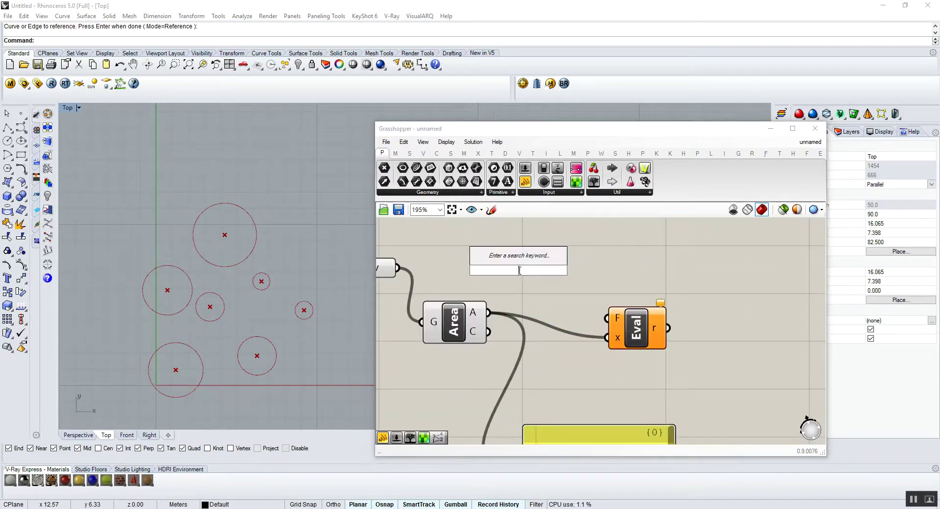
pyautogui.moveTo(525, 181); pyautogui.dragTo(509, 273)
pyautogui.doubleClick(507, 272)
pyautogui.write('X')
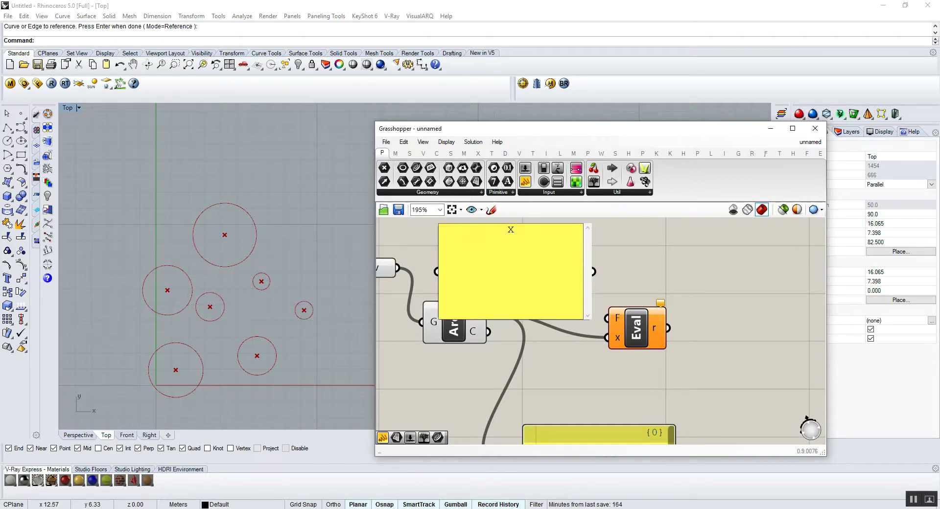
pyautogui.write('>4')
pyautogui.click(616, 273)
pyautogui.moveTo(460, 342); pyautogui.dragTo(433, 386)
pyautogui.moveTo(591, 277); pyautogui.dragTo(647, 347)
# - Add an output panel beside the X>4 Evaluate component and connect the r output to it
pyautogui.moveTo(558, 181); pyautogui.dragTo(739, 338)
pyautogui.scroll(-2, 655, 278)
pyautogui.moveTo(650, 301); pyautogui.dragTo(676, 337)
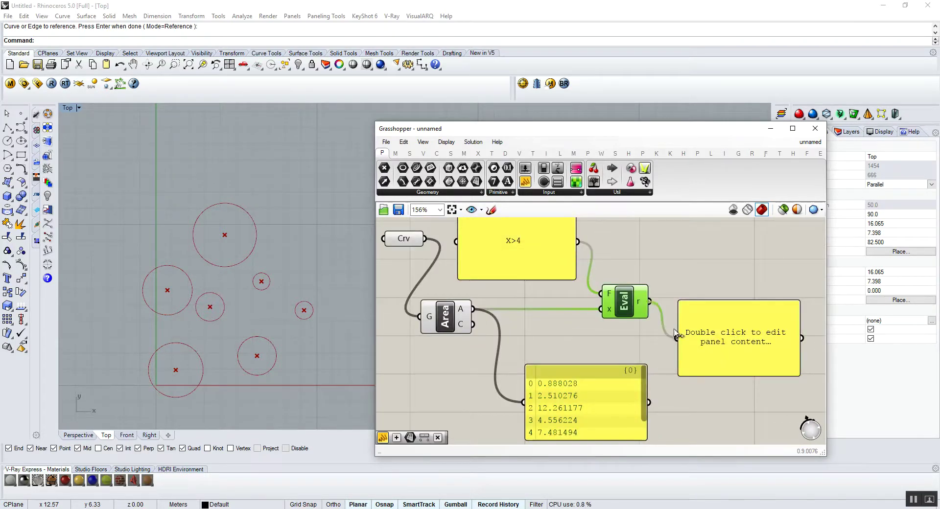
# - Compare the True/False list from the X>4 test with the circle areas in the other panel
pyautogui.scroll(2, 676, 333)
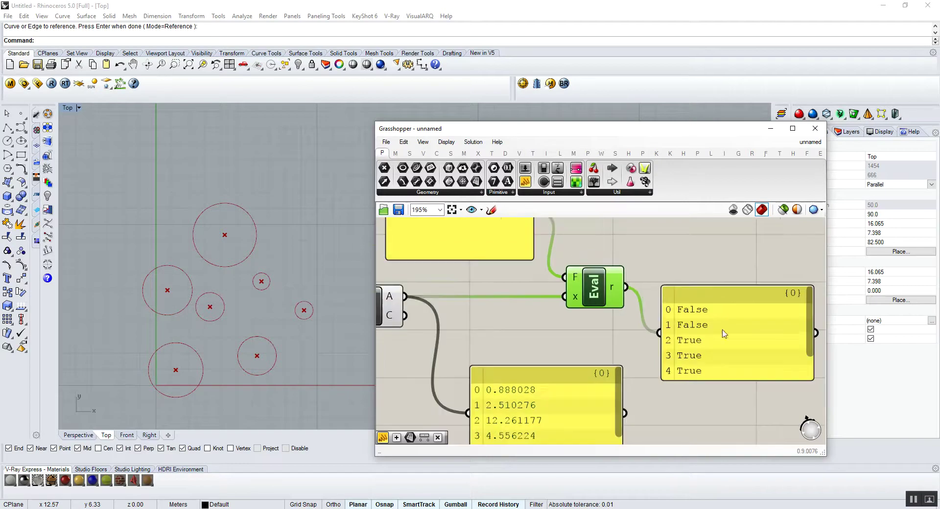
pyautogui.moveTo(811, 329); pyautogui.dragTo(817, 354)
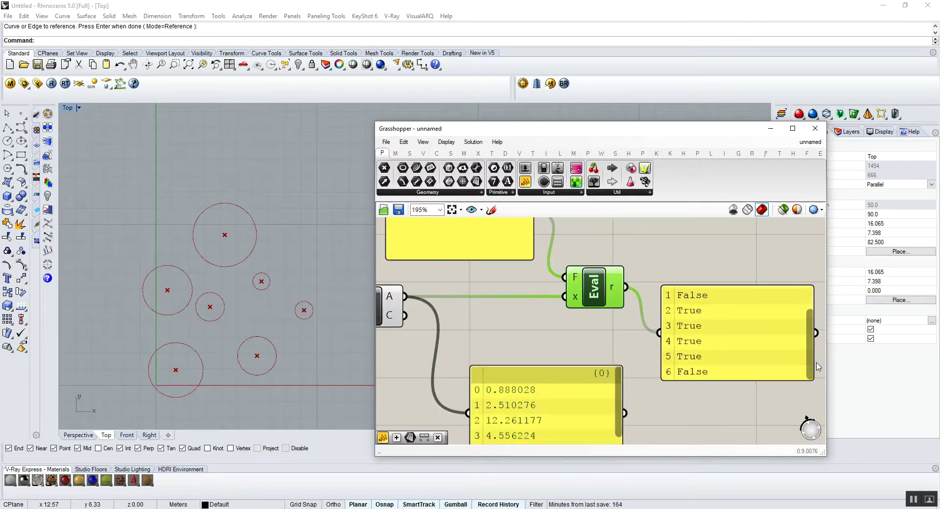
pyautogui.scroll(-2, 705, 343)
pyautogui.scroll(2, 574, 379)
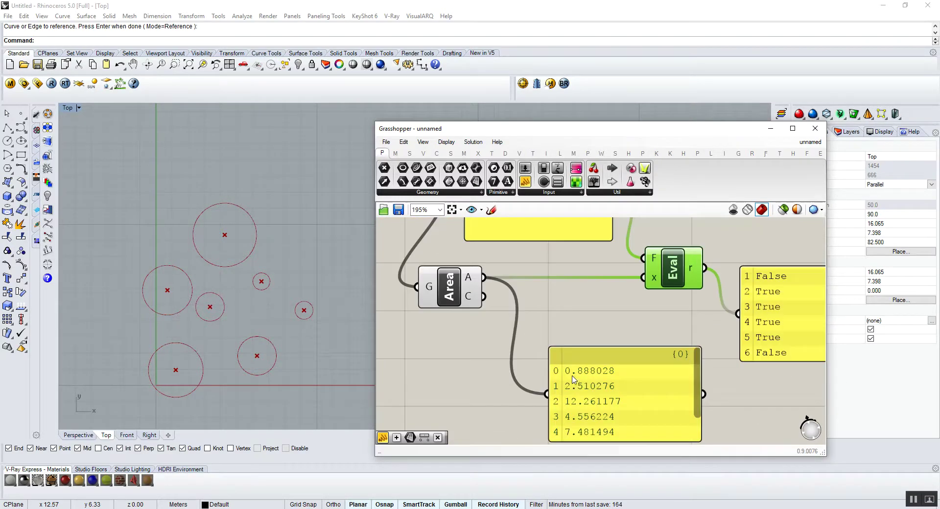
pyautogui.scroll(-3, 560, 375)
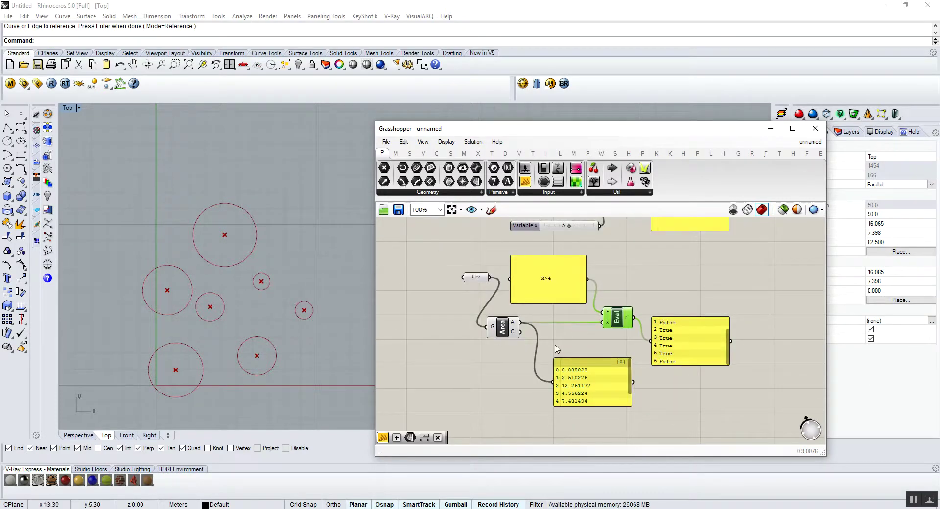
pyautogui.scroll(2, 541, 294)
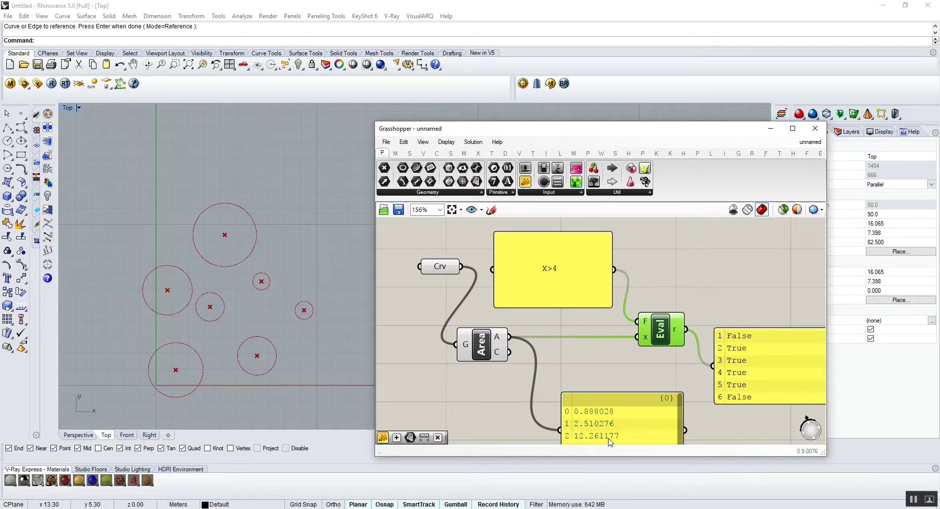
pyautogui.scroll(-1, 520, 268)
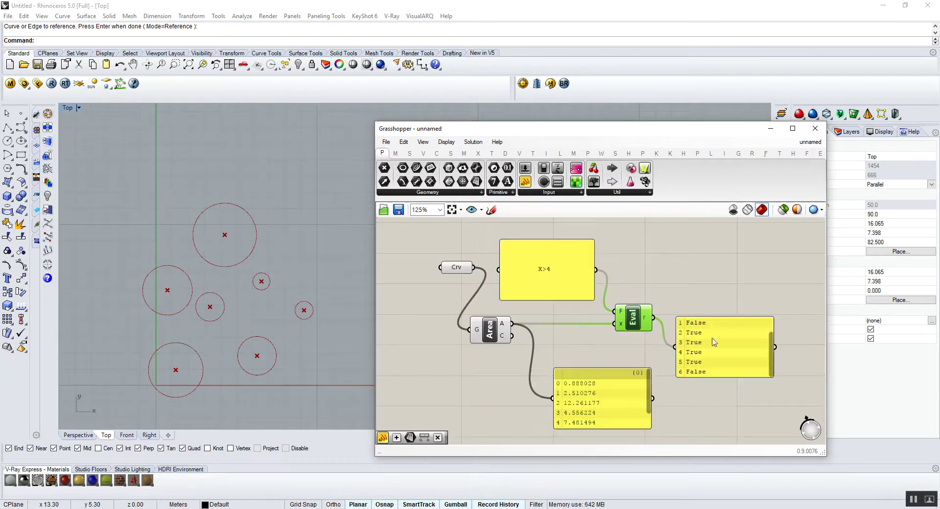
pyautogui.scroll(4, 773, 350)
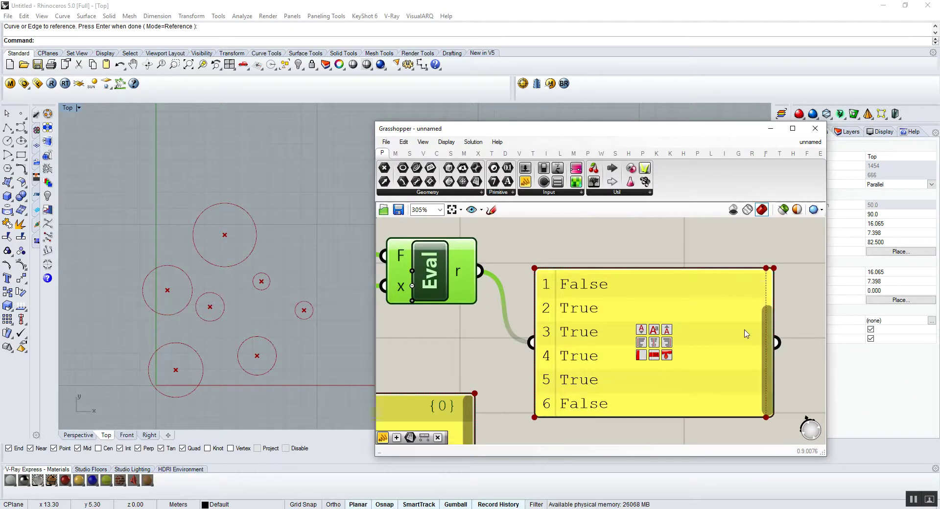
pyautogui.click(770, 325)
pyautogui.click(807, 342)
pyautogui.scroll(-3, 807, 342)
pyautogui.scroll(3, 808, 342)
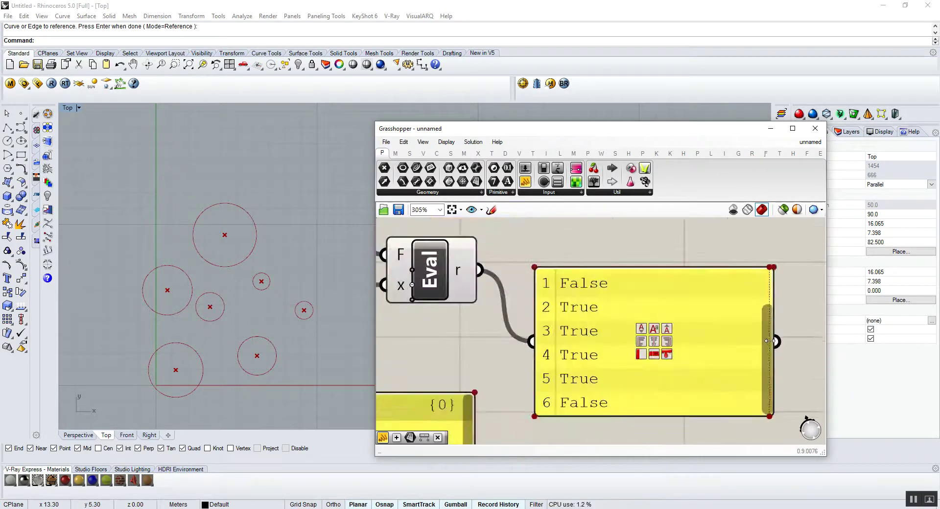
pyautogui.moveTo(766, 334); pyautogui.dragTo(768, 333)
pyautogui.scroll(1, 769, 323)
pyautogui.click(765, 300)
pyautogui.scroll(-5, 734, 333)
pyautogui.scroll(2, 713, 361)
pyautogui.click(714, 360)
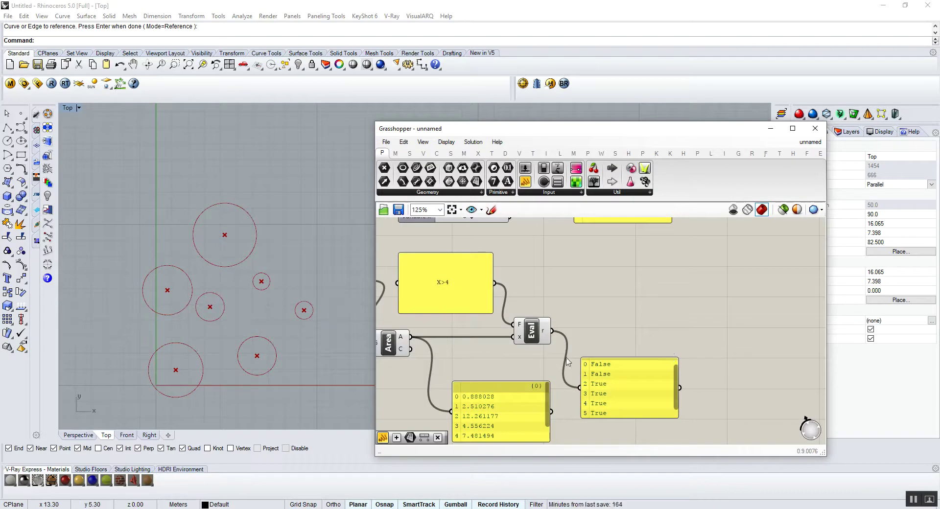
# - Add a Cull Pattern component, connecting the Curve parameter to its L input and Evaluate's r output to its P input
pyautogui.click(410, 154)
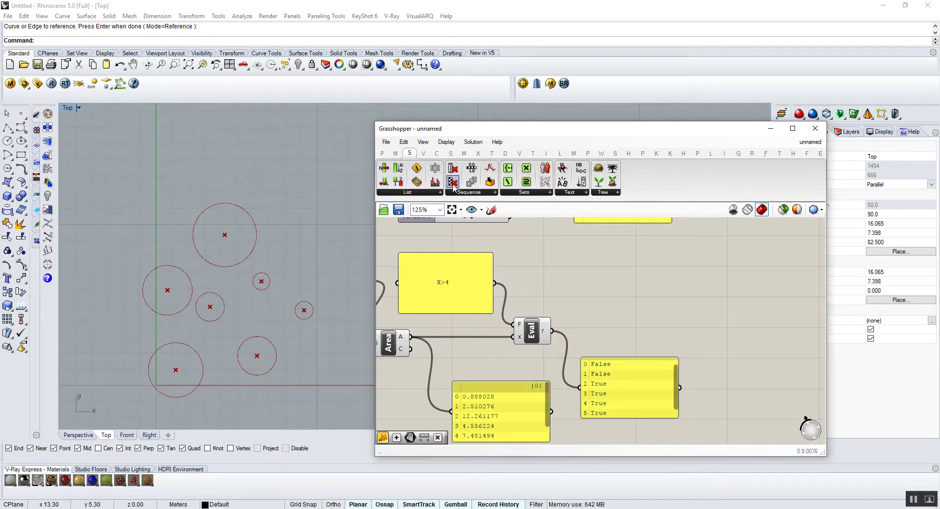
pyautogui.moveTo(453, 186); pyautogui.dragTo(641, 289)
pyautogui.scroll(6, 636, 291)
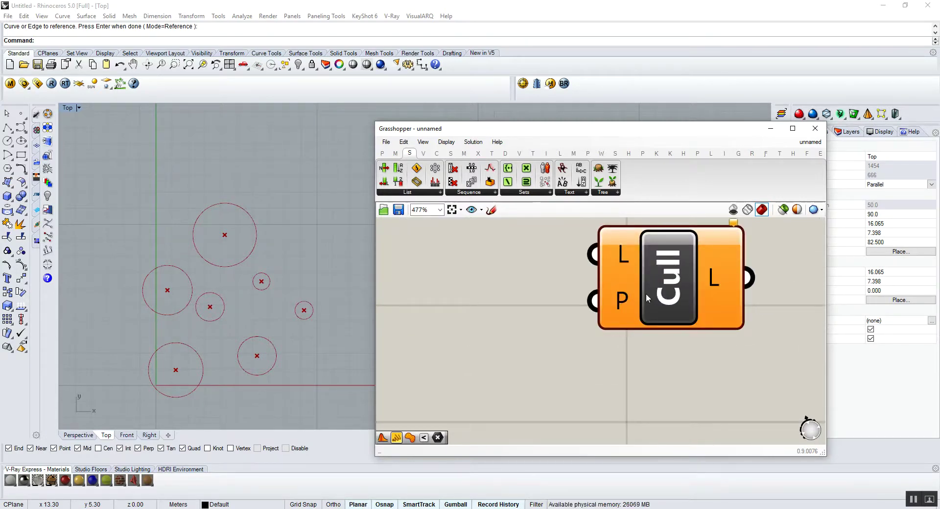
pyautogui.moveTo(618, 308)
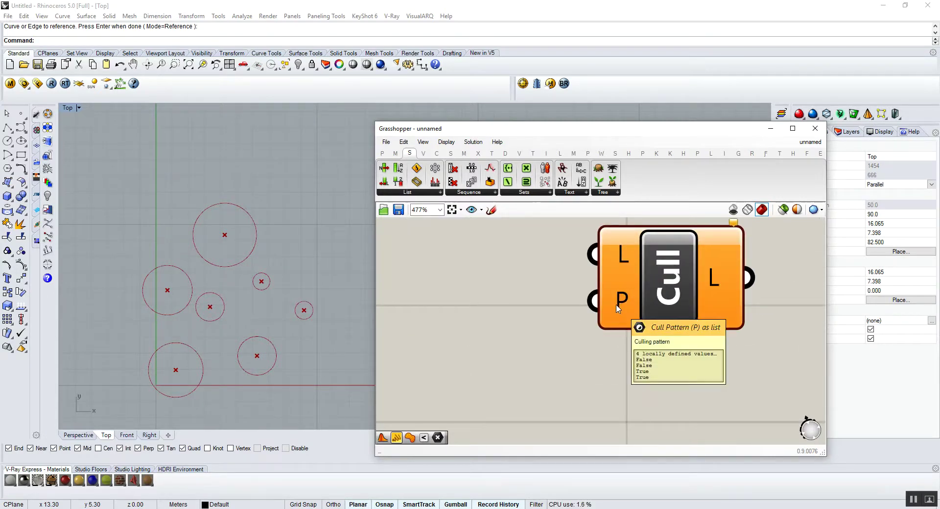
pyautogui.scroll(-8, 618, 307)
pyautogui.click(394, 277)
pyautogui.moveTo(396, 278); pyautogui.dragTo(614, 294)
pyautogui.scroll(3, 583, 314)
pyautogui.moveTo(521, 350); pyautogui.dragTo(629, 296)
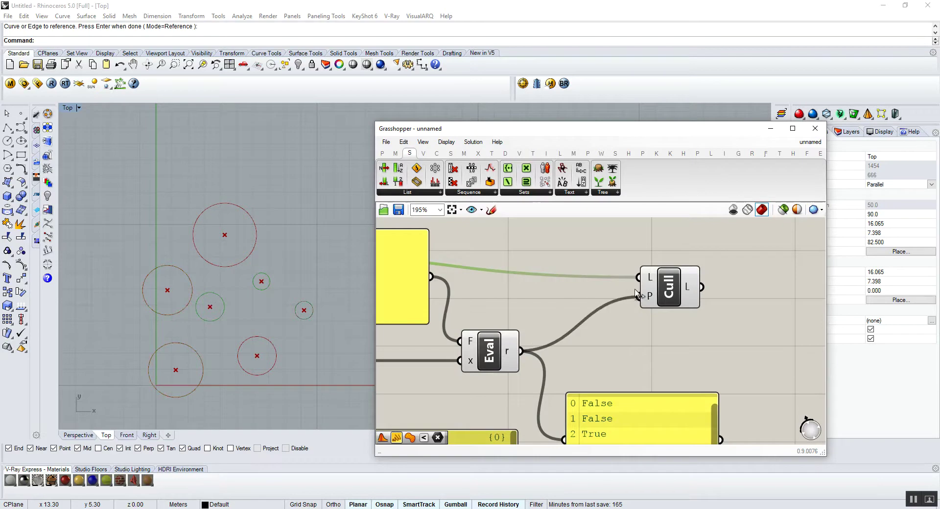
# - Review the True/False pattern and select the Cull component to examine which circles it keeps in the viewport
pyautogui.scroll(-3, 652, 282)
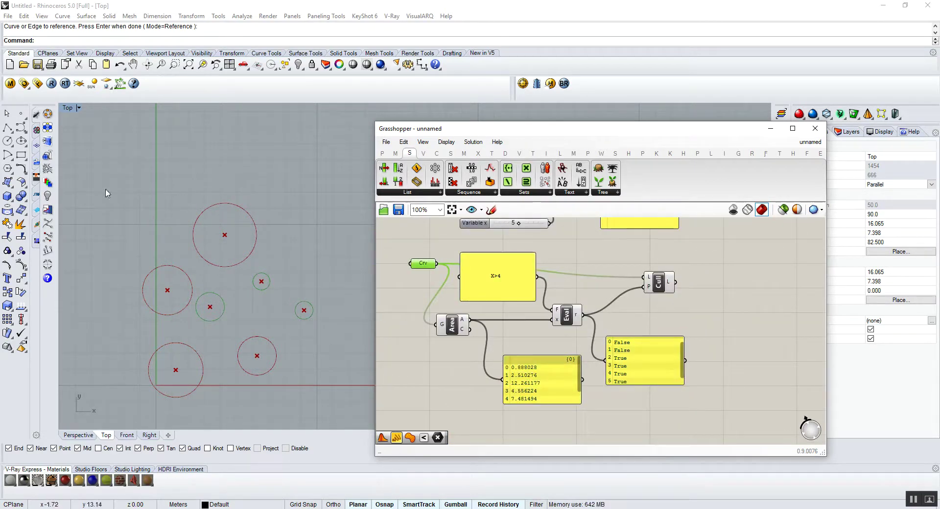
pyautogui.scroll(4, 680, 347)
pyautogui.click(677, 333)
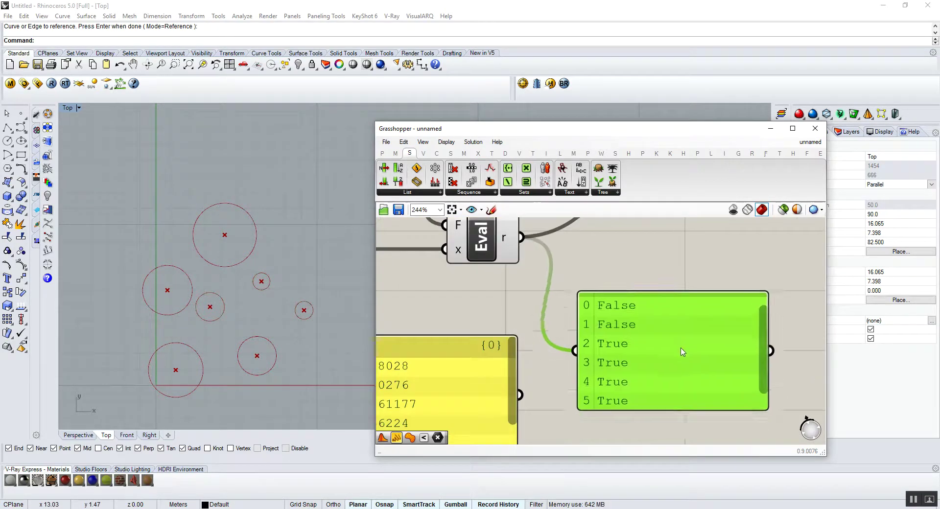
pyautogui.scroll(-2, 685, 343)
pyautogui.scroll(1, 536, 314)
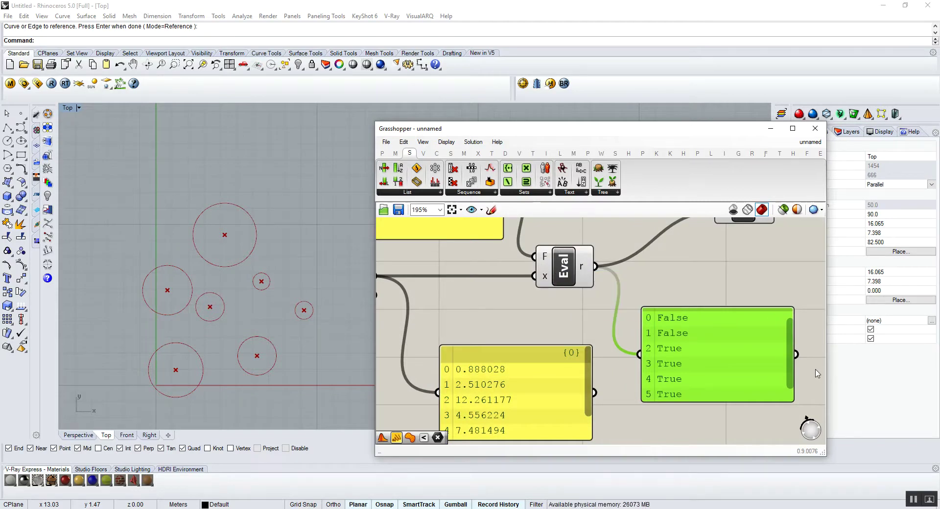
pyautogui.moveTo(790, 348); pyautogui.dragTo(693, 322)
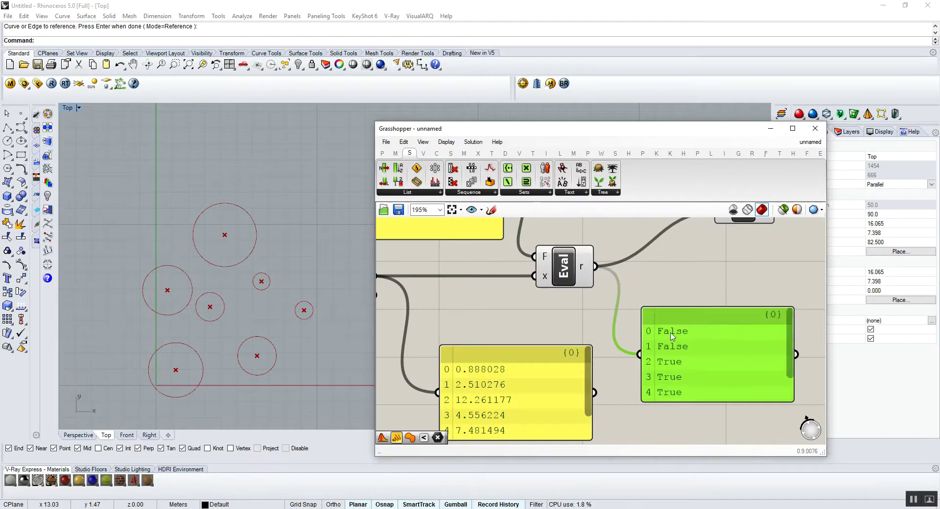
pyautogui.scroll(-2, 674, 399)
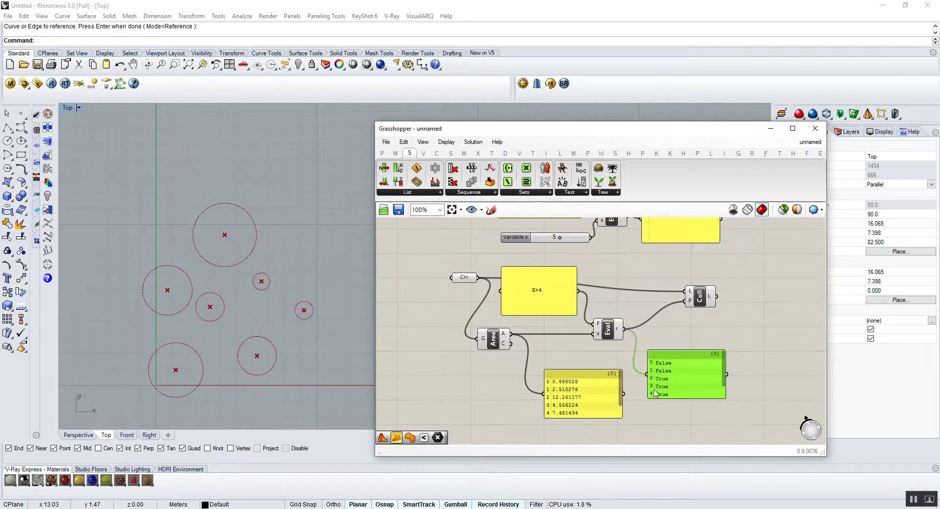
pyautogui.click(699, 296)
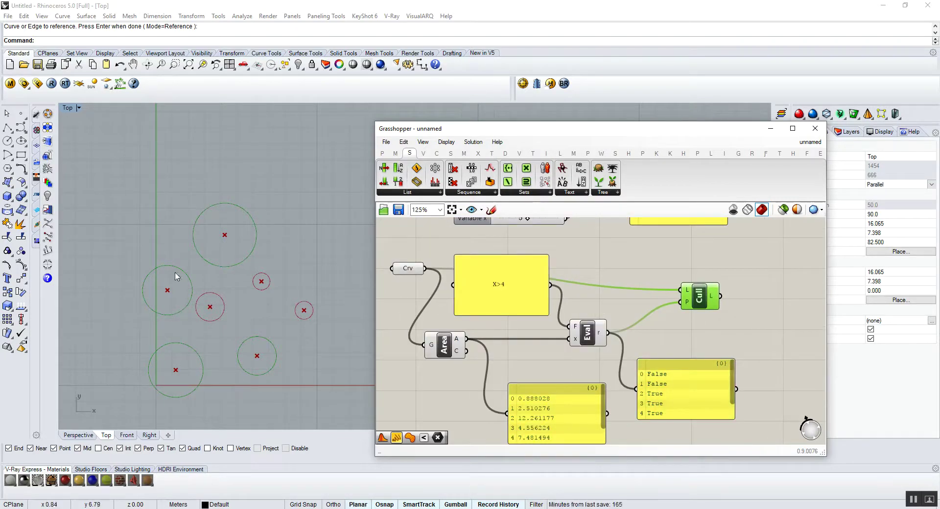
# - Add an Extrude component beside the Cull component and connect the culled list output L to its B input
pyautogui.scroll(2, 647, 315)
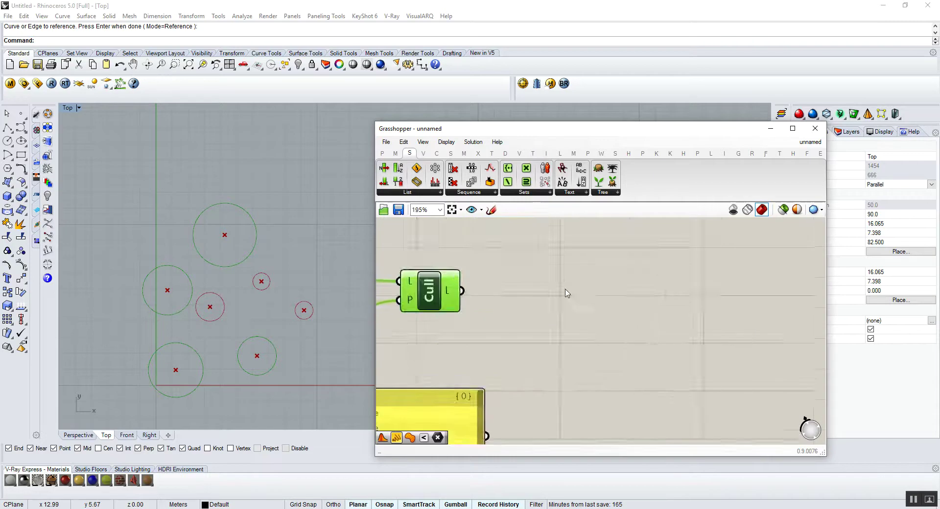
pyautogui.scroll(-1, 534, 255)
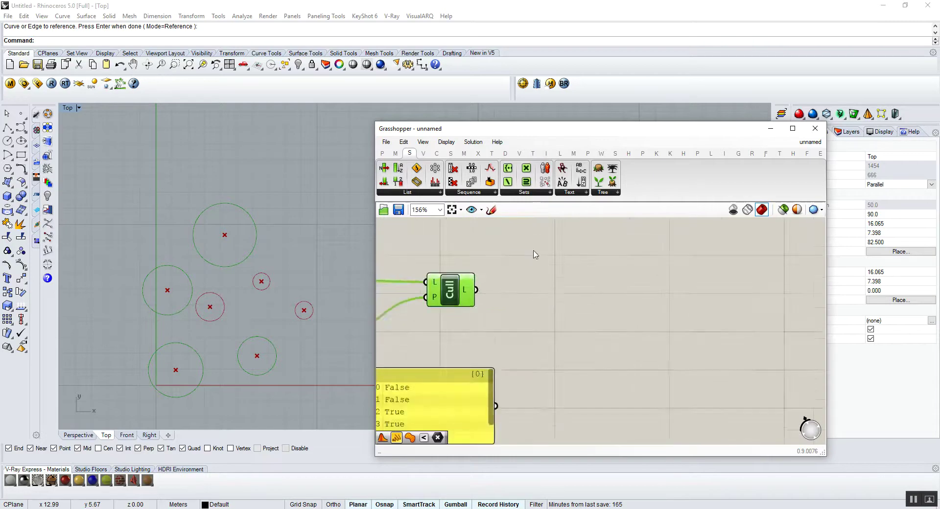
pyautogui.click(451, 155)
pyautogui.click(487, 193)
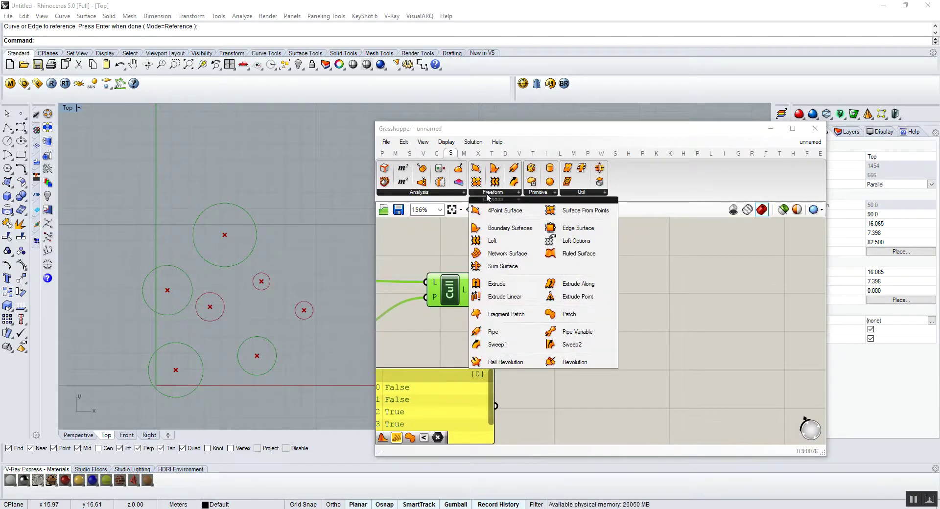
pyautogui.click(497, 284)
pyautogui.click(602, 302)
pyautogui.moveTo(475, 290); pyautogui.dragTo(570, 298)
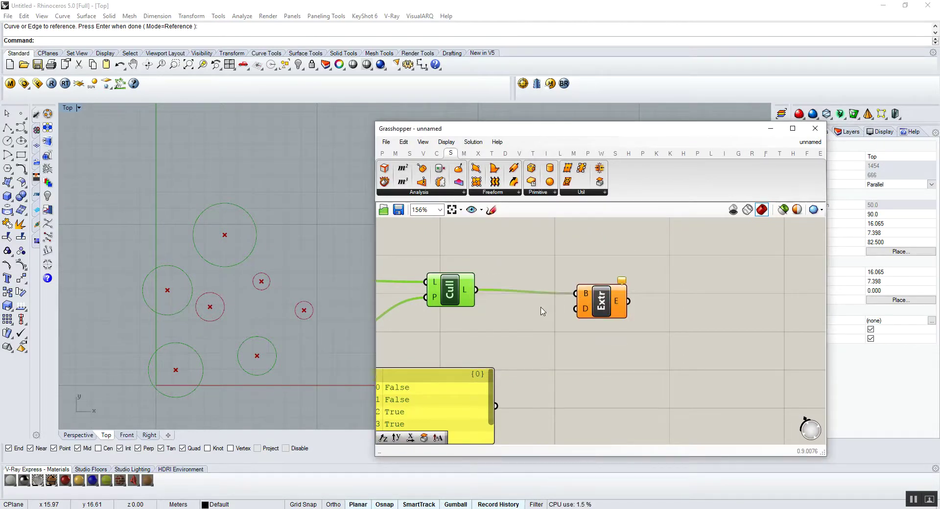
# - Add a Unit Z vector component and connect its V output to the Extrude component's D input
pyautogui.doubleClick(519, 328)
pyautogui.write('z')
pyautogui.press('Return')
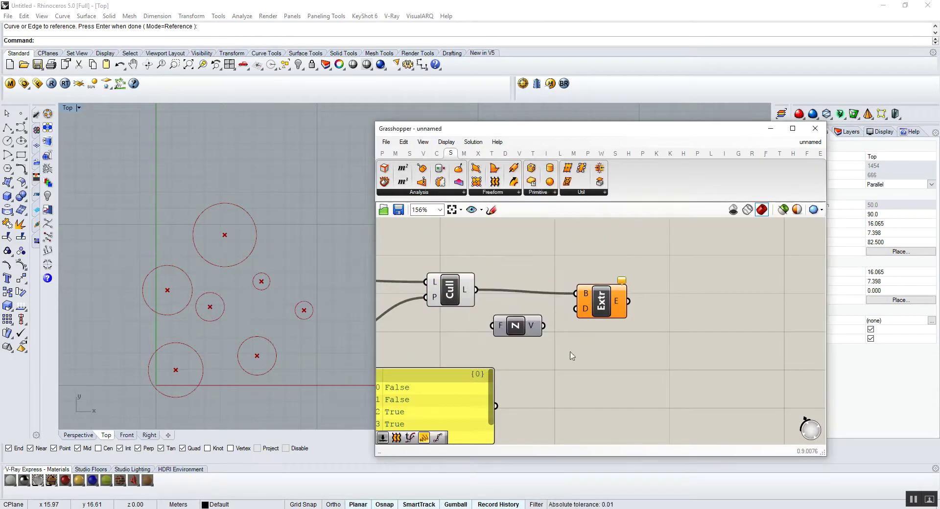
pyautogui.scroll(3, 533, 327)
pyautogui.moveTo(536, 318); pyautogui.dragTo(586, 292)
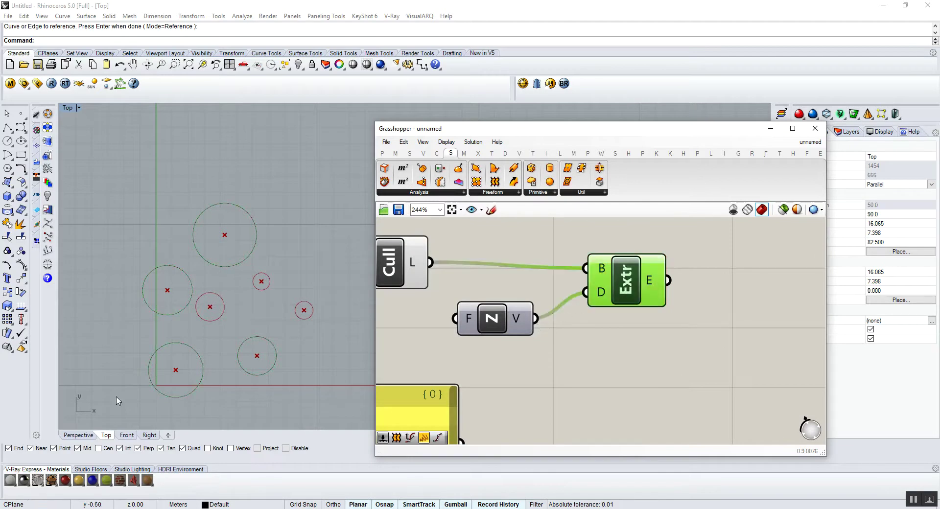
# - Examine the extruded circles in the Perspective view and review the chain from the X>4 area test through Cull to Extrude
pyautogui.click(78, 435)
pyautogui.scroll(5, 289, 322)
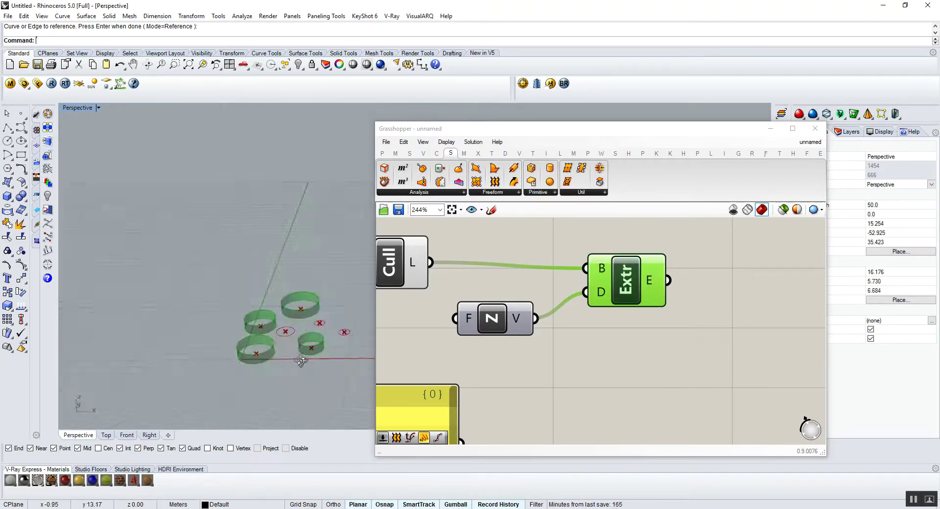
pyautogui.click(552, 372)
pyautogui.scroll(-6, 588, 294)
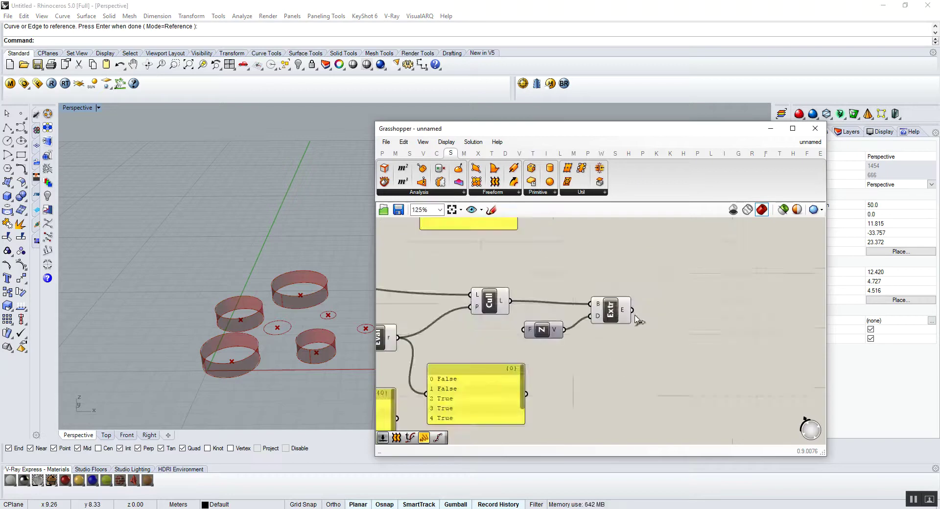
pyautogui.scroll(3, 439, 292)
pyautogui.click(458, 296)
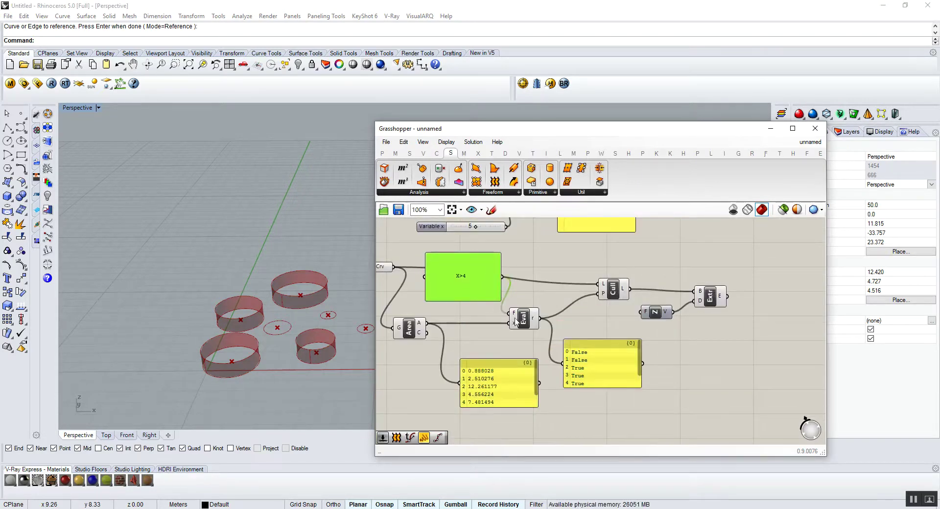
pyautogui.scroll(1, 398, 362)
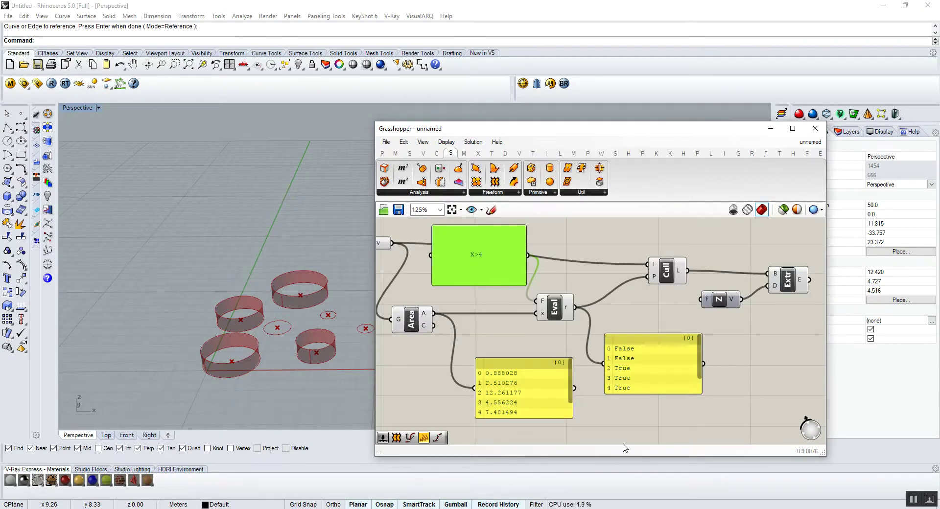
pyautogui.click(620, 318)
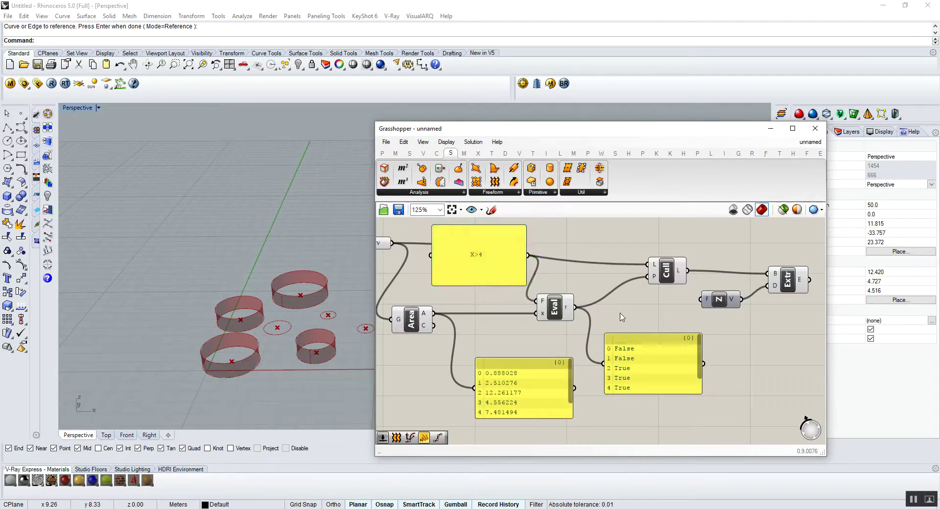
pyautogui.scroll(-7, 621, 317)
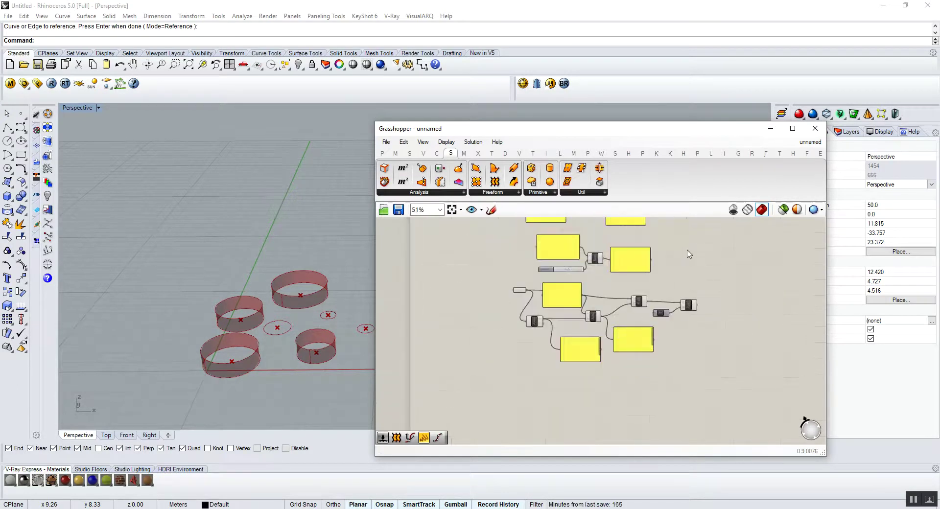
# - Turn off the viewport preview for the X>3 and X>4 evaluation groups, including the Cull and Extrude components
pyautogui.moveTo(686, 296); pyautogui.dragTo(492, 414)
pyautogui.scroll(4, 605, 333)
pyautogui.rightClick(604, 333)
pyautogui.click(637, 327)
pyautogui.scroll(2, 596, 305)
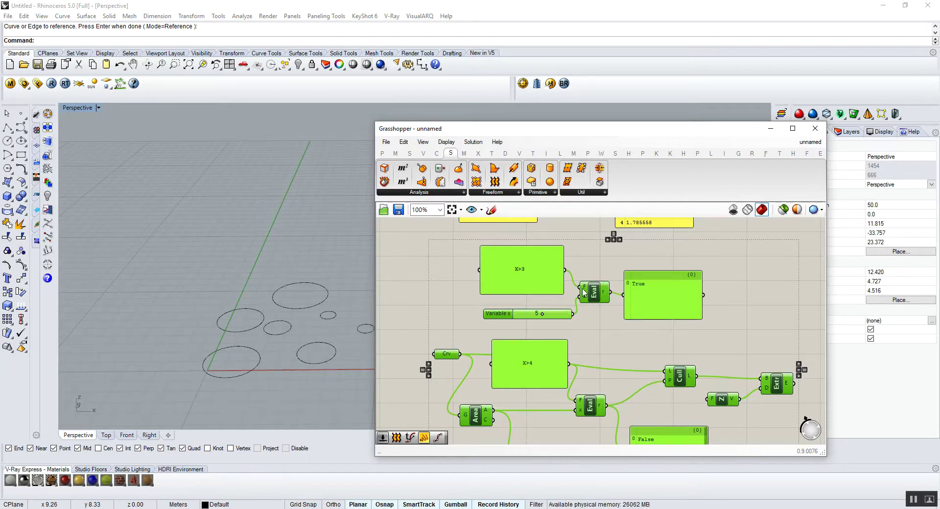
pyautogui.scroll(2, 585, 318)
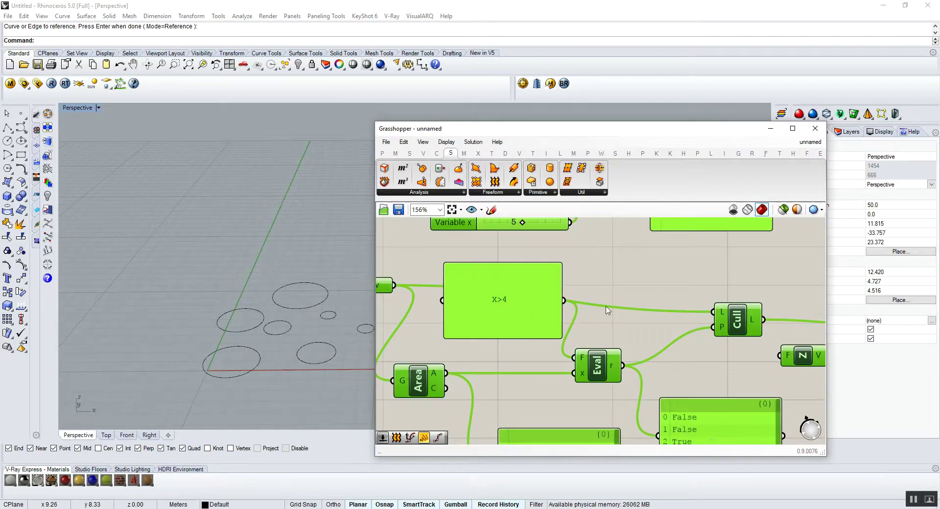
pyautogui.scroll(-2, 656, 376)
pyautogui.click(627, 288)
pyautogui.scroll(-1, 539, 307)
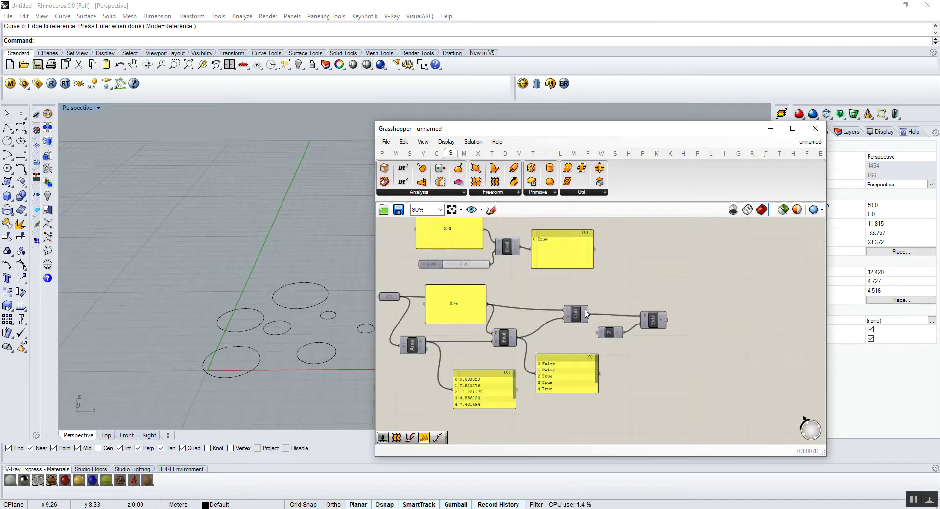
# - Move the whole X>4 area-filter group slightly lower, away from the X>3 example
pyautogui.scroll(-1, 673, 293)
pyautogui.moveTo(707, 280); pyautogui.dragTo(457, 390)
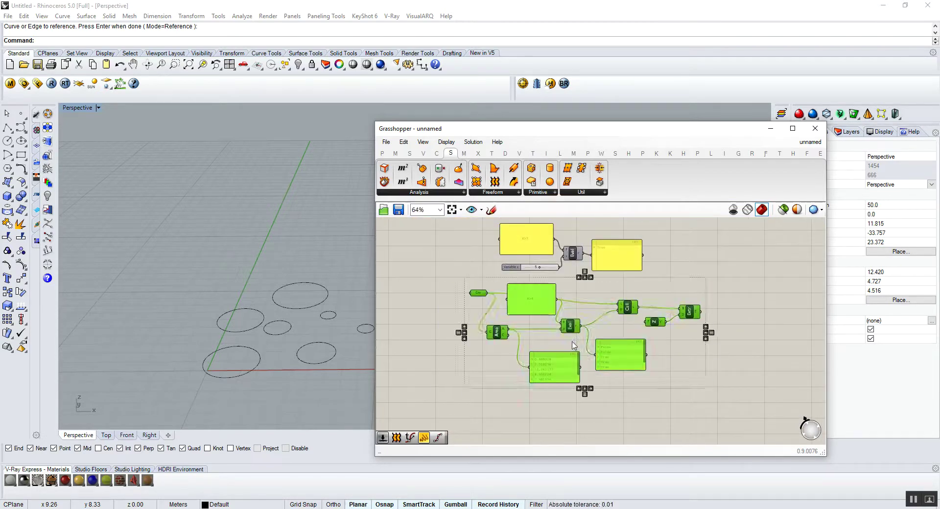
pyautogui.moveTo(628, 312); pyautogui.dragTo(628, 329)
pyautogui.click(622, 274)
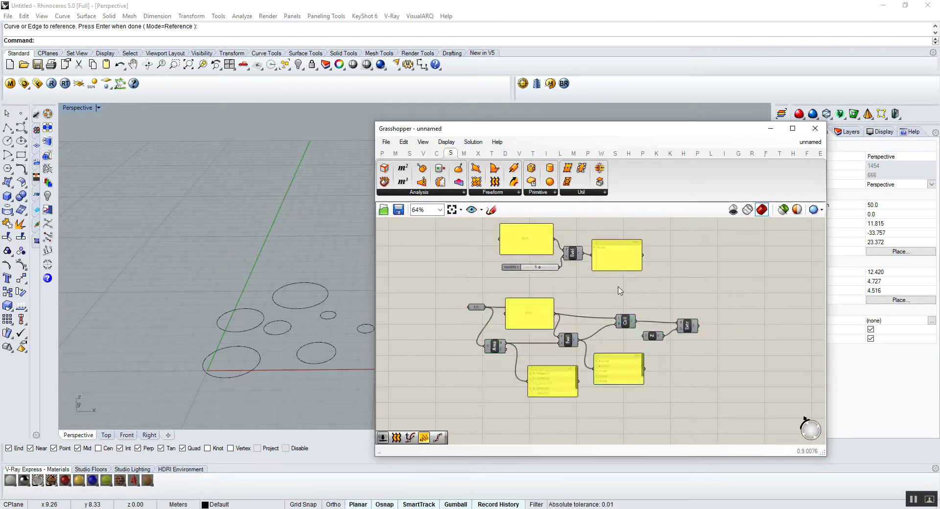
# - Add a new Curve parameter in the empty canvas area below the area-filter group
pyautogui.scroll(-7, 582, 320)
pyautogui.scroll(8, 607, 348)
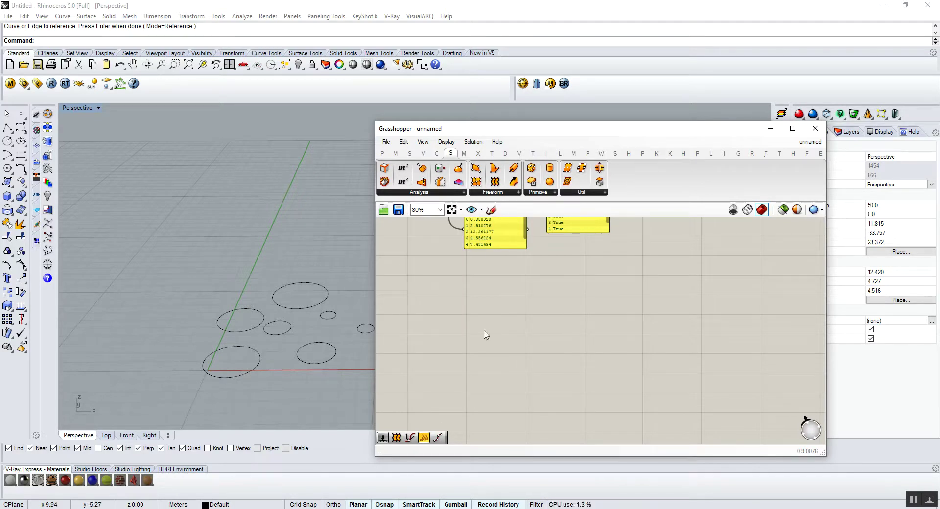
pyautogui.click(381, 155)
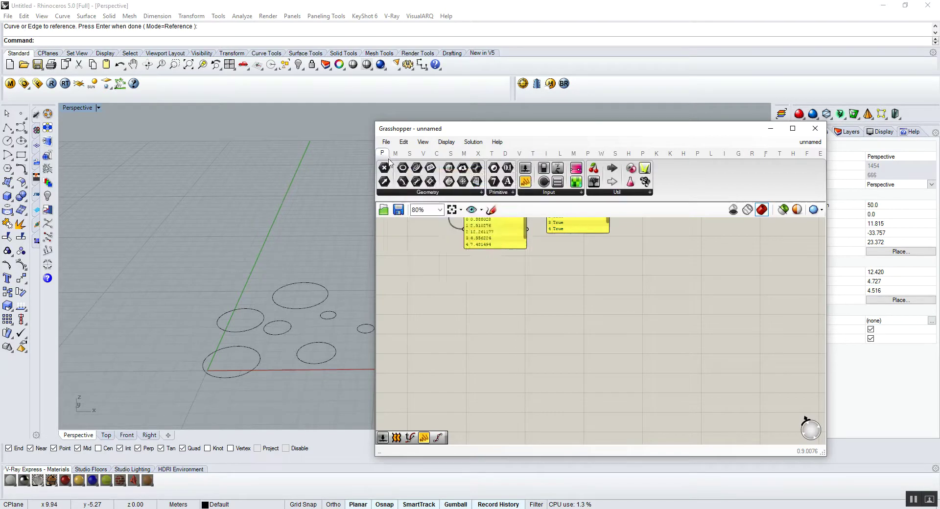
pyautogui.moveTo(416, 168); pyautogui.dragTo(462, 300)
pyautogui.scroll(3, 464, 301)
pyautogui.scroll(2, 464, 300)
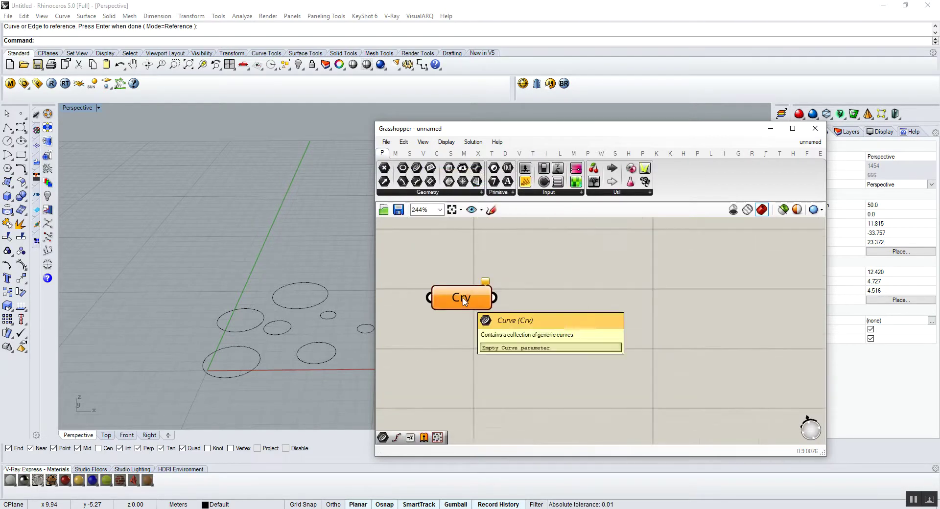
# - Reference all the circles in the viewport as multiple curves in the new Curve parameter
pyautogui.rightClick(462, 300)
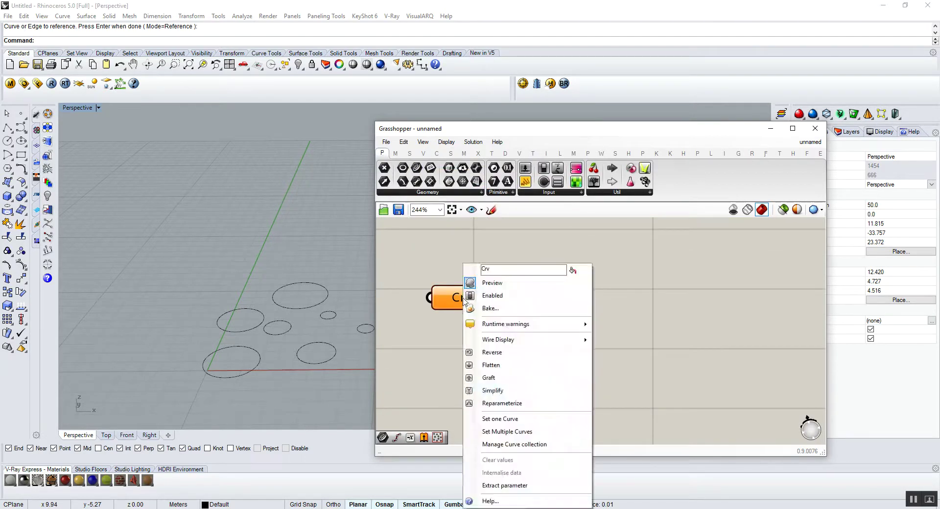
pyautogui.click(504, 431)
pyautogui.moveTo(344, 278); pyautogui.dragTo(174, 375)
pyautogui.click(357, 328)
pyautogui.press('Return')
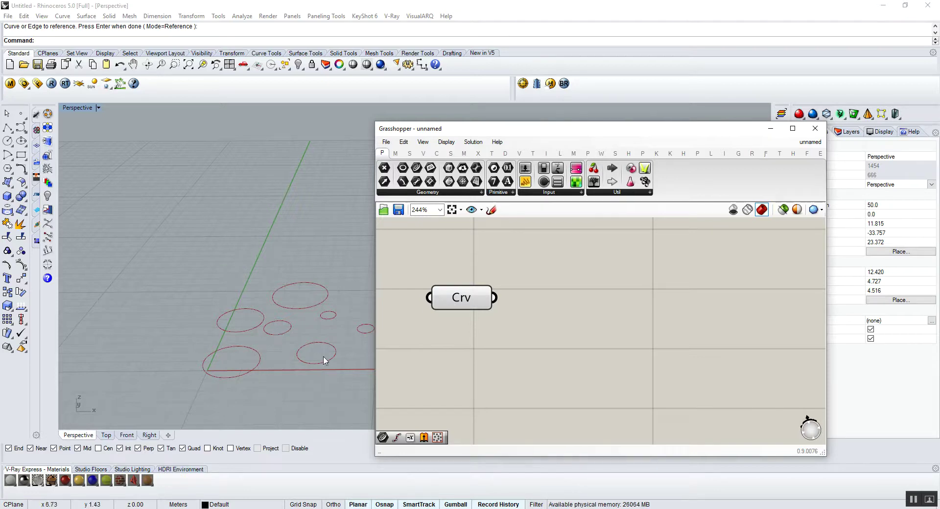
# - Add a List Item component and connect the Curve parameter to its L input
pyautogui.click(409, 153)
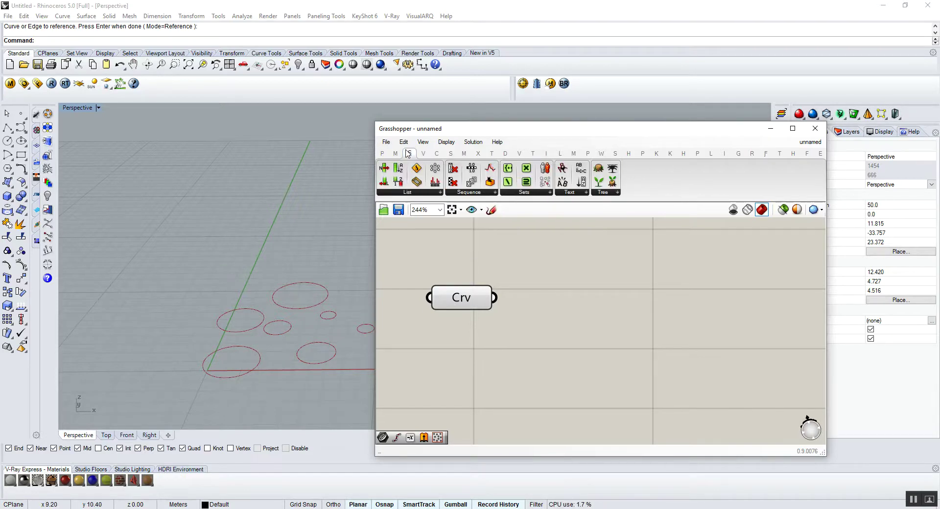
pyautogui.click(409, 192)
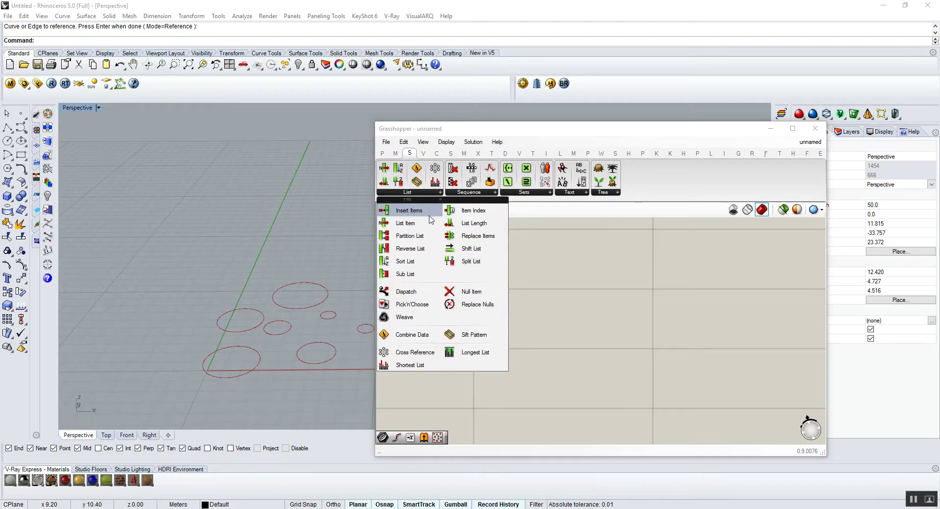
pyautogui.moveTo(410, 225); pyautogui.dragTo(665, 320)
pyautogui.moveTo(461, 297); pyautogui.dragTo(650, 295)
# - Add a number slider with value 3, connect it to List Item's i input, and inspect the chosen circle
pyautogui.doubleClick(516, 357)
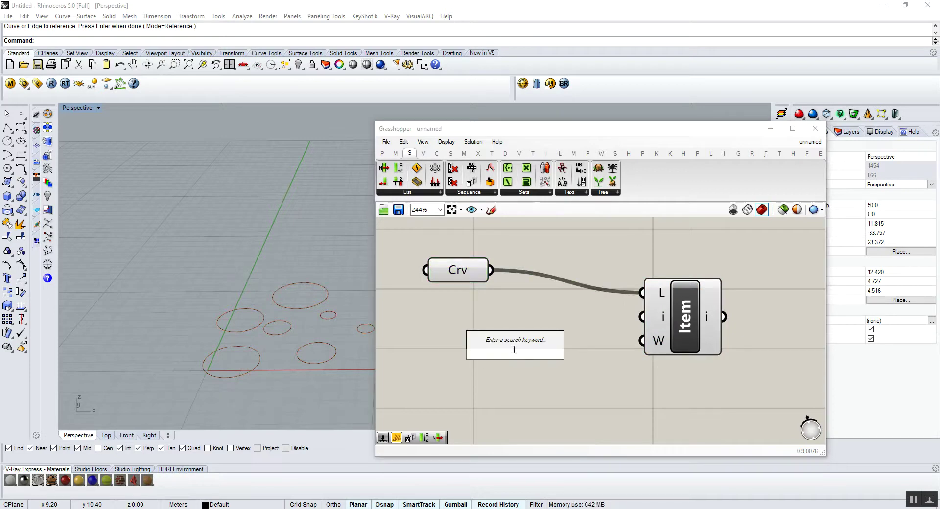
pyautogui.write('3')
pyautogui.press('Return')
pyautogui.moveTo(611, 353); pyautogui.dragTo(698, 331)
pyautogui.moveTo(296, 357); pyautogui.dragTo(345, 368, button='right')
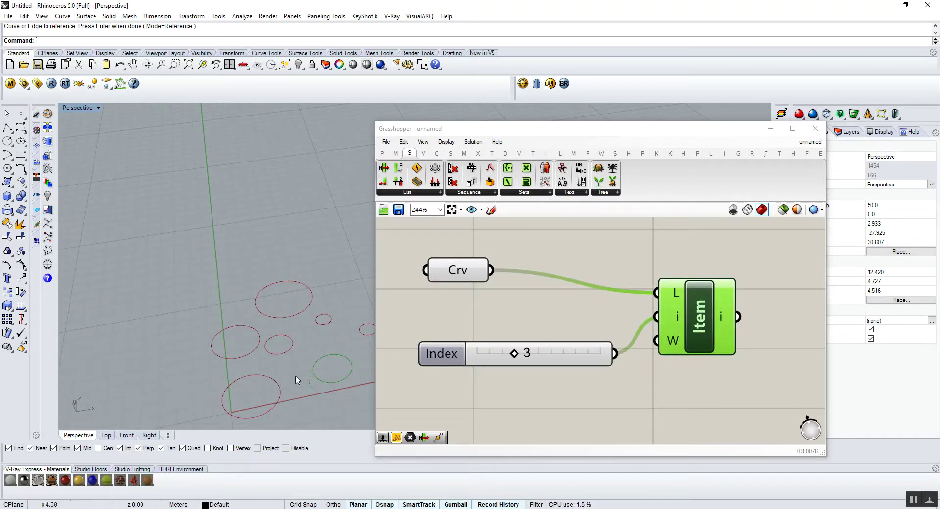
# - Add an Extrude component beside List Item and connect List Item's i output to its B input
pyautogui.scroll(-5, 205, 342)
pyautogui.scroll(-5, 518, 392)
pyautogui.scroll(4, 588, 353)
pyautogui.click(525, 318)
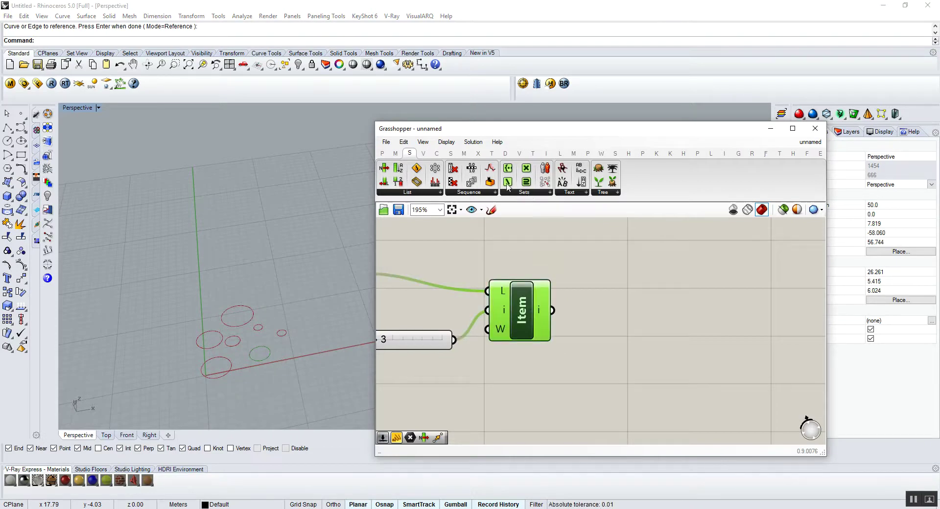
pyautogui.click(448, 154)
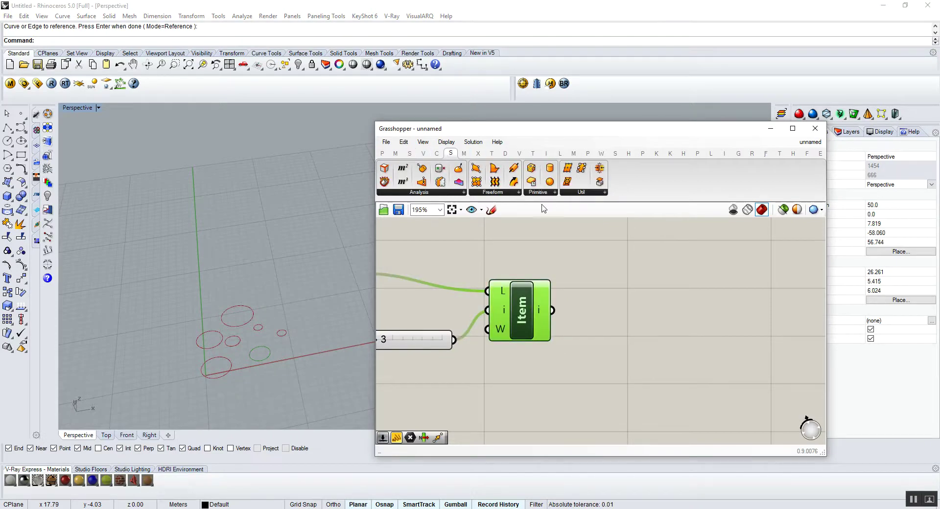
pyautogui.click(506, 196)
pyautogui.moveTo(494, 284); pyautogui.dragTo(632, 318)
# - Add a Unit Z vector component and connect its V output to the new Extrude component's D input
pyautogui.doubleClick(574, 368)
pyautogui.write('unit z')
pyautogui.press('Return')
pyautogui.moveTo(606, 368); pyautogui.dragTo(637, 347)
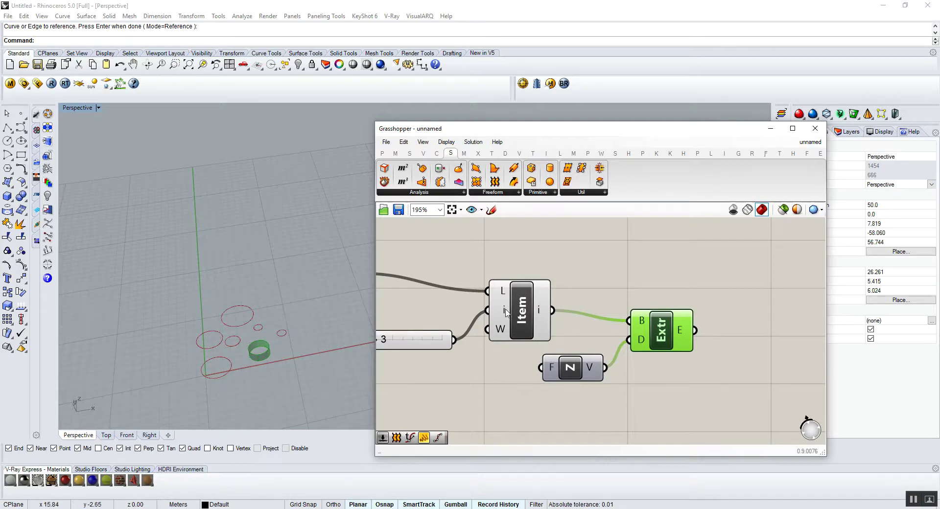
# - Add a +1 output to List Item and connect it to Extrude's B input alongside the existing i wire
pyautogui.moveTo(503, 311)
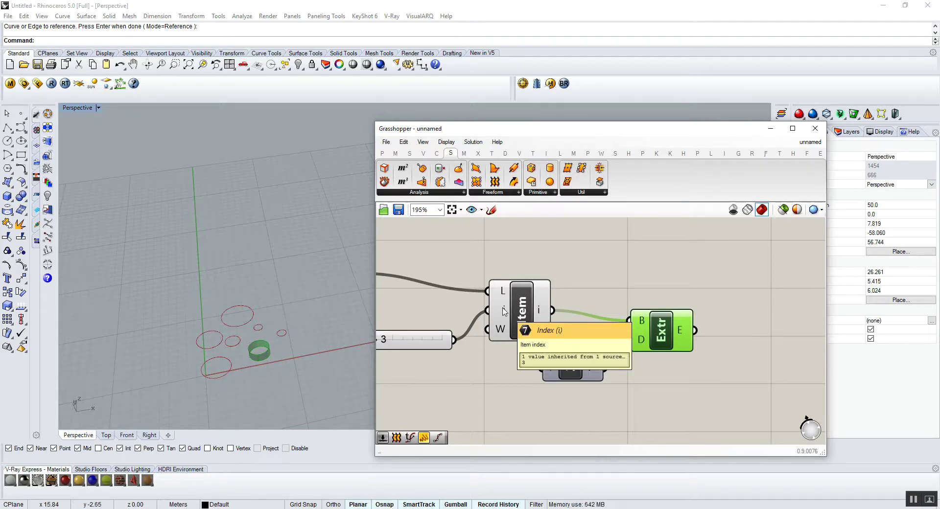
pyautogui.scroll(4, 504, 312)
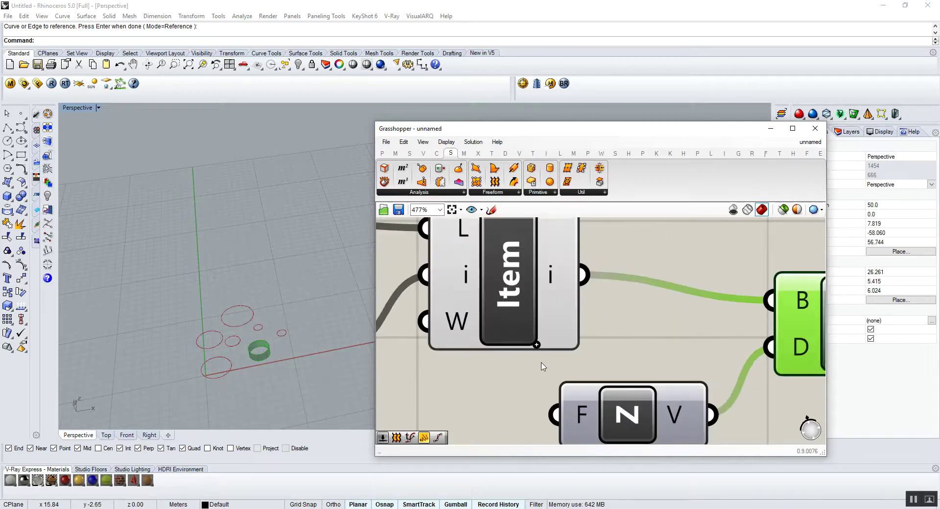
pyautogui.click(537, 338)
pyautogui.scroll(-3, 537, 338)
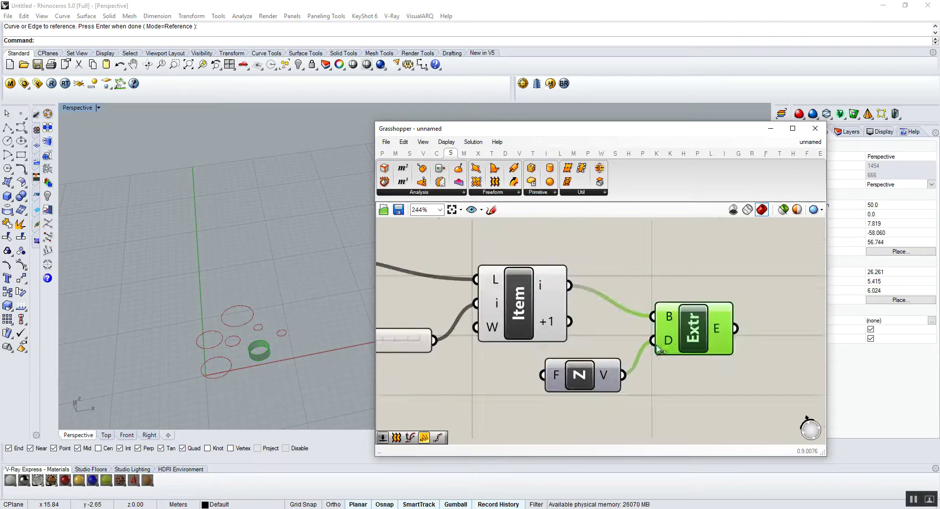
pyautogui.moveTo(573, 323); pyautogui.dragTo(654, 316)
pyautogui.scroll(1, 547, 328)
pyautogui.scroll(-5, 562, 338)
# - Turn off the viewport preview for the components of the List Item group
pyautogui.moveTo(715, 270); pyautogui.dragTo(505, 365)
pyautogui.rightClick(598, 294)
pyautogui.click(620, 319)
# - Duplicate the entire List Item group and place the copy directly below the original
pyautogui.moveTo(718, 270); pyautogui.dragTo(455, 367)
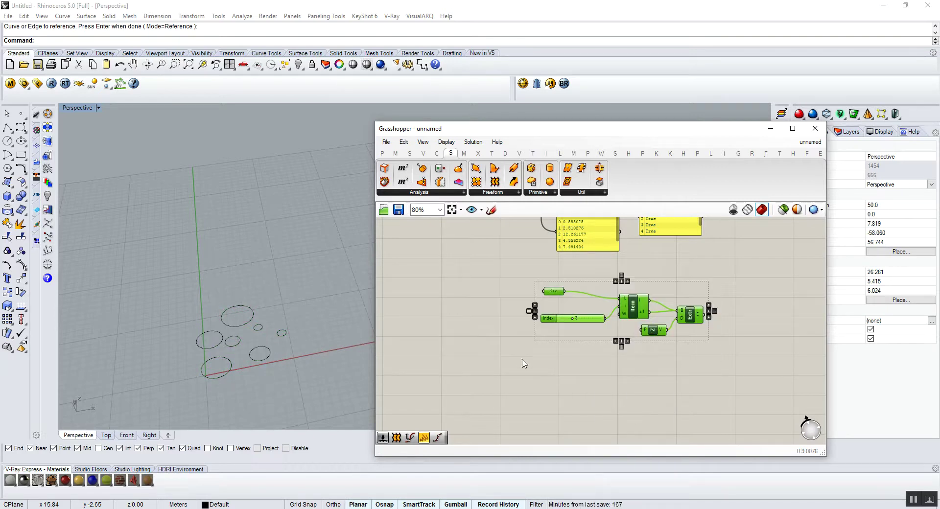
pyautogui.hotkey('ctrl', 'c')
pyautogui.hotkey('ctrl', 'v')
pyautogui.moveTo(636, 311); pyautogui.dragTo(629, 370)
pyautogui.click(695, 351)
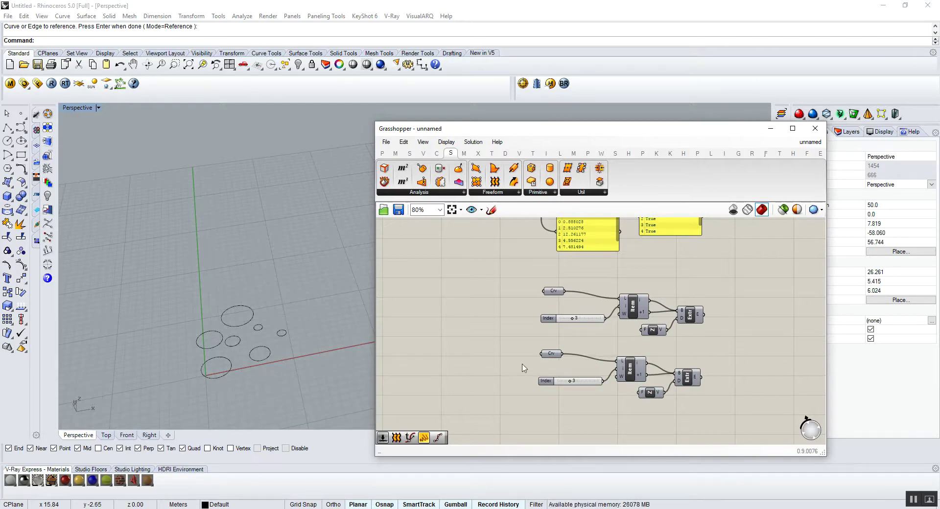
# - Delete the List Item component from the copied group
pyautogui.scroll(3, 523, 368)
pyautogui.rightClick(561, 355)
pyautogui.click(496, 378)
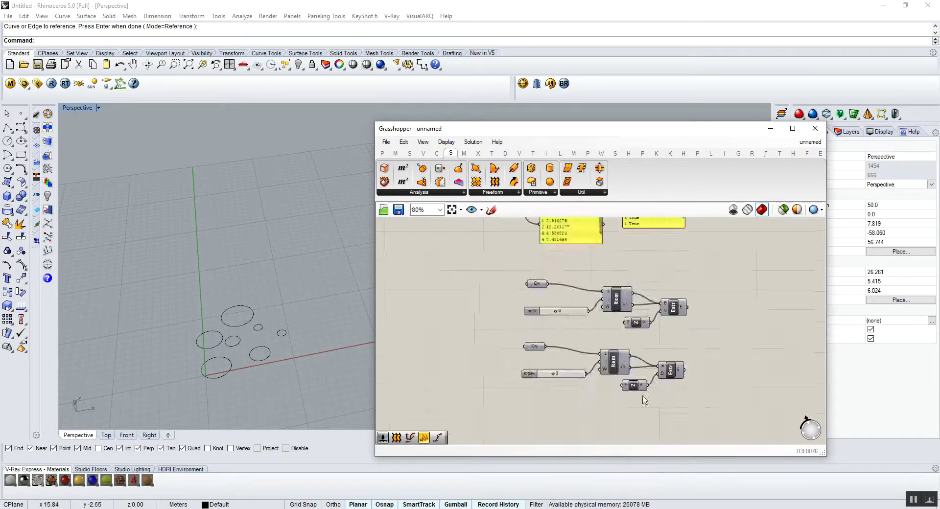
pyautogui.moveTo(595, 351); pyautogui.dragTo(604, 350)
pyautogui.click(633, 308)
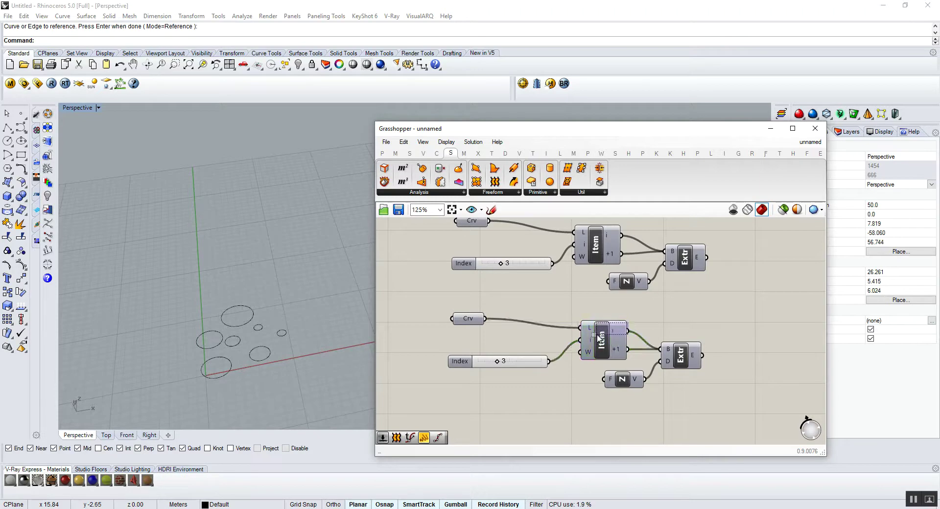
pyautogui.moveTo(630, 301); pyautogui.dragTo(528, 360)
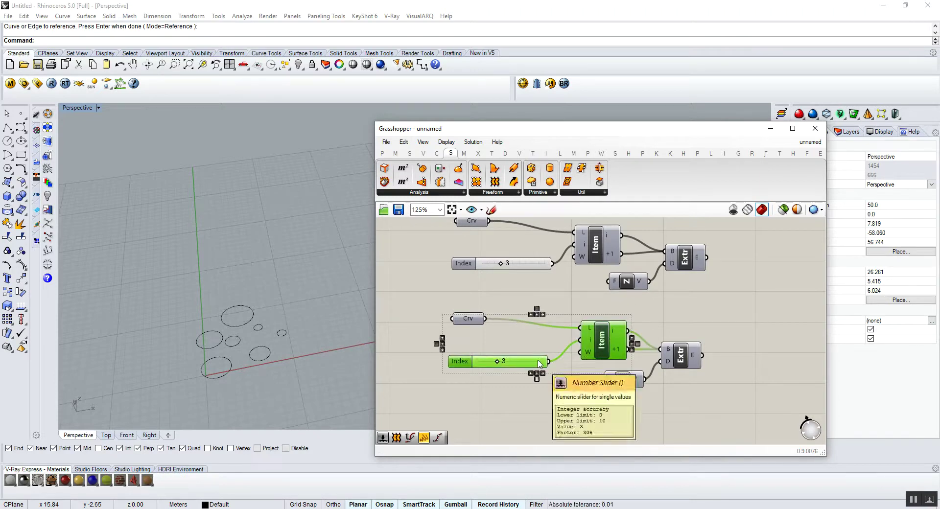
pyautogui.click(535, 346)
pyautogui.click(610, 346)
pyautogui.press('Delete')
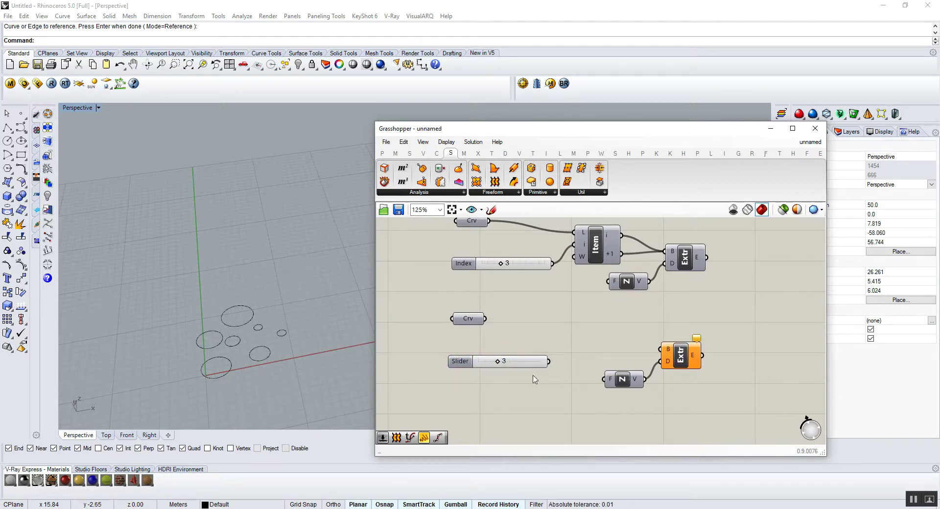
# - Add a Split List component between the copied Curve parameter and the copied Extrude component
pyautogui.click(409, 153)
pyautogui.click(404, 193)
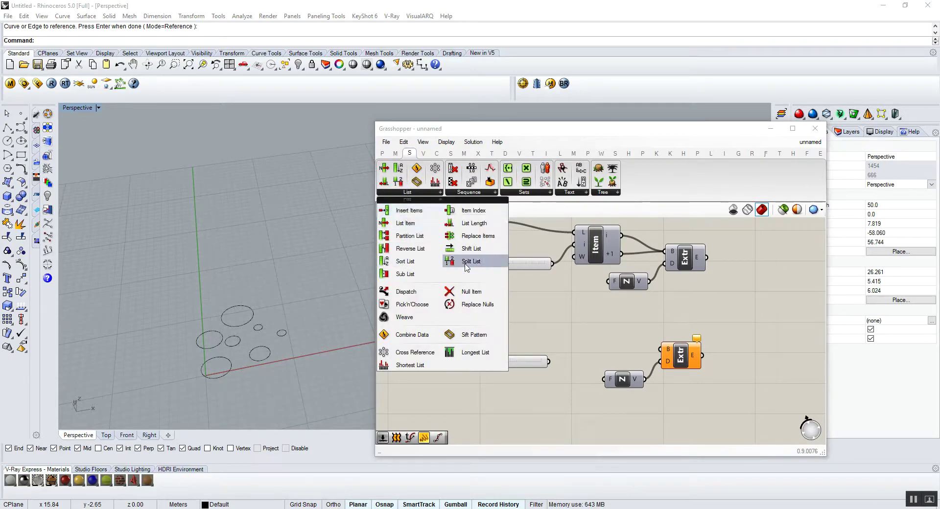
pyautogui.moveTo(525, 359); pyautogui.dragTo(557, 341)
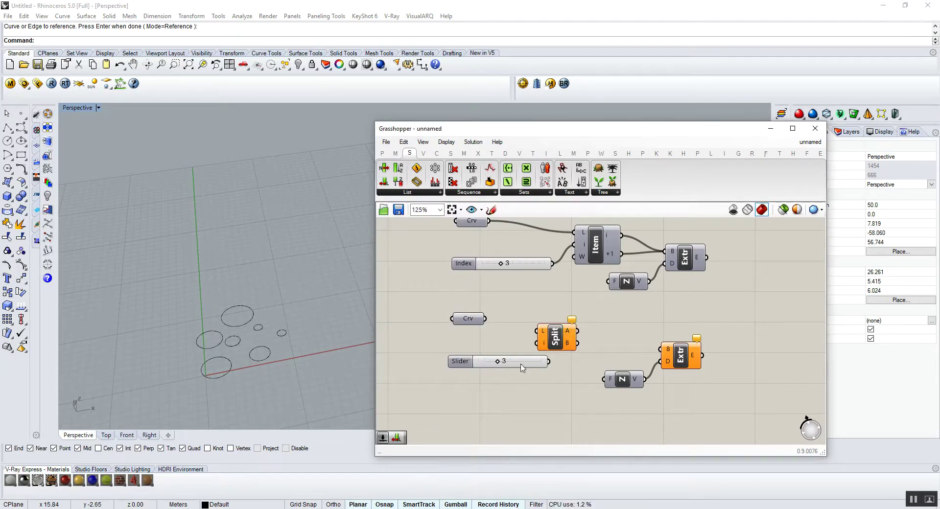
# - Move the copied slider lower and connect the copied Curve parameter to Split List's L input
pyautogui.moveTo(524, 368); pyautogui.dragTo(496, 385)
pyautogui.scroll(2, 482, 348)
pyautogui.moveTo(484, 315); pyautogui.dragTo(543, 326)
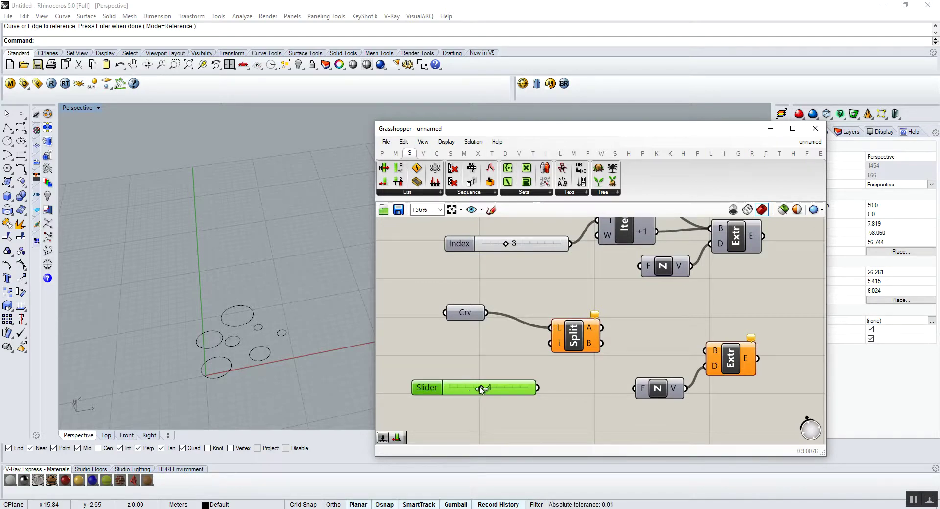
# - Connect the copied slider to Split List's i input and Split List's A output to the Extrude's B input
pyautogui.moveTo(538, 388); pyautogui.dragTo(550, 343)
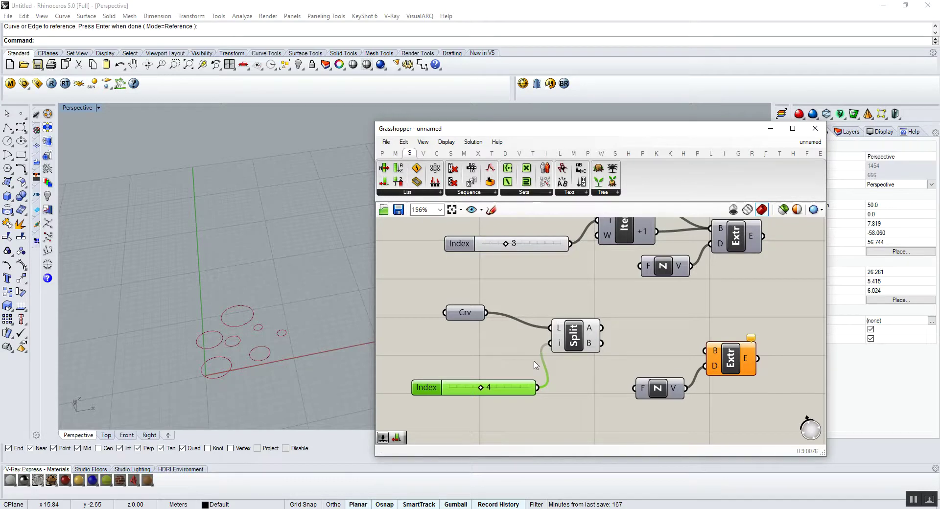
pyautogui.moveTo(603, 328); pyautogui.dragTo(721, 352)
pyautogui.rightClick(734, 349)
pyautogui.click(749, 364)
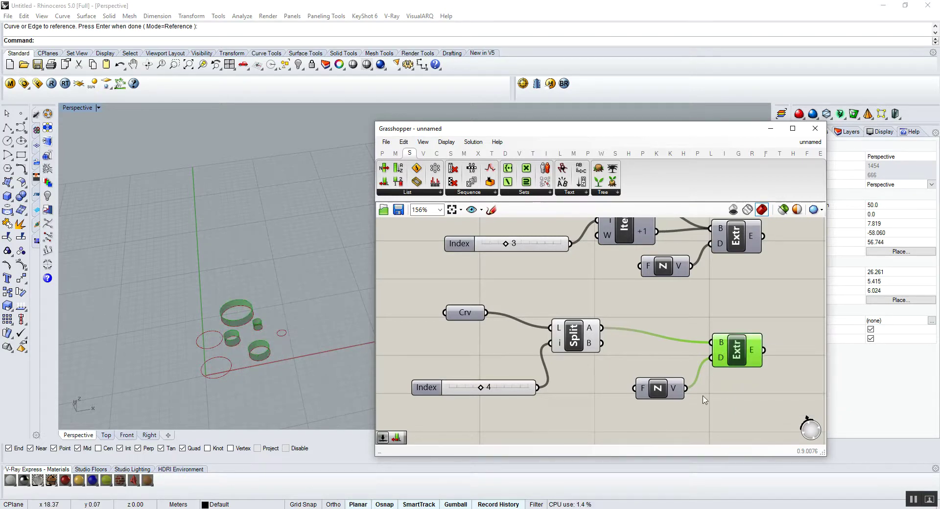
# - Duplicate the Extrude and Unit Z components below the originals and feed the copied Extrude's B input from Split List's B output
pyautogui.moveTo(770, 322); pyautogui.dragTo(701, 371)
pyautogui.moveTo(644, 419); pyautogui.dragTo(644, 418)
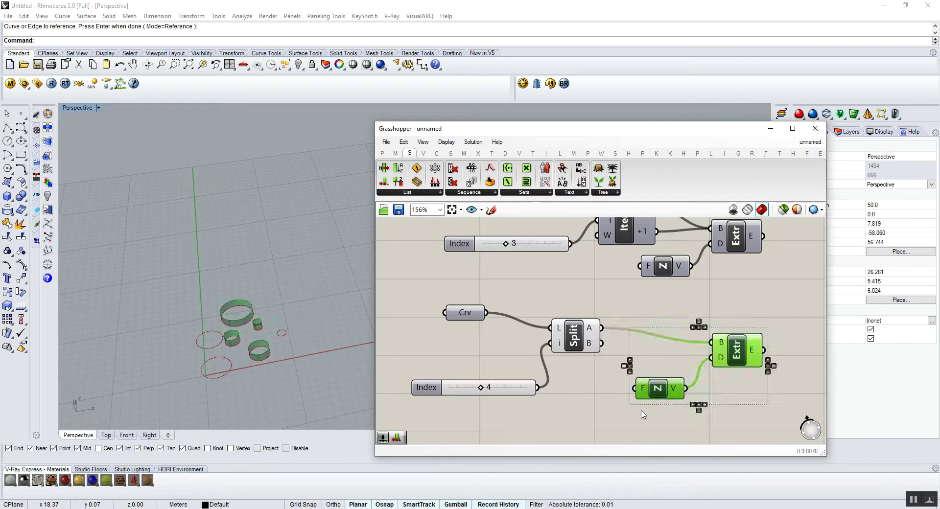
pyautogui.hotkey('ctrl', 'c')
pyautogui.hotkey('ctrl', 'v')
pyautogui.moveTo(735, 381); pyautogui.dragTo(727, 445)
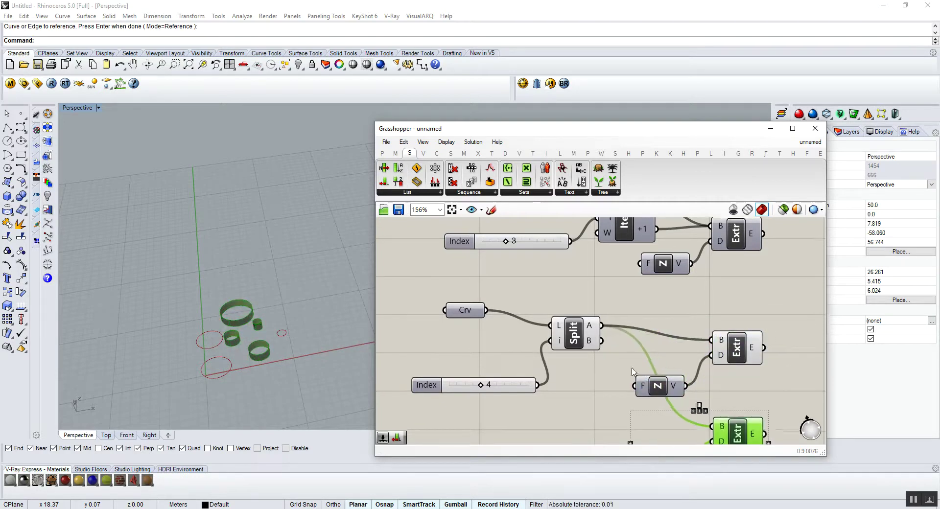
pyautogui.moveTo(602, 341); pyautogui.dragTo(711, 426)
# - Add a number slider set to 10 and connect it to the copied Unit Z's F input
pyautogui.scroll(-3, 636, 391)
pyautogui.scroll(3, 612, 367)
pyautogui.click(587, 424)
pyautogui.doubleClick(587, 424)
pyautogui.write('10')
pyautogui.press('Return')
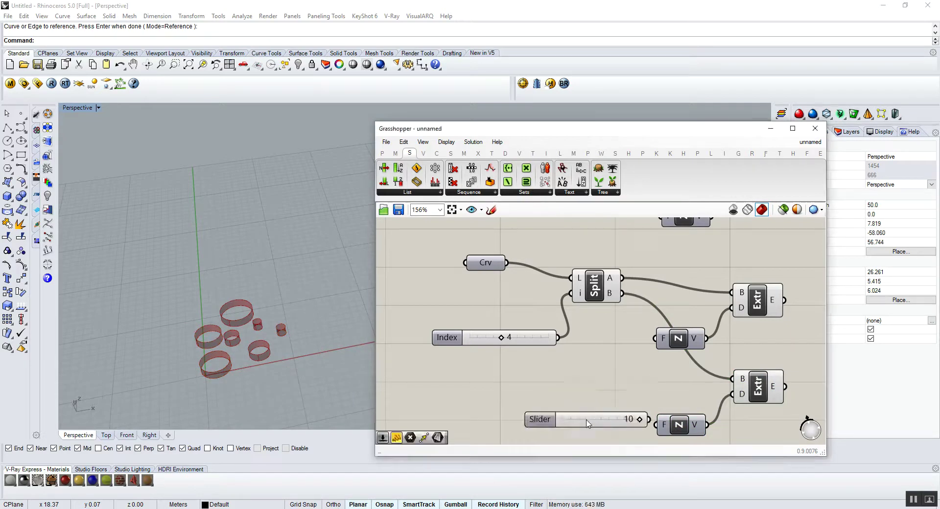
pyautogui.moveTo(649, 420); pyautogui.dragTo(657, 425)
# - Examine the two extrusion heights in the model, compare the List Item and Split List components, and browse the available list components
pyautogui.moveTo(210, 332); pyautogui.dragTo(274, 273, button='right')
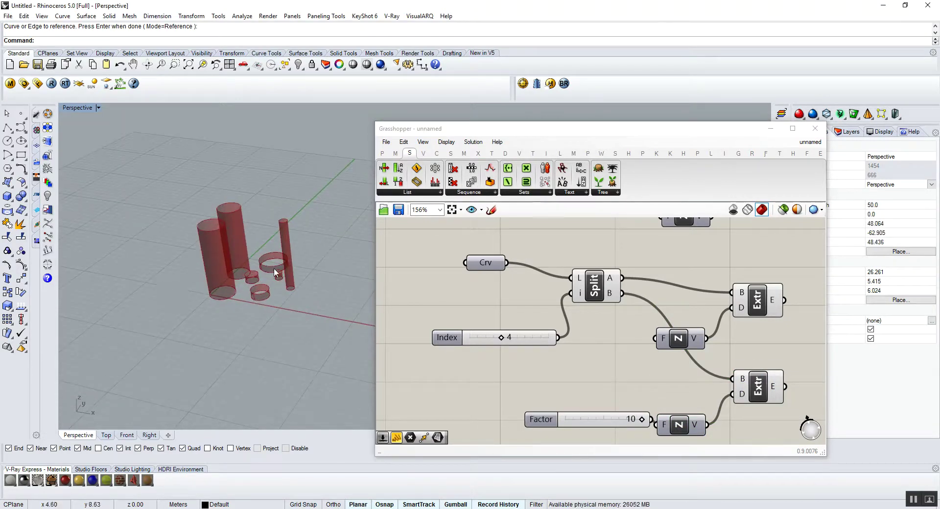
pyautogui.scroll(3, 318, 227)
pyautogui.click(428, 194)
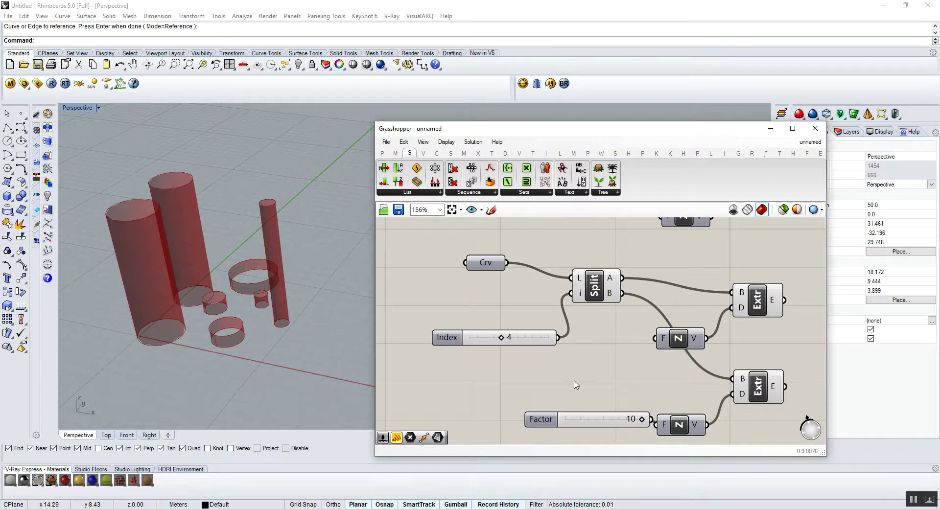
pyautogui.moveTo(576, 384); pyautogui.dragTo(605, 437, button='right')
pyautogui.moveTo(620, 275); pyautogui.dragTo(560, 300, button='right')
pyautogui.click(609, 243)
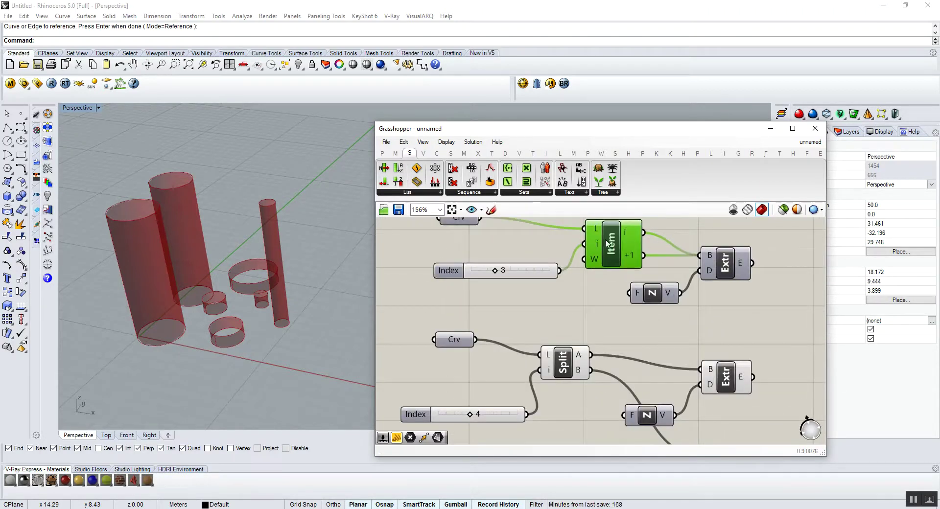
pyautogui.scroll(3, 612, 247)
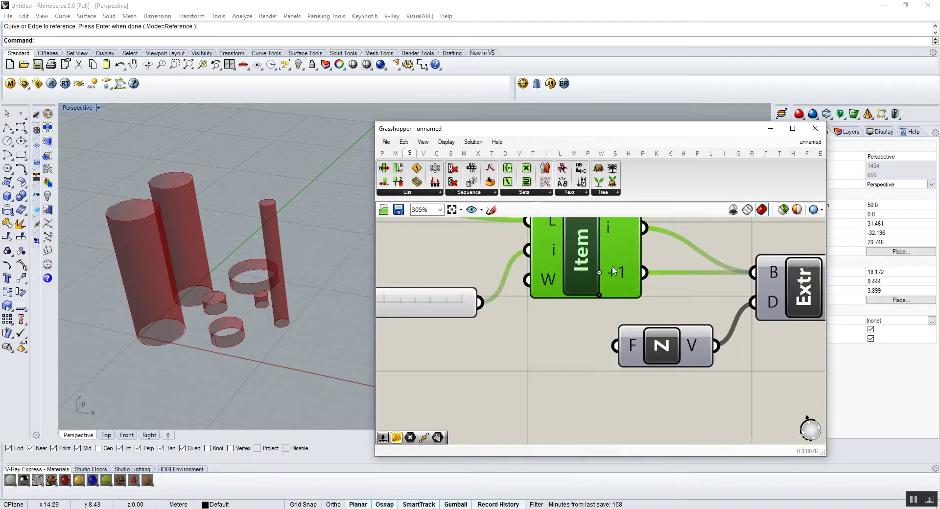
pyautogui.scroll(-3, 612, 269)
pyautogui.scroll(3, 568, 343)
pyautogui.click(571, 345)
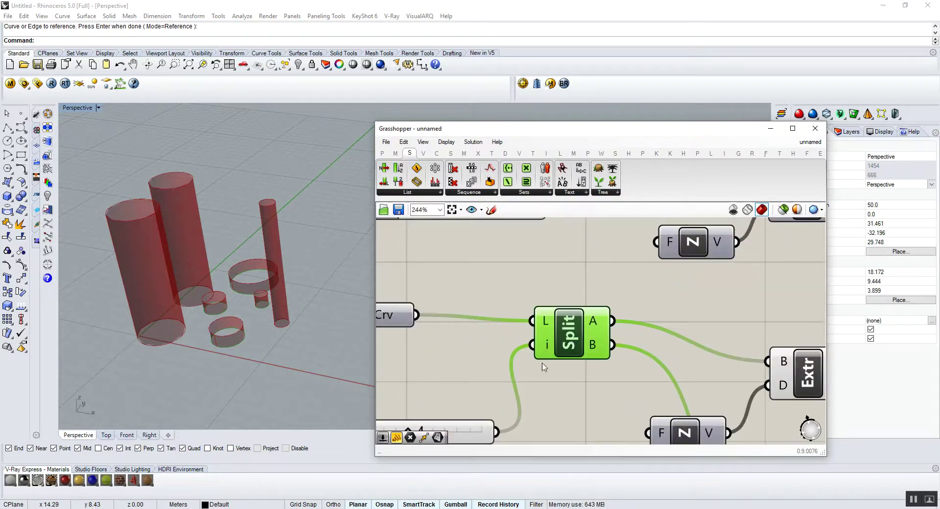
pyautogui.scroll(3, 571, 345)
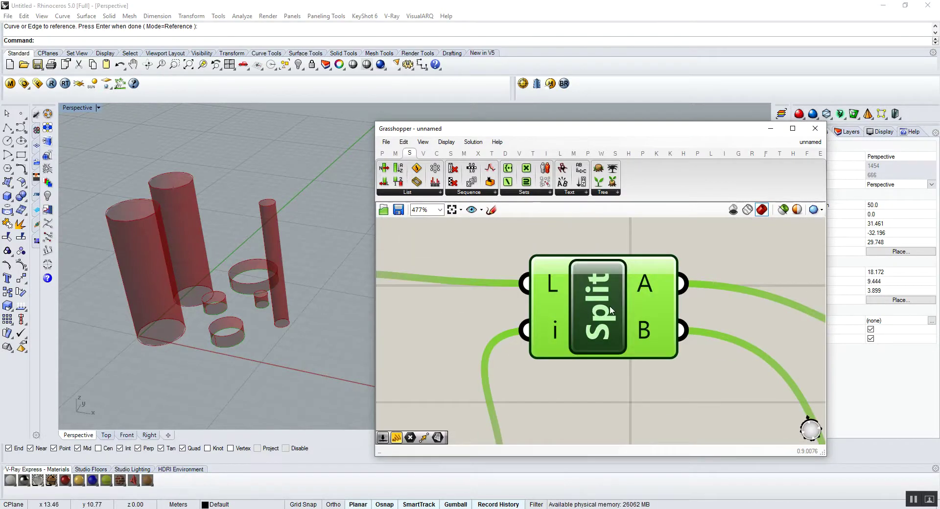
pyautogui.click(404, 311)
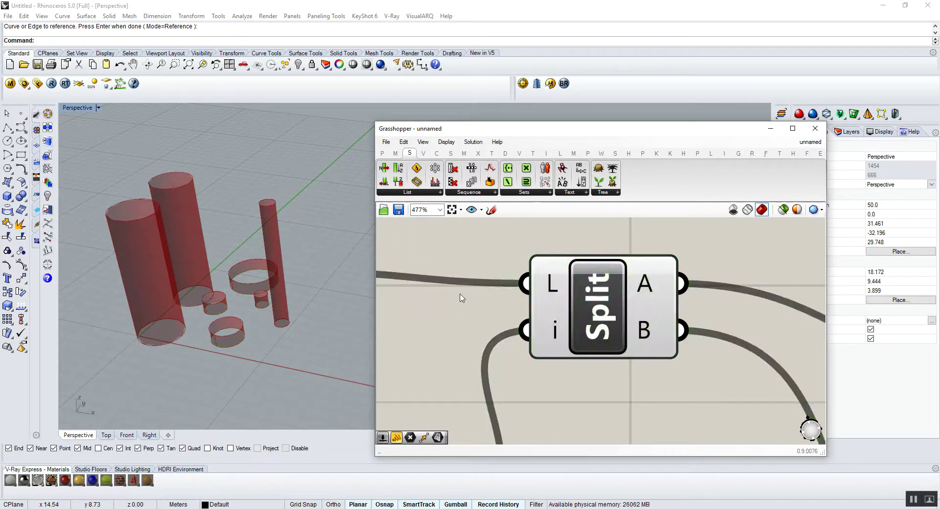
pyautogui.click(404, 193)
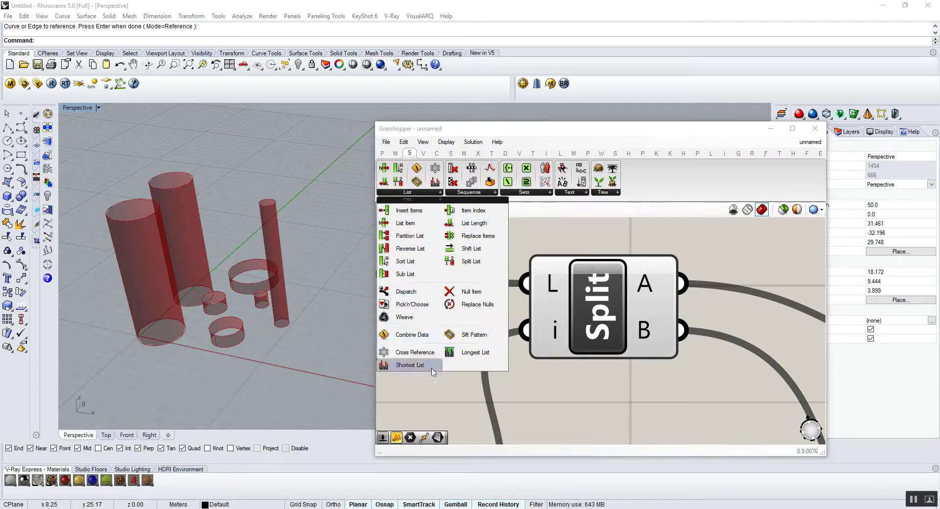
pyautogui.scroll(-3, 533, 343)
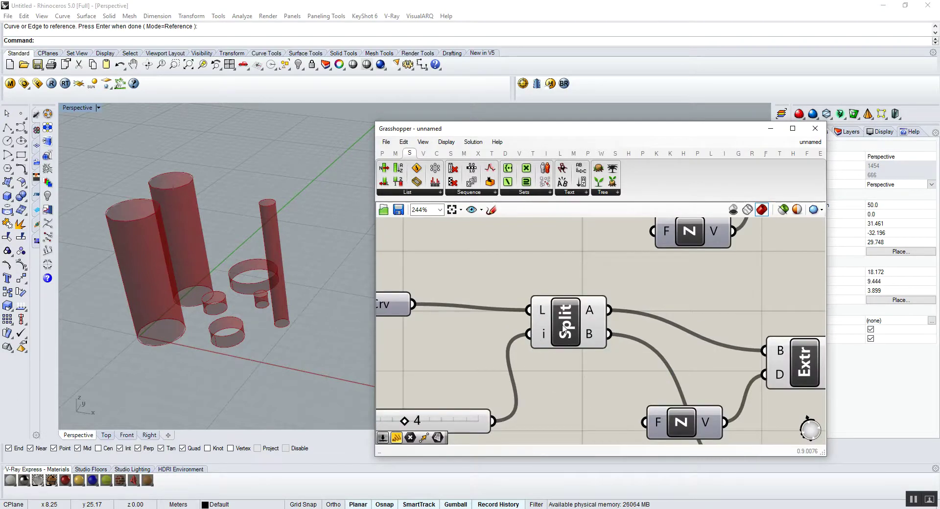
# - Move Split List's upper Extrude farther from it and place the matching Unit Z beside that Extrude
pyautogui.click(566, 341)
pyautogui.scroll(-3, 555, 353)
pyautogui.scroll(2, 614, 390)
pyautogui.moveTo(696, 331); pyautogui.dragTo(747, 317)
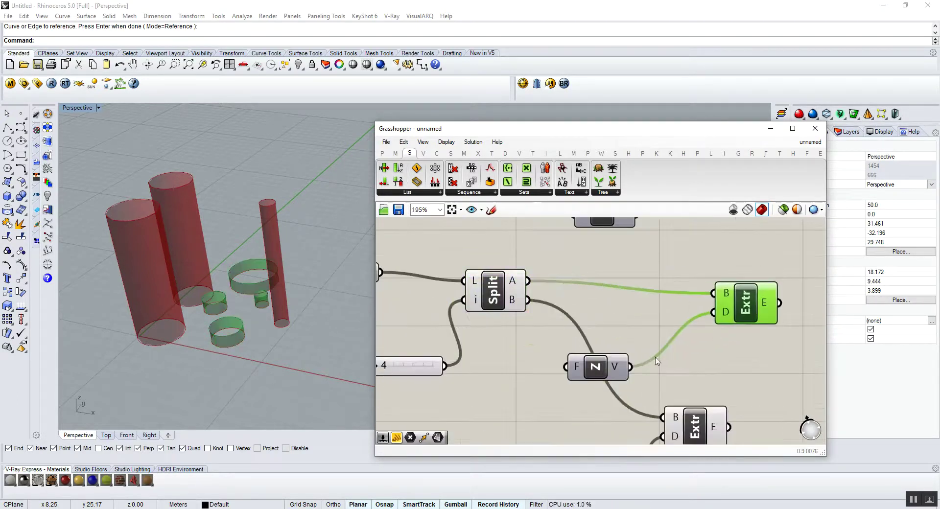
pyautogui.moveTo(607, 371); pyautogui.dragTo(661, 336)
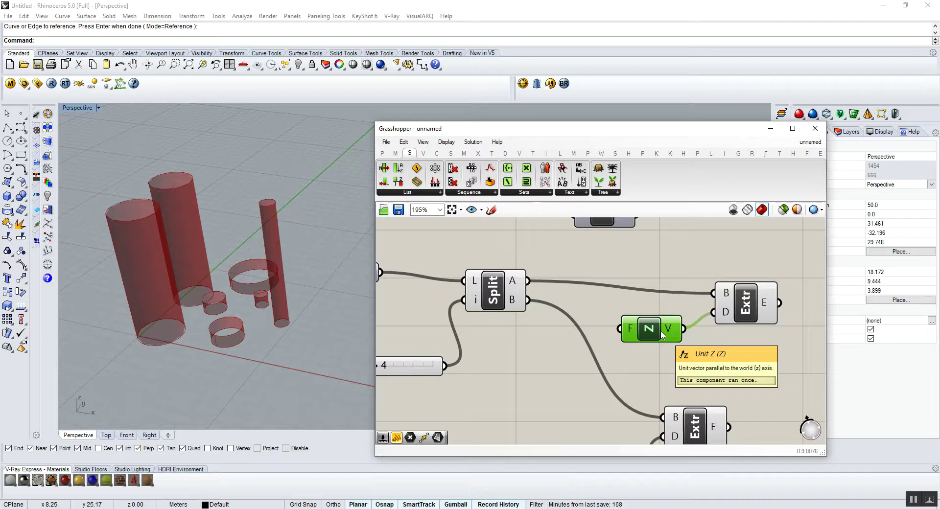
# - Turn off the preview of the Split List group's components
pyautogui.scroll(-4, 690, 297)
pyautogui.moveTo(797, 280); pyautogui.dragTo(501, 400)
pyautogui.scroll(3, 576, 356)
pyautogui.rightClick(598, 336)
pyautogui.click(615, 330)
pyautogui.click(610, 341)
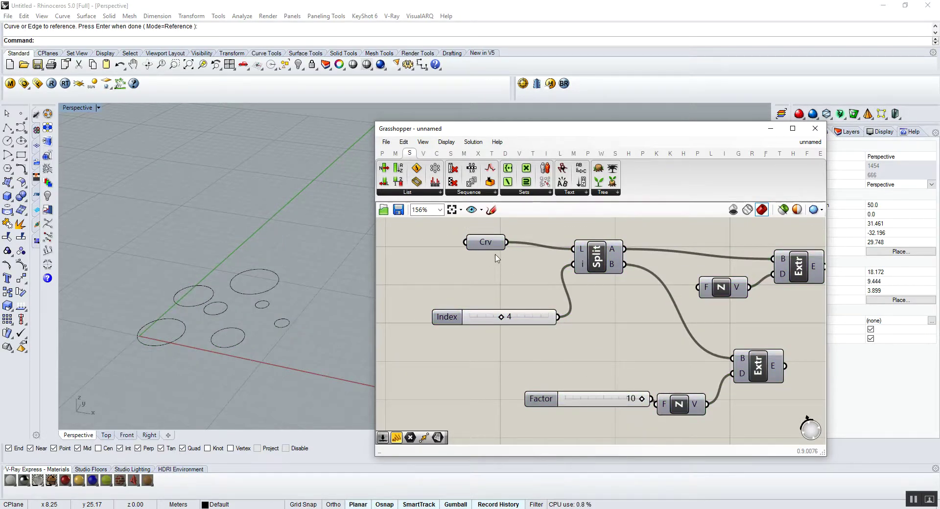
# - Duplicate the whole Split List group and place the copy below the original
pyautogui.scroll(-5, 544, 259)
pyautogui.scroll(-3, 490, 254)
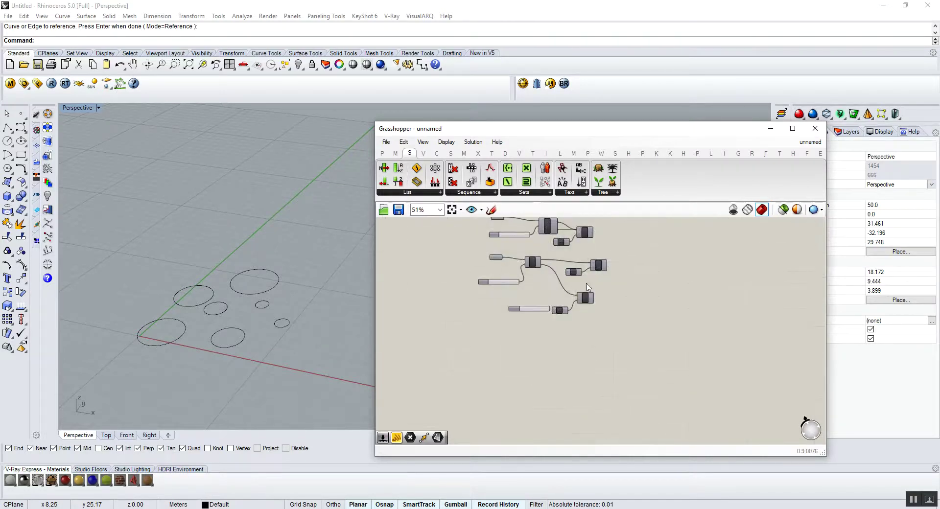
pyautogui.moveTo(616, 248); pyautogui.dragTo(481, 325)
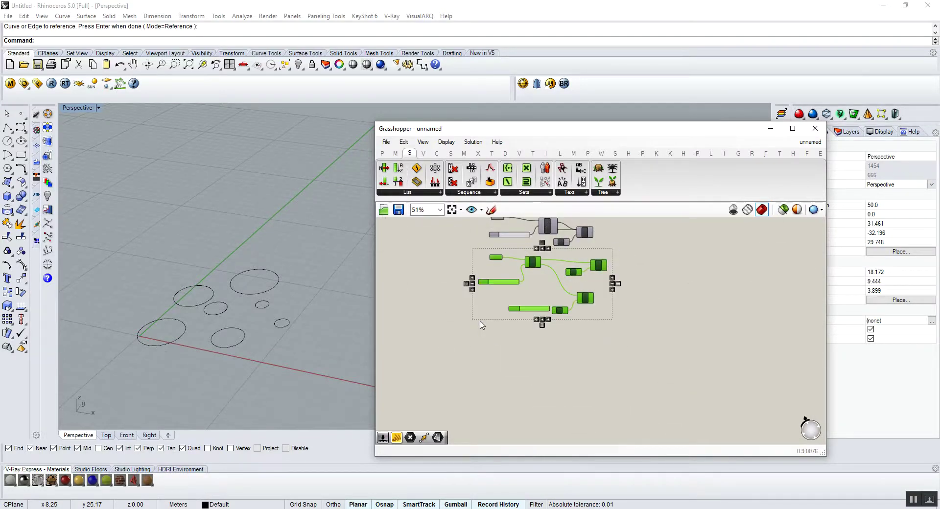
pyautogui.hotkey('ctrl', 'c')
pyautogui.hotkey('ctrl', 'v')
pyautogui.moveTo(530, 272); pyautogui.dragTo(536, 377)
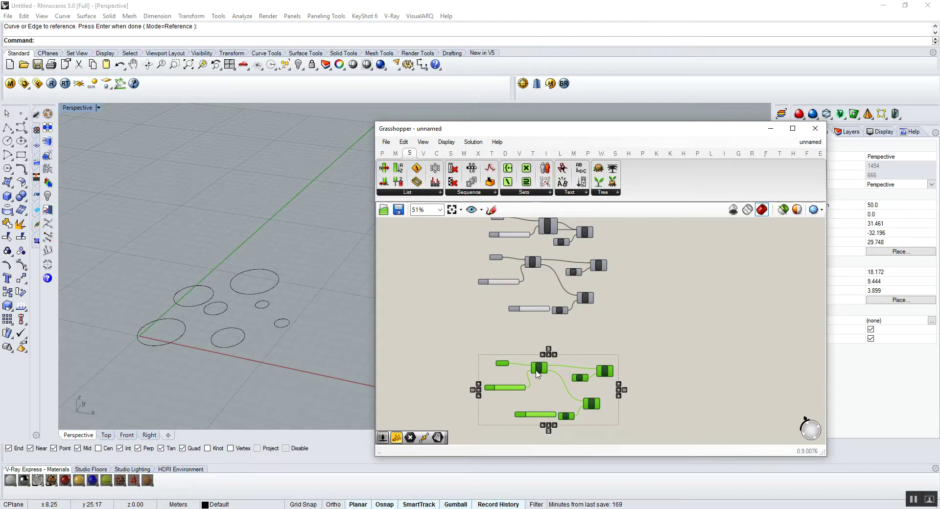
pyautogui.click(715, 394)
# - Delete the copied group's Extrude, Unit Z, Factor slider and Split List components, keeping the Curve parameter and Index slider
pyautogui.scroll(4, 543, 387)
pyautogui.moveTo(696, 284); pyautogui.dragTo(561, 397)
pyautogui.press('Delete')
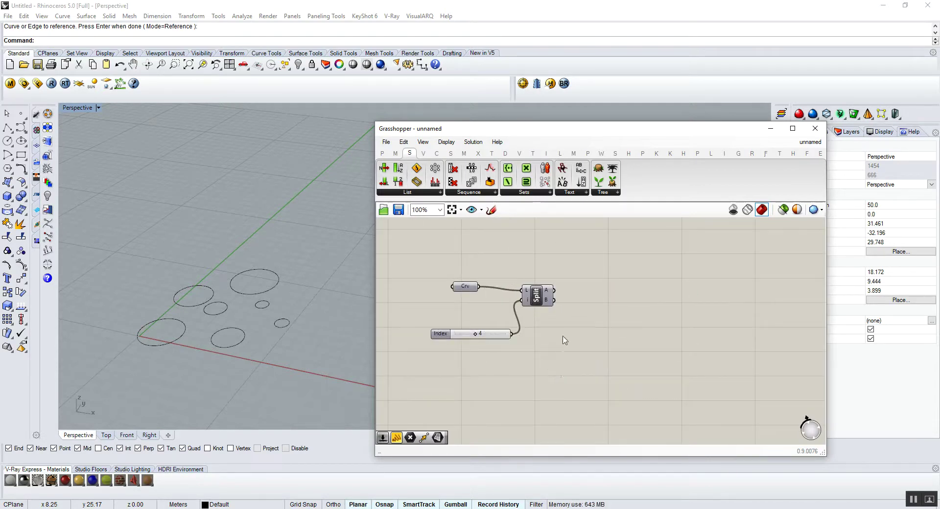
pyautogui.scroll(1, 563, 328)
pyautogui.click(533, 292)
pyautogui.press('Delete')
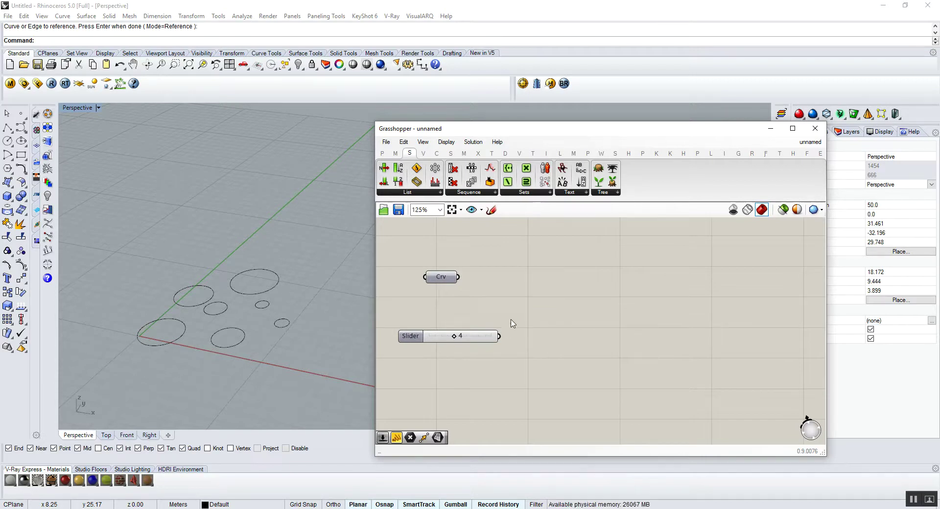
# - Add an Evaluate component beside the copied Curve parameter, leaving room between them
pyautogui.click(395, 154)
pyautogui.moveTo(542, 171); pyautogui.dragTo(563, 292)
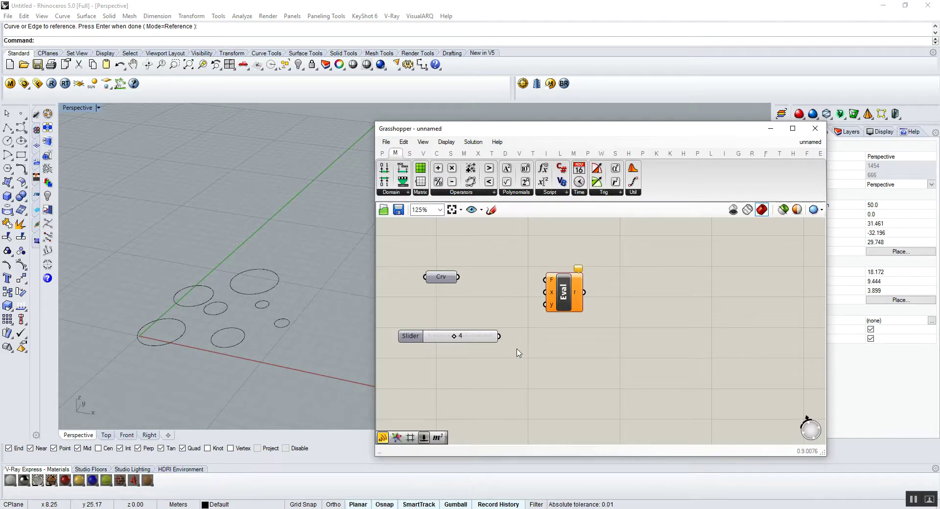
pyautogui.scroll(1, 538, 306)
pyautogui.moveTo(419, 272)
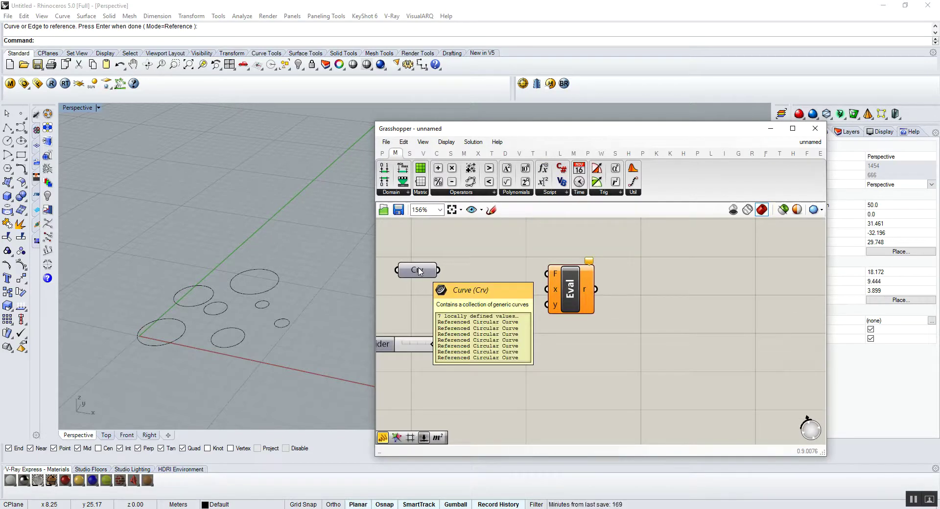
pyautogui.moveTo(570, 288); pyautogui.dragTo(614, 302)
# - Add an Area component, connect the Curve parameter to its G input, and connect its A output to Evaluate's x input
pyautogui.click(382, 153)
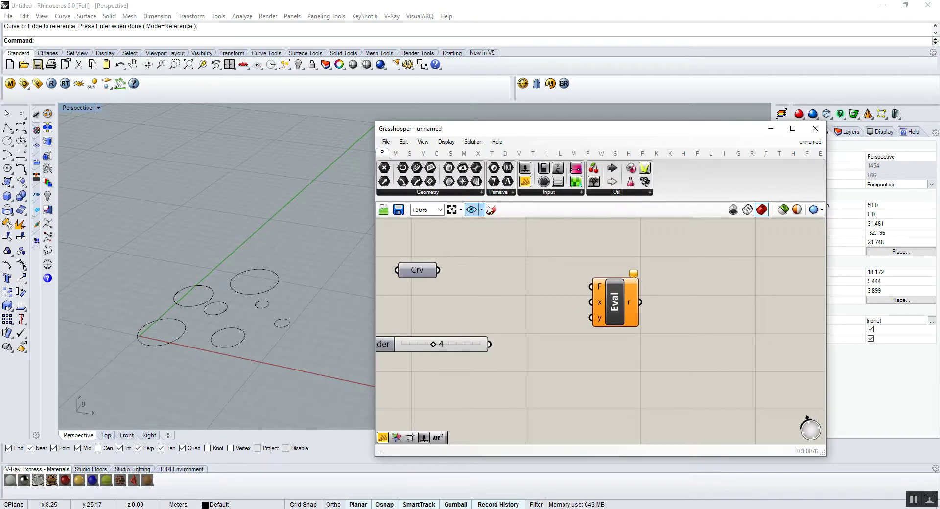
pyautogui.click(450, 153)
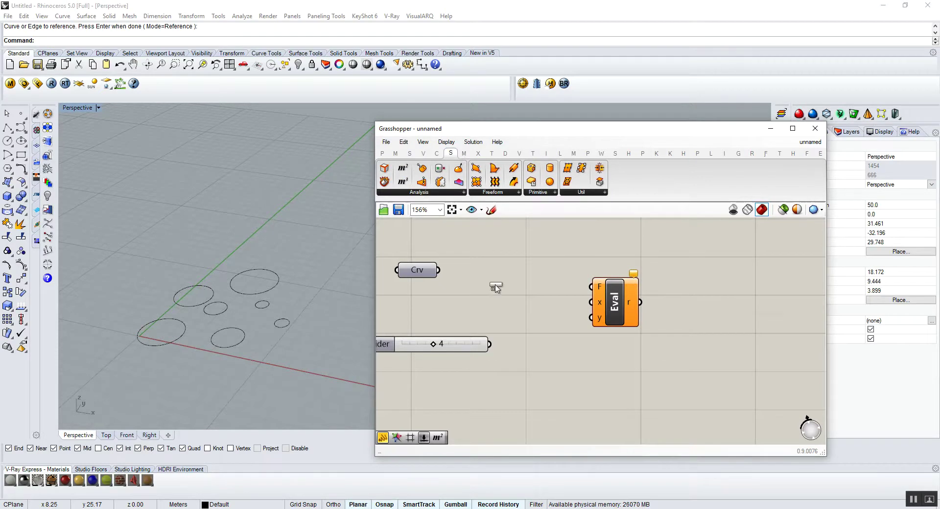
pyautogui.moveTo(402, 167); pyautogui.dragTo(504, 317)
pyautogui.moveTo(456, 340); pyautogui.dragTo(438, 365)
pyautogui.moveTo(438, 270); pyautogui.dragTo(584, 307)
# - Add a panel containing the expression X>4 and connect it to Evaluate's F input
pyautogui.click(382, 153)
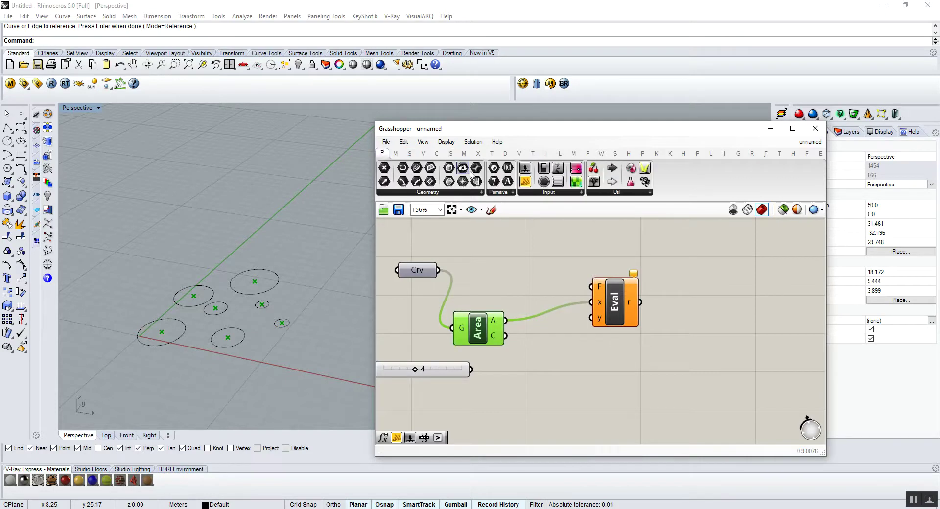
pyautogui.moveTo(525, 182); pyautogui.dragTo(525, 260)
pyautogui.doubleClick(526, 261)
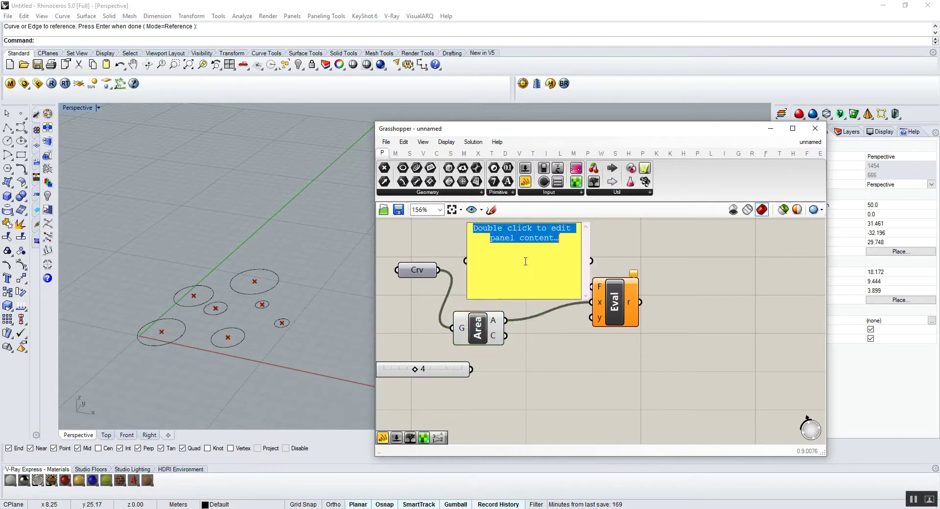
pyautogui.write('x>4')
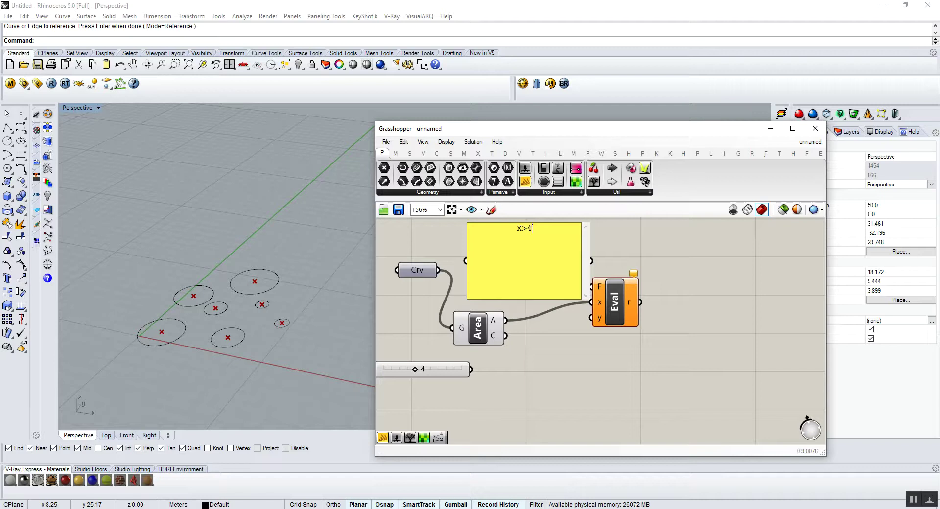
pyautogui.click(576, 365)
pyautogui.moveTo(591, 260); pyautogui.dragTo(646, 362)
# - Add a Dispatch component beyond the Evaluate component
pyautogui.moveTo(495, 410); pyautogui.dragTo(467, 421, button='right')
pyautogui.click(410, 153)
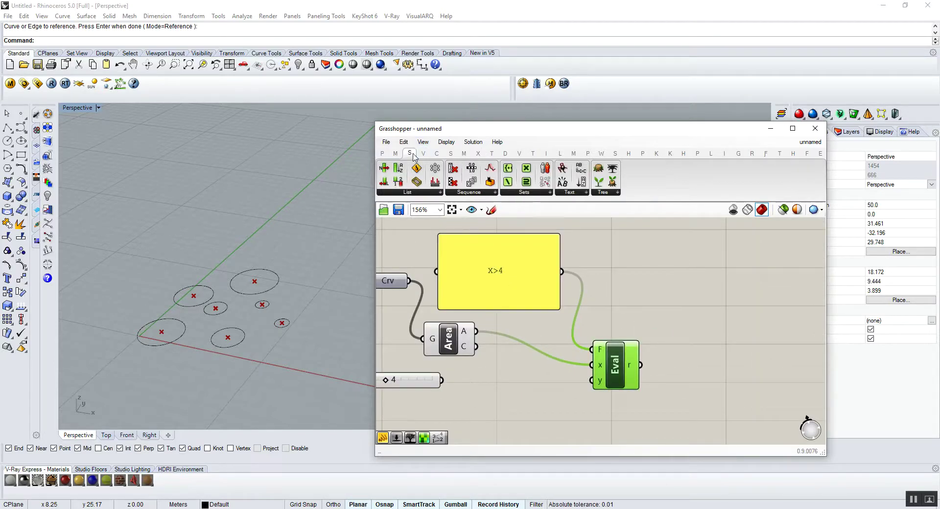
pyautogui.click(408, 193)
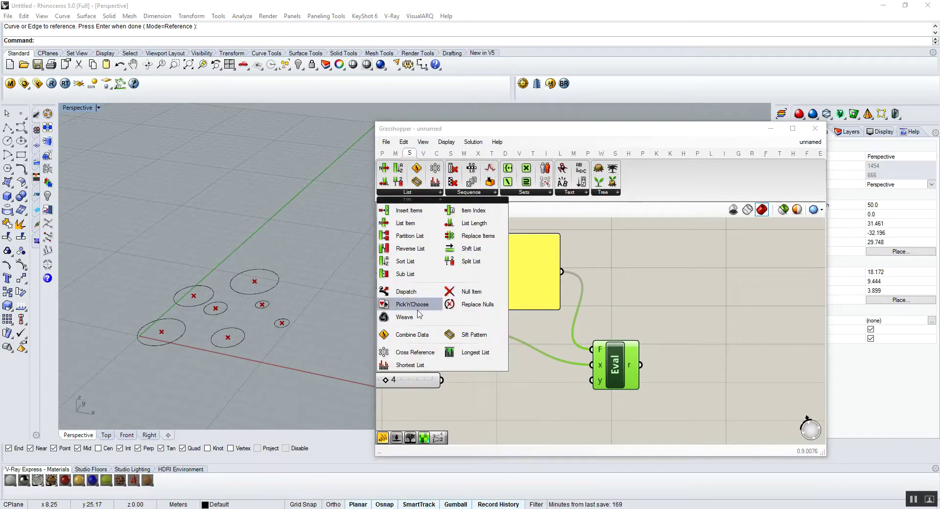
pyautogui.click(406, 291)
pyautogui.scroll(-2, 678, 352)
pyautogui.click(690, 318)
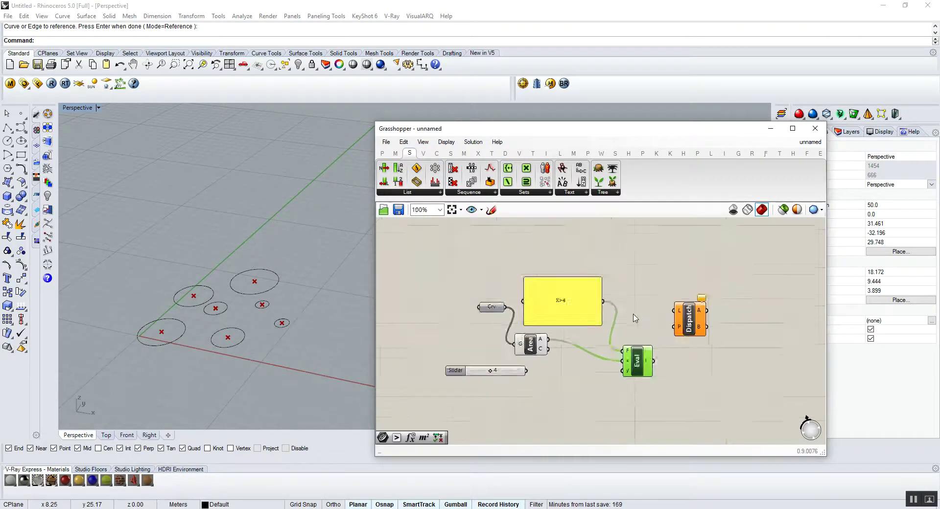
# - Move the X>4 panel slightly higher and connect the Curve parameter to Dispatch's L input
pyautogui.moveTo(554, 304); pyautogui.dragTo(568, 292)
pyautogui.scroll(2, 636, 317)
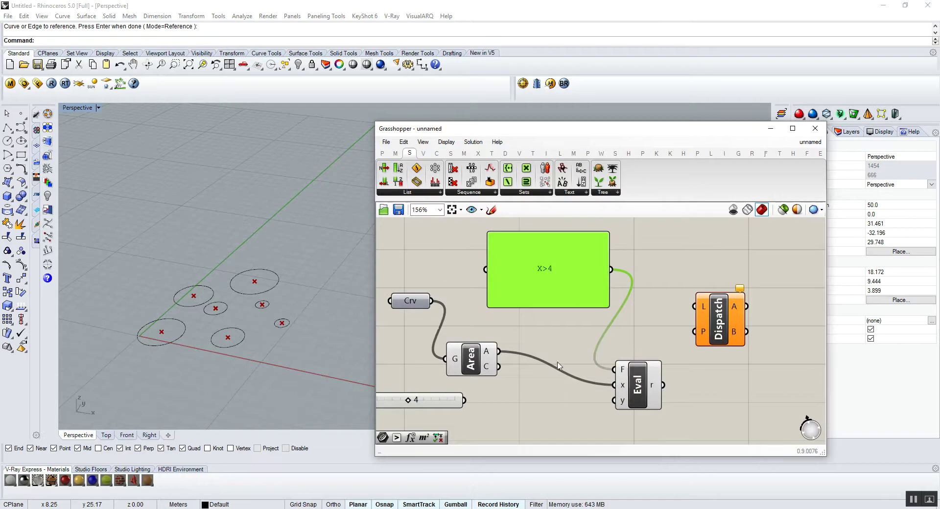
pyautogui.moveTo(437, 304); pyautogui.dragTo(694, 307)
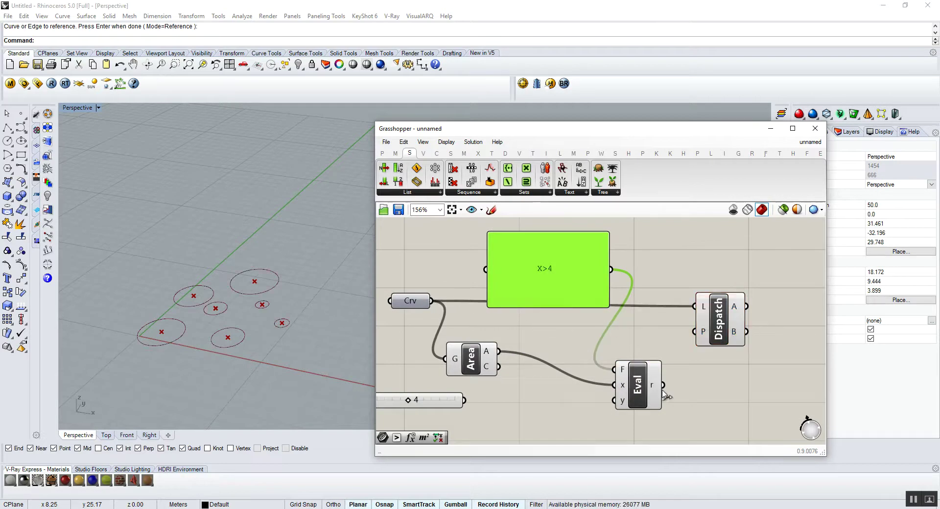
# - Add a panel below Dispatch showing Evaluate's r output, and check the data on Dispatch's L input
pyautogui.click(381, 153)
pyautogui.moveTo(525, 182); pyautogui.dragTo(678, 323)
pyautogui.scroll(-2, 688, 370)
pyautogui.scroll(2, 688, 371)
pyautogui.moveTo(603, 267); pyautogui.dragTo(616, 322)
pyautogui.scroll(-3, 616, 322)
pyautogui.scroll(5, 672, 297)
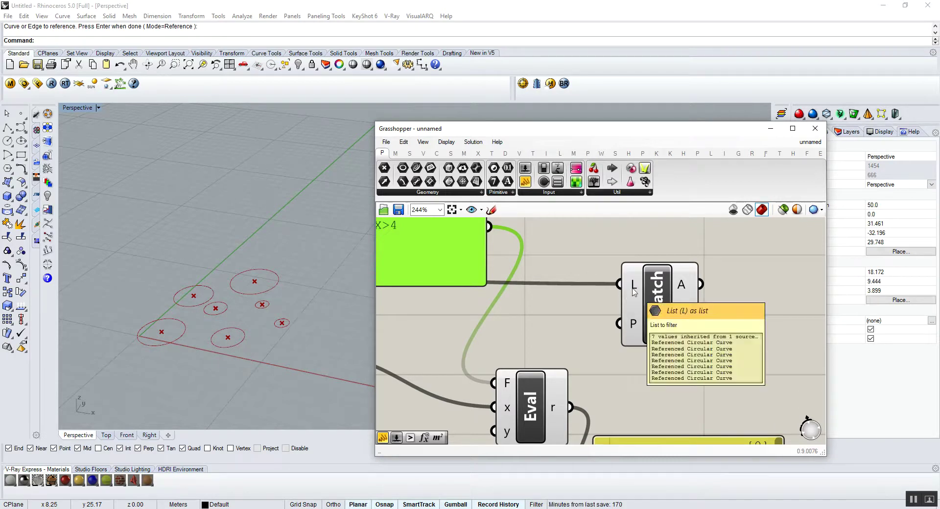
# - Examine Dispatch's P input and A and B outputs together with the Evaluate results and the earlier extrusion setup
pyautogui.moveTo(636, 331)
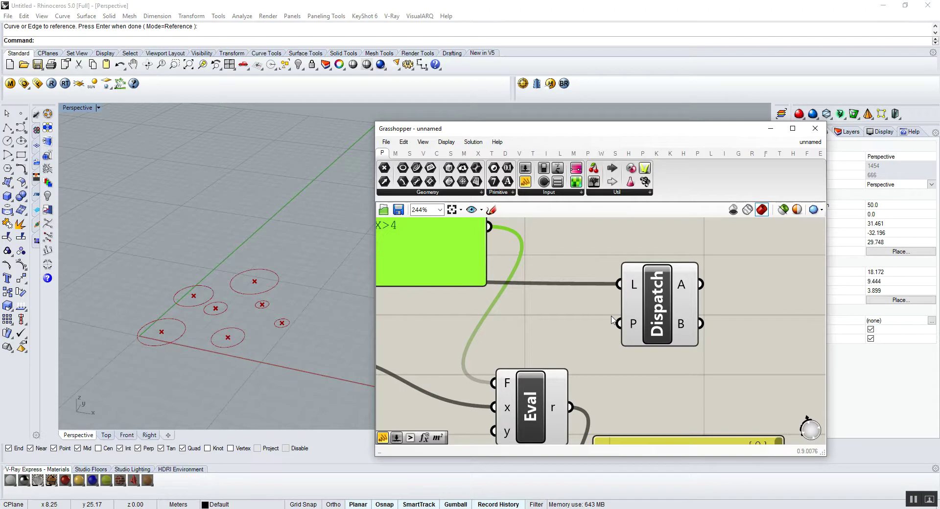
pyautogui.scroll(-3, 611, 321)
pyautogui.scroll(4, 618, 276)
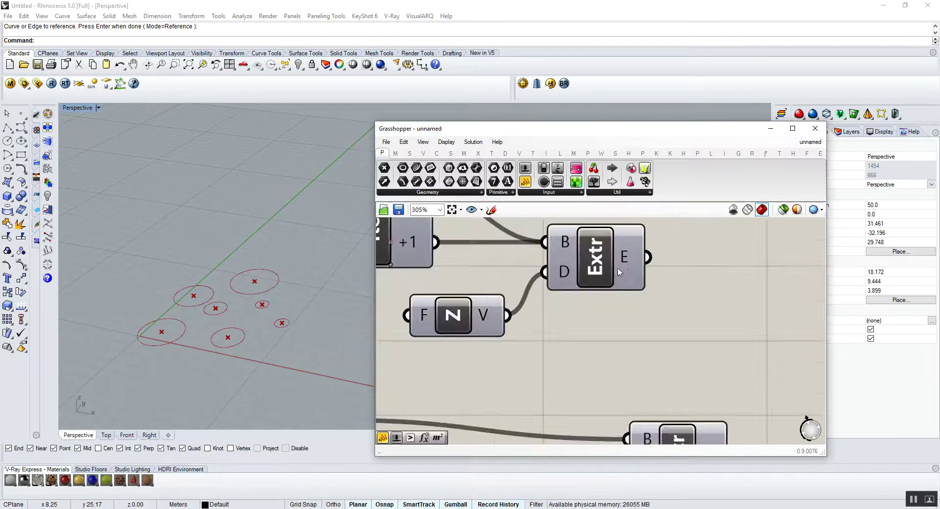
pyautogui.scroll(-3, 618, 277)
pyautogui.scroll(3, 610, 386)
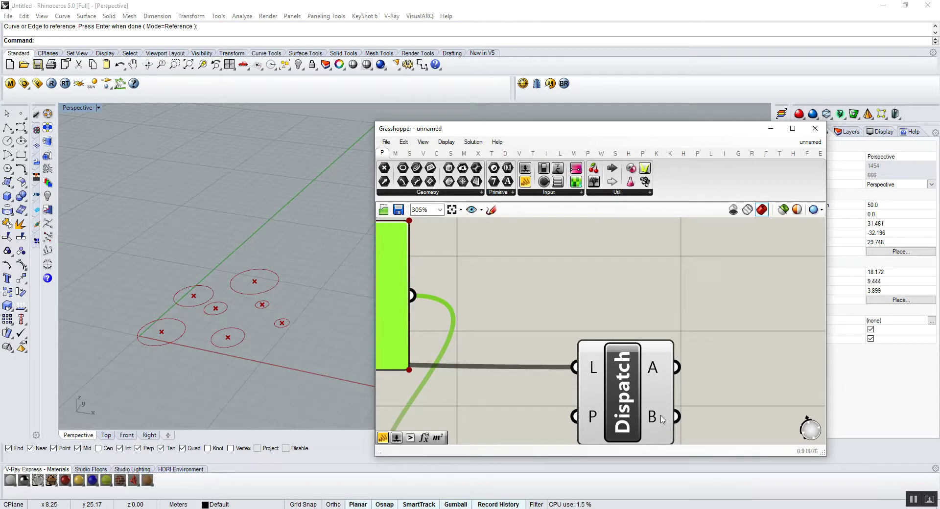
pyautogui.scroll(-4, 579, 279)
pyautogui.scroll(1, 582, 403)
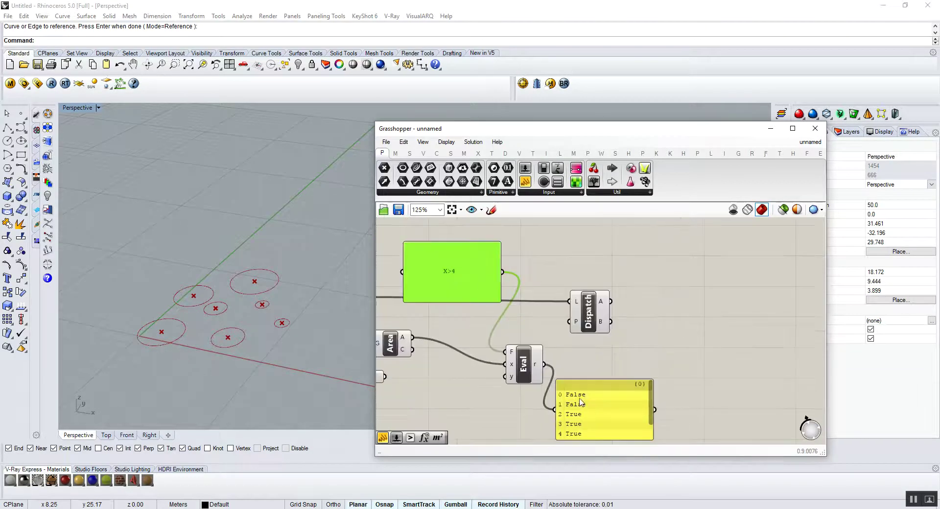
# - Add a Curve parameter beyond Dispatch fed by its A output, and nudge the source Curve parameter slightly upward
pyautogui.moveTo(402, 181); pyautogui.dragTo(680, 315)
pyautogui.moveTo(651, 317); pyautogui.dragTo(718, 314, button='right')
pyautogui.click(413, 296)
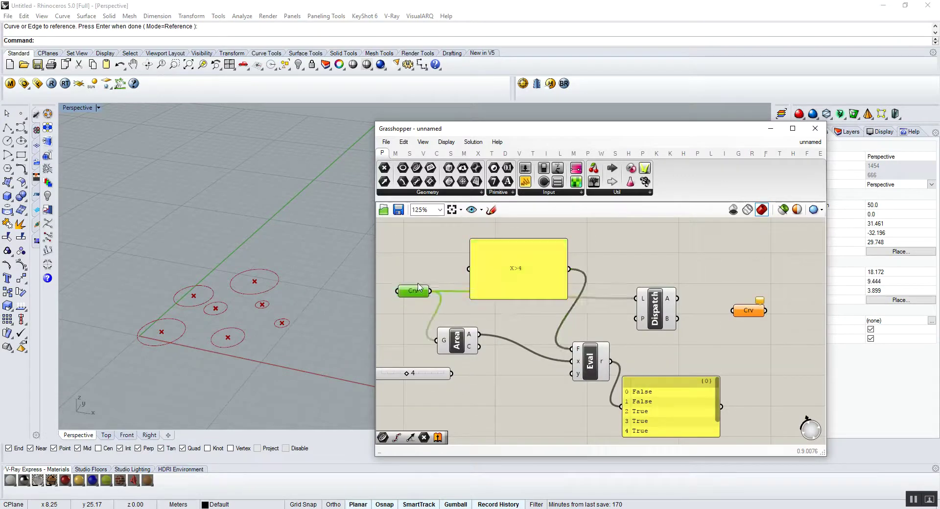
pyautogui.moveTo(414, 296); pyautogui.dragTo(411, 290)
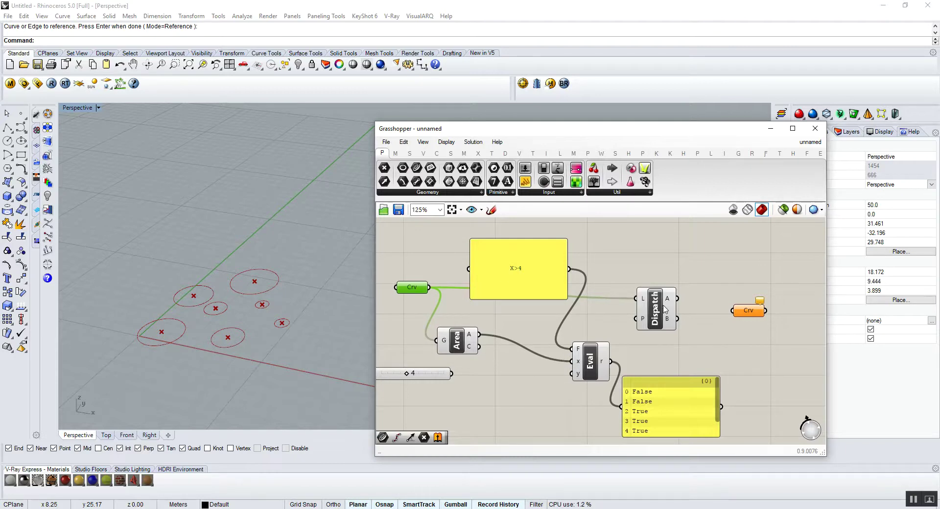
pyautogui.moveTo(679, 304); pyautogui.dragTo(749, 301)
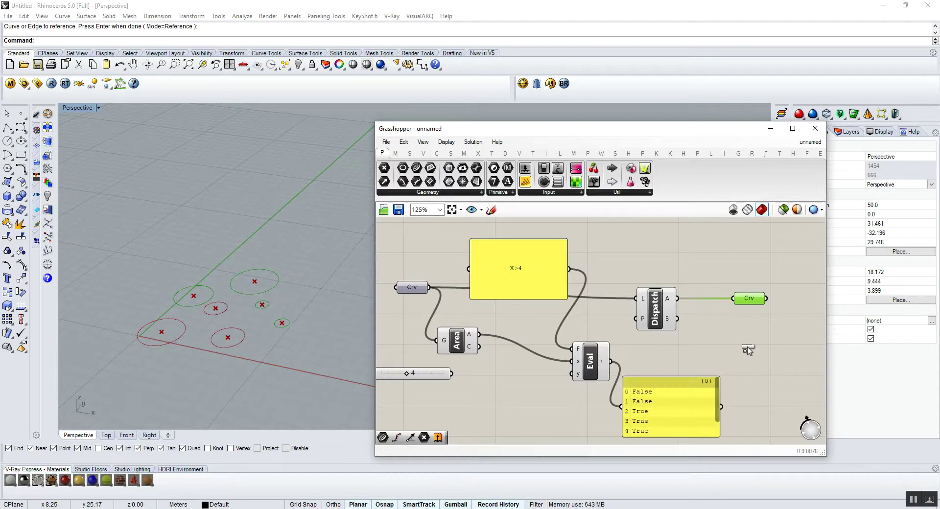
# - Add a second Curve parameter below the first one and connect Dispatch's B output to it
pyautogui.moveTo(748, 350); pyautogui.dragTo(747, 348)
pyautogui.moveTo(676, 319); pyautogui.dragTo(709, 343)
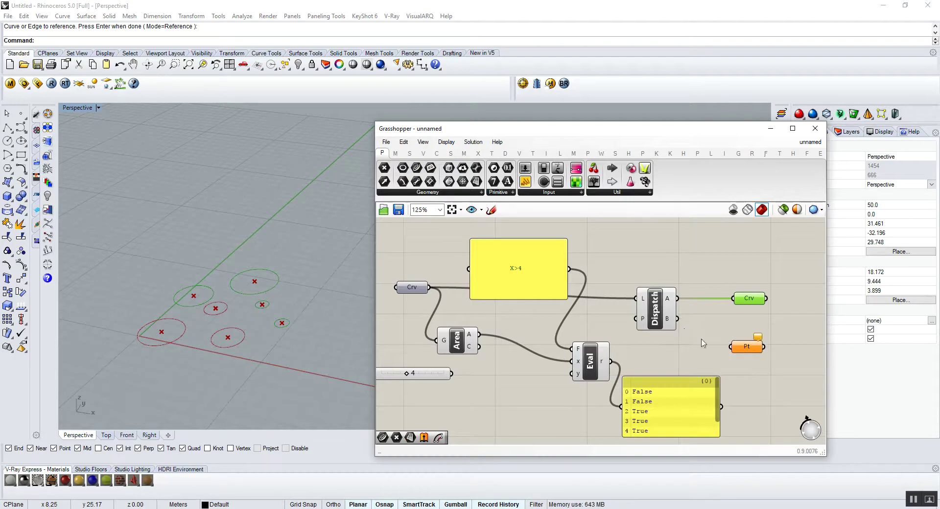
pyautogui.moveTo(417, 168); pyautogui.dragTo(759, 376)
pyautogui.moveTo(677, 318); pyautogui.dragTo(747, 366)
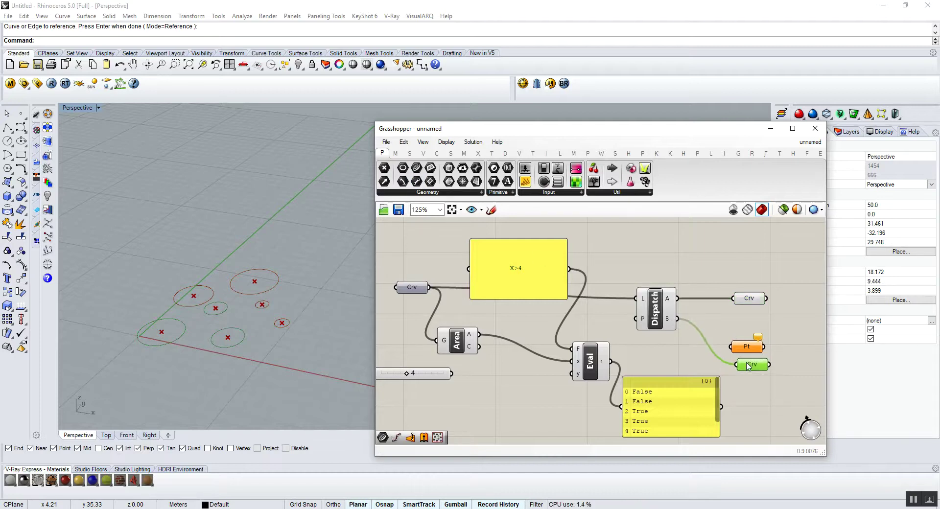
# - Move Dispatch slightly higher and connect Evaluate's r output to its P input
pyautogui.click(753, 299)
pyautogui.moveTo(654, 315); pyautogui.dragTo(659, 296)
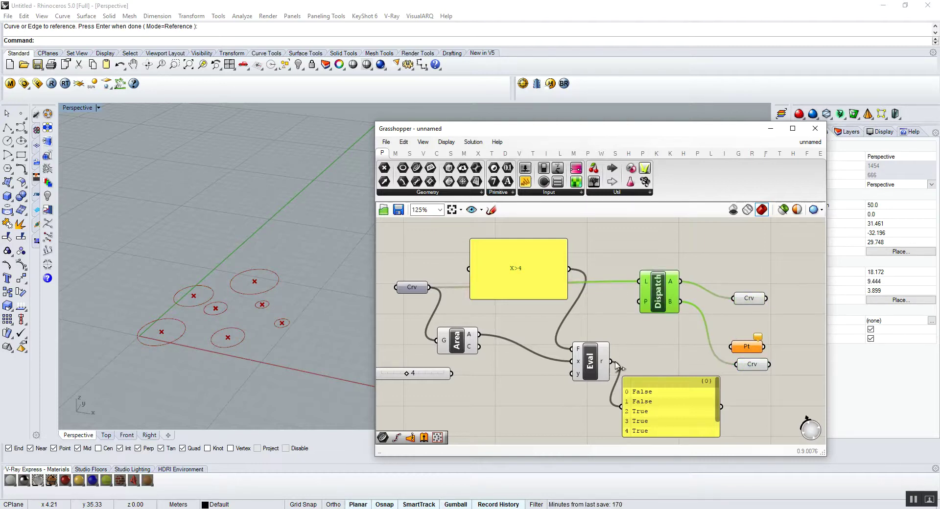
pyautogui.moveTo(612, 363); pyautogui.dragTo(638, 301)
pyautogui.click(739, 399)
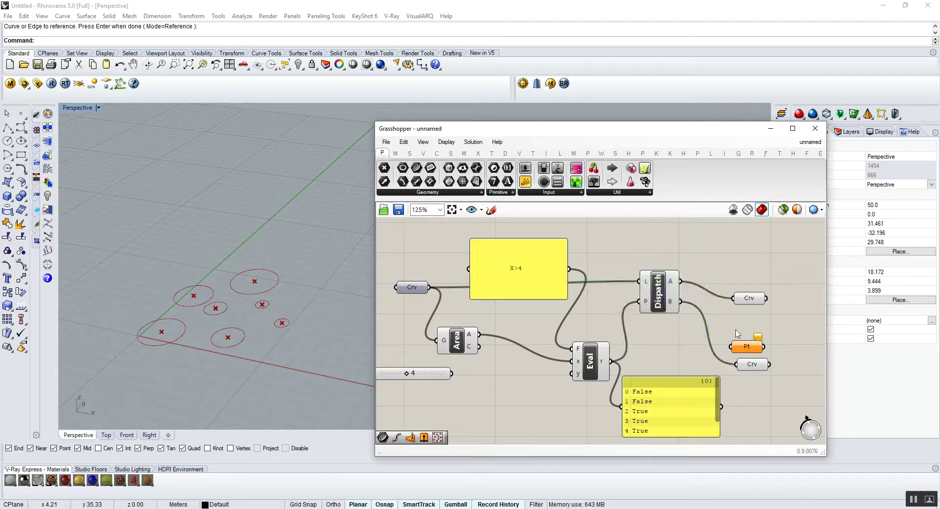
# - Check which circles reach each of the two Curve parameters on Dispatch's A and B outputs
pyautogui.click(748, 301)
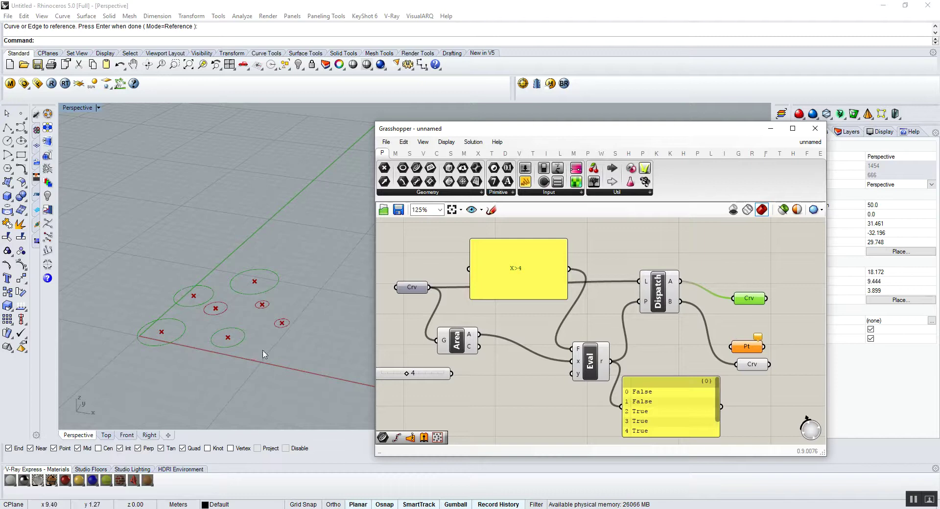
pyautogui.click(753, 364)
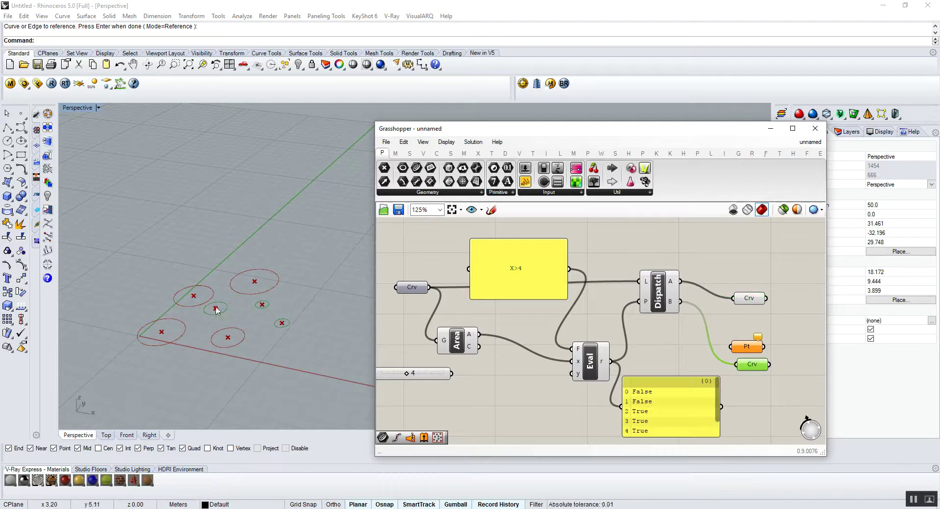
pyautogui.click(704, 274)
pyautogui.scroll(3, 701, 271)
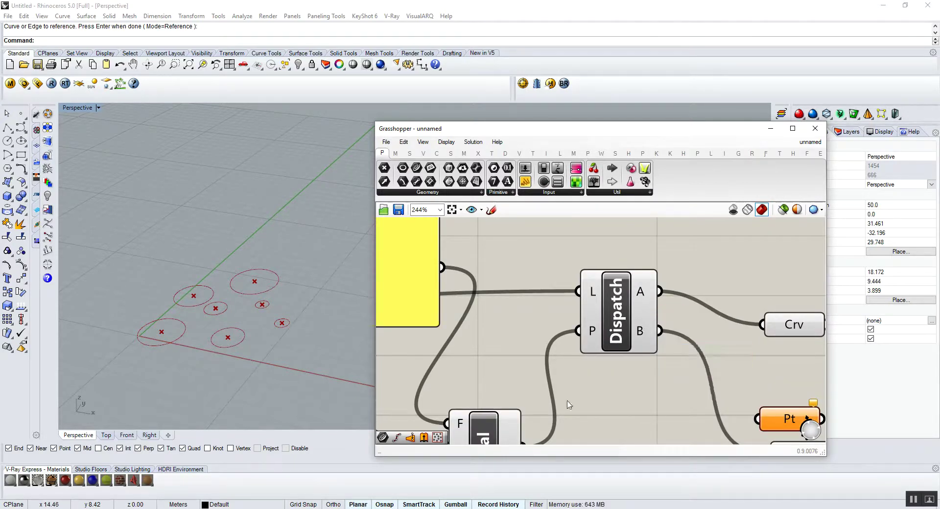
pyautogui.scroll(-3, 560, 326)
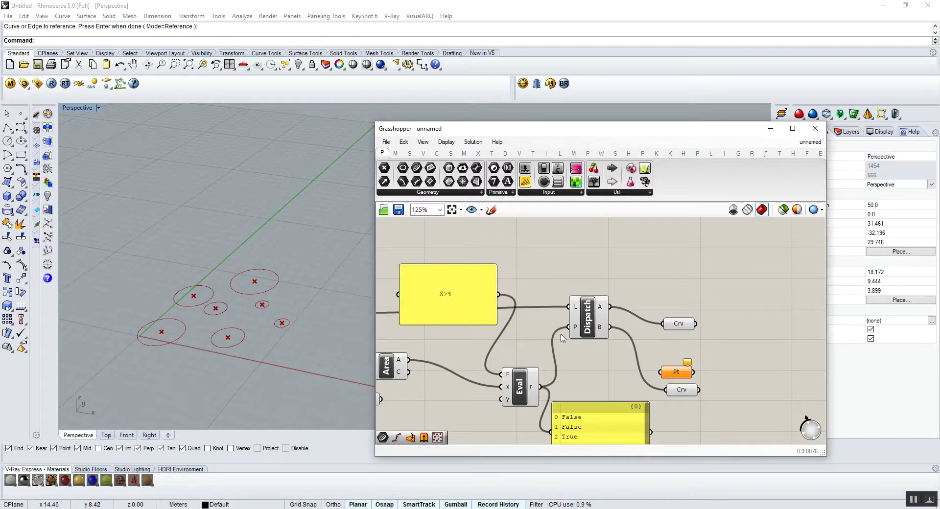
# - Review the earlier list definitions up to the Cull Pattern group, and open the full set of List components
pyautogui.scroll(-3, 597, 392)
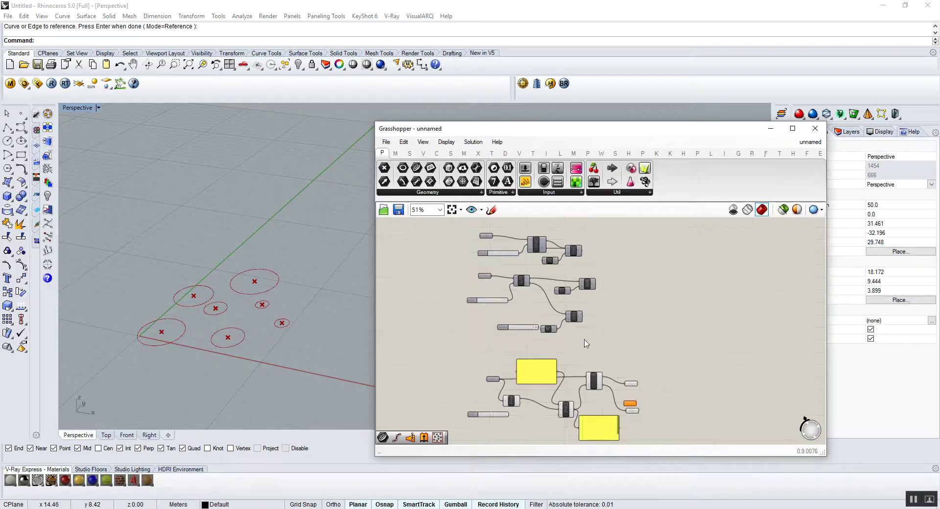
pyautogui.scroll(3, 535, 253)
pyautogui.scroll(-3, 497, 239)
pyautogui.scroll(4, 507, 226)
pyautogui.scroll(-2, 587, 343)
pyautogui.scroll(4, 595, 397)
pyautogui.scroll(-1, 595, 397)
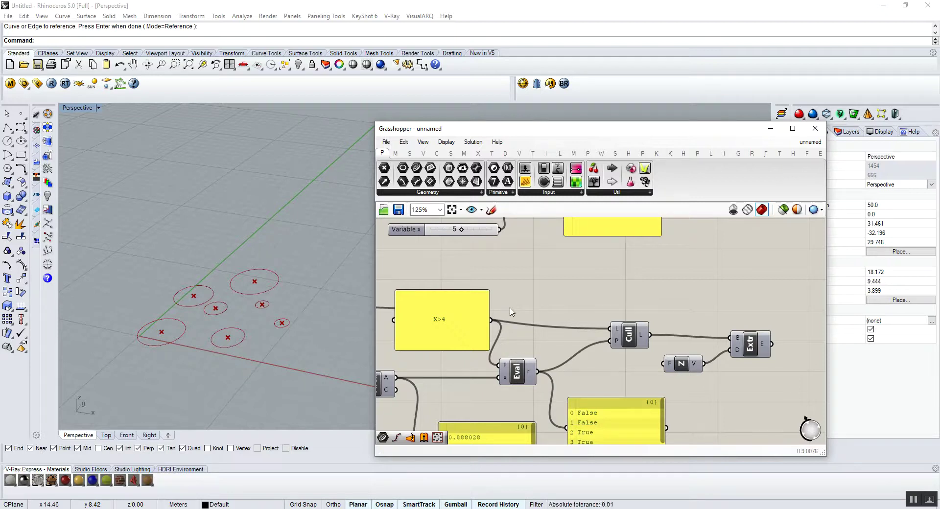
pyautogui.click(409, 155)
pyautogui.click(415, 194)
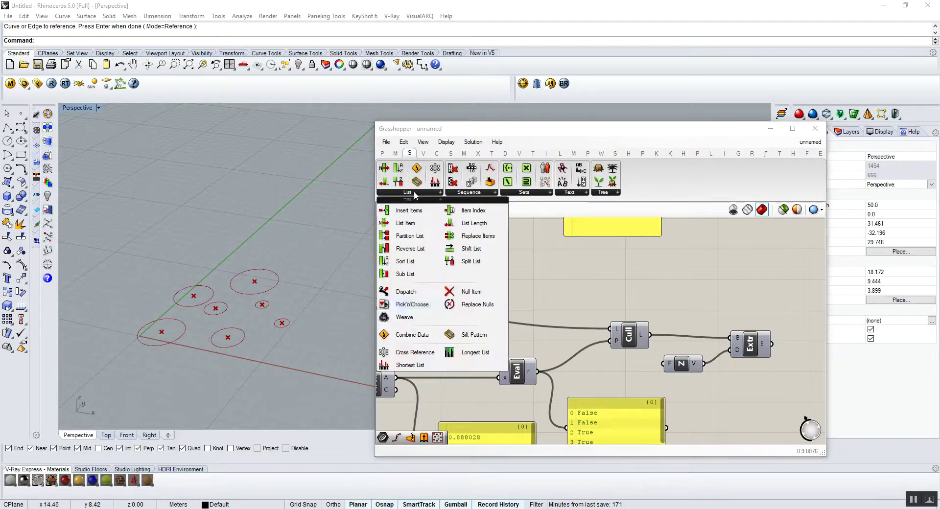